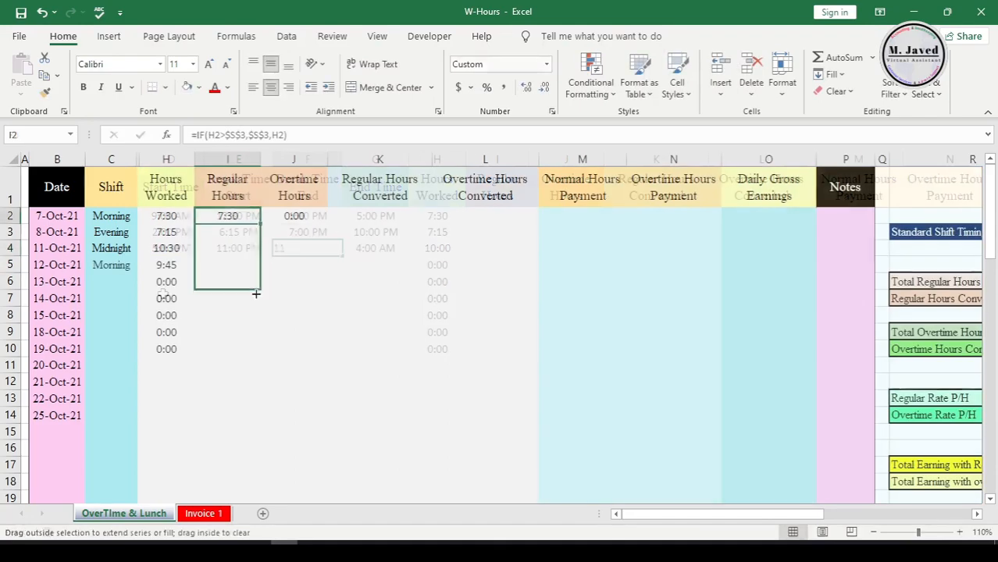
Step: Copy the Regular Hours formula from I2 down to row 10 and begin a formula in K2 under Regular Hours Converted
drag(256, 289, 258, 355)
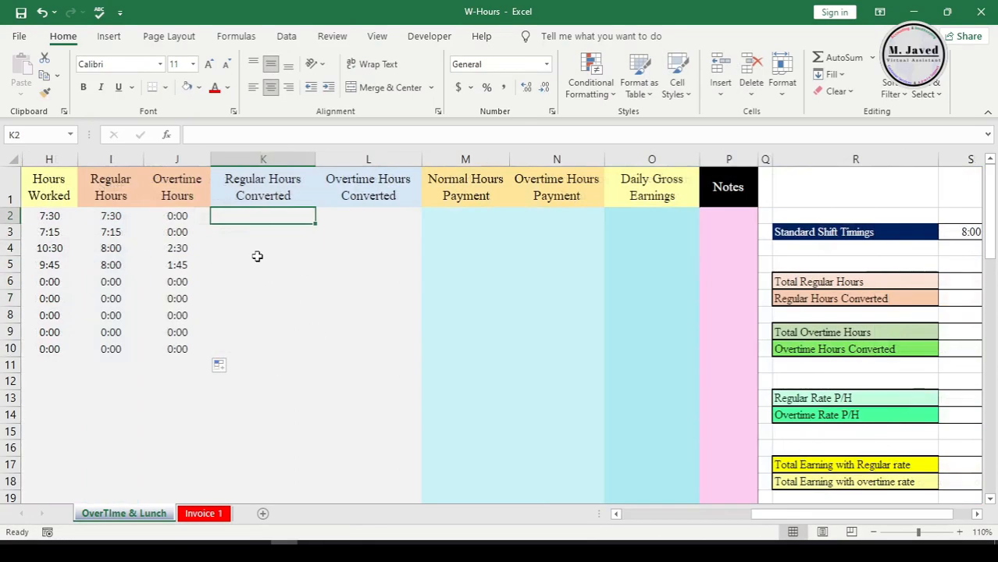
text(=)
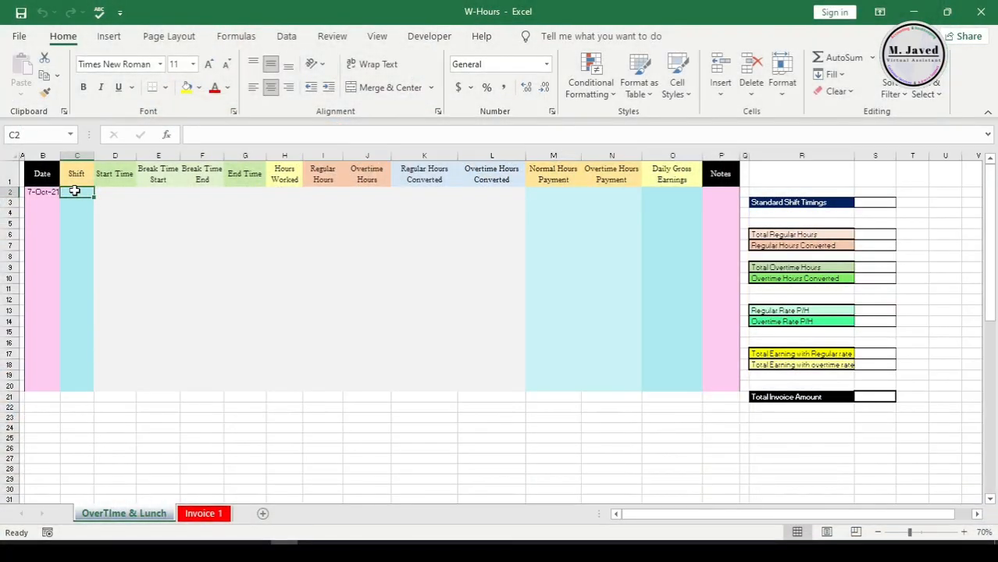
Step: Fill the timesheet cells D2:L17 with white
drag(107, 191, 525, 357)
click(199, 88)
click(187, 123)
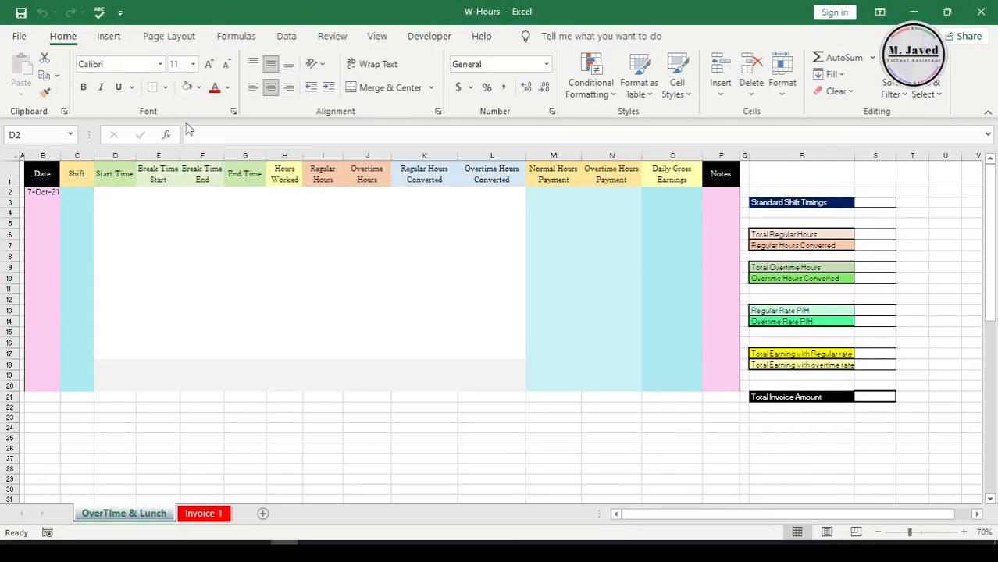
Step: Fill the timesheet cells D2:L17 with light gray
click(202, 278)
drag(112, 191, 508, 353)
click(200, 88)
click(187, 123)
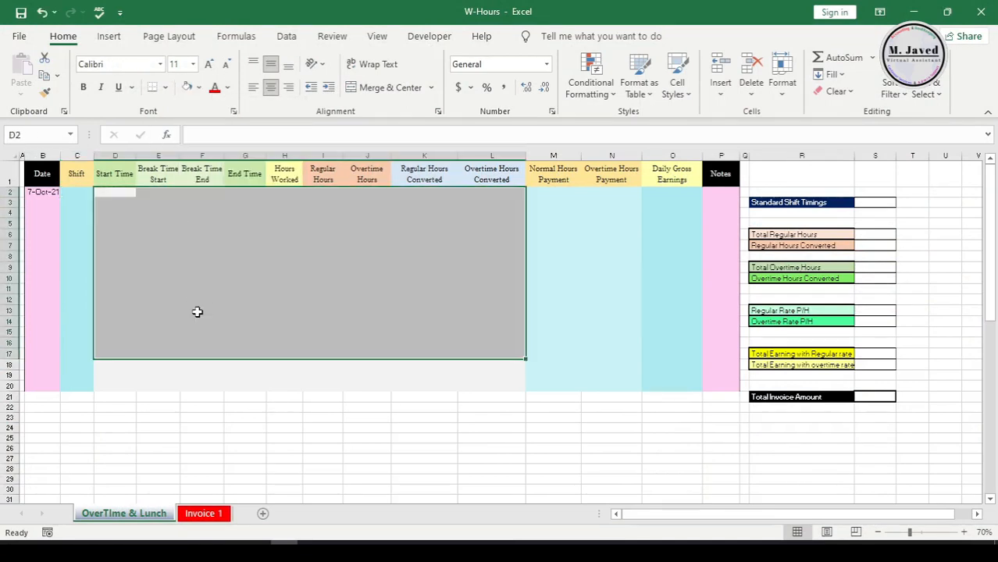
click(75, 195)
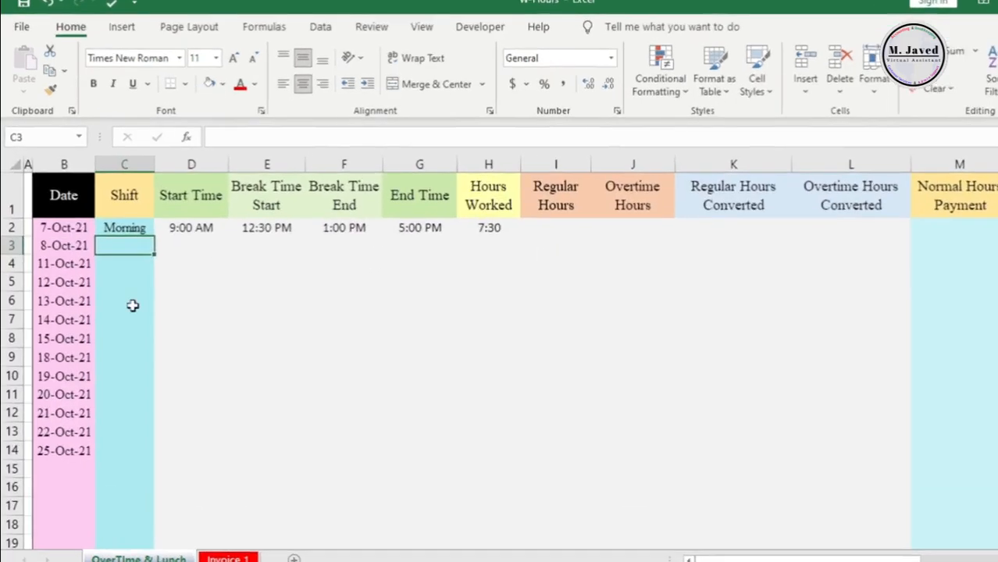
Step: For 8-Oct-21, enter the Evening shift with a start time of 2:00 PM and an end time of 10:00 PM
text(Evening)
key(Tab)
text(2:00 PM)
key(Tab)
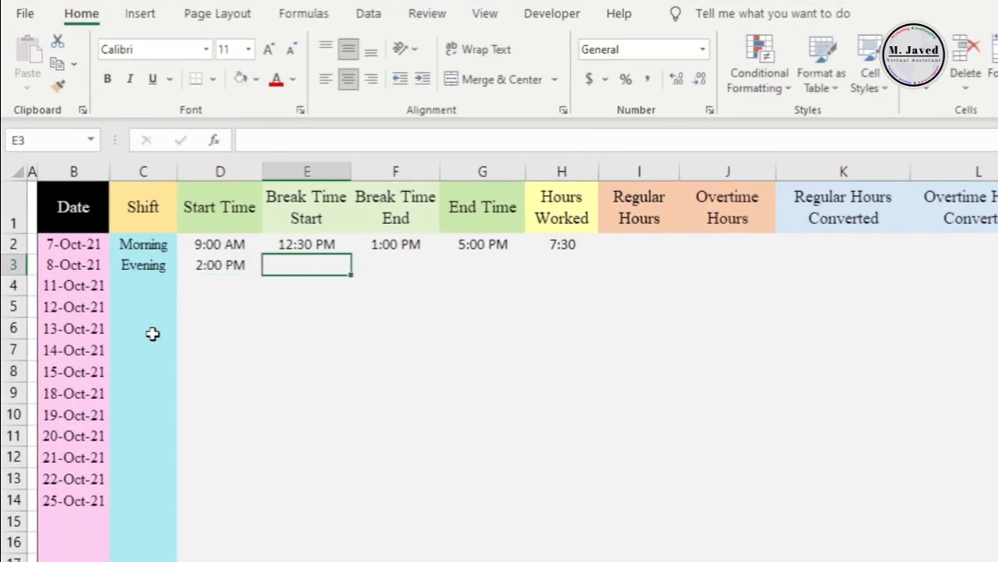
key(Tab)
key(Tab)
text(9:)
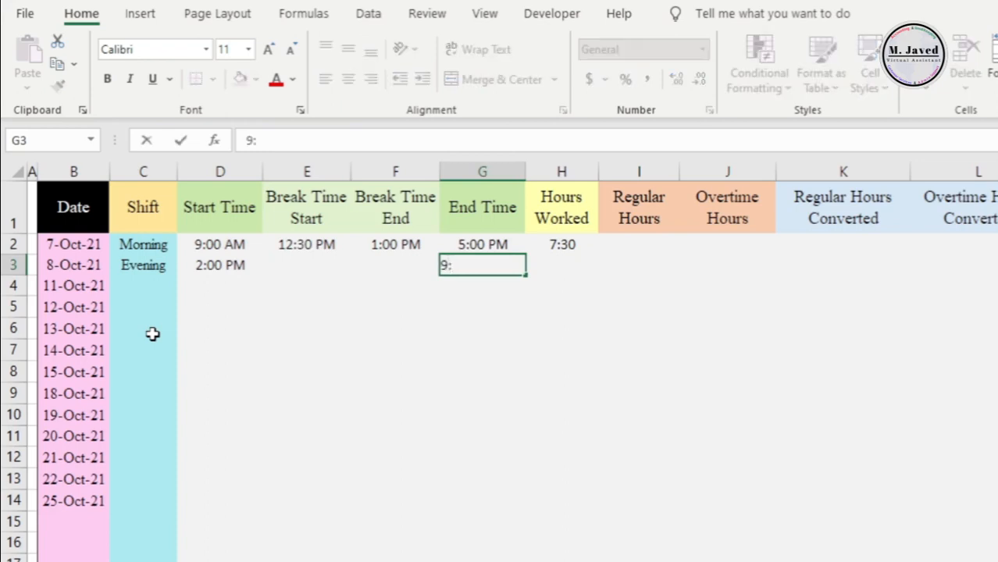
text( PM)
key(Return)
Step: Enter the 8-Oct-21 break as starting at 6:15 PM and ending at 7:00 PM
key(Up)
key(Left)
key(Left)
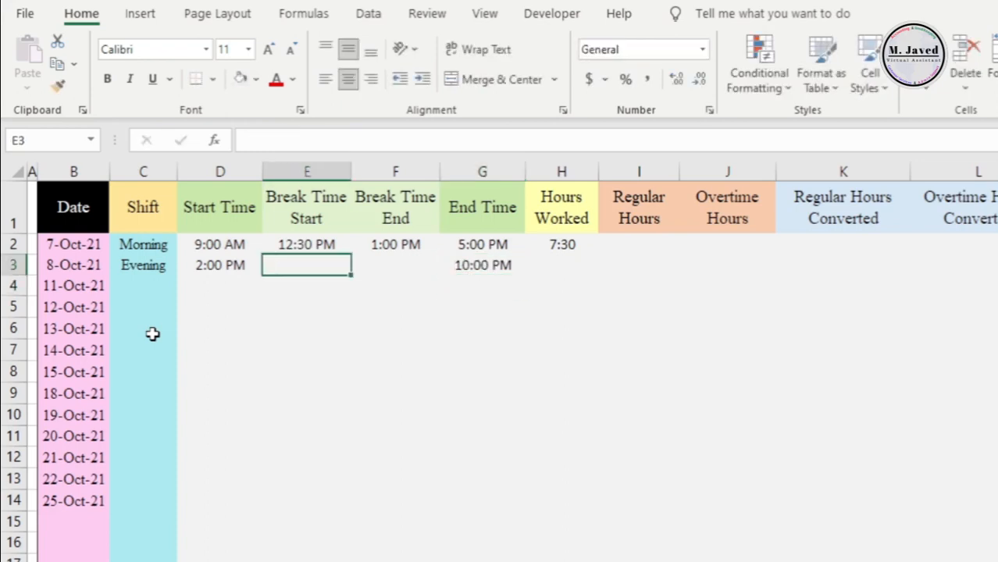
text(6:15 PM)
key(Tab)
text(7:00 PM)
key(Down)
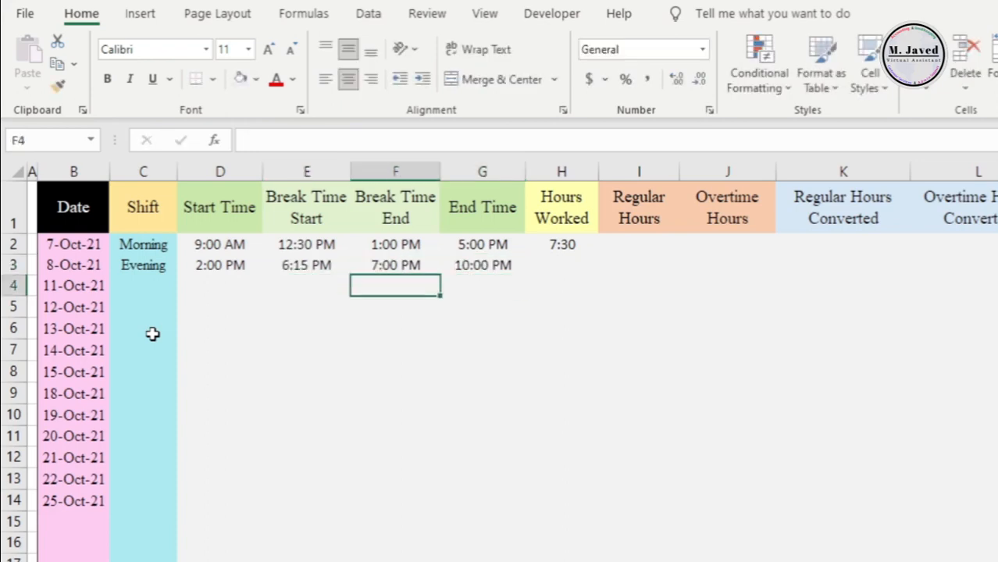
Step: Copy the Hours Worked formula from H2 down to row 10
click(562, 245)
drag(597, 254, 598, 415)
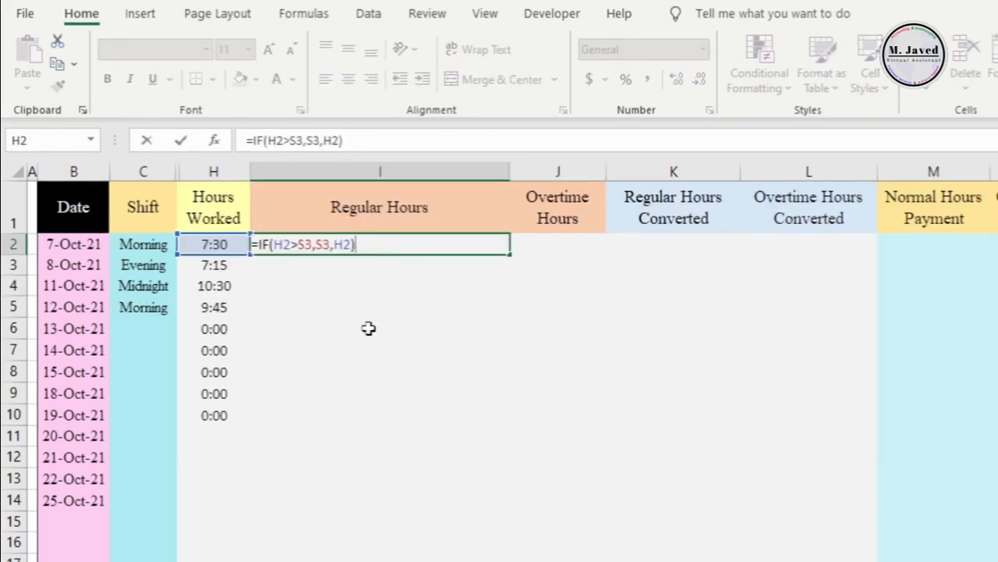
Step: Commit the Regular Hours formula =IF(H2>S3,S3,H2) in I2 and format its result as hours and minutes
key(ctrl+Return)
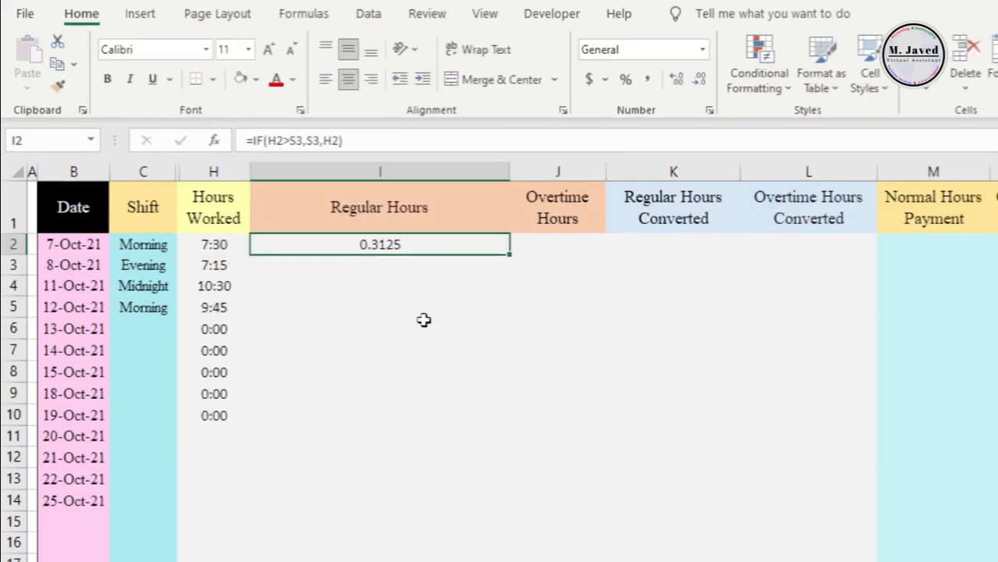
click(702, 49)
click(680, 479)
click(668, 314)
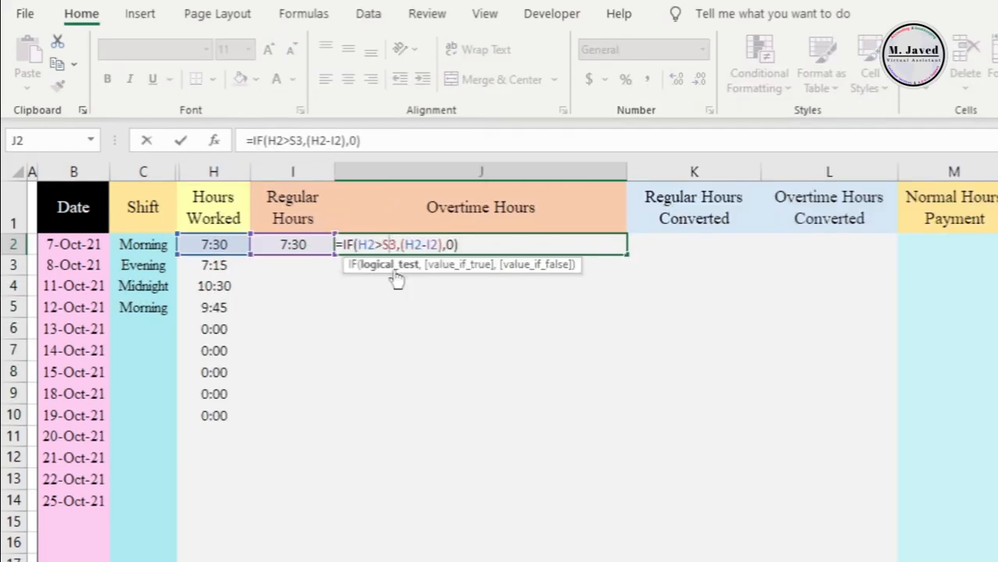
Step: Make the S3 reference absolute in the Overtime Hours formula =IF(H2>S3,(H2-I2),0) in J2
key(F4)
key(Return)
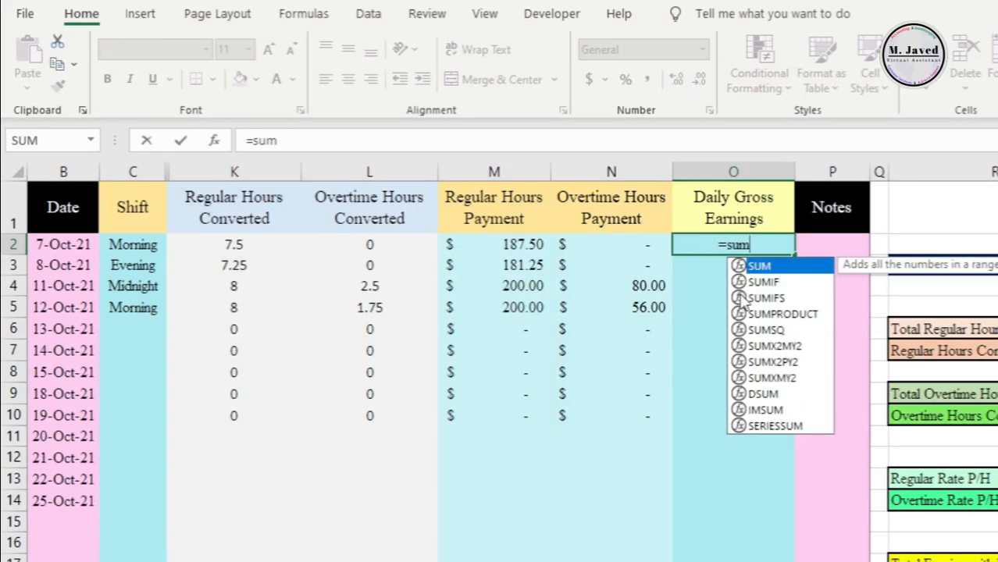
Step: Calculate Daily Gross Earnings in O2 as the SUM of M2:N2 and copy the formula down to row 10
key(Tab)
click(521, 244)
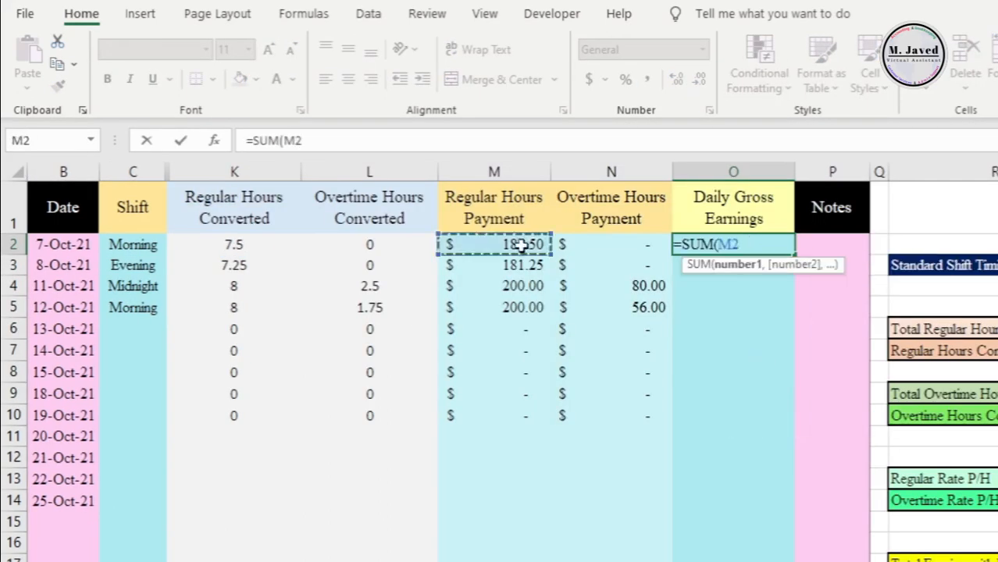
drag(522, 245, 610, 244)
text())
key(ctrl+Return)
drag(794, 256, 791, 416)
click(829, 245)
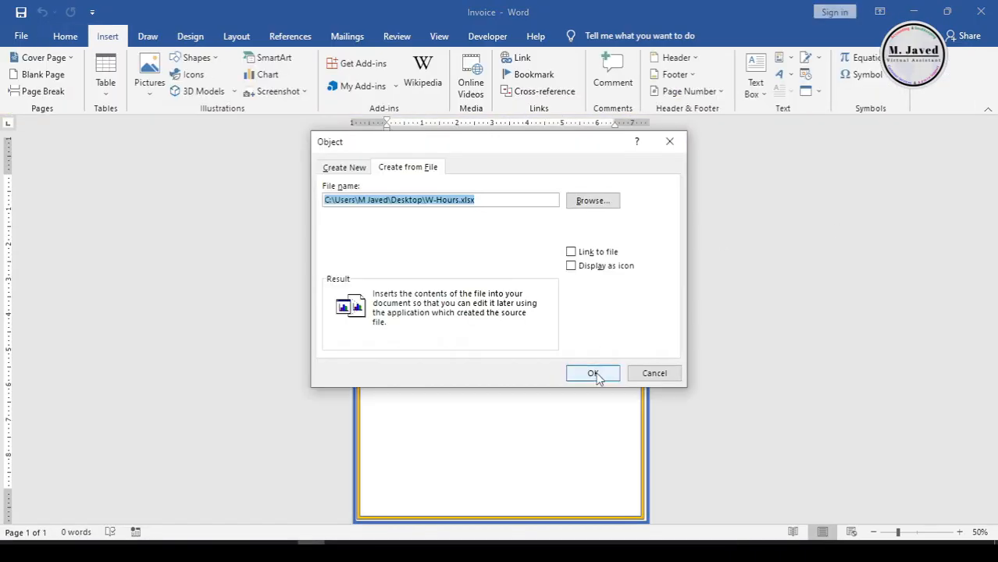
Step: In Word, embed the W-Hours.xlsx file as an object in the invoice and save the document as a PDF named Weekly Invoice
click(596, 373)
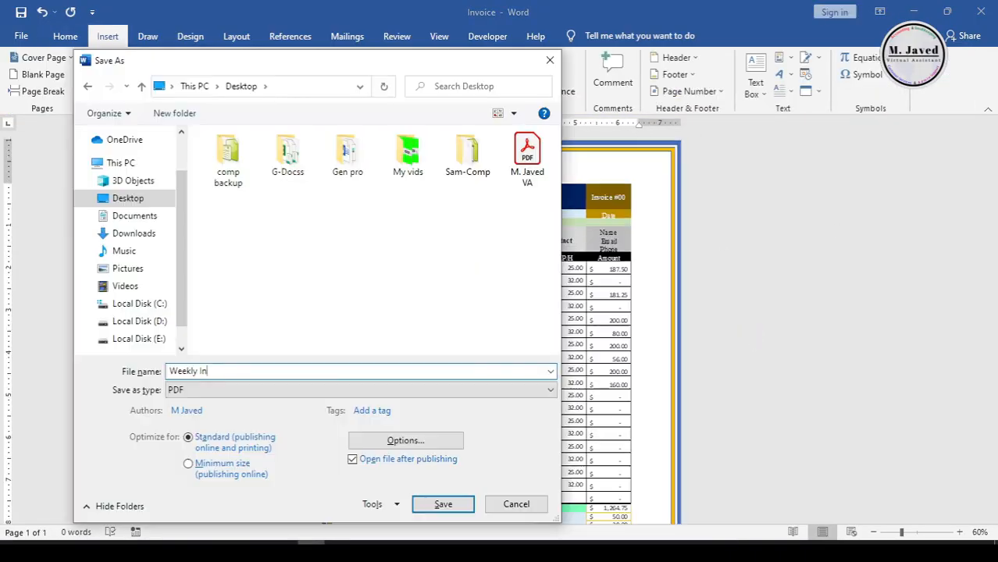
text(voice)
key(Return)
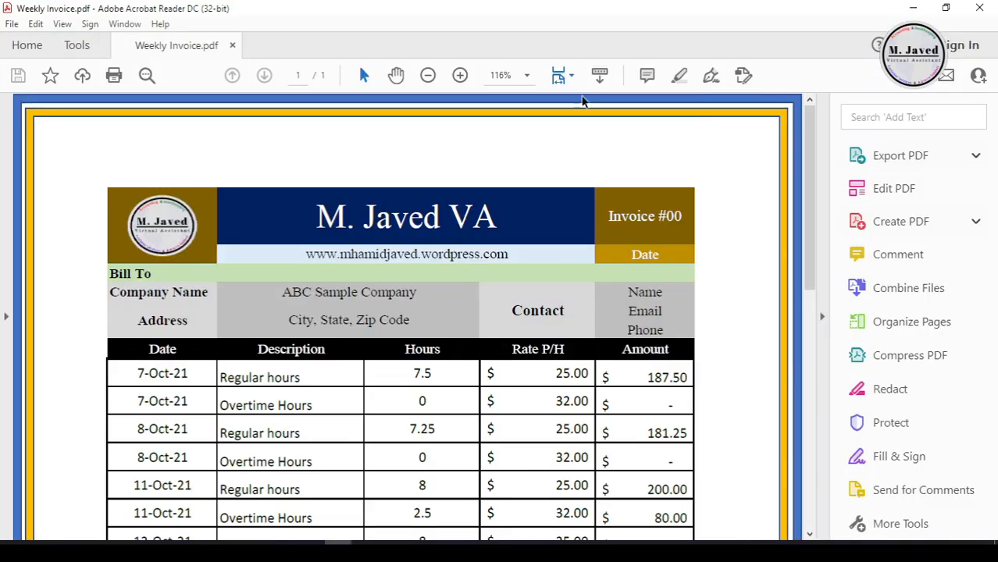
Step: In Acrobat Reader, change how the Weekly Invoice page fits the window to view the invoice
click(571, 75)
click(604, 147)
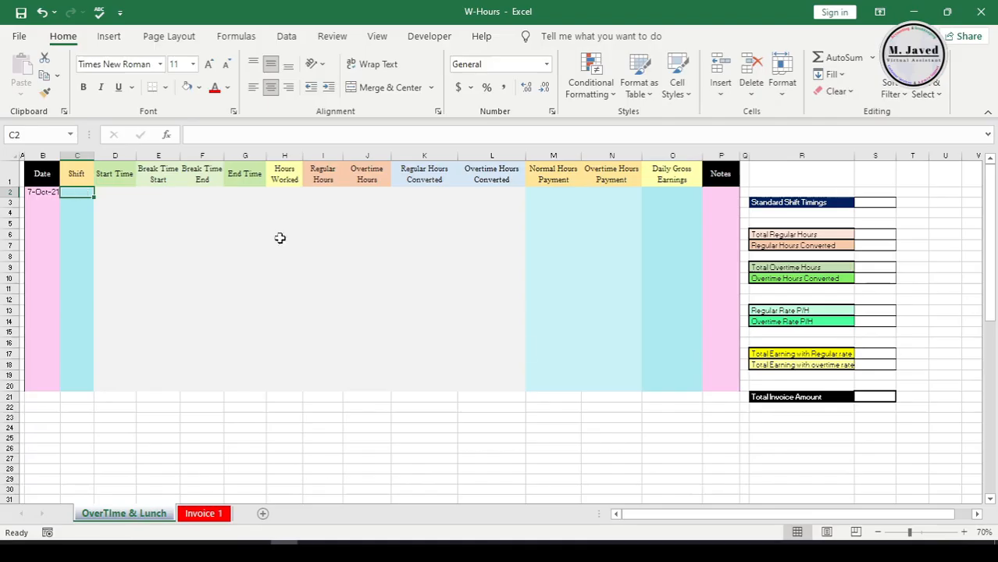
Step: Back in Excel, examine the timesheet's column headings and first row at a larger magnification on the OverTIme & Lunch sheet
click(965, 531)
click(965, 531)
click(964, 531)
click(966, 531)
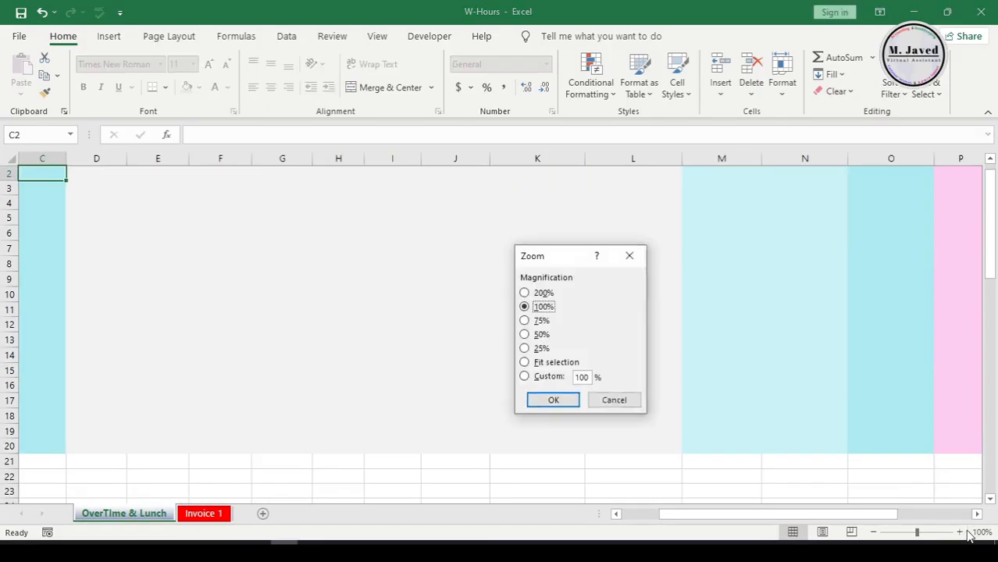
click(629, 255)
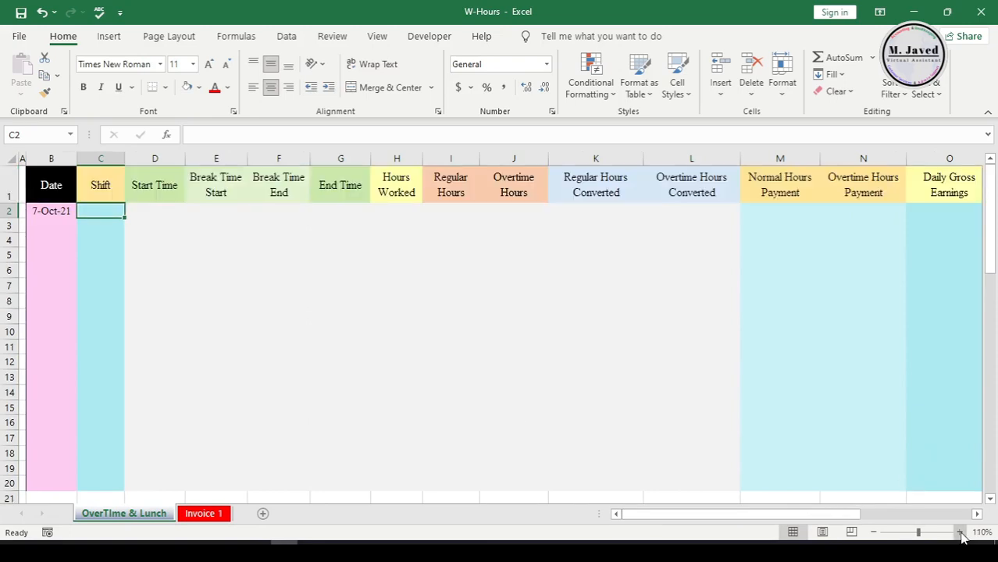
click(959, 531)
drag(816, 516, 669, 501)
click(162, 216)
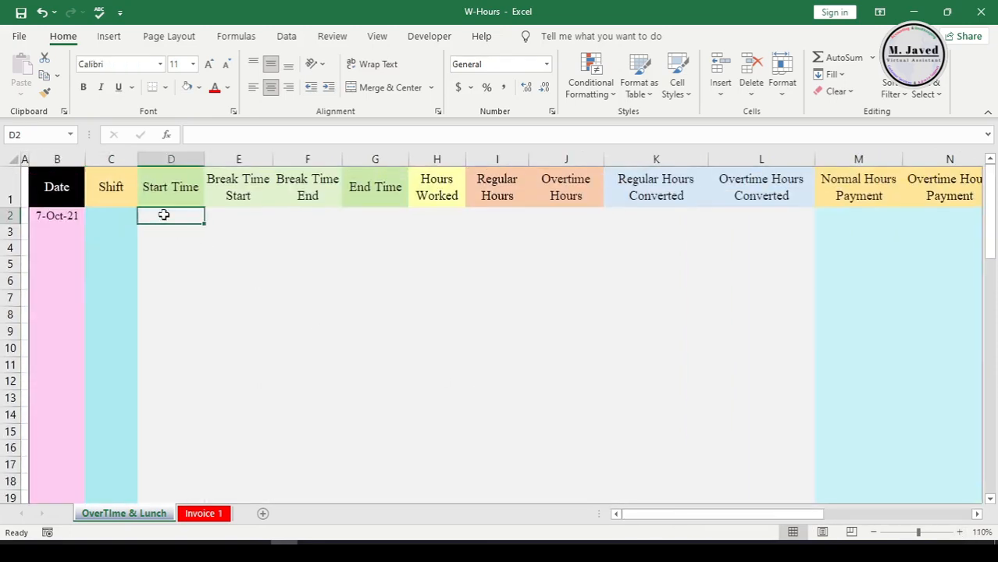
click(116, 217)
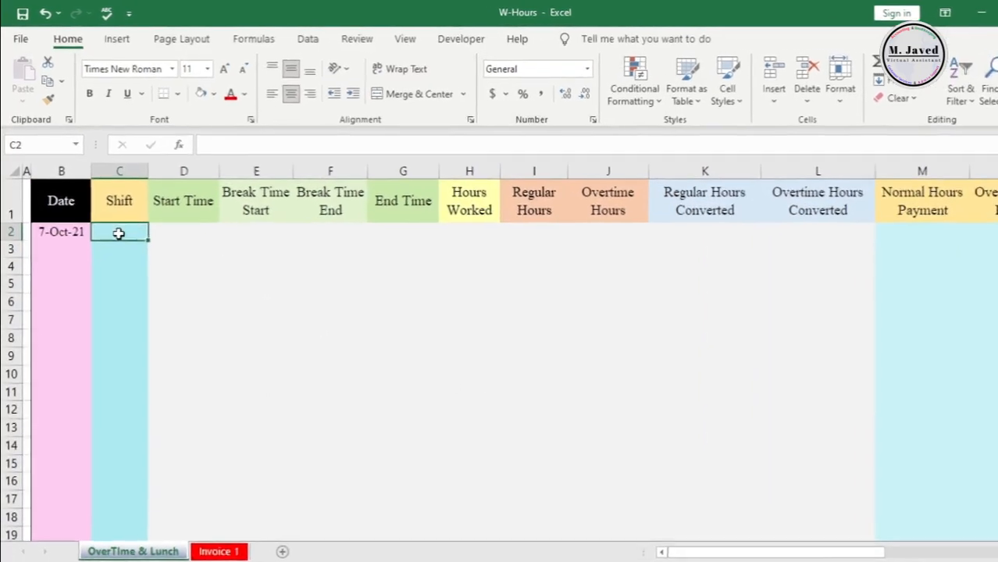
Step: Extend the date in B2 down to row 14, filling weekdays only
click(64, 216)
drag(100, 265, 113, 502)
click(109, 510)
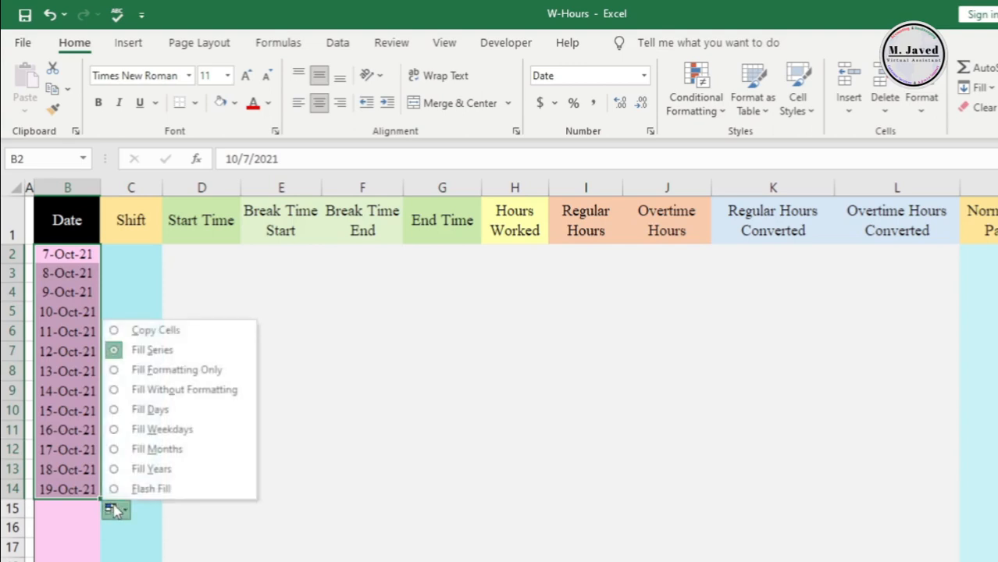
click(211, 435)
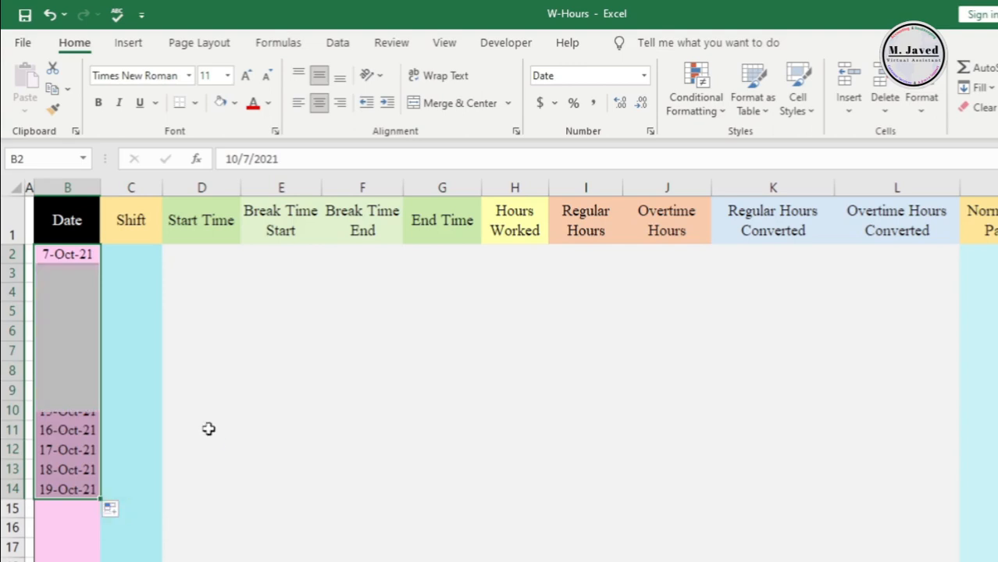
Step: For 7-Oct-21, enter the Morning shift with a start time of 9:00 AM and an end time of 5:00 PM
click(140, 257)
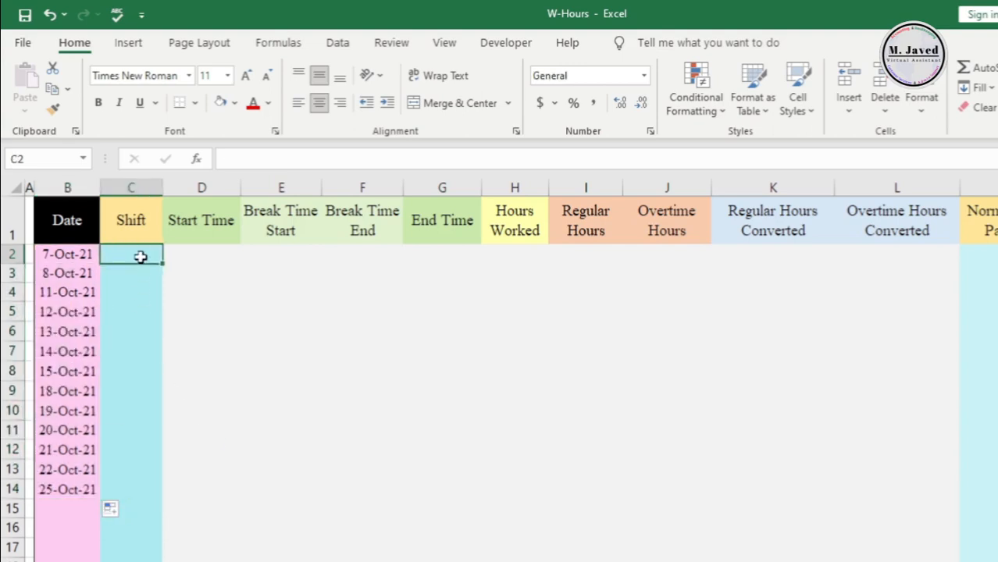
text(Morning)
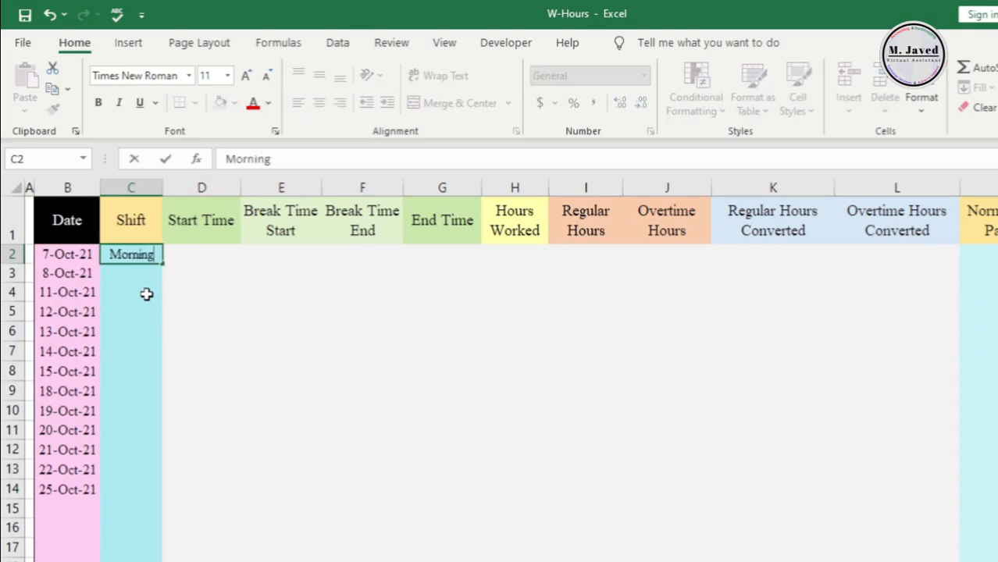
key(Tab)
text(9:)
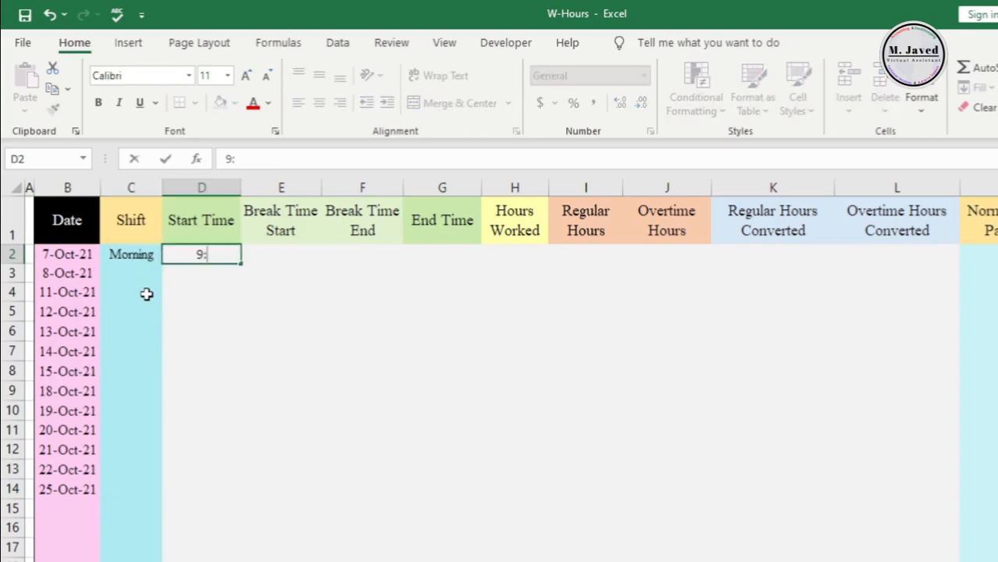
text(00 AM)
key(Tab)
key(Tab)
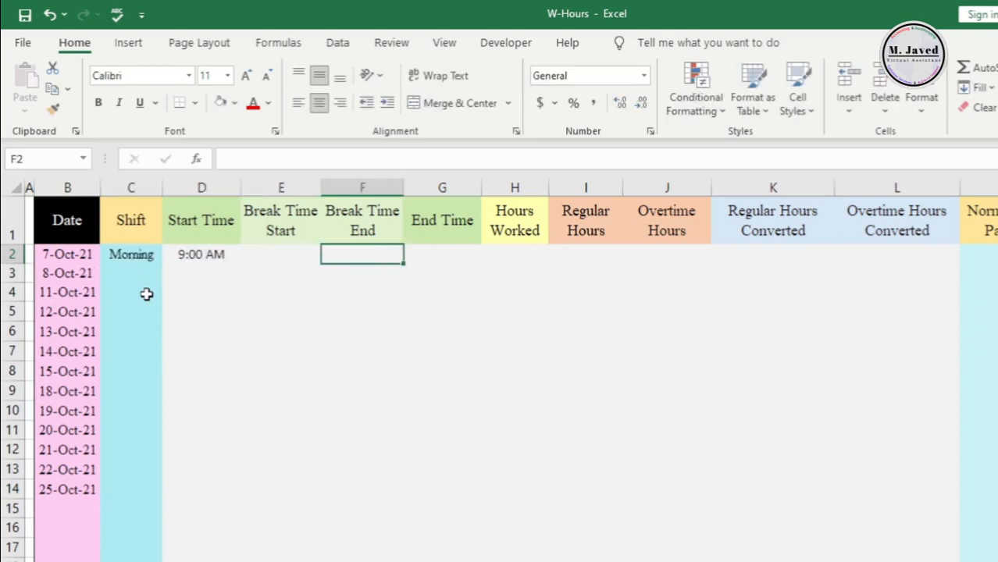
key(Tab)
text(5)
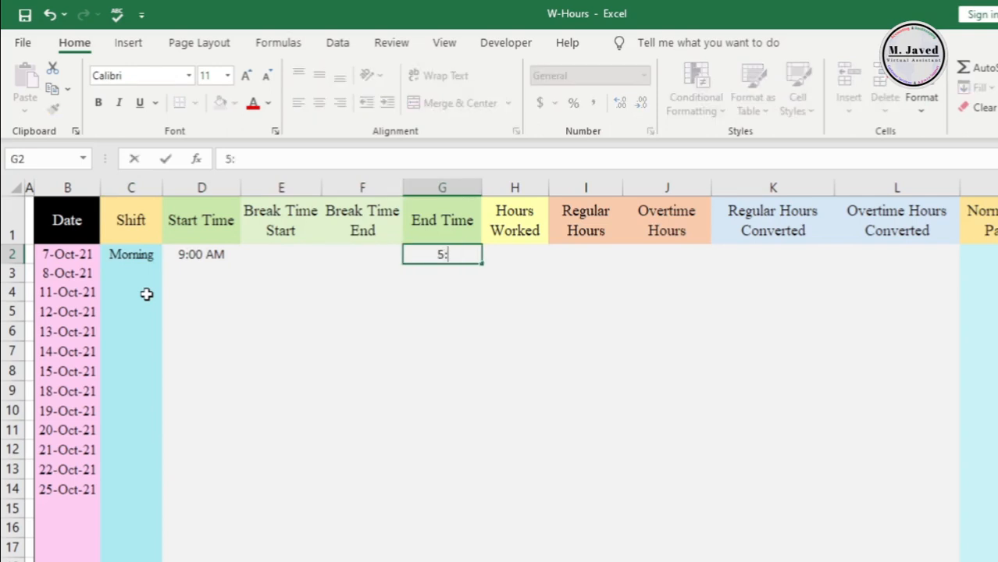
text(:00 PM)
key(Return)
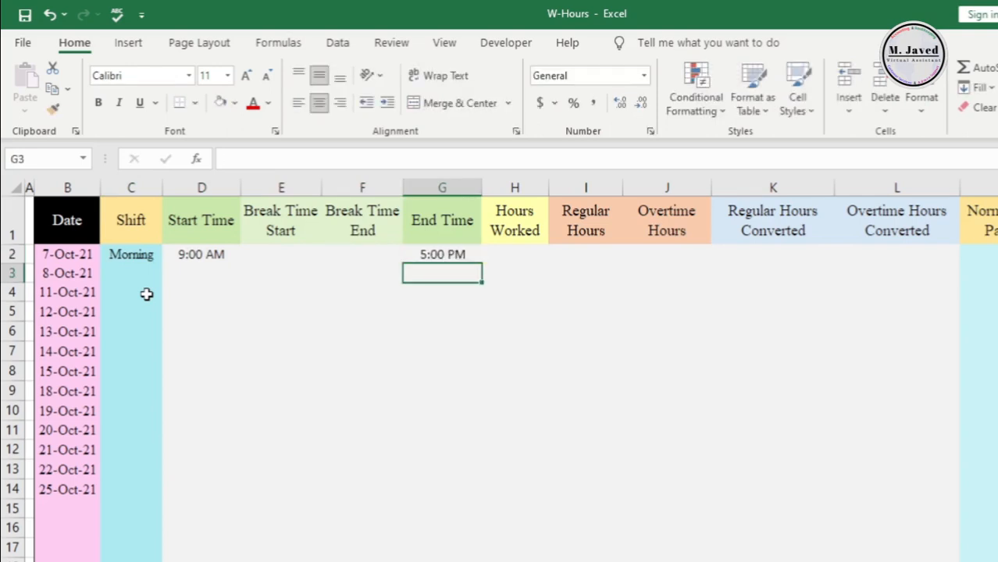
Step: Enter the 7-Oct-21 break as starting at 12:30 PM and ending at 1:00 PM
key(Up)
key(Left)
key(Left)
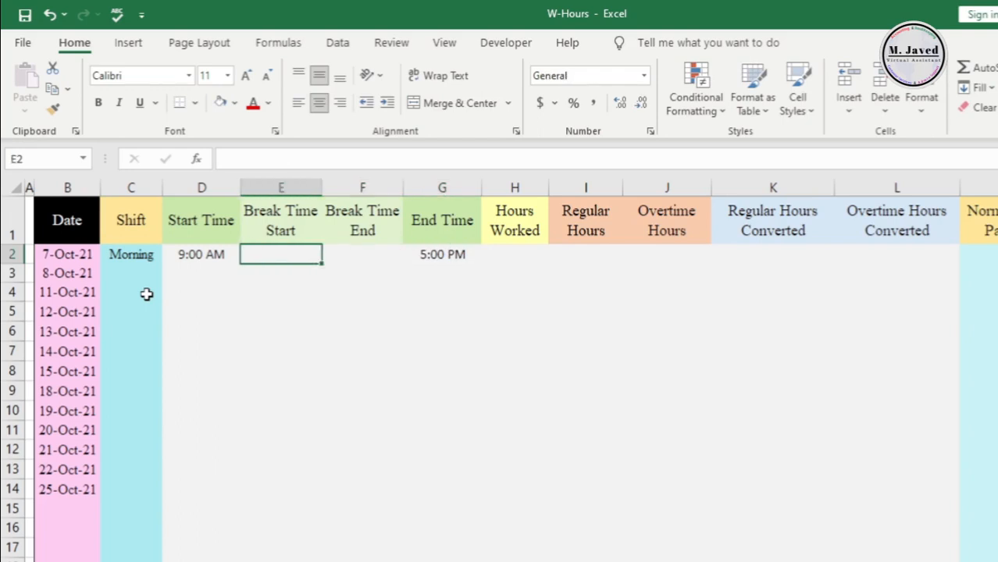
text(12:3)
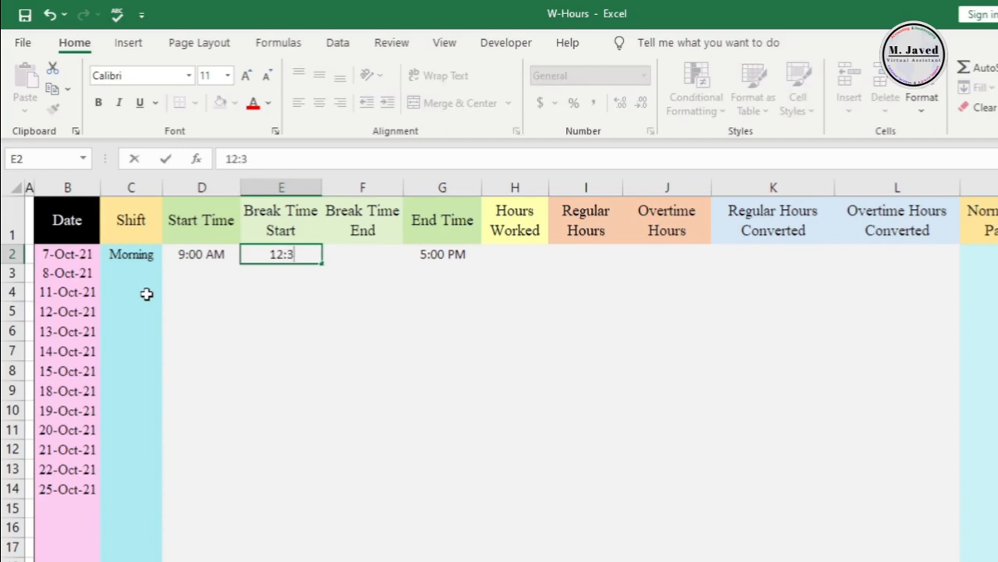
text(0 PM)
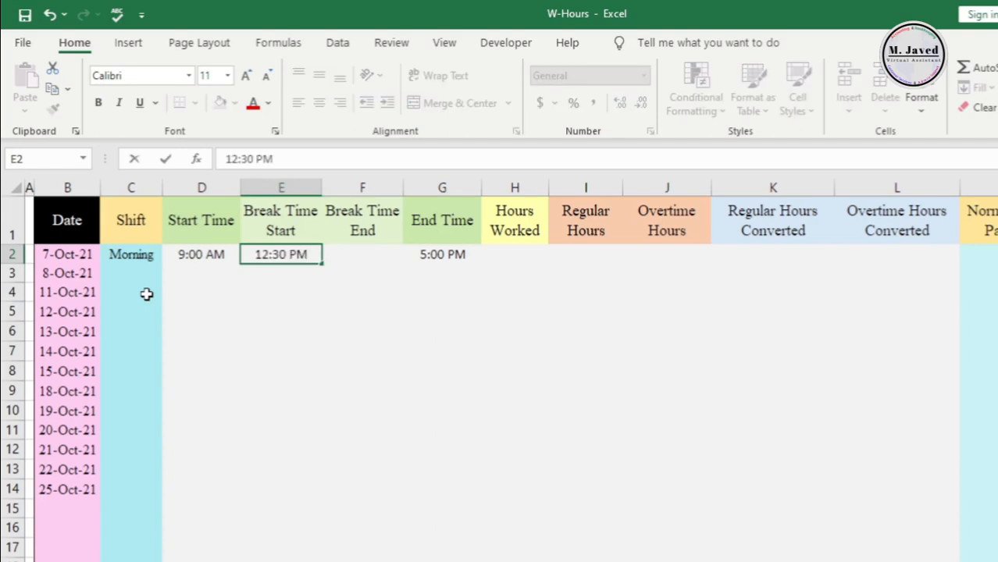
key(Tab)
text(1:00)
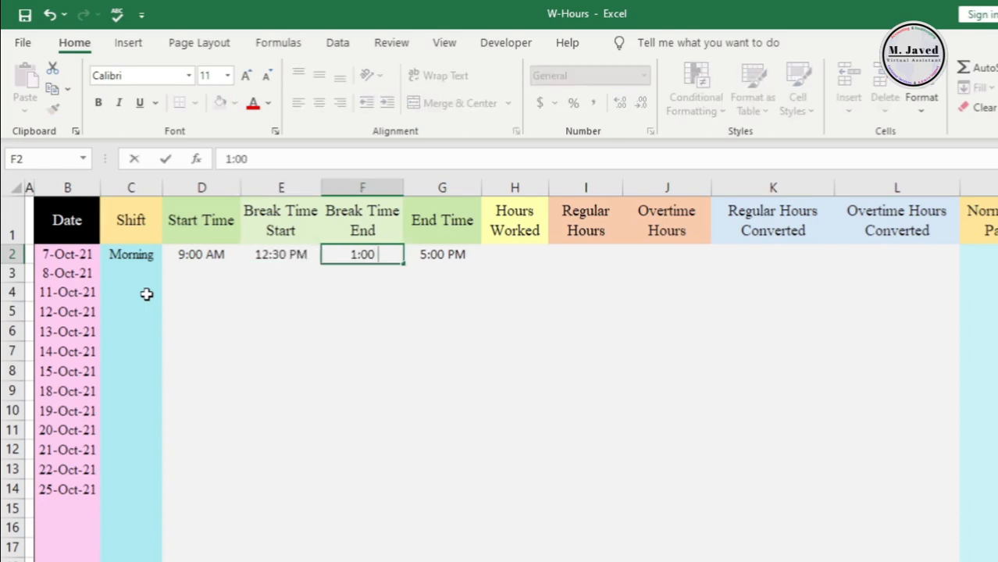
text( PM)
key(Return)
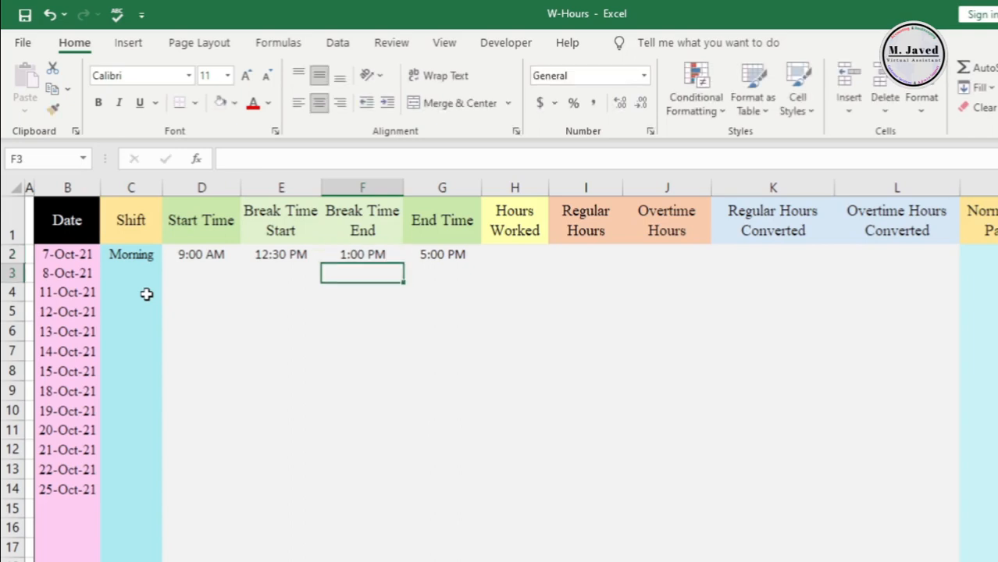
Step: Calculate the Hours Worked for 7-Oct-21 in H2 as end time minus start time with =G2-D2
key(Down)
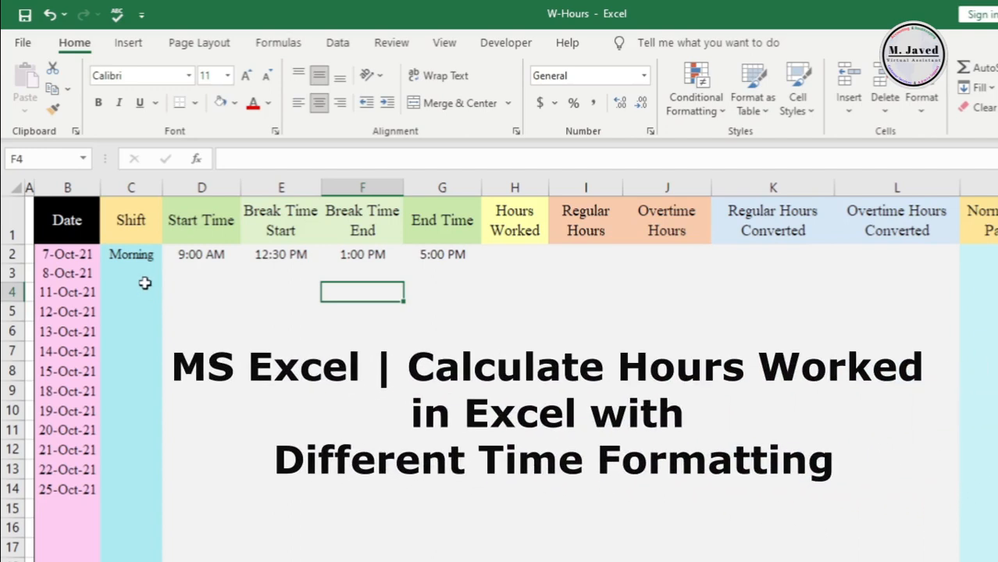
key(Up)
key(Right)
key(Right)
key(Up)
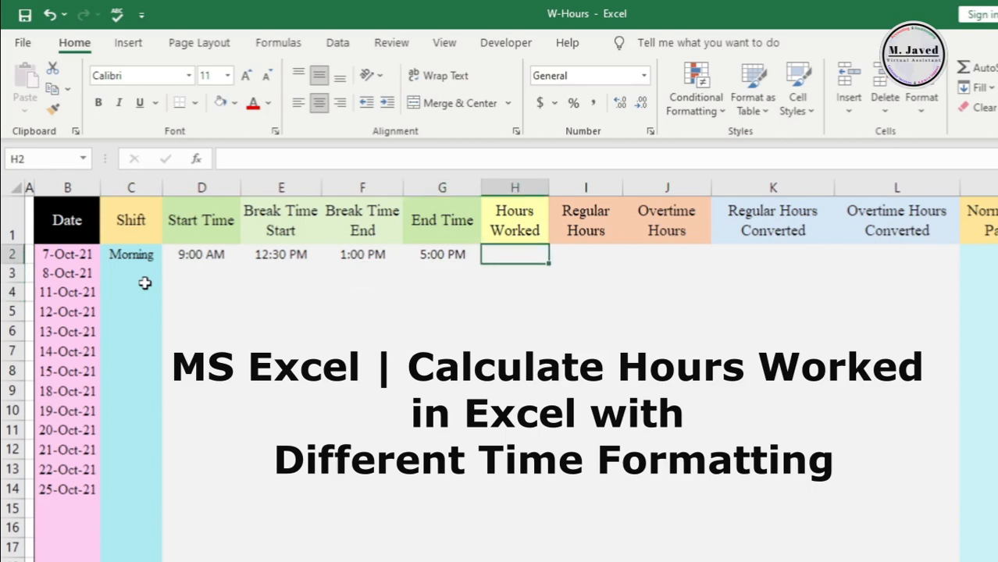
text(=)
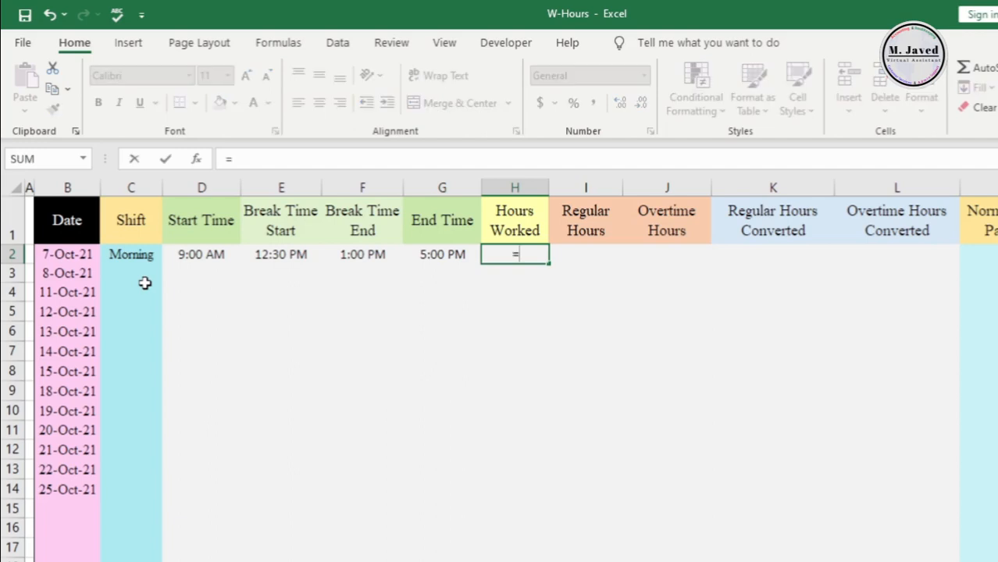
click(426, 260)
text(-)
click(206, 254)
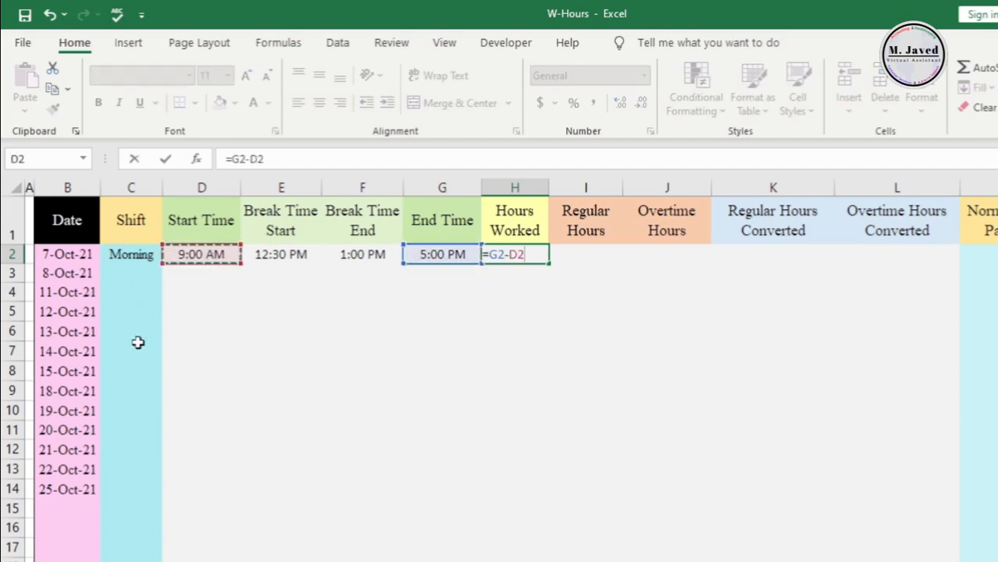
key(Return)
Step: Apply the custom number format [h]:mm to the Hours Worked cell H2
click(514, 253)
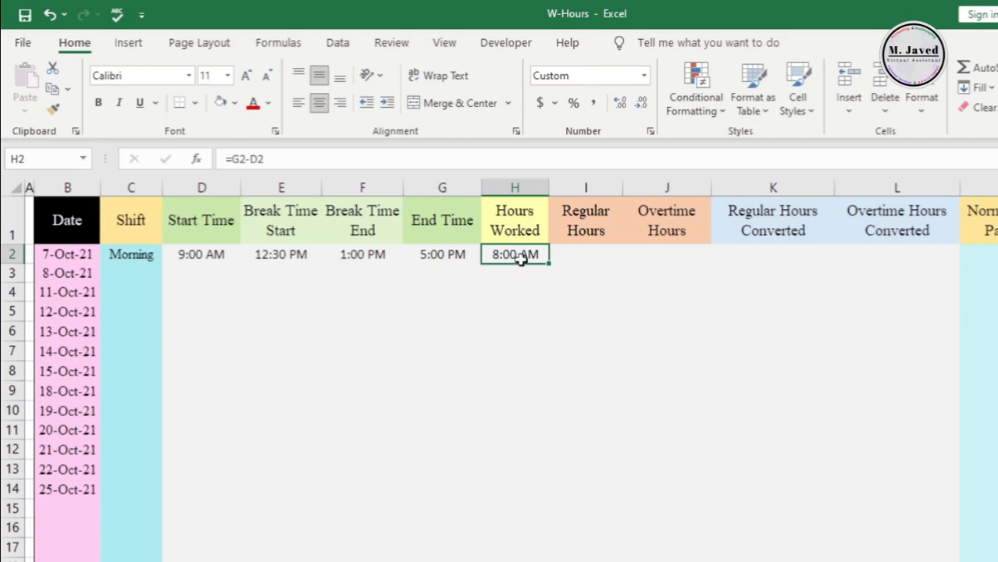
click(644, 75)
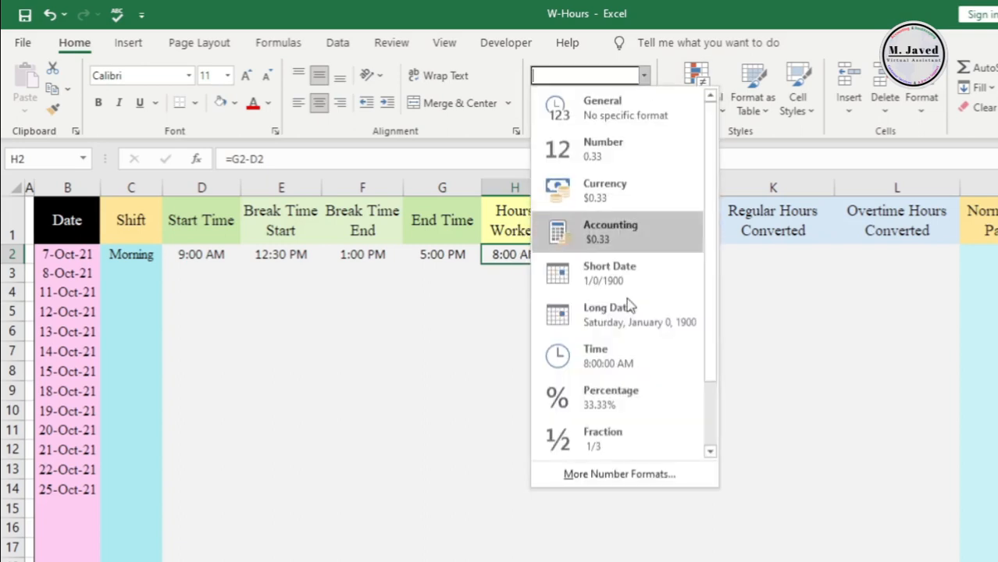
click(639, 473)
click(508, 230)
click(491, 242)
click(516, 353)
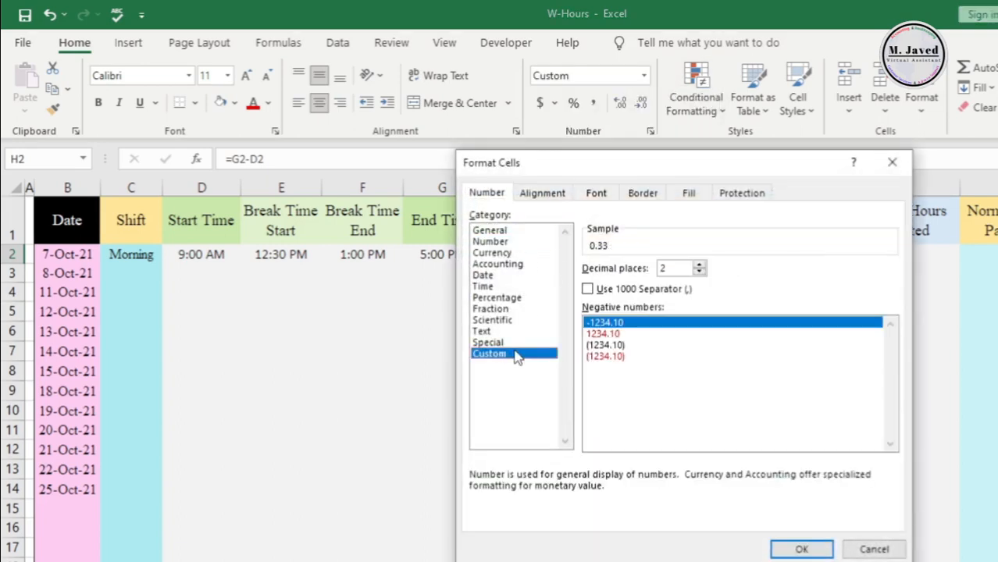
click(660, 354)
scroll(658, 355, down, 10)
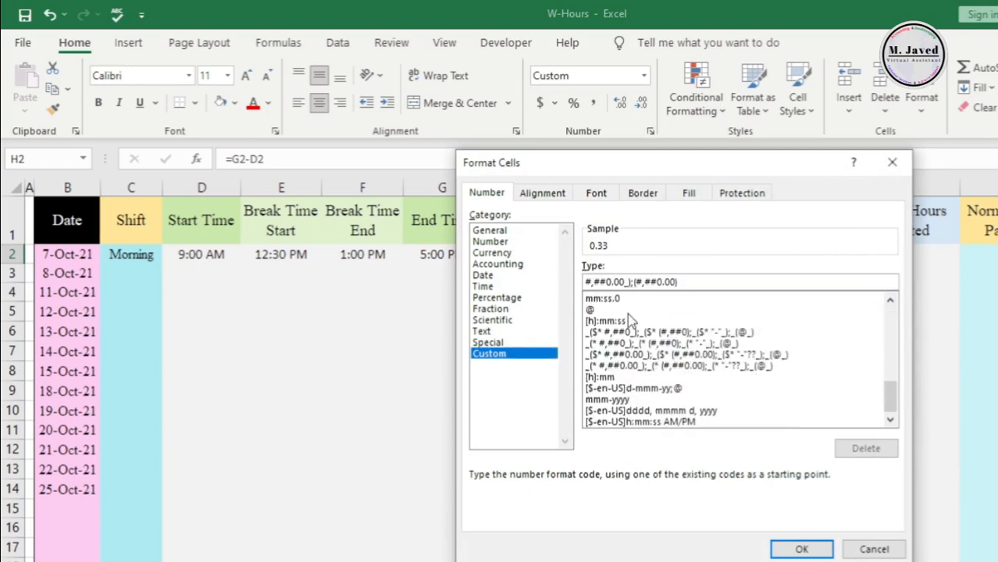
click(625, 321)
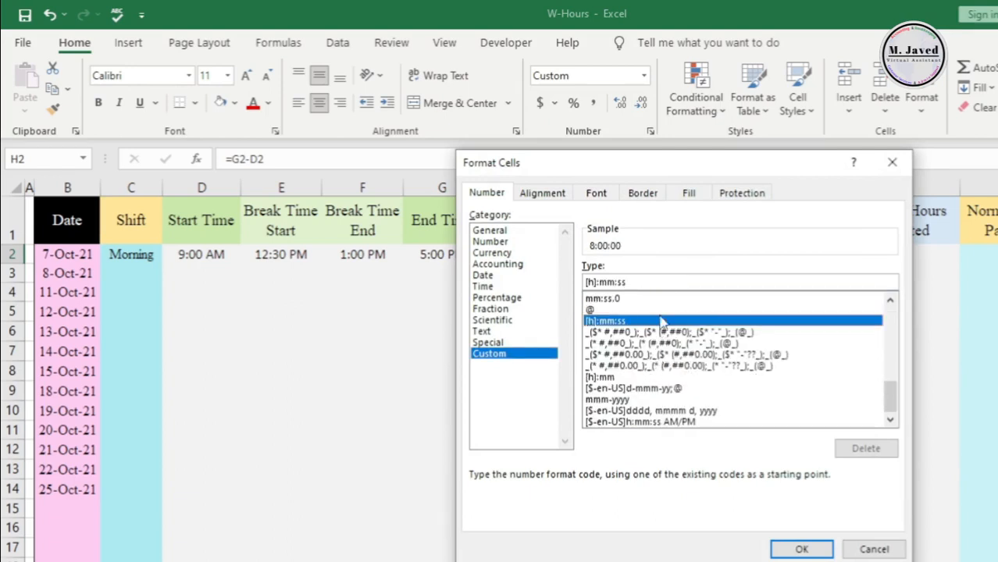
click(657, 282)
key(BackSpace)
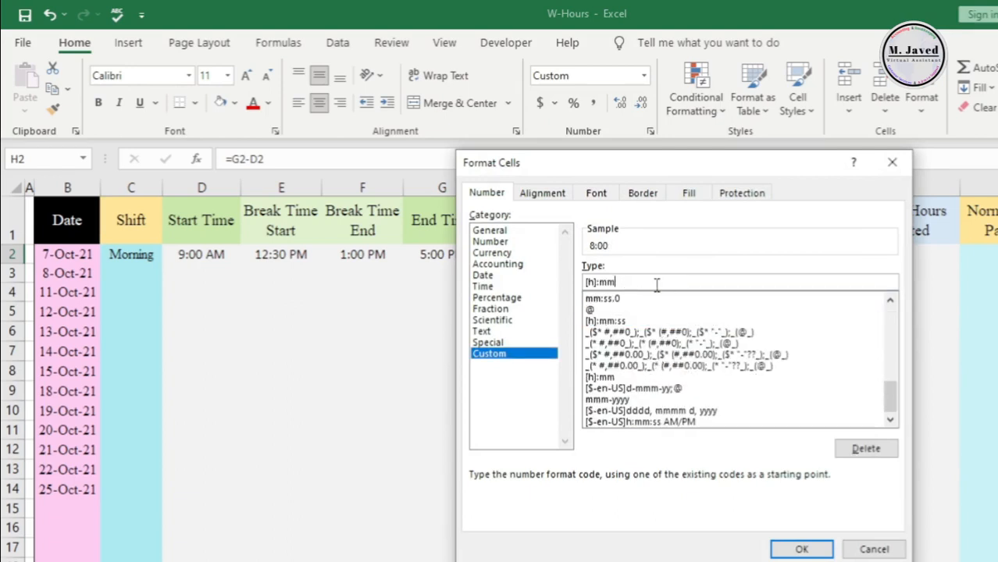
click(797, 547)
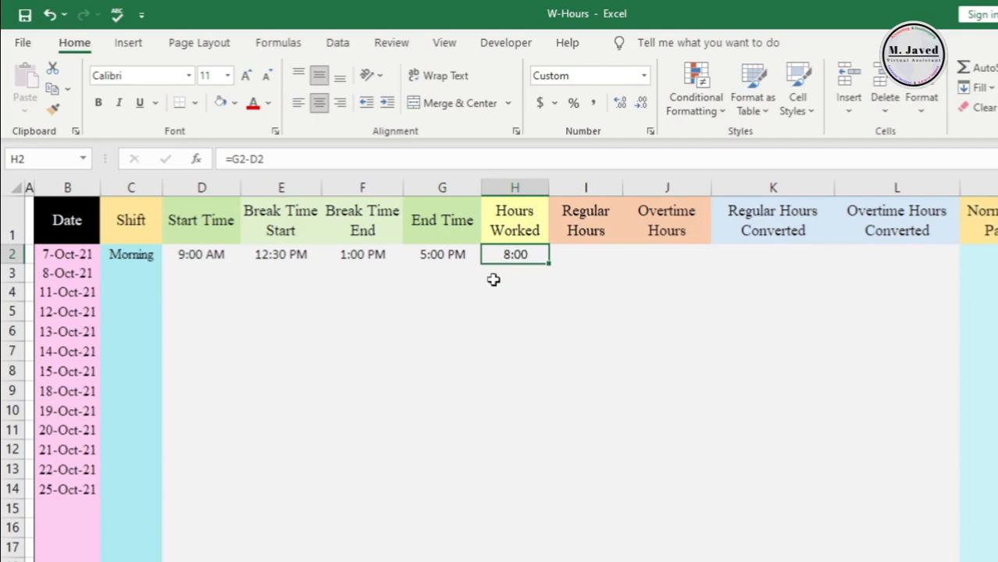
Step: Change the Hours Worked formula in H2 to =(G2-D2)-(F2-E2) so the break time is subtracted
drag(246, 254, 345, 256)
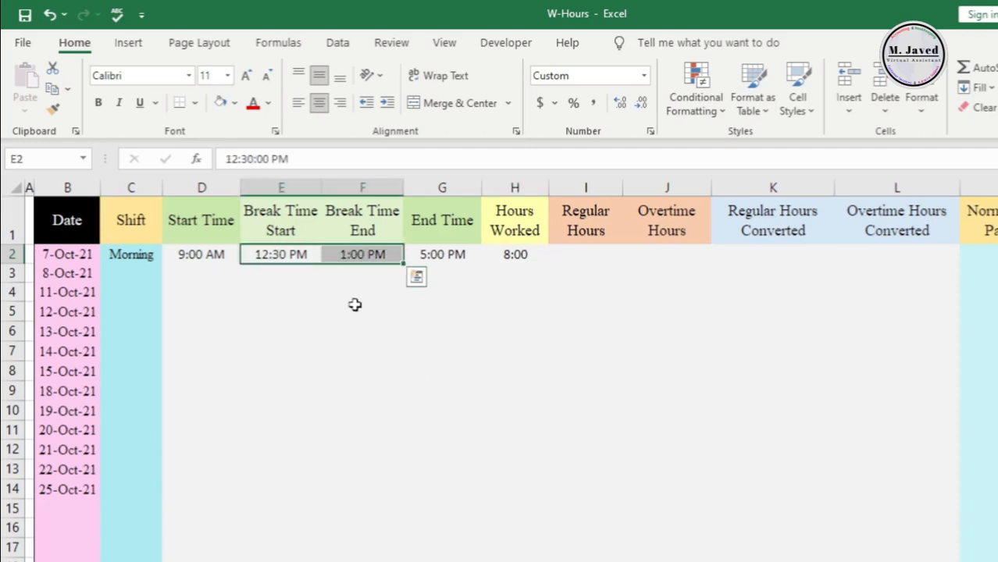
click(513, 257)
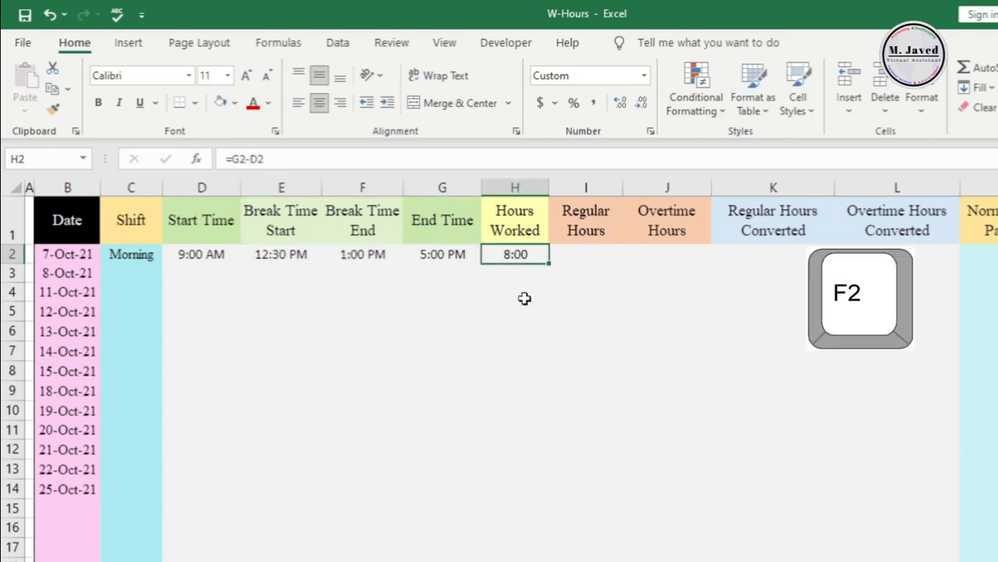
key(F2)
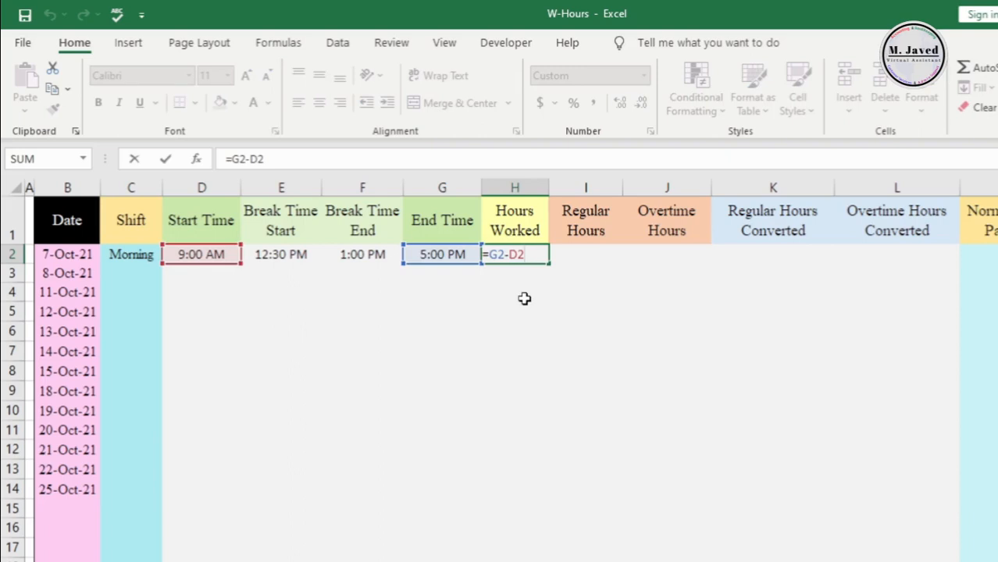
key(Left)
key(Left)
key(Left)
text(()
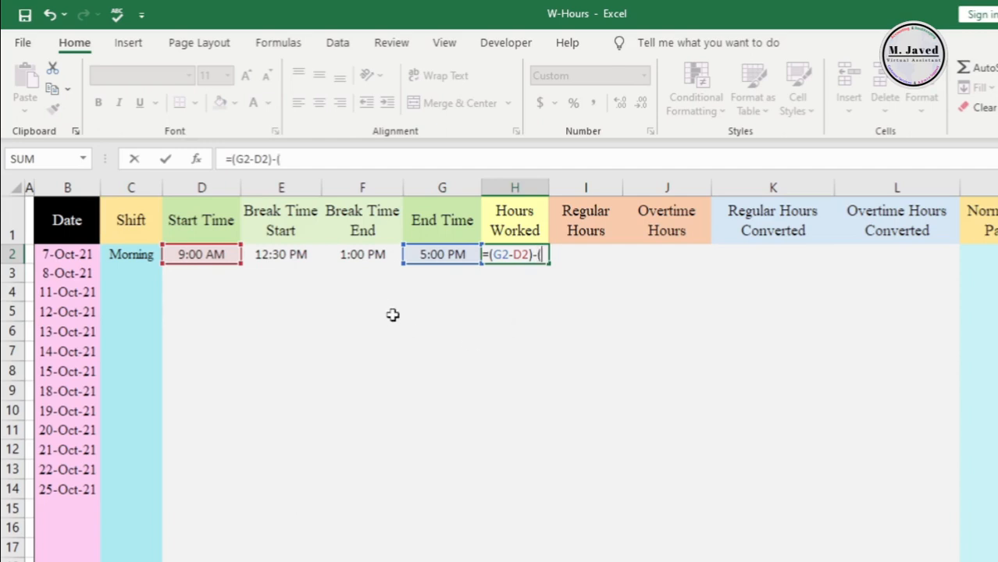
text(()
click(364, 256)
click(289, 254)
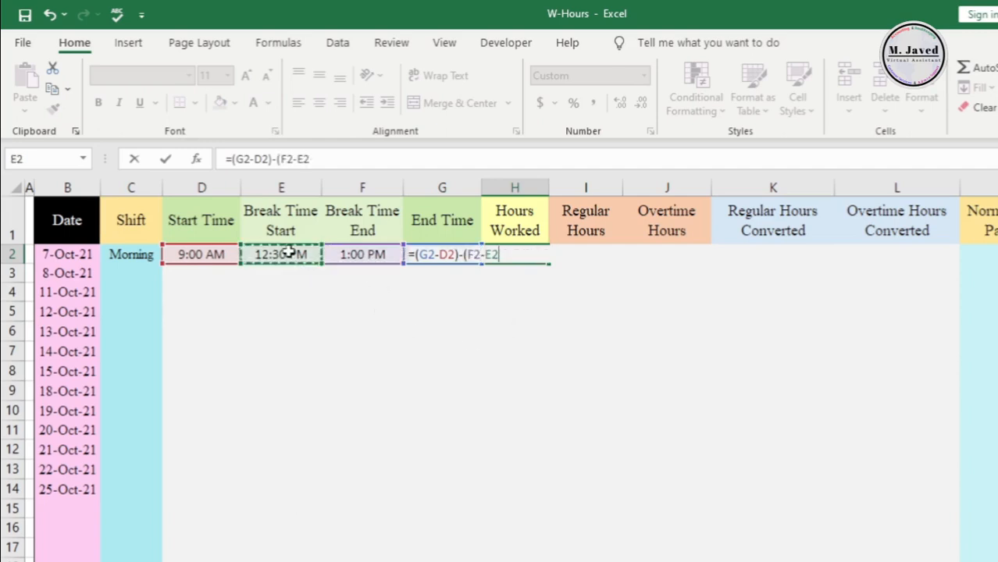
text())
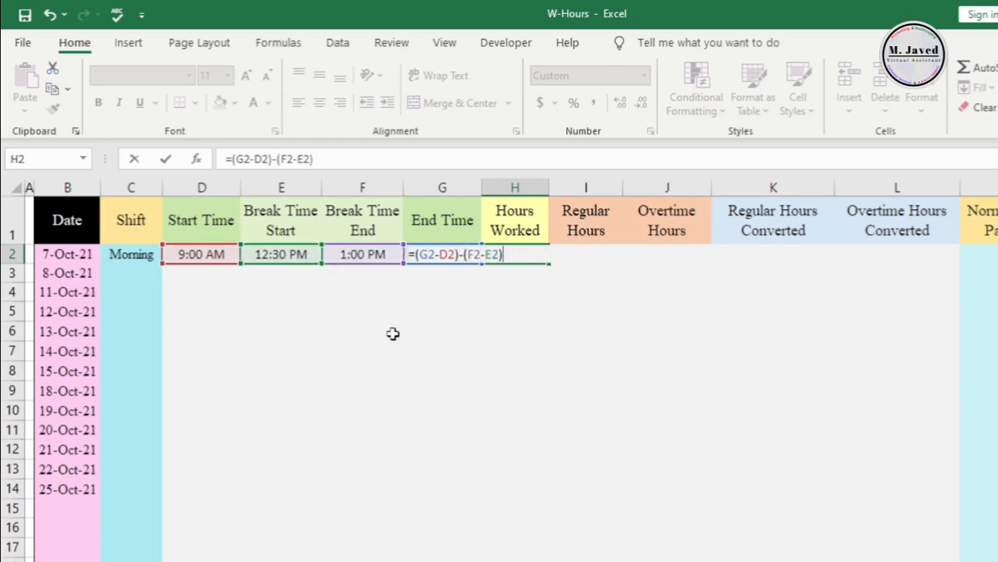
key(Return)
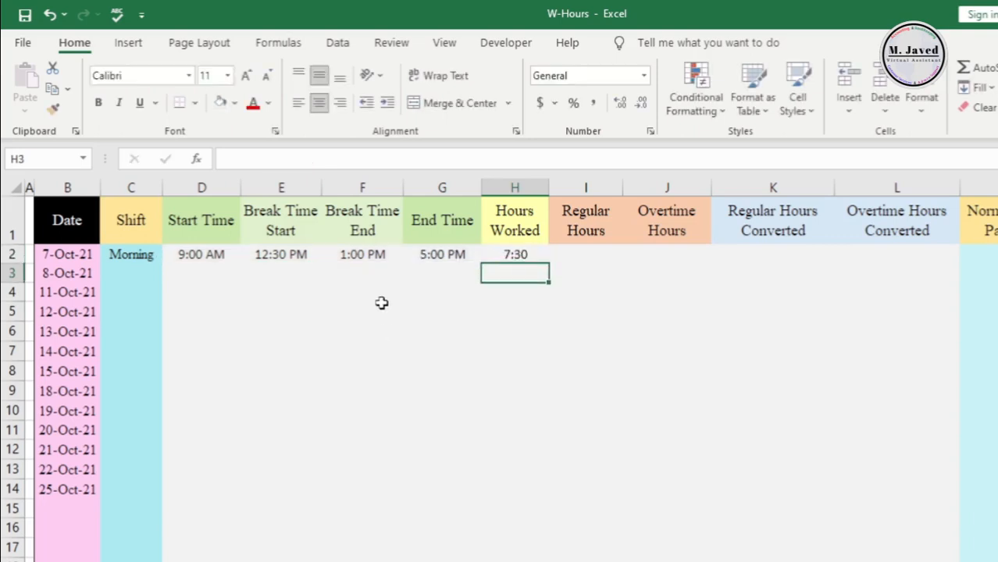
Step: Insert a column before Hours Worked and enter a fixed 30-minute break in its row 2 as =TIME(0,30,0)
key(Up)
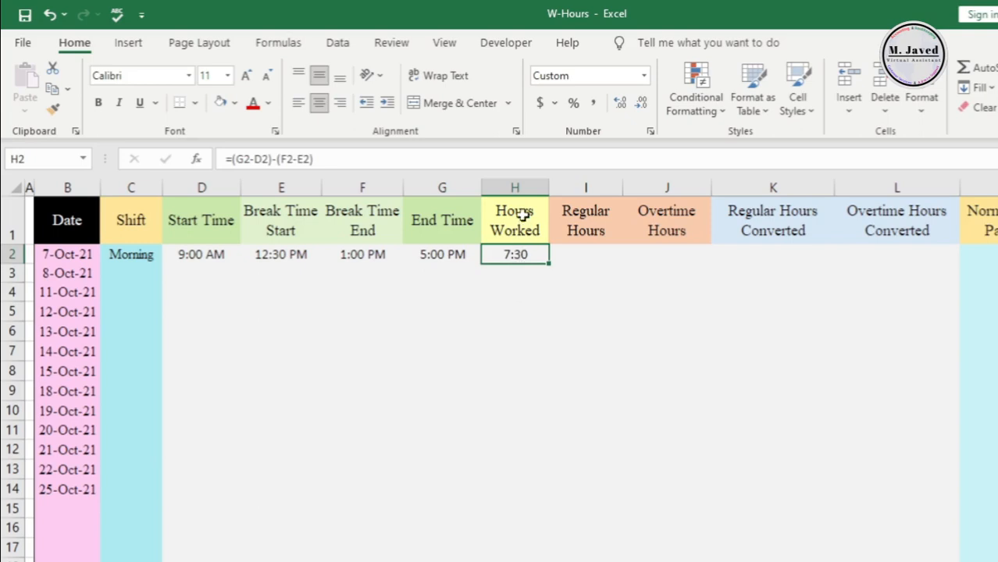
right_click(522, 187)
click(613, 329)
click(521, 254)
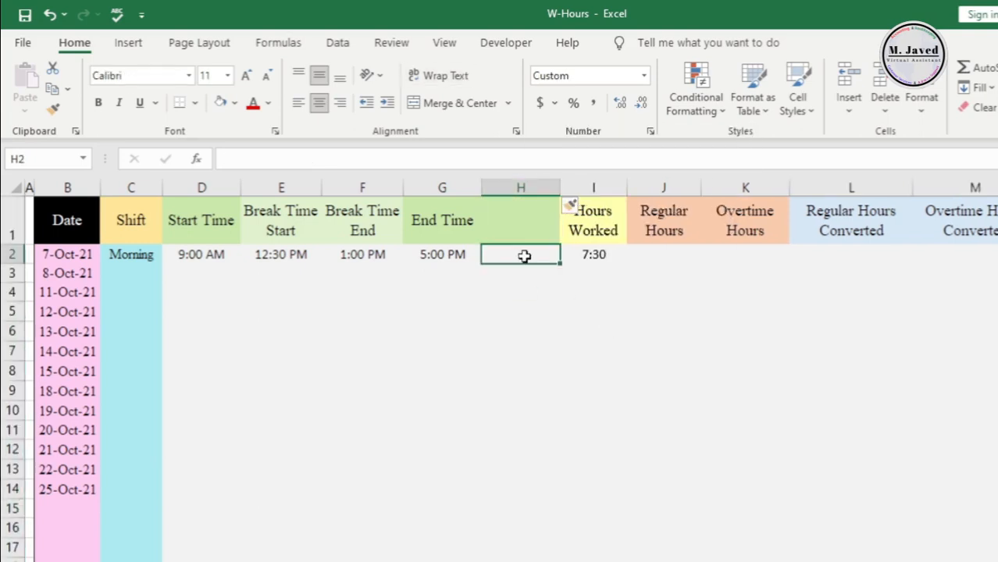
text(=time)
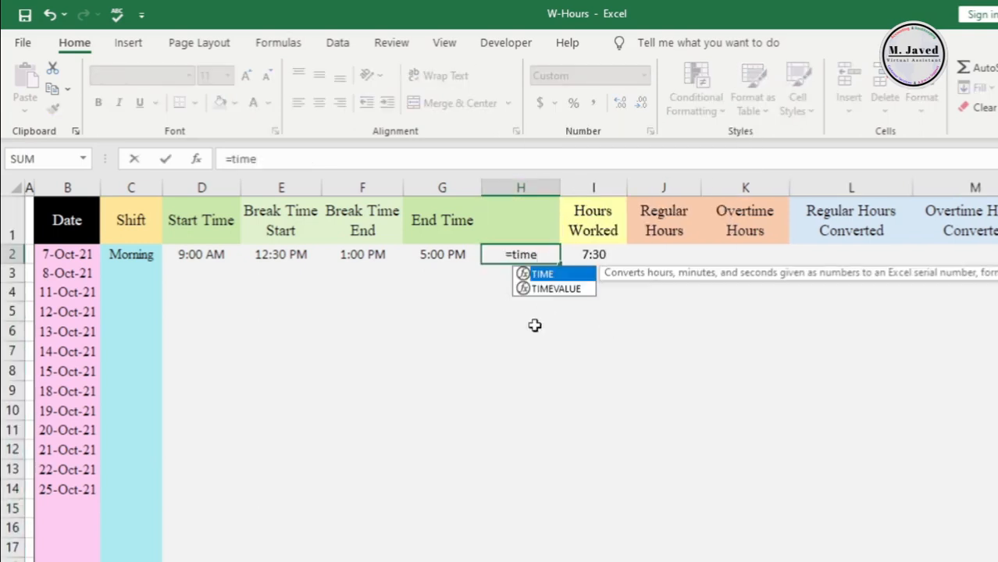
key(Tab)
text(0,30,0))
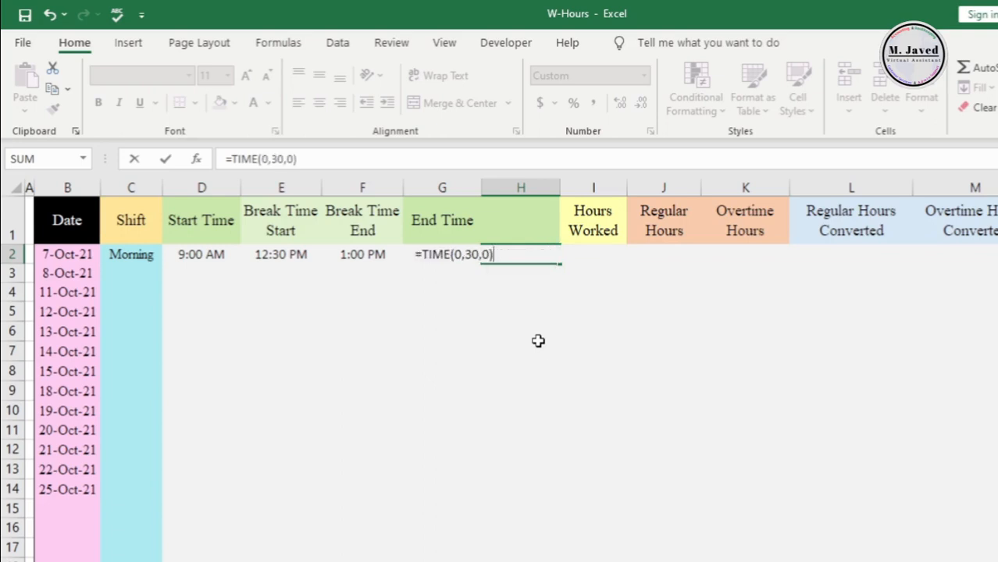
click(538, 340)
click(521, 255)
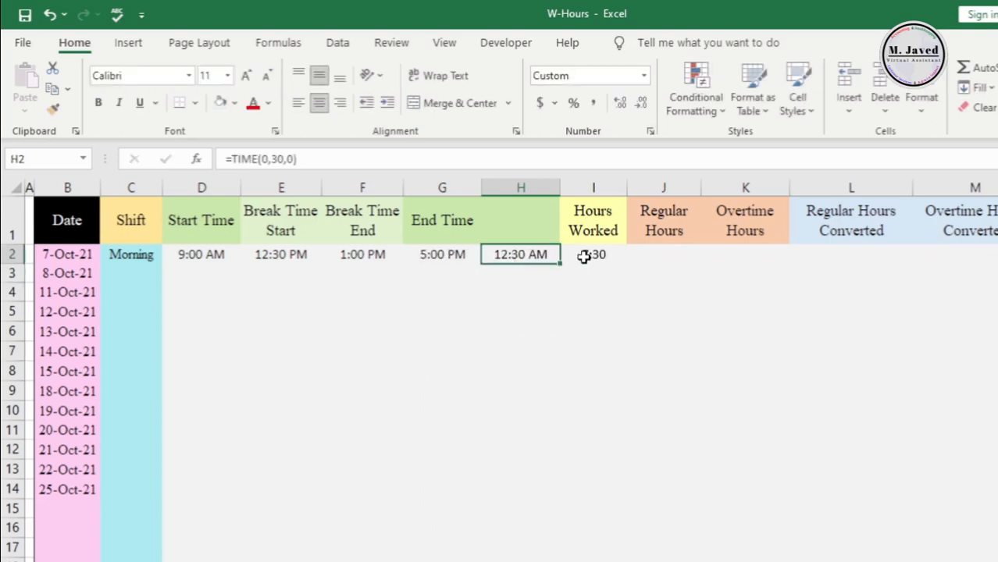
Step: Copy the time format of the Hours Worked cell I2 onto the 30-minute break cell H2
click(443, 256)
click(583, 257)
click(53, 109)
click(522, 256)
click(522, 292)
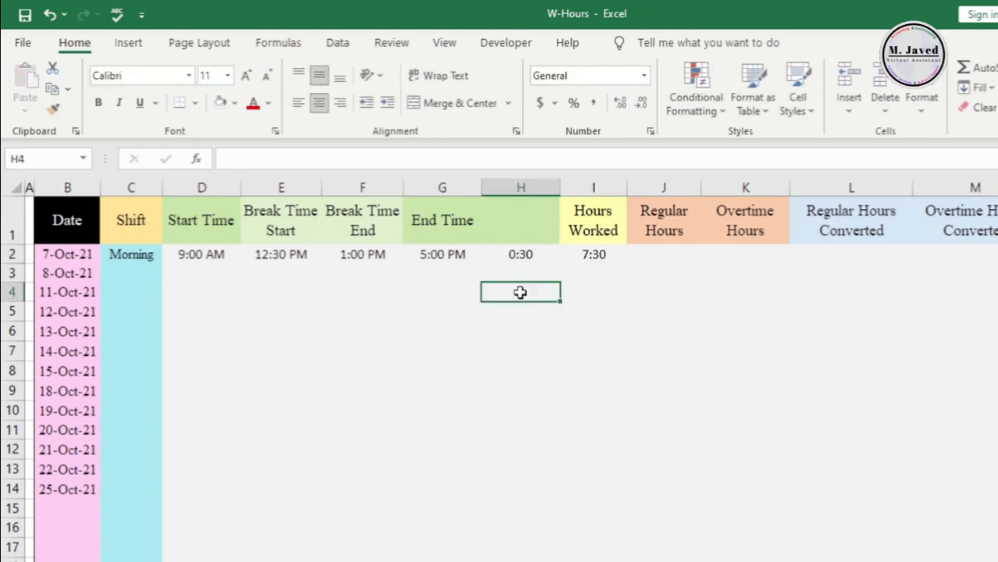
Step: Undo the copied format, the TIME formula and the inserted column before Hours Worked
key(ctrl+z)
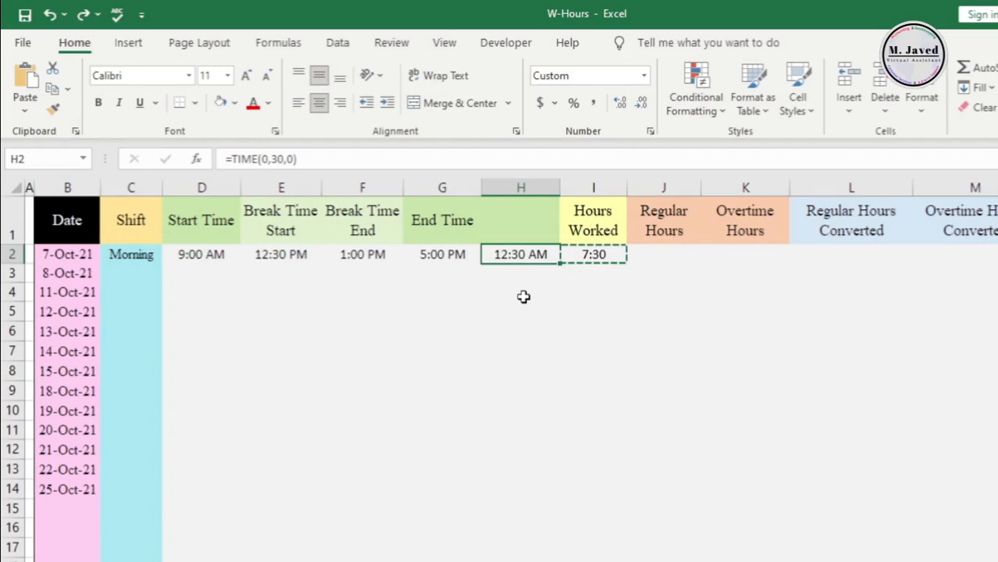
key(ctrl+z)
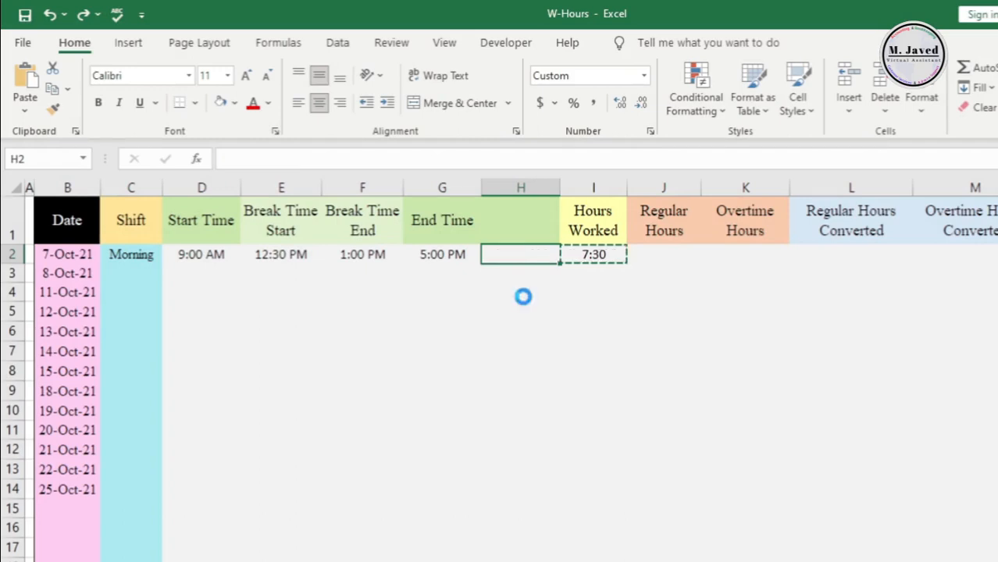
key(ctrl+z)
click(519, 292)
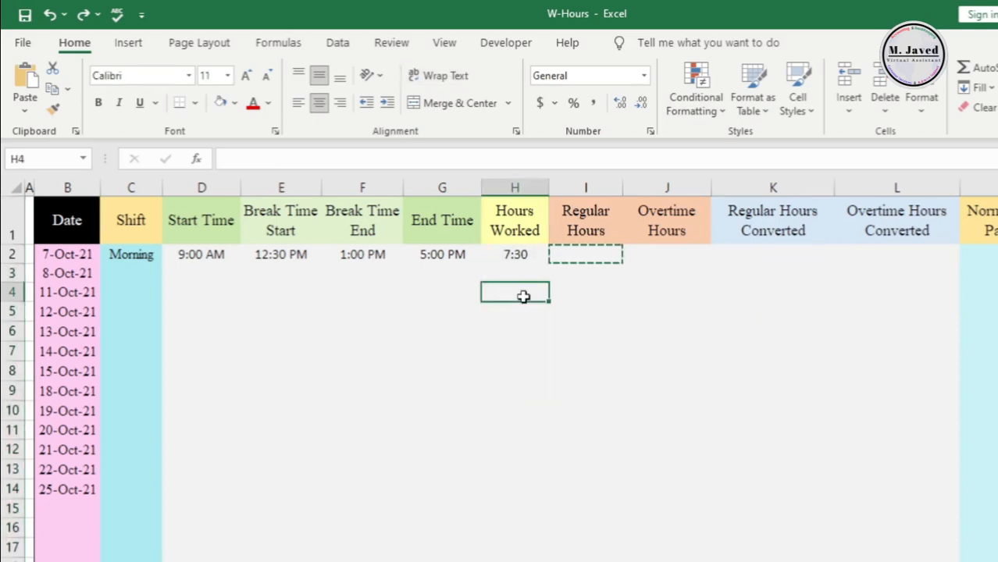
double_click(520, 292)
Step: For 8-Oct-21, enter the Evening shift with a start time of 2:00 PM and an end time of 10:00 PM
click(140, 271)
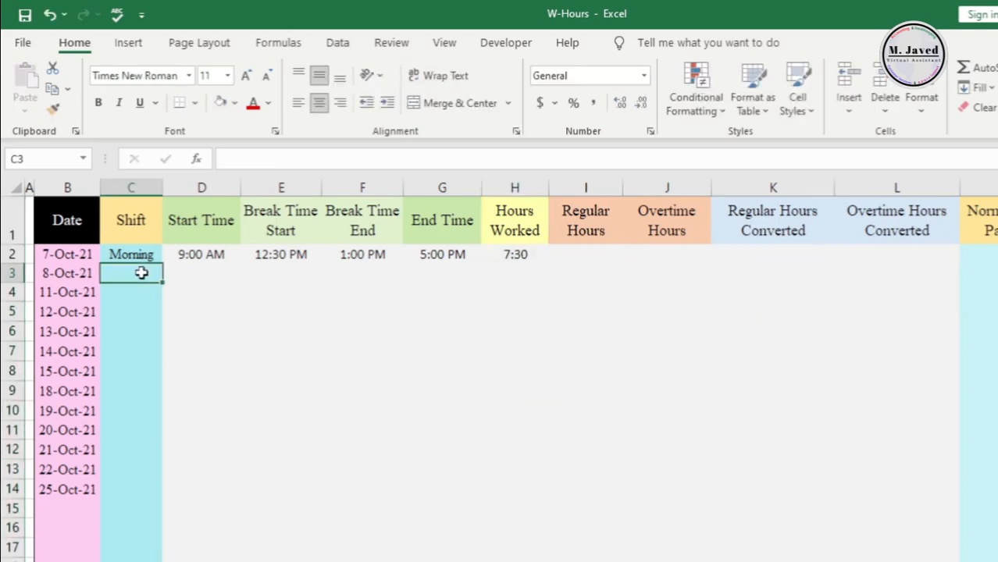
text(Evening)
key(Tab)
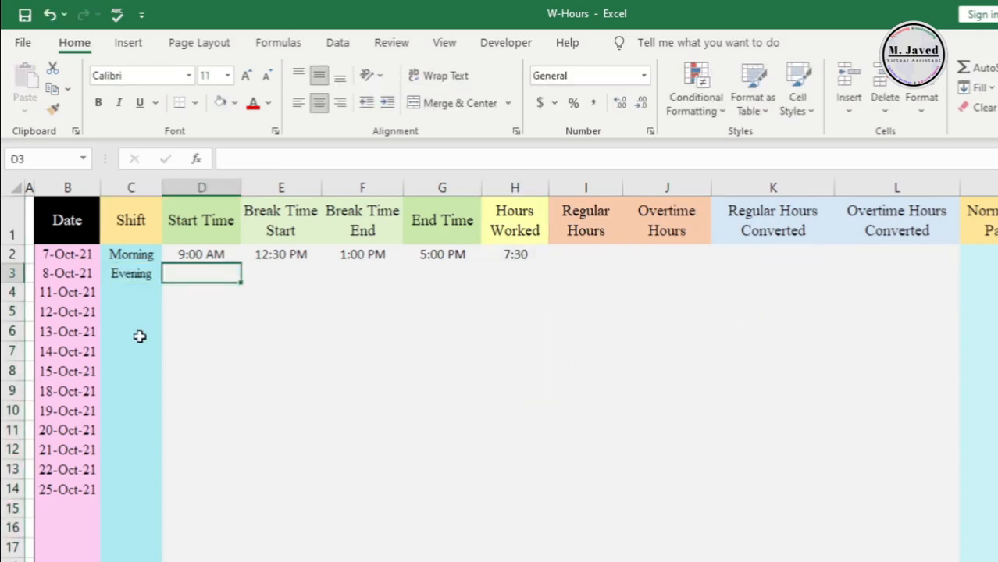
text(2:)
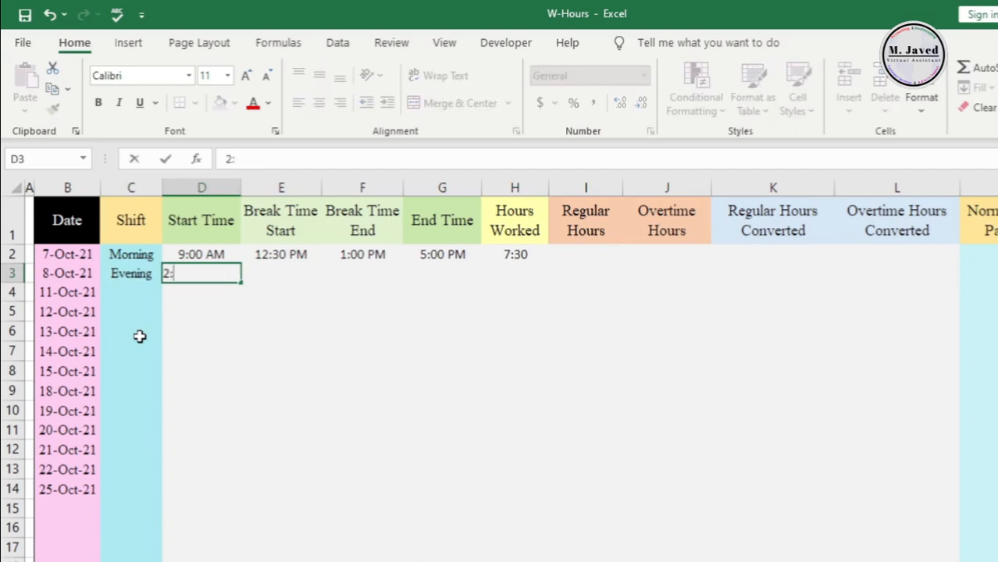
text(00 PM)
key(Tab)
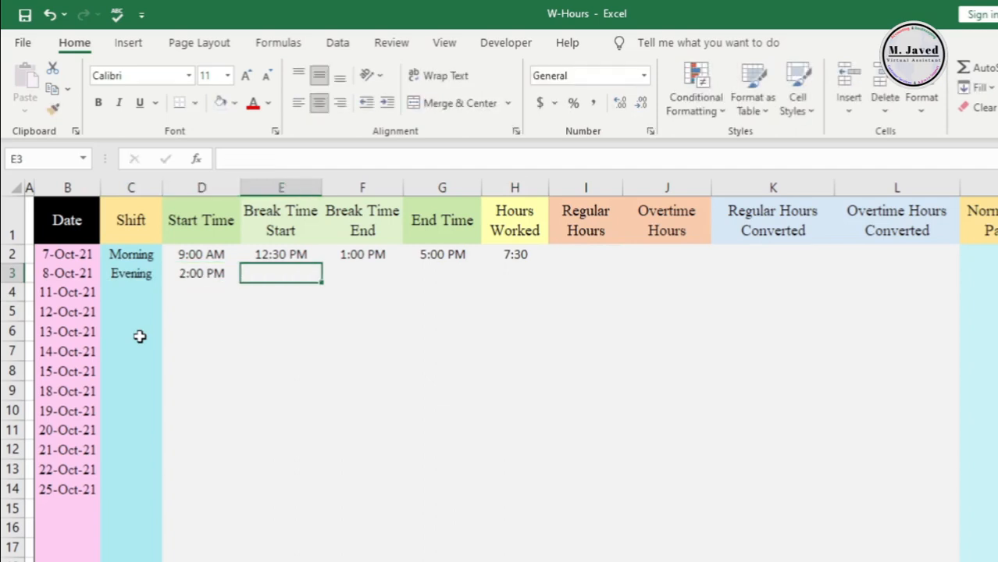
key(Tab)
key(Tab)
text(10)
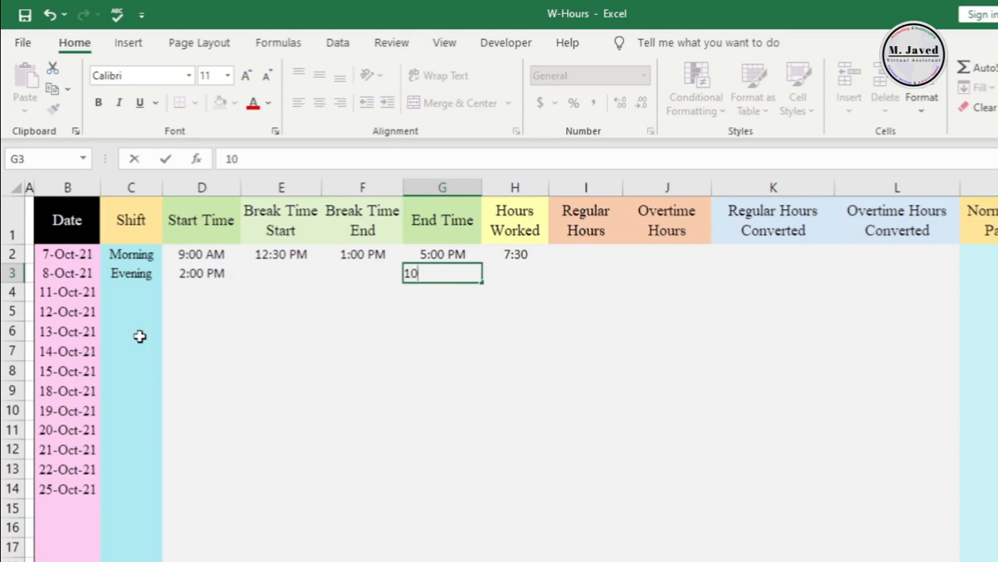
text(:00 PM)
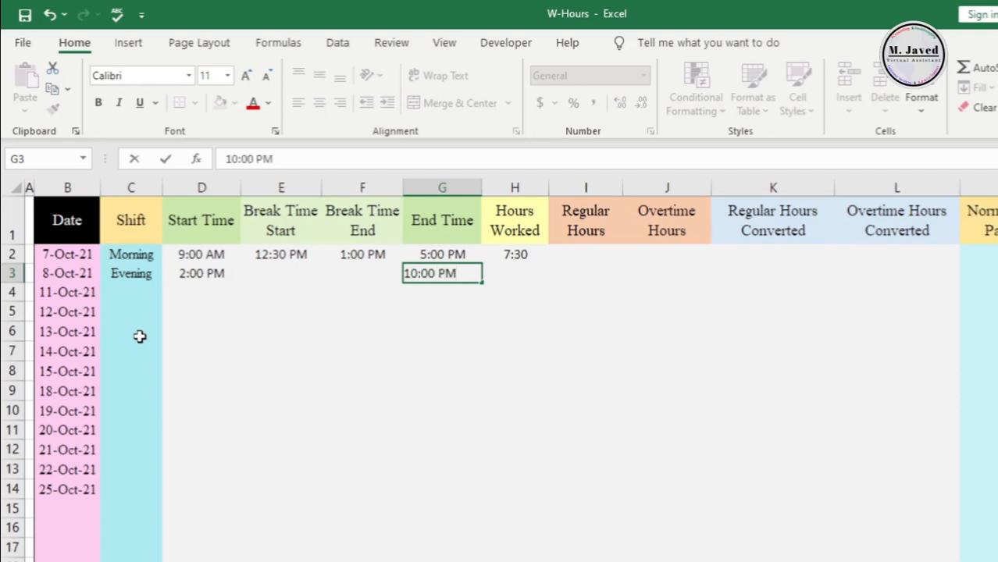
key(Return)
Step: For 8-Oct-21, enter a break from 6:15 PM to 7:00 PM
key(Up)
key(Left)
key(Left)
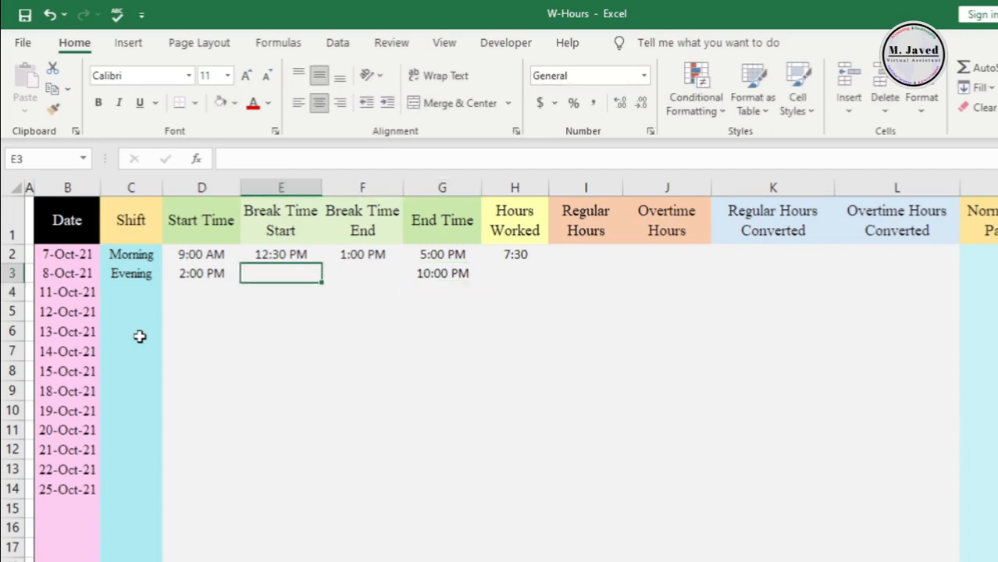
text(6)
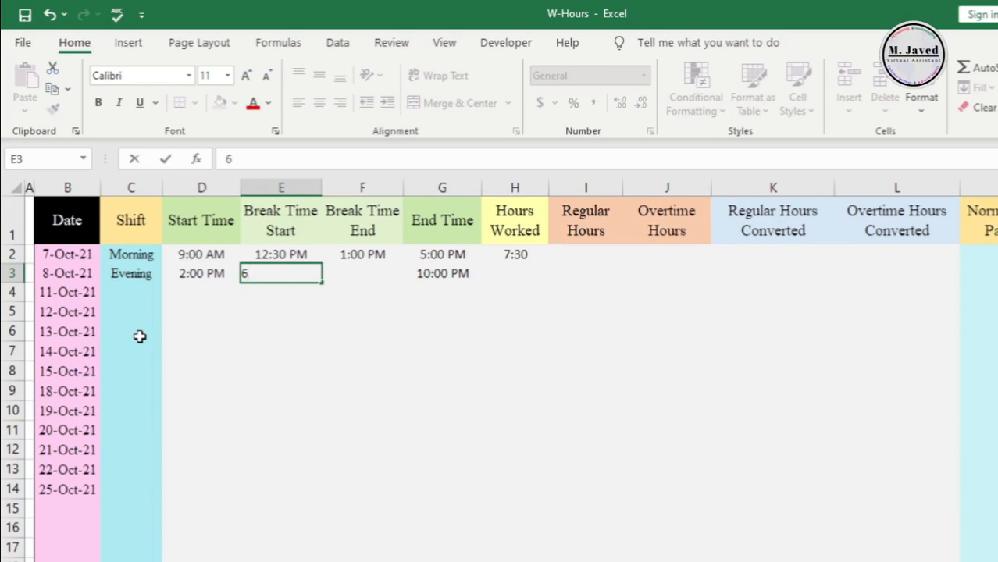
text(:15 PM)
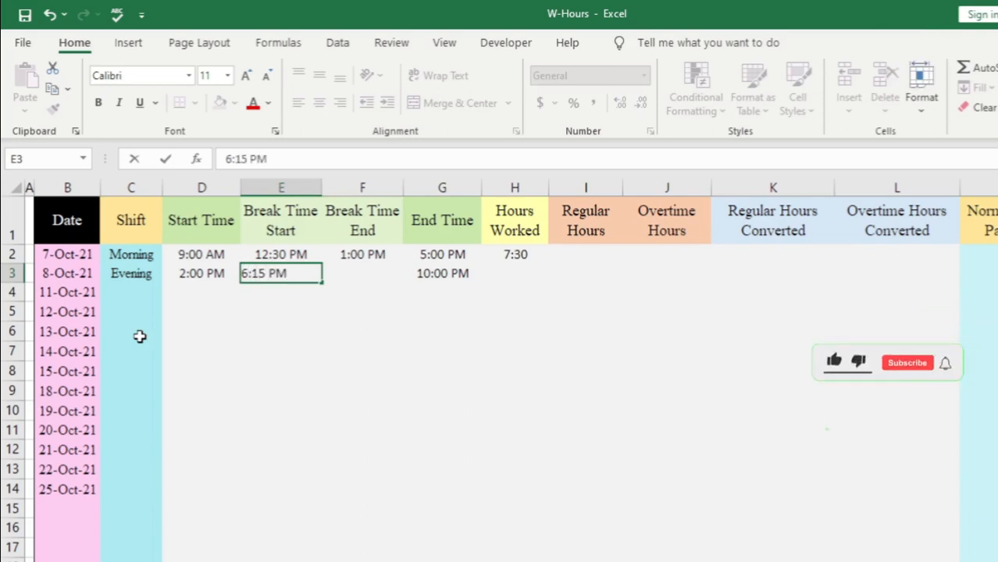
key(Tab)
text(7)
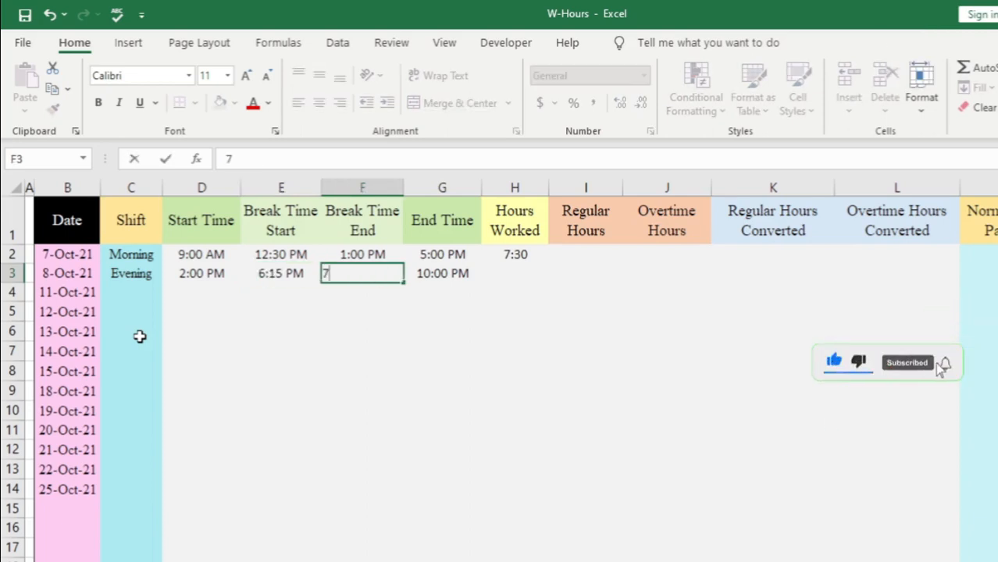
text(:00 P)
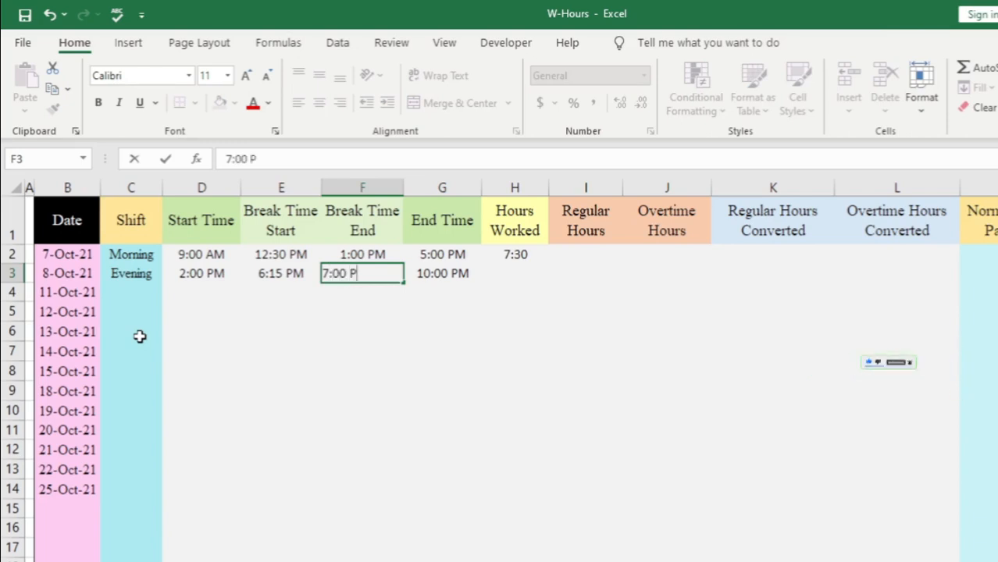
text(M)
key(Return)
Step: Fill the Hours Worked formula from H2 down through H10 and check the formula in H3
key(Up)
key(Right)
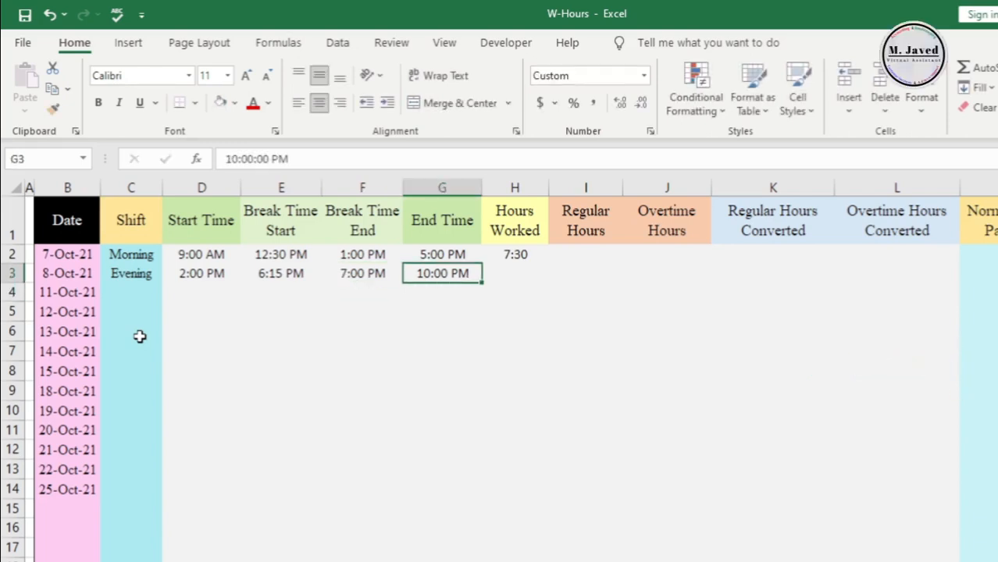
key(Right)
click(514, 254)
drag(548, 263, 542, 417)
click(445, 313)
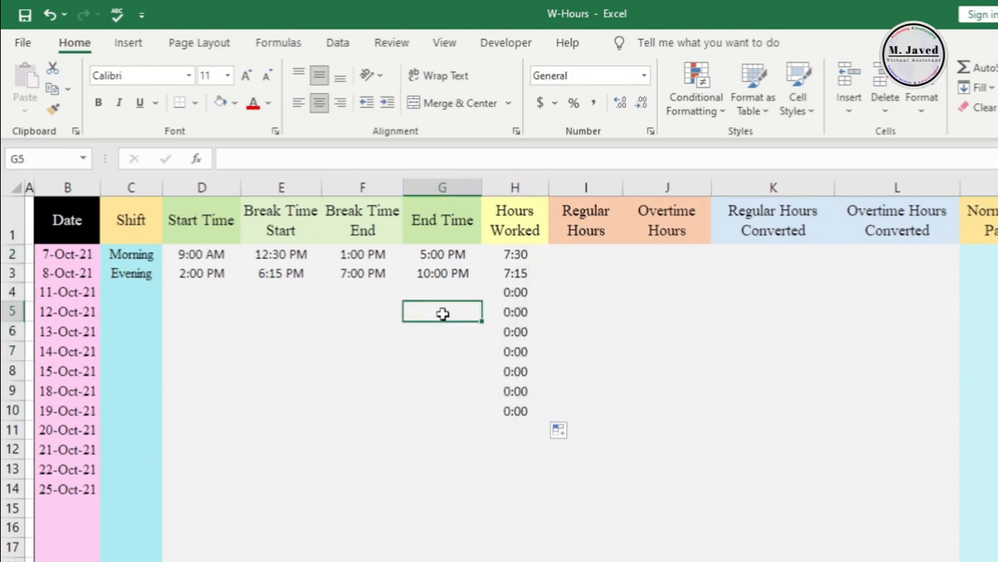
click(444, 274)
click(511, 272)
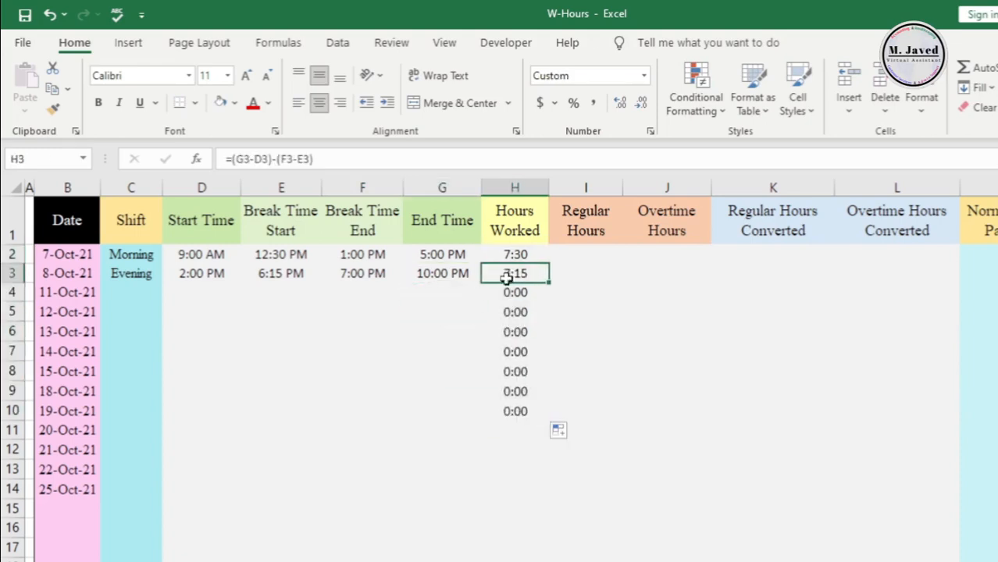
click(445, 300)
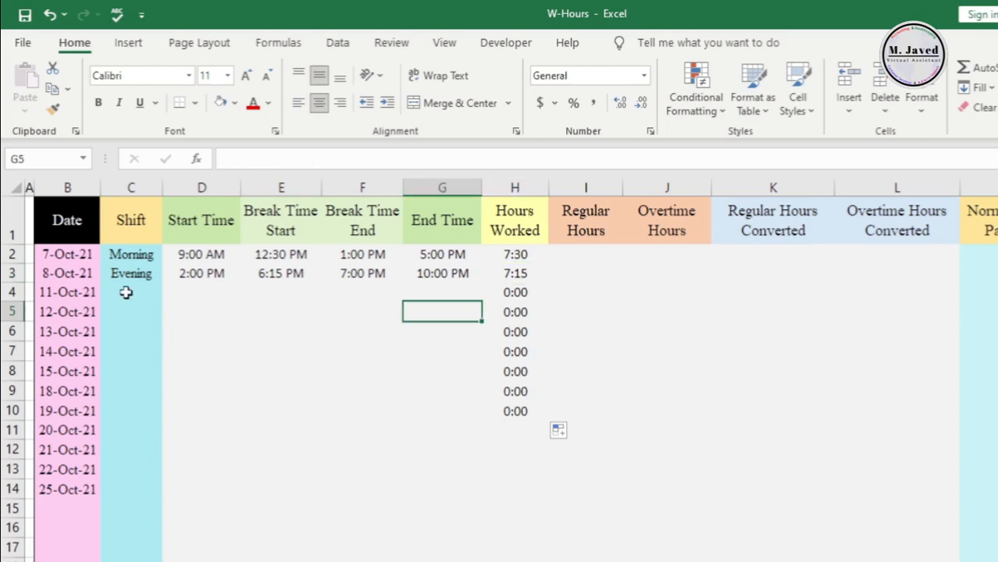
Step: For 11-Oct-21, enter the Midnight shift with a start time of 5:00 PM and an end time of 4:00 AM
click(130, 295)
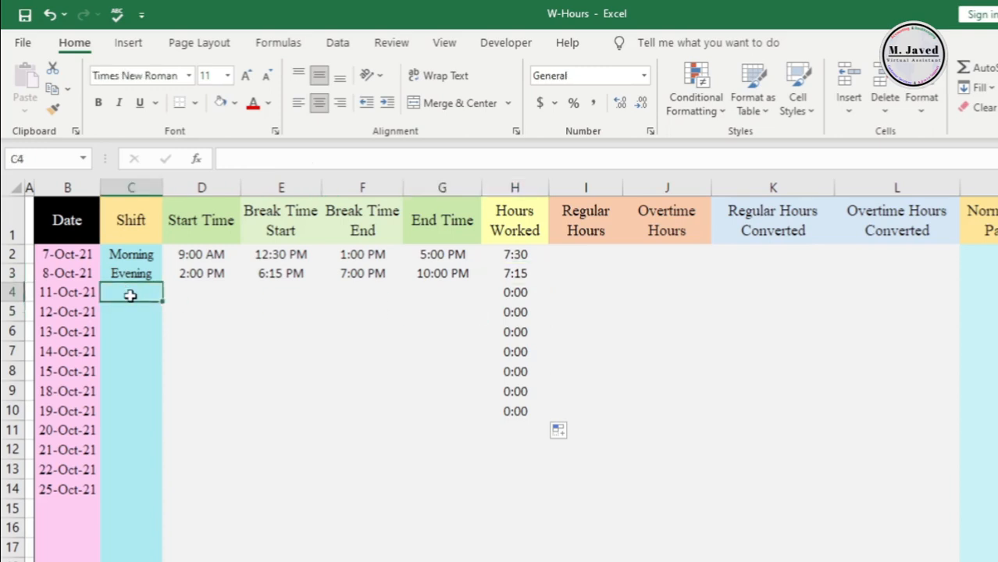
text(Midnight)
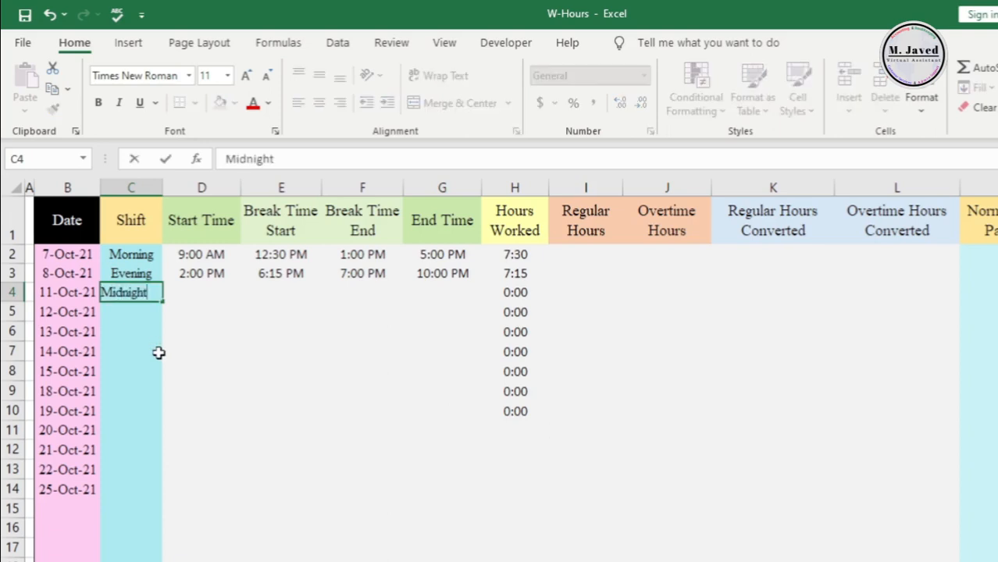
click(200, 291)
text(5)
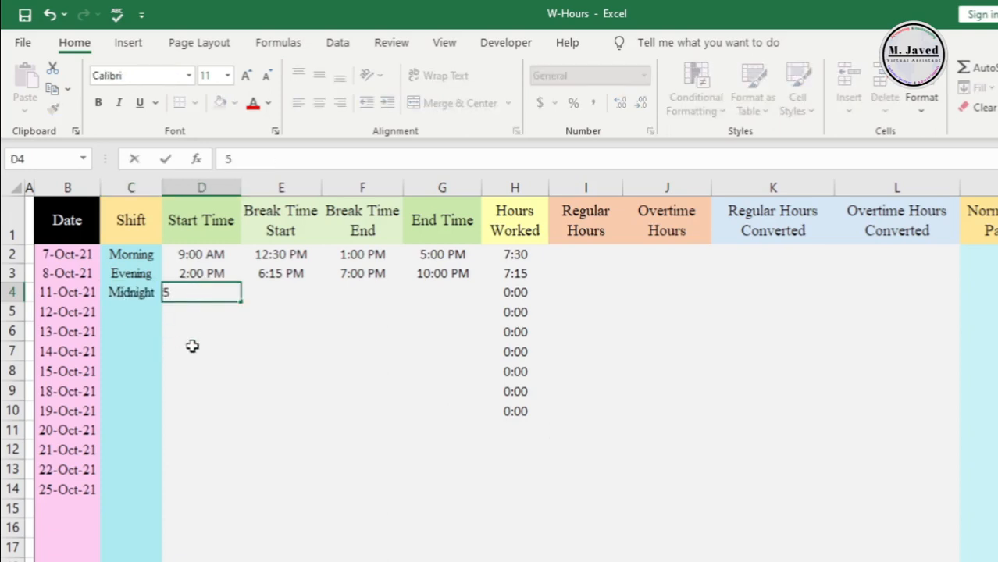
text(:00 PM)
key(Return)
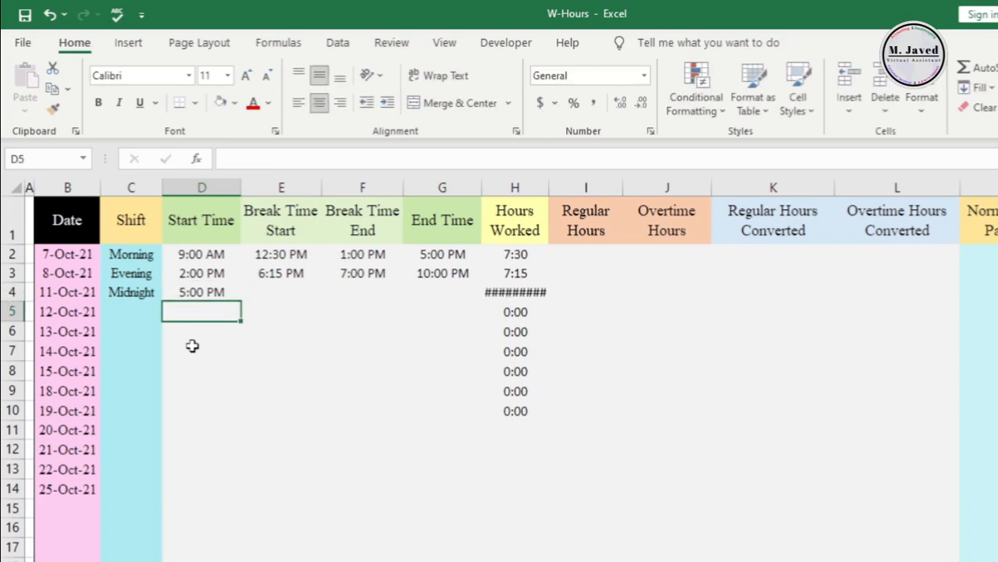
key(Up)
key(Right)
key(Right)
key(Right)
text(4)
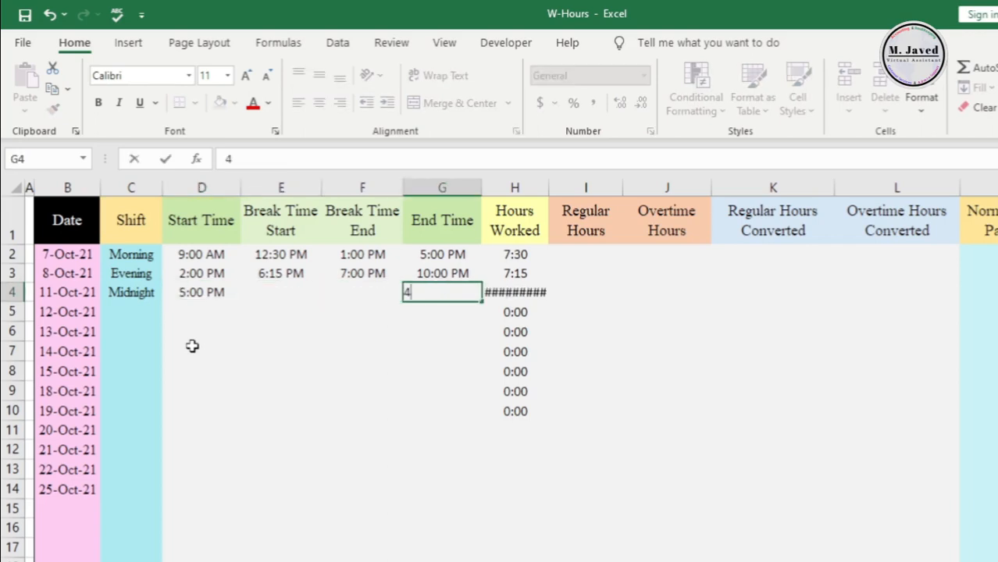
text(:00 AM)
key(Return)
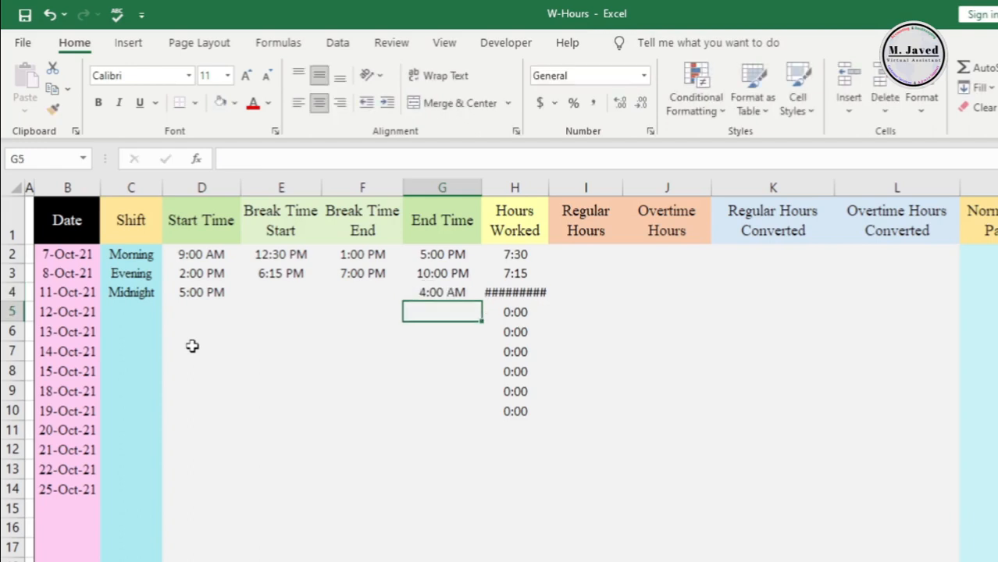
Step: For 11-Oct-21, enter a break from 11:00 PM to 11:30 PM
key(Up)
key(Left)
key(Left)
text(11:)
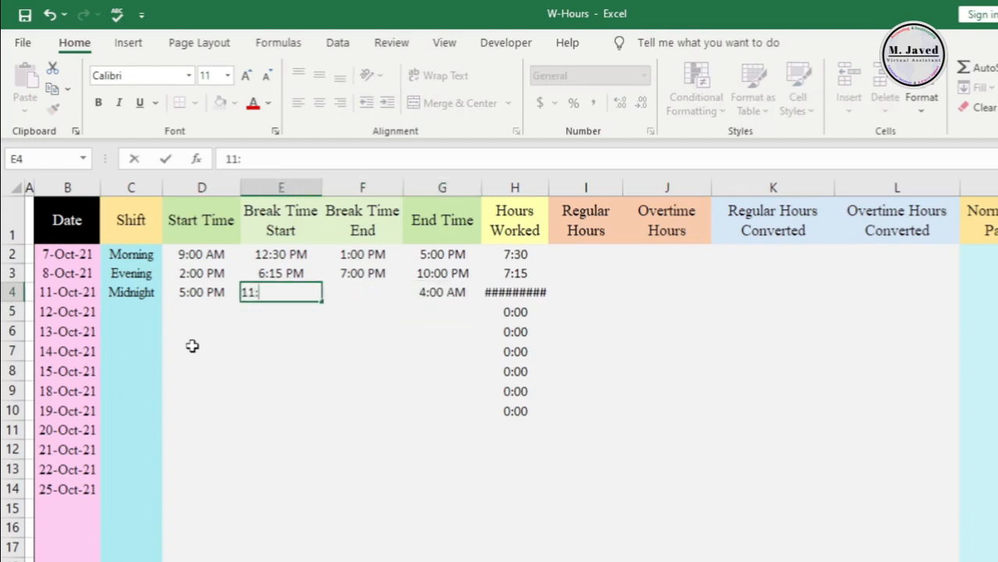
text(00 PM)
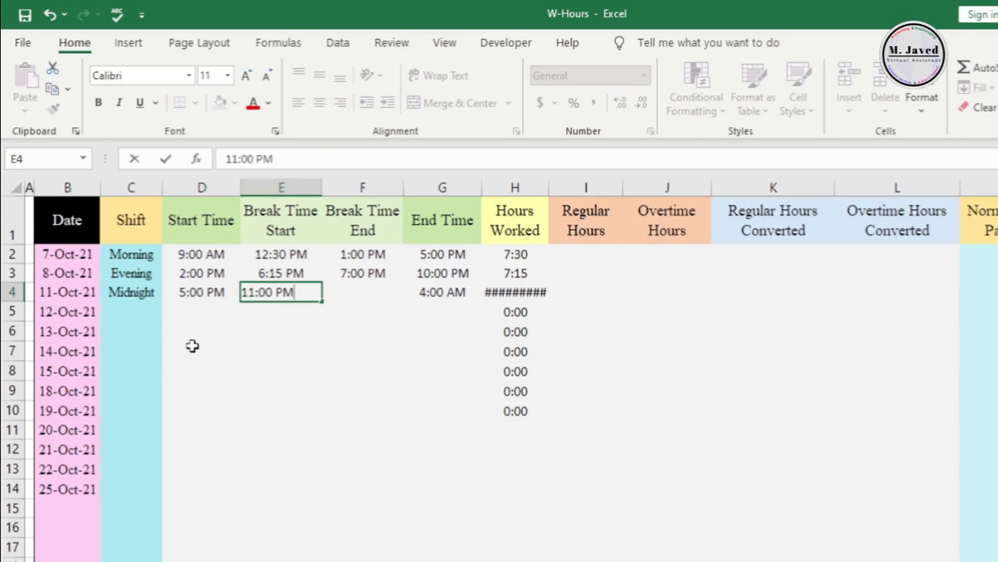
key(Tab)
text(11:)
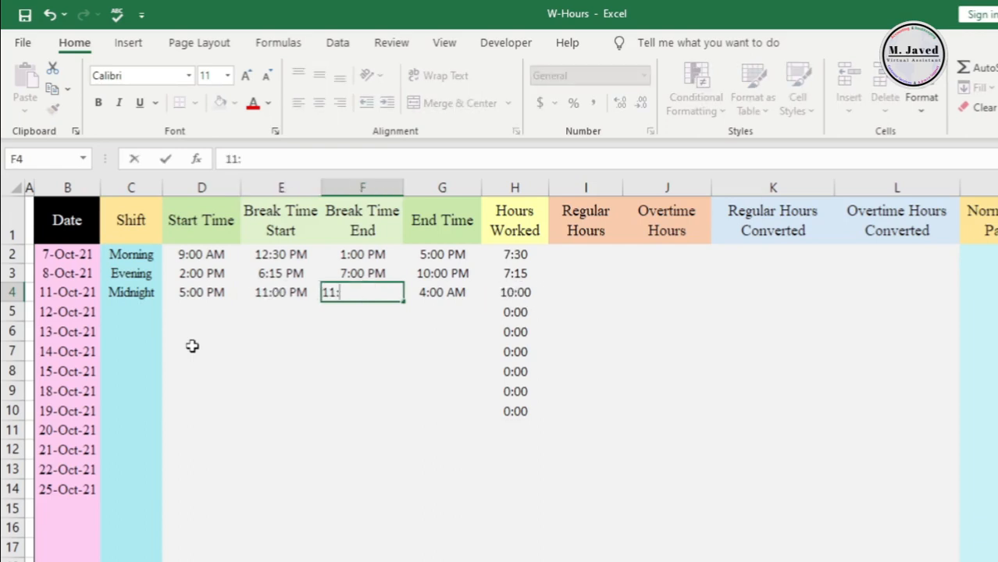
text(30 PM)
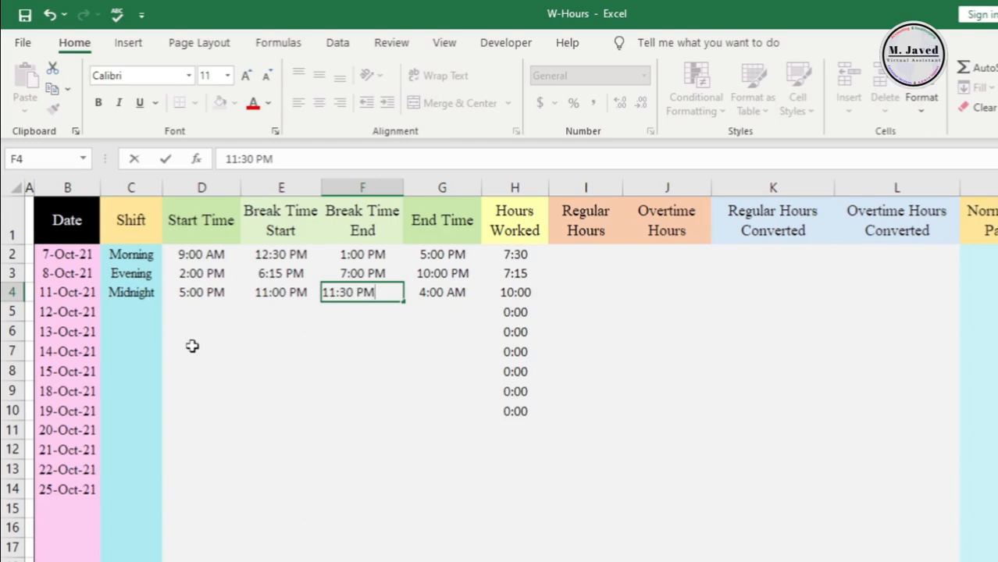
key(Return)
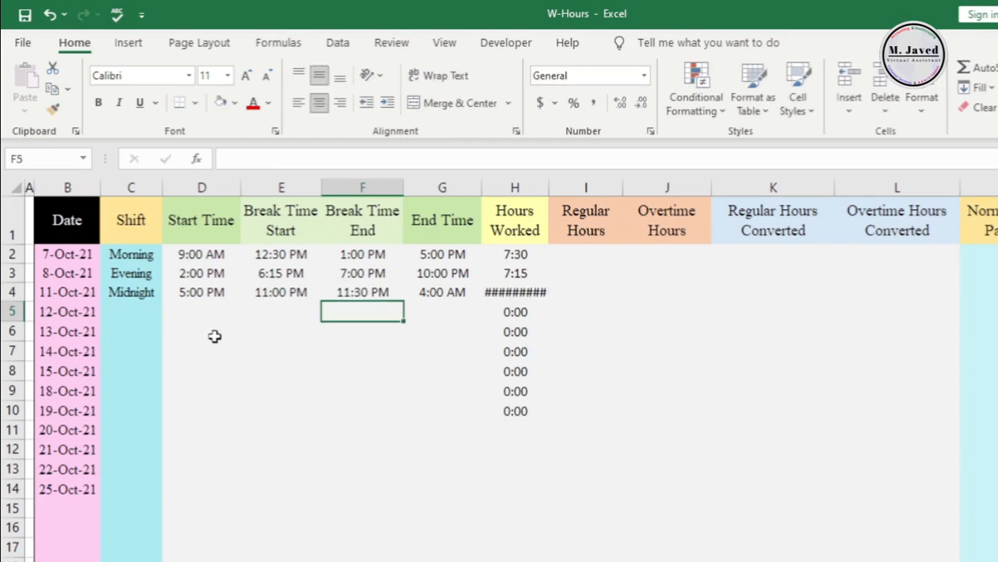
Step: Change the Hours Worked formula in H4 to =MOD((G4-D4)-(F4-E4),1) to handle the shift that crosses midnight
click(531, 292)
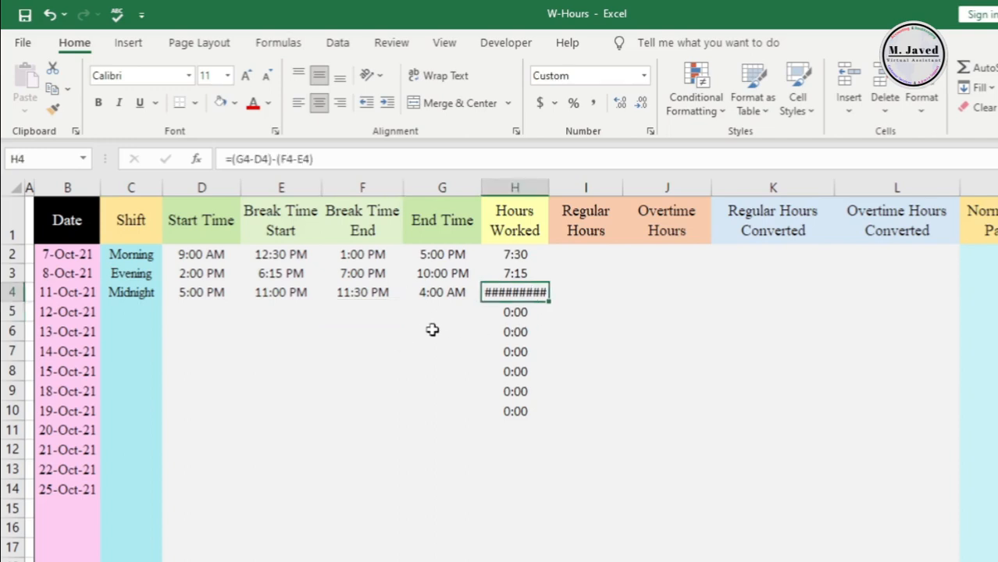
key(F2)
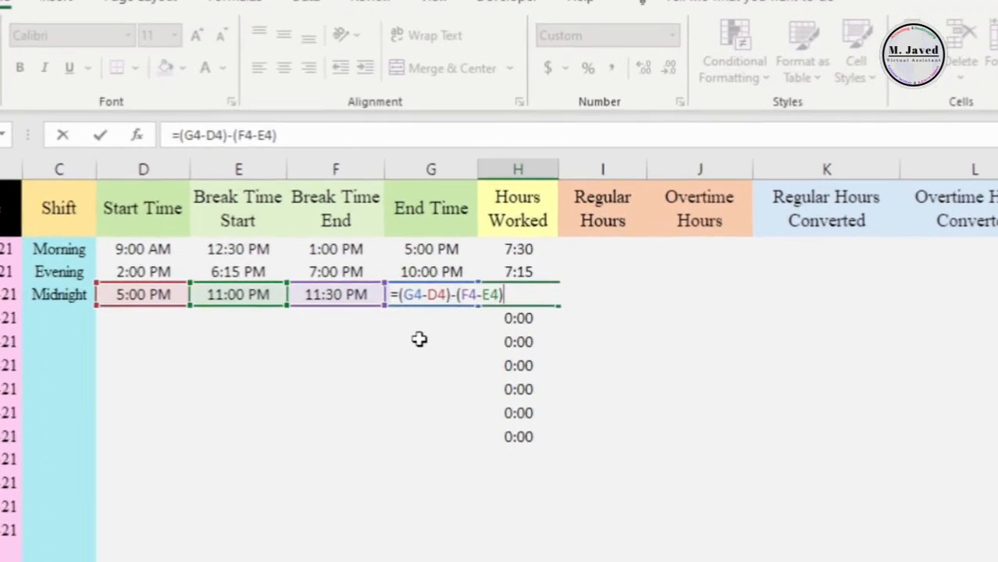
click(207, 136)
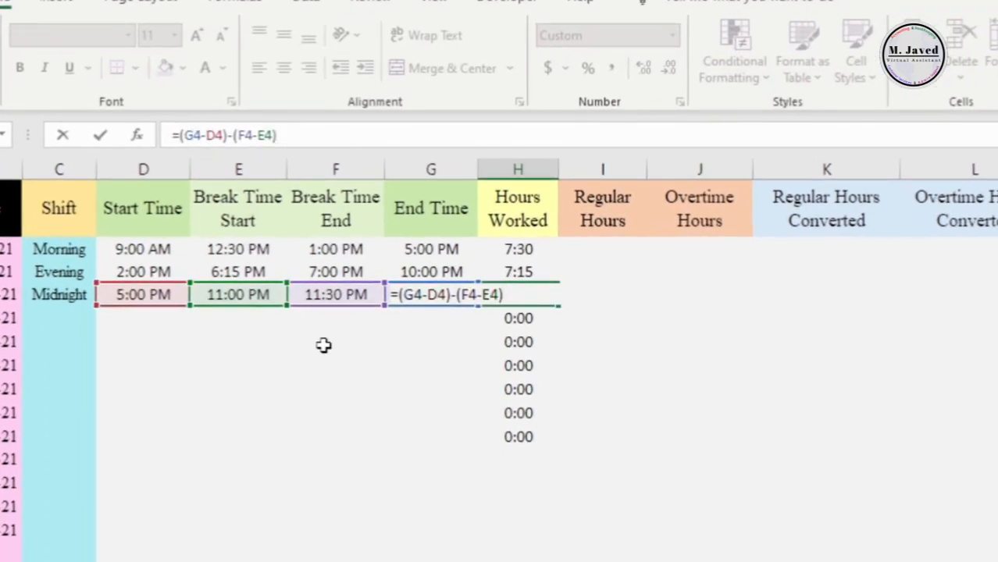
key(Home)
key(Right)
text(Mod)
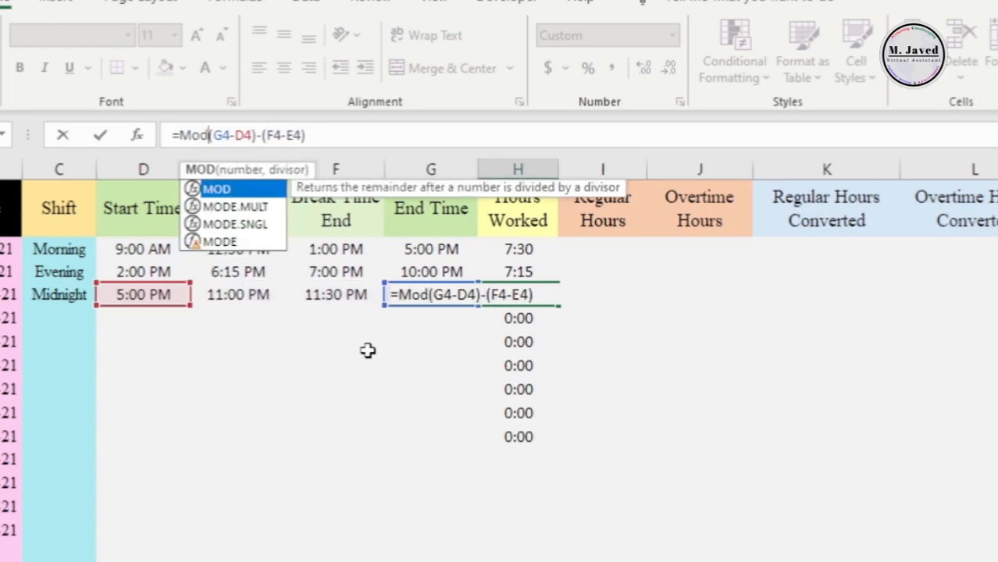
double_click(243, 192)
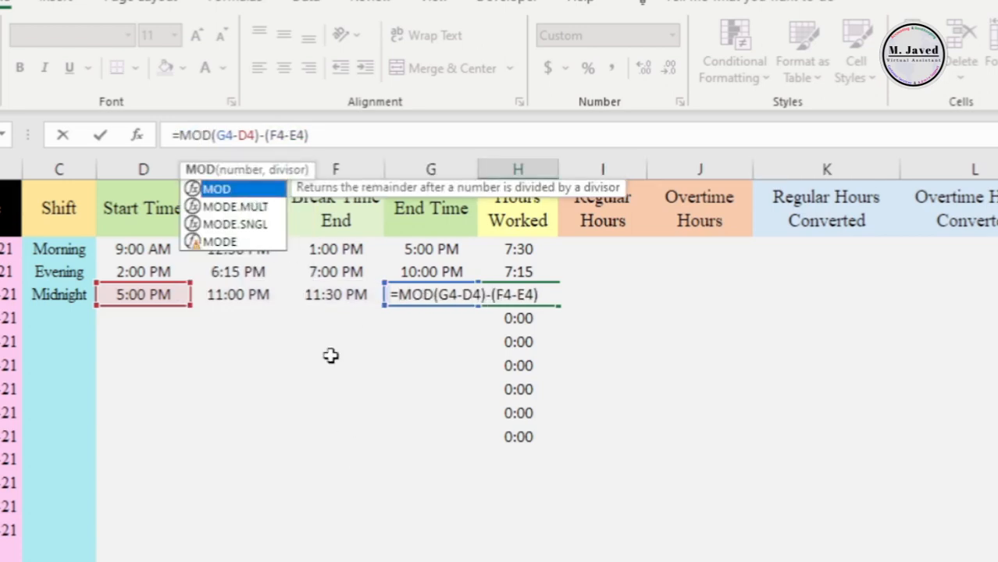
click(235, 136)
click(218, 134)
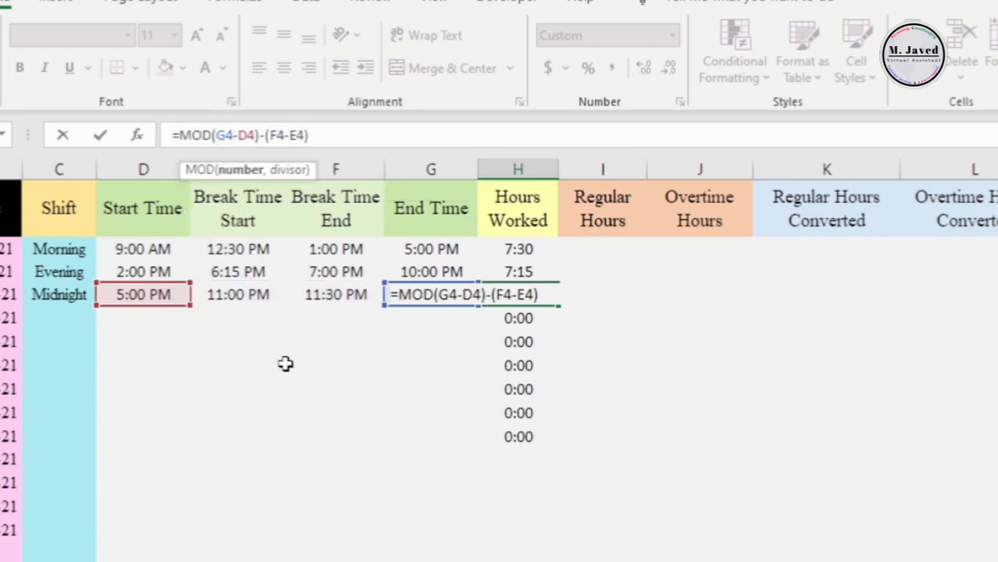
text(()
key(Right)
key(Right)
key(Right)
key(Right)
key(Right)
key(Right)
key(Right)
key(Right)
key(Right)
key(Right)
key(Right)
key(Right)
key(Right)
key(Right)
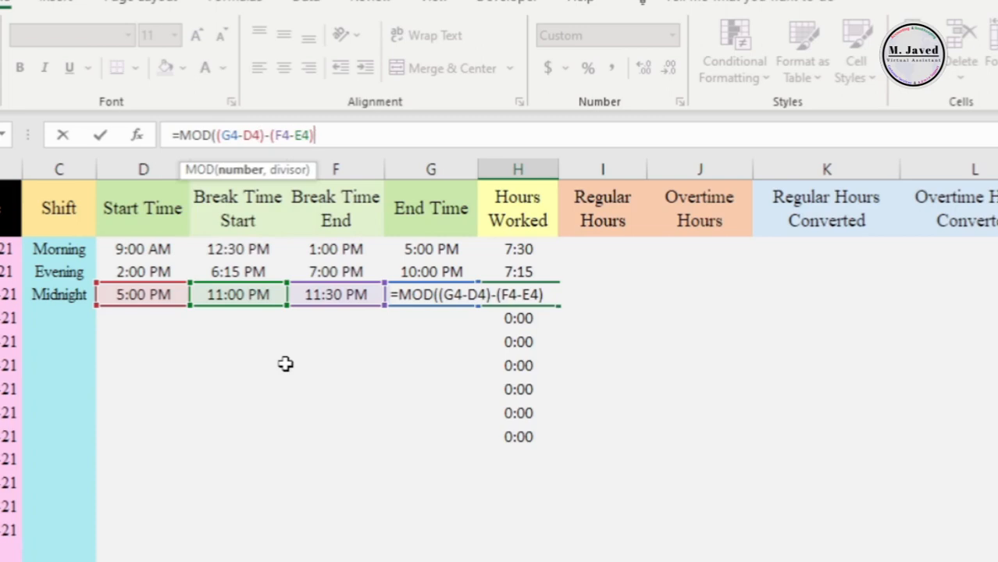
text(,)
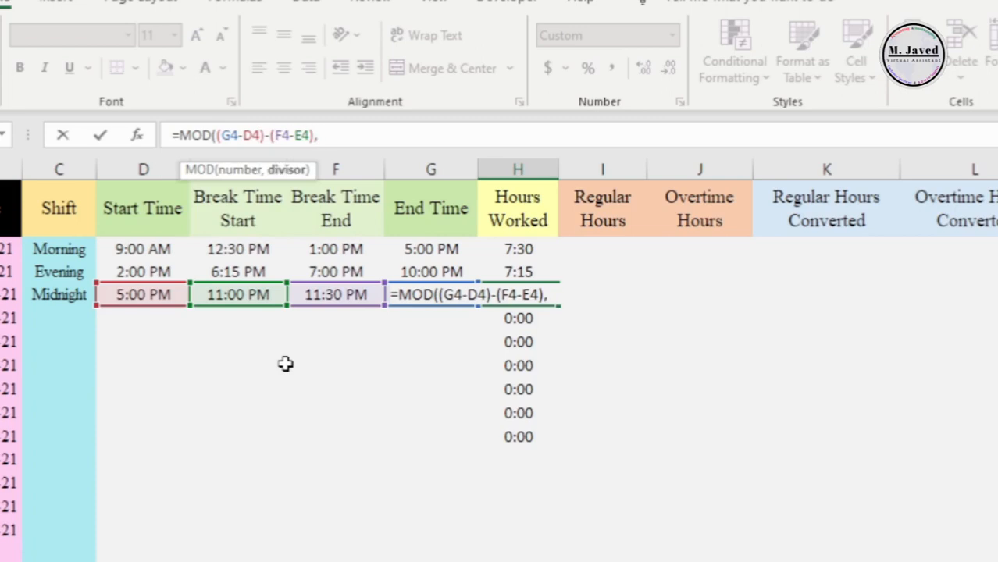
text(1))
key(Return)
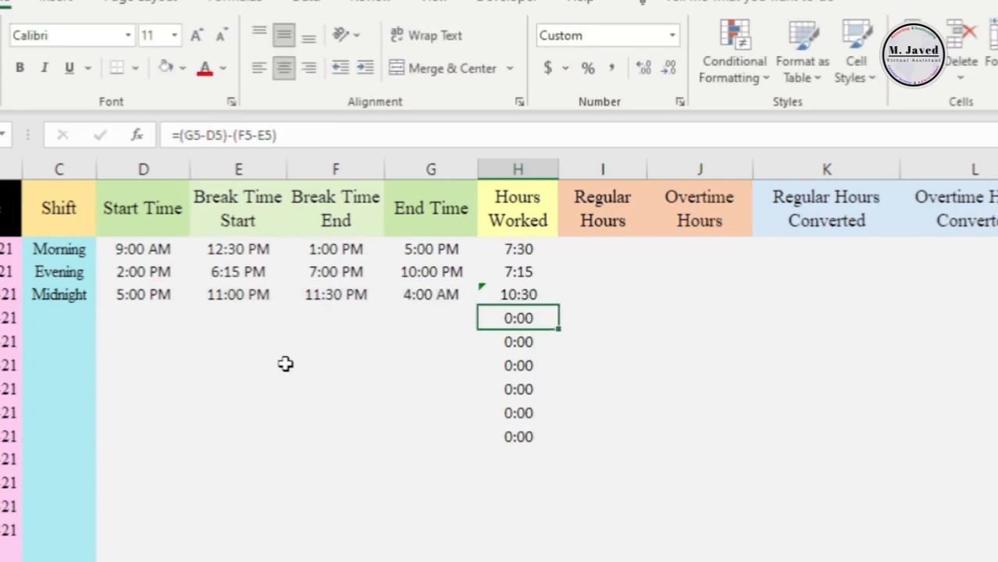
click(515, 294)
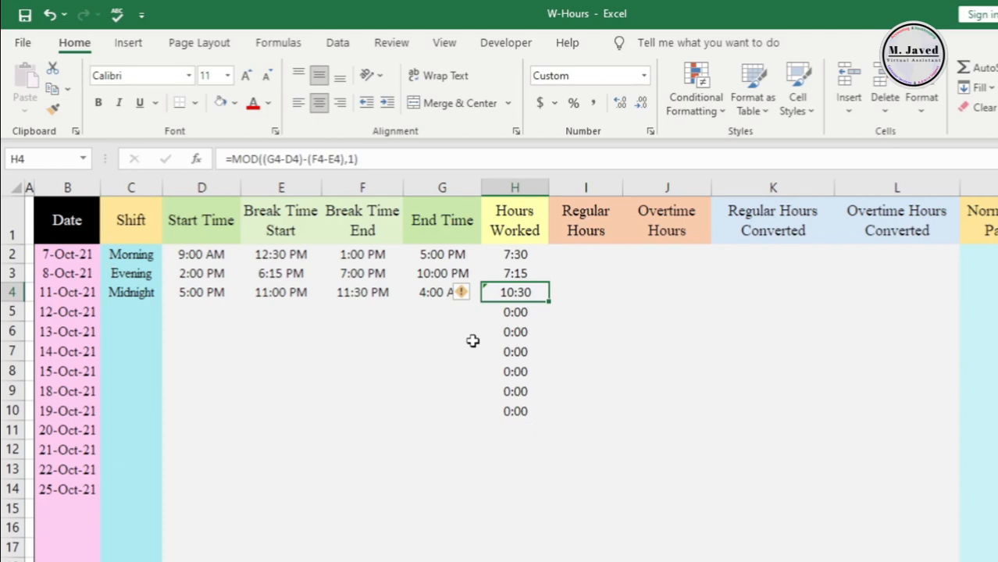
Step: For 12-Oct-21, enter the Morning shift with a start time of 8:00 AM and an end time of 6:00 PM
click(144, 313)
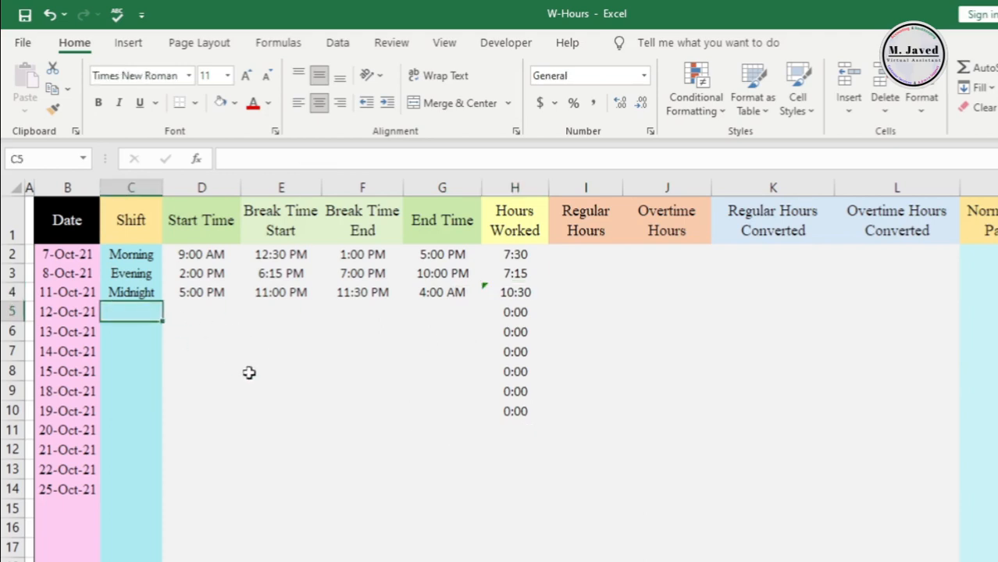
text(Morning)
key(Tab)
text(8)
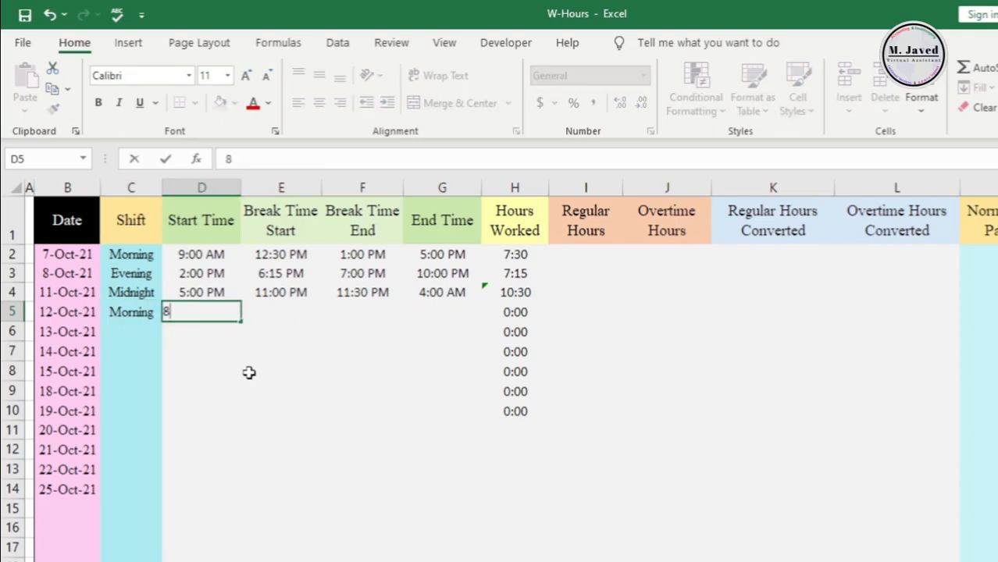
text(:00 AM)
key(Tab)
key(Tab)
key(Tab)
text(6)
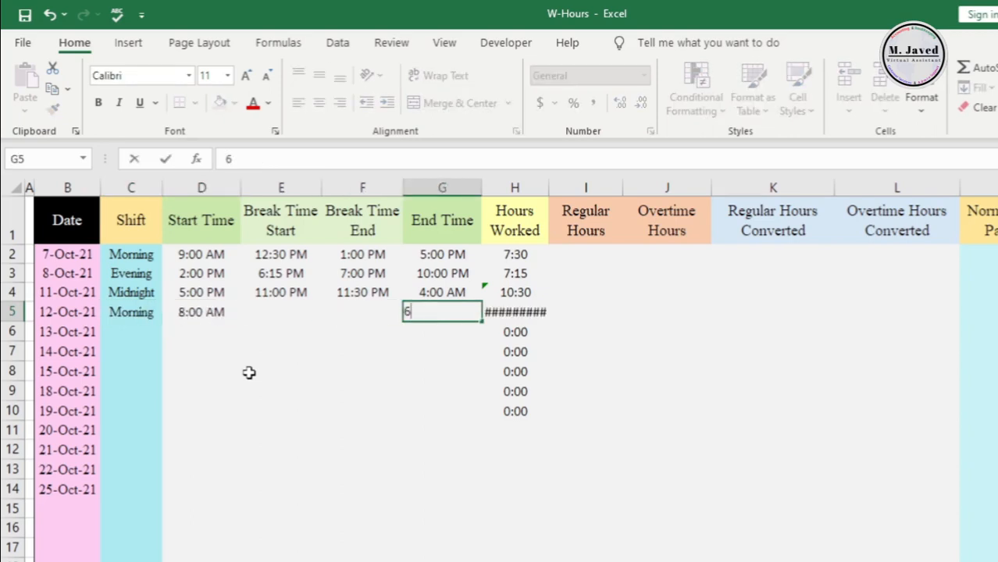
text(:00PM)
key(BackSpace)
key(BackSpace)
text(PM)
key(Return)
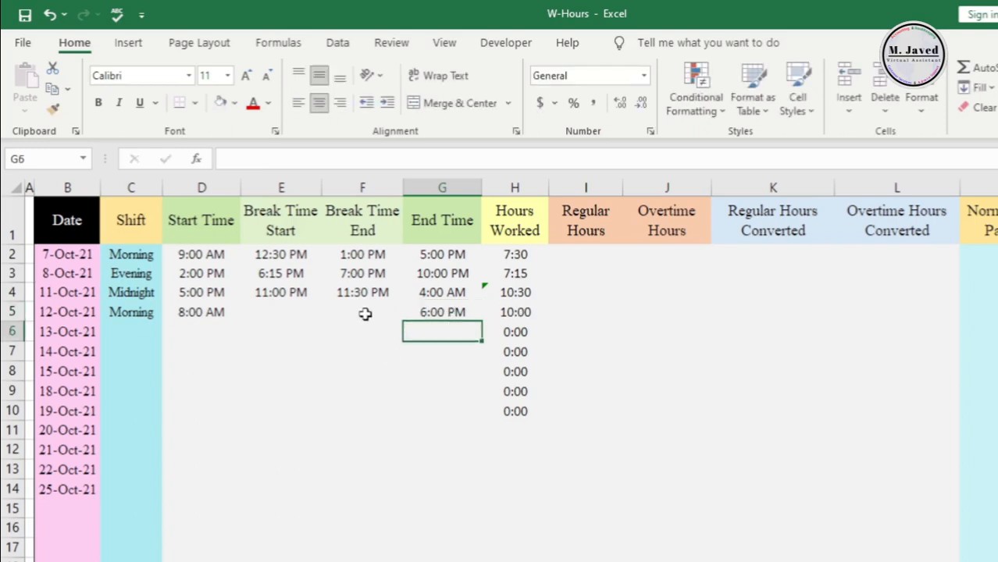
Step: For 12-Oct-21, enter a break from 2:15 PM to 2:30 PM
click(267, 315)
text(2:)
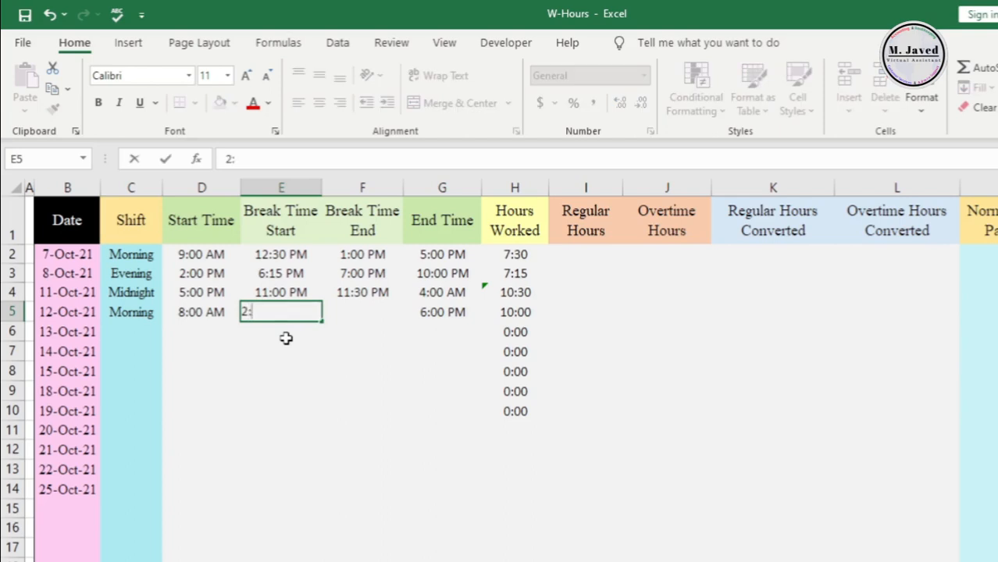
text(15 PM)
key(Tab)
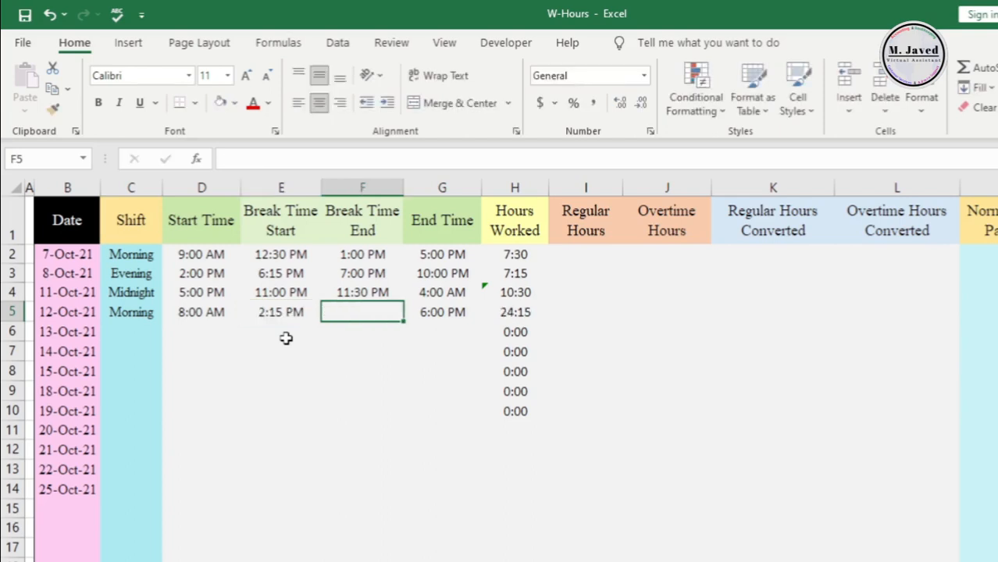
text(2:30 PM)
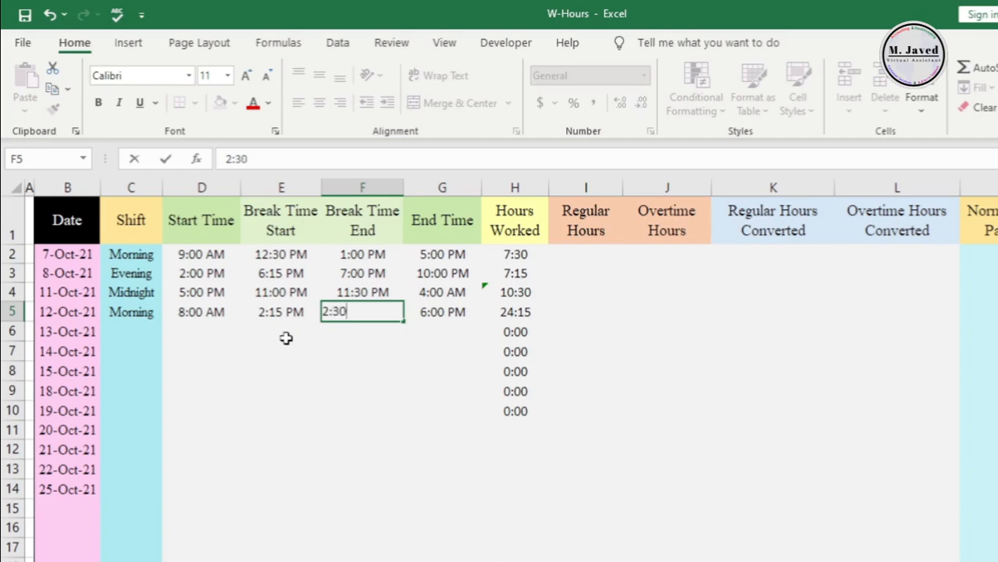
key(Return)
key(Up)
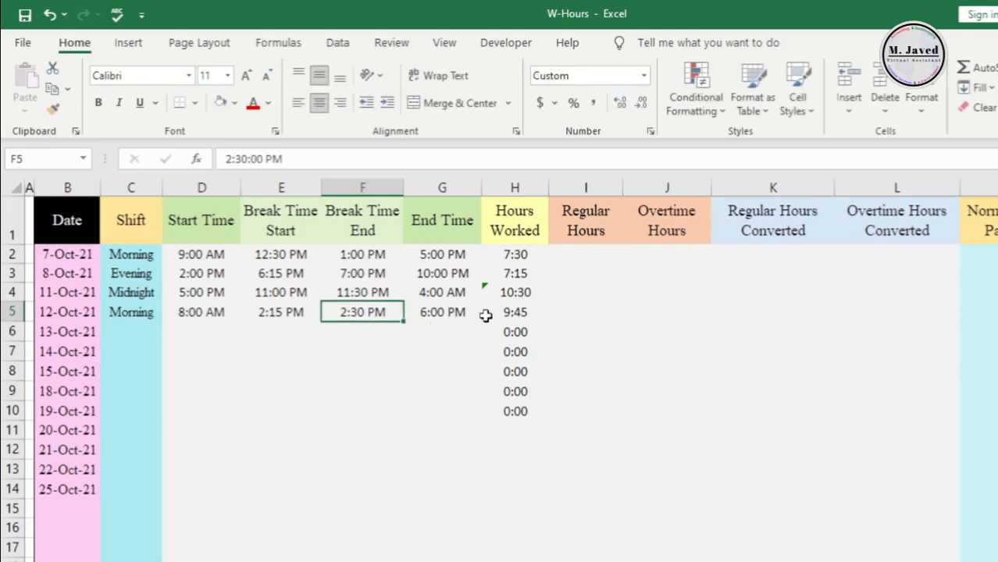
Step: Fill the MOD formula from H4 down the Hours Worked column to H10
click(514, 310)
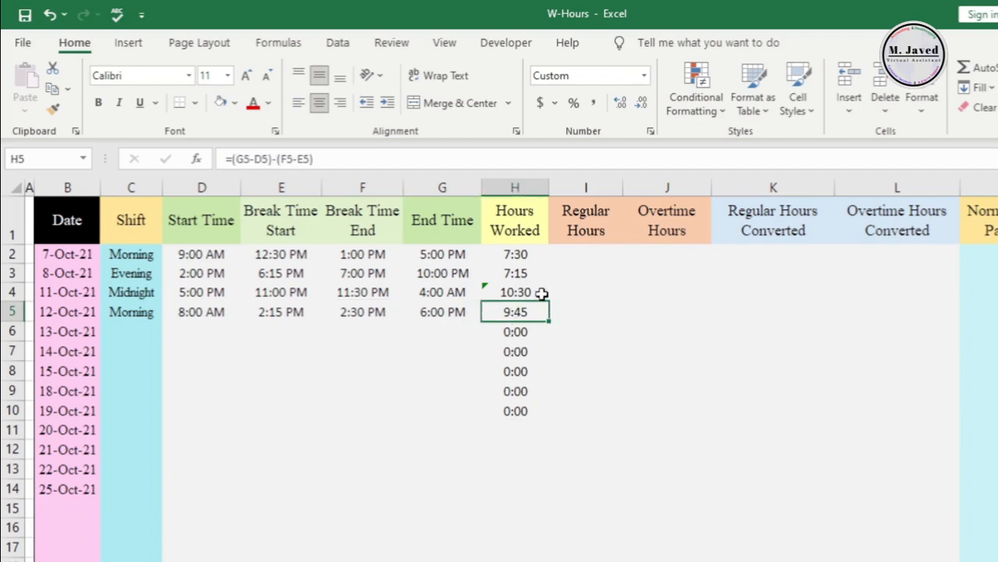
click(539, 290)
click(534, 273)
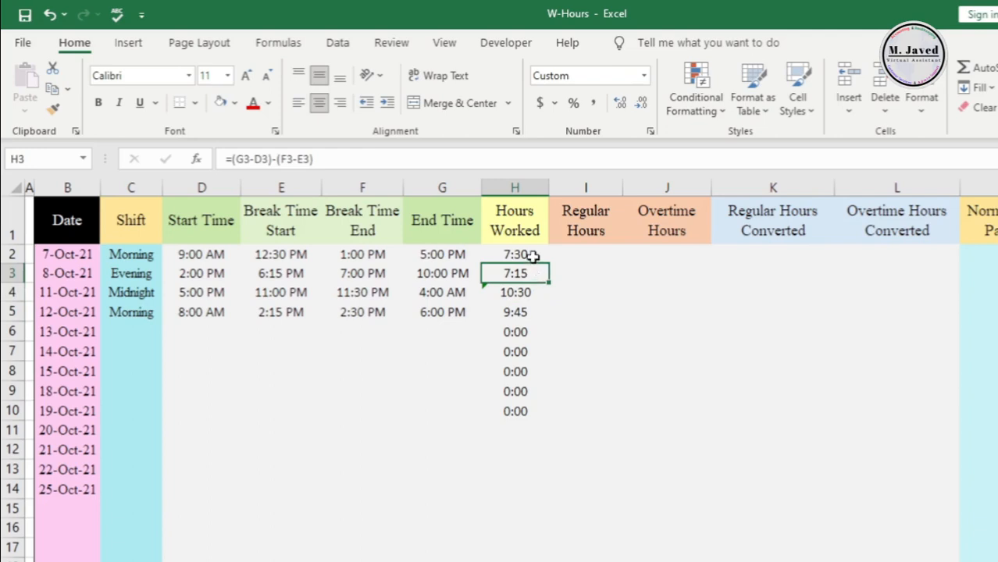
click(535, 255)
click(538, 291)
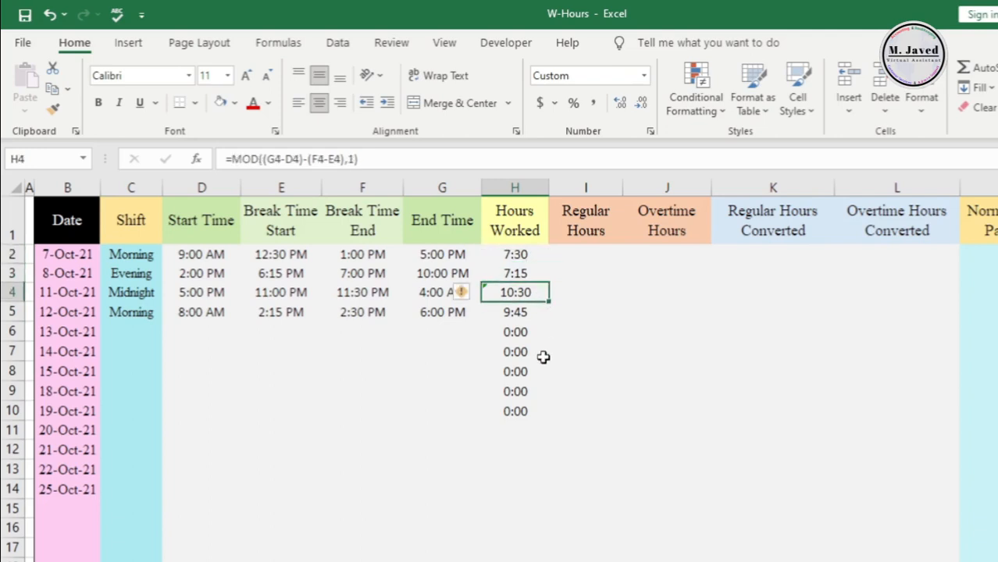
click(537, 309)
click(538, 293)
drag(549, 302, 548, 419)
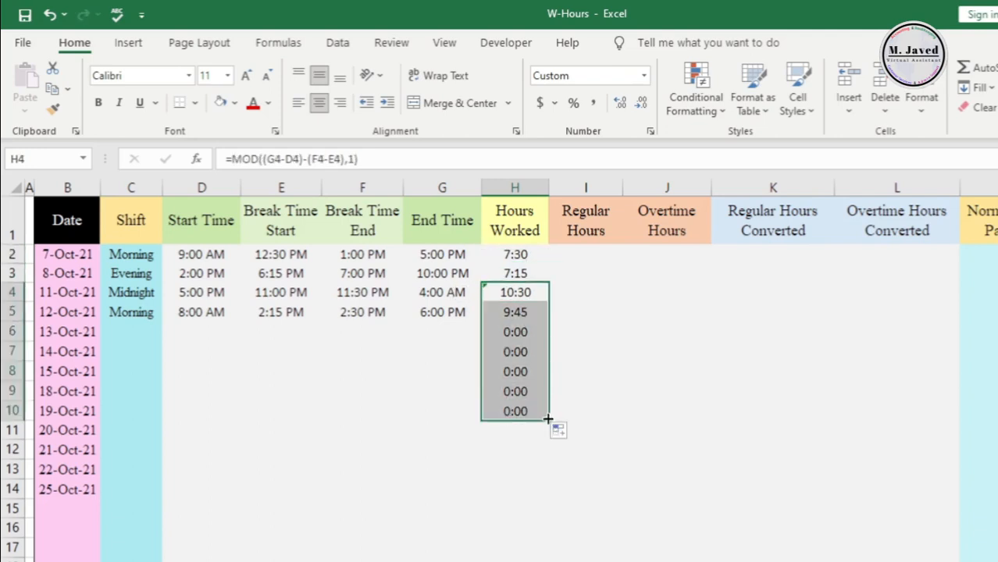
Step: Fill the MOD formula from H4 up to H2 so the first two dates use it as well
click(531, 291)
key(shift+Up)
key(shift+Up)
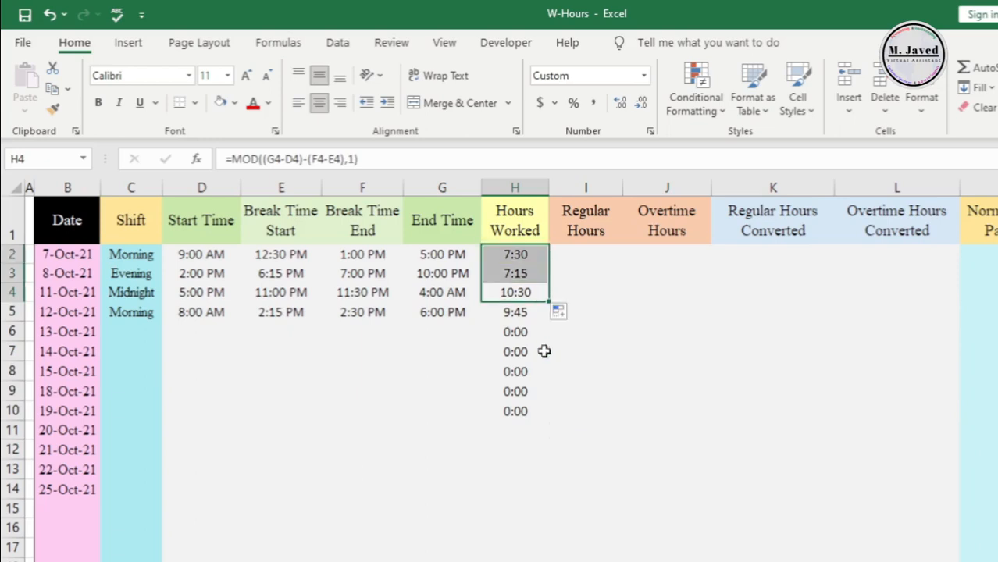
click(491, 445)
click(443, 332)
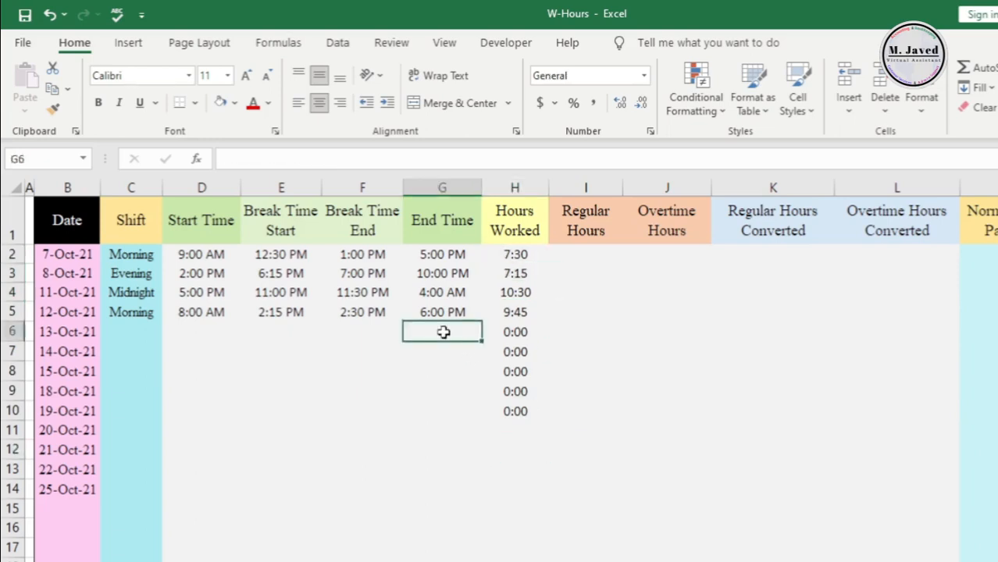
Step: Hide columns D to G, from Start Time through End Time
click(597, 261)
click(195, 182)
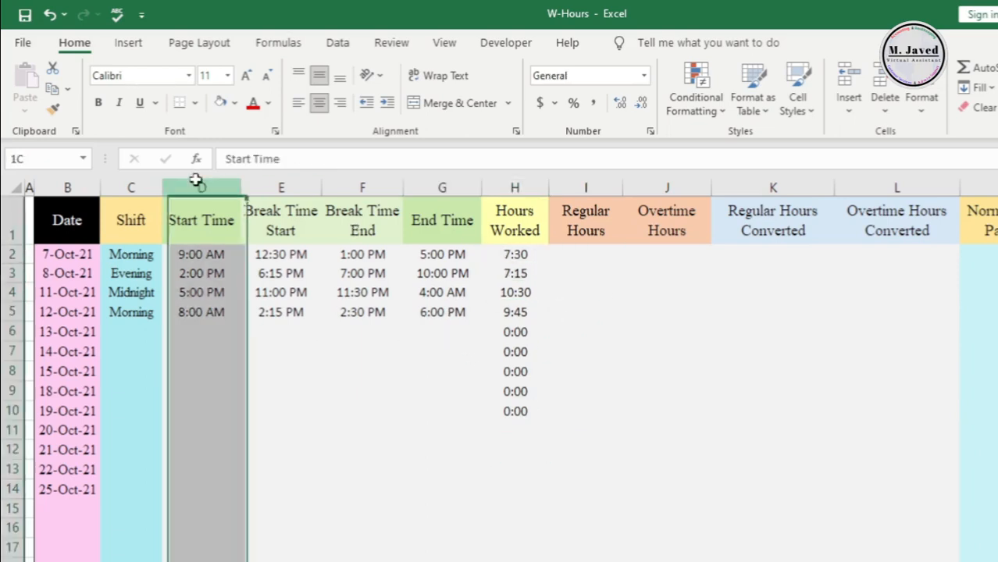
drag(195, 182, 434, 187)
right_click(435, 187)
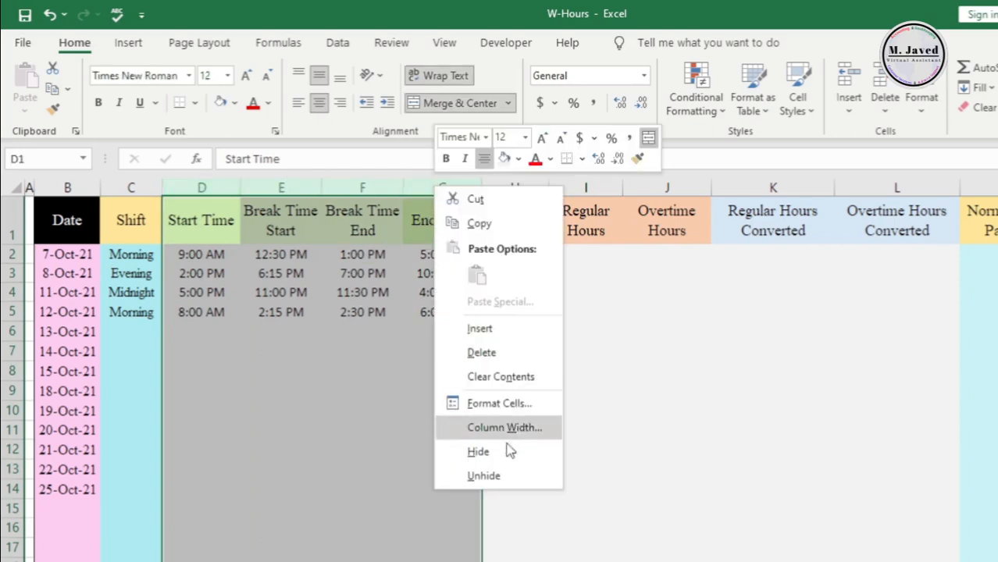
click(477, 451)
Step: Widen the Regular Hours column to make room for a long formula
click(272, 260)
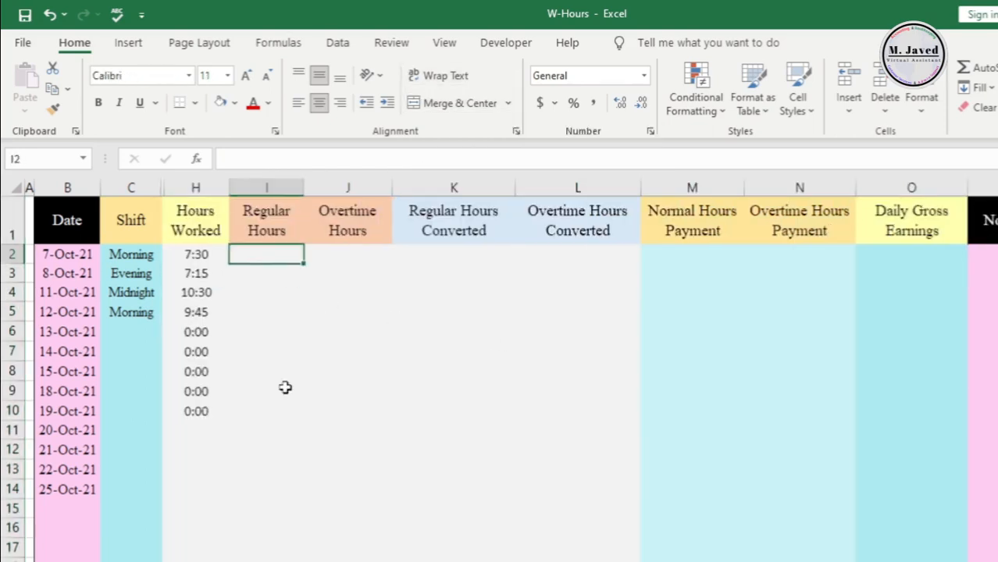
drag(305, 189, 375, 191)
drag(405, 195, 467, 192)
text(=if)
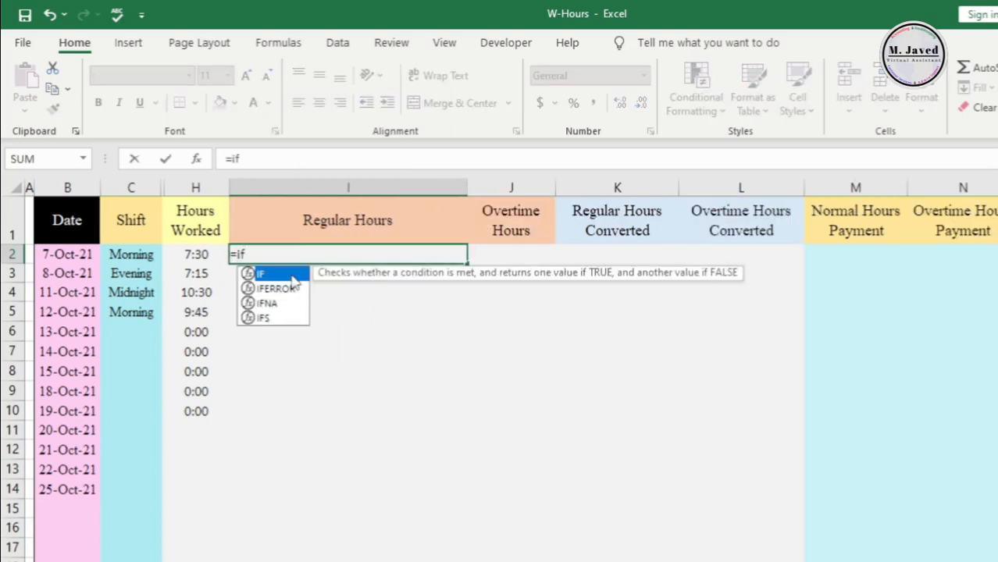
double_click(293, 275)
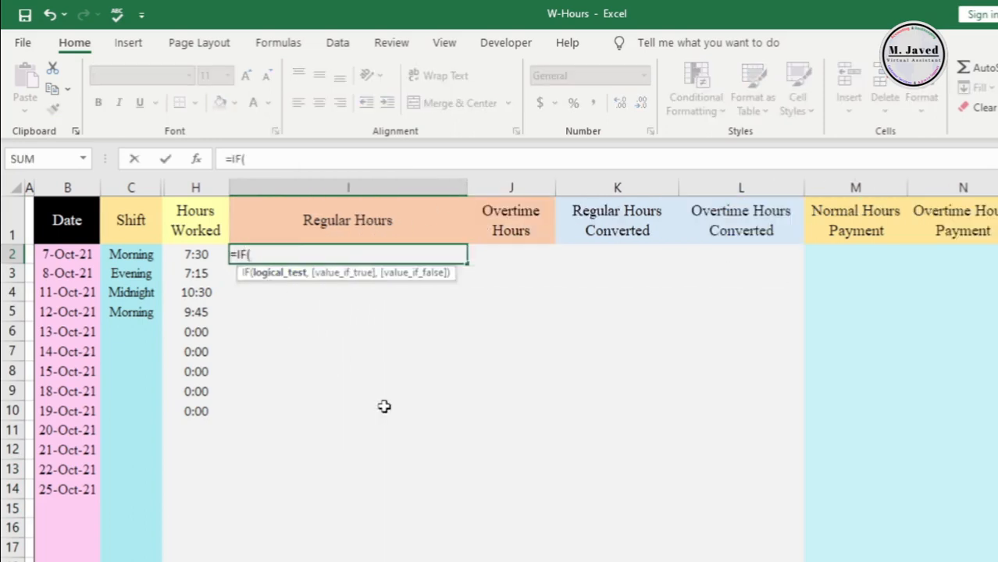
click(204, 256)
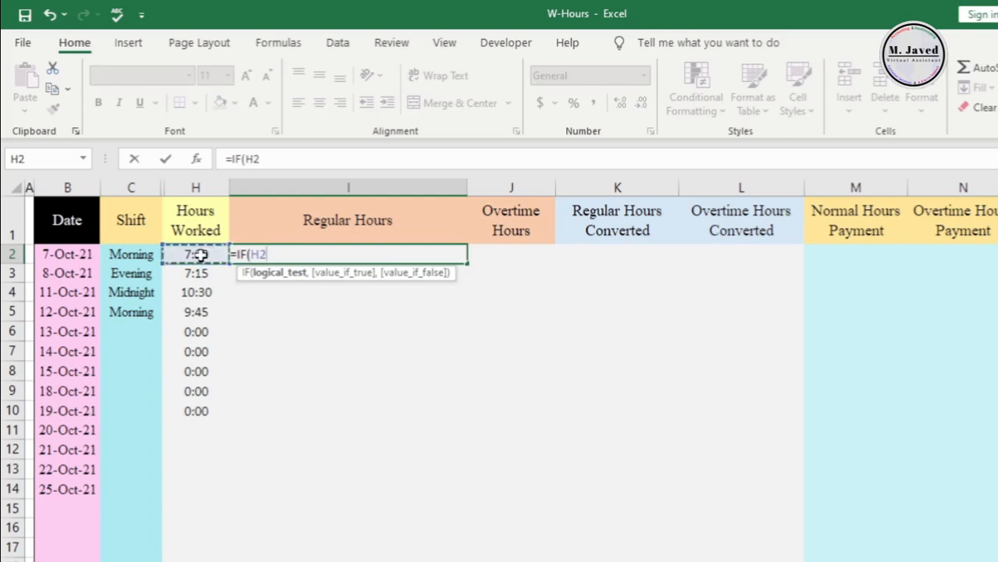
text(>)
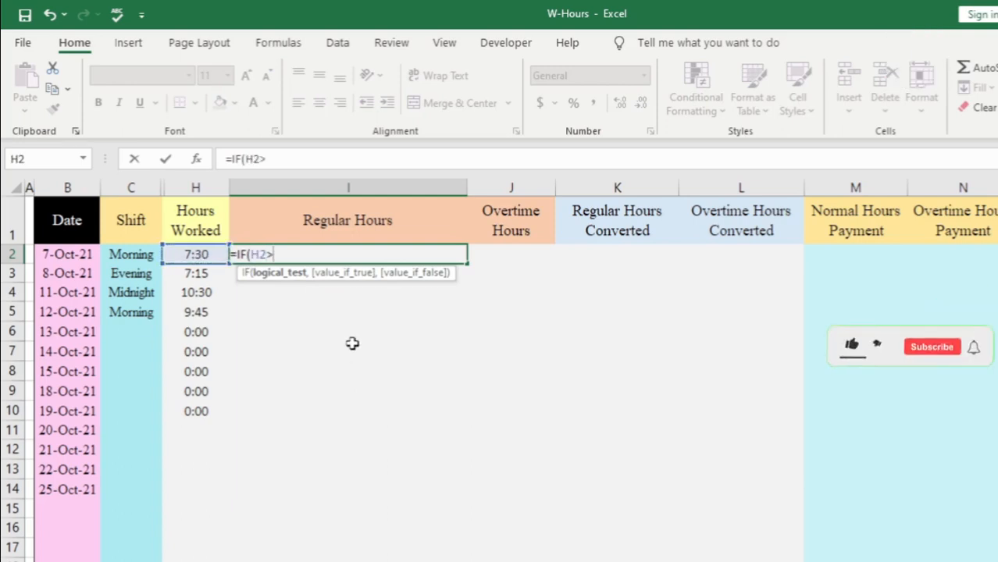
text(8)
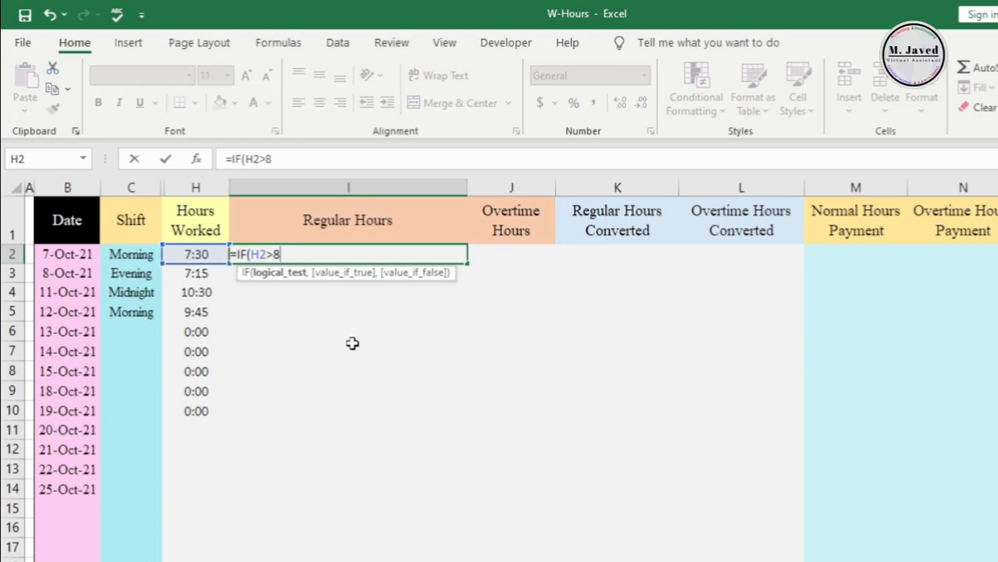
key(BackSpace)
text(time)
key(Tab)
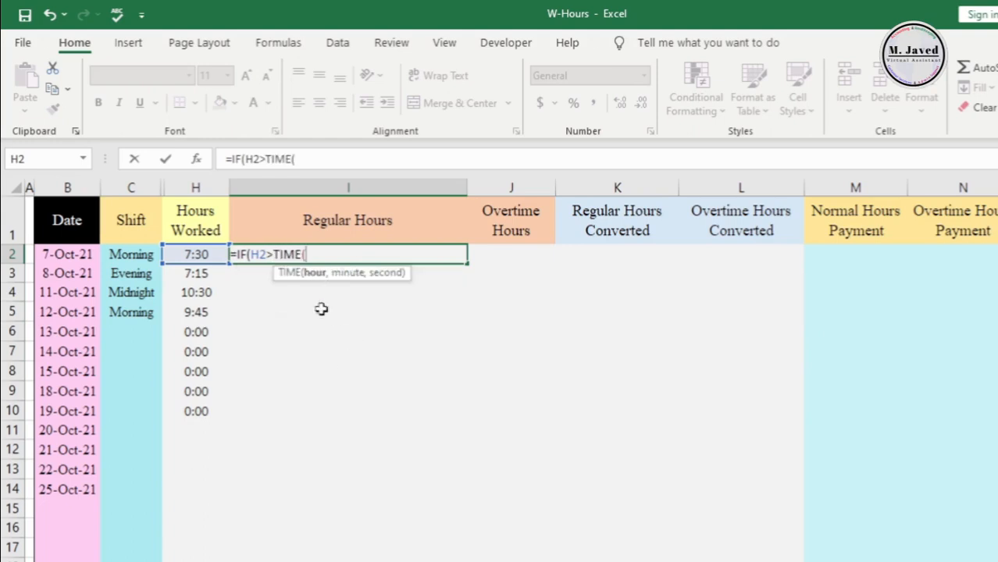
text(8,0,0))
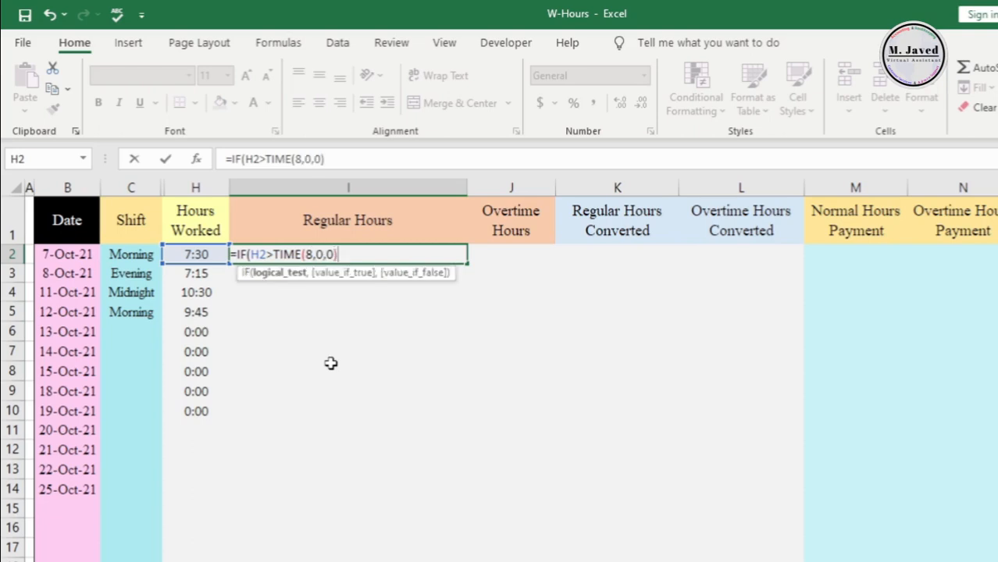
text(,)
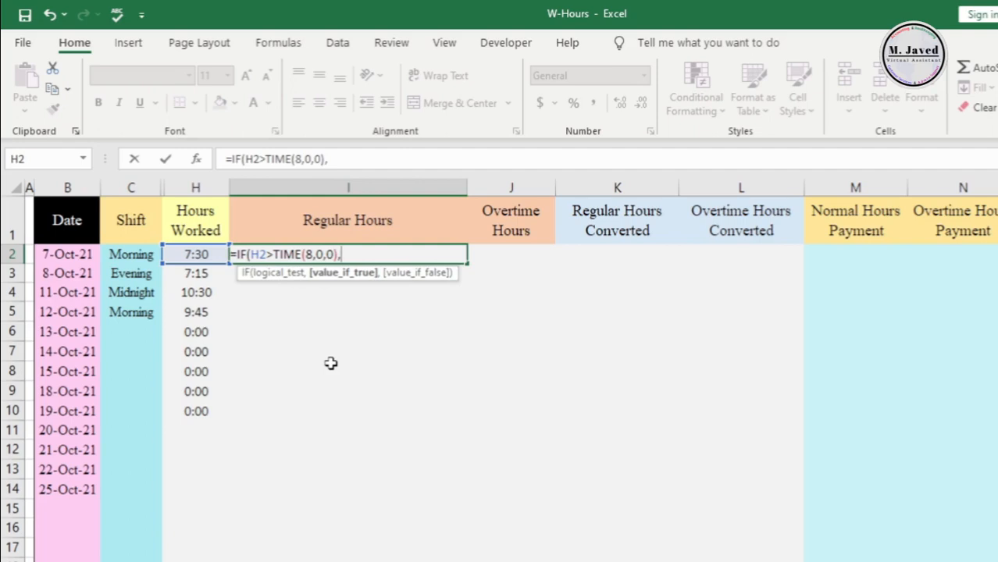
key(BackSpace)
key(BackSpace)
key(BackSpace)
key(BackSpace)
key(Escape)
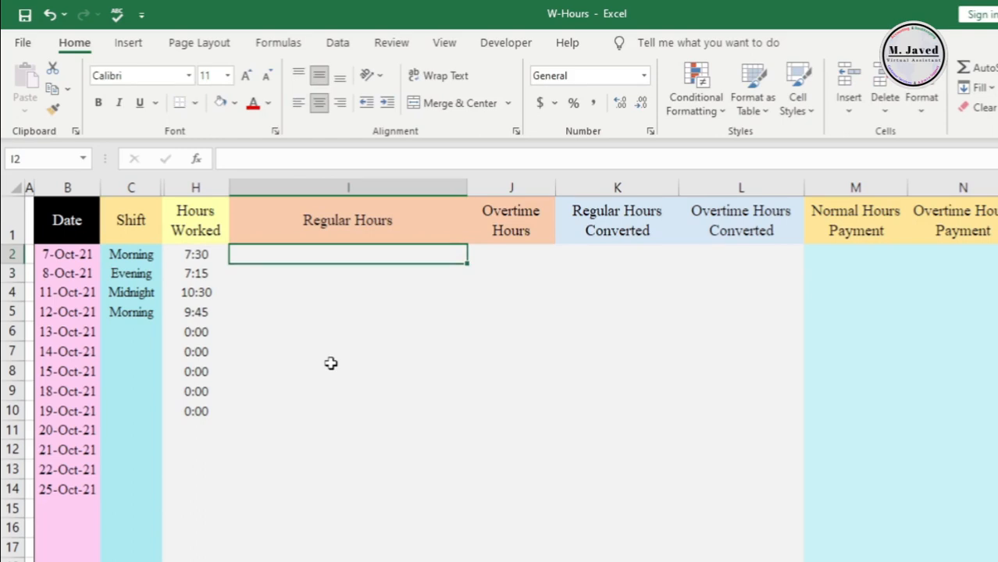
Step: Enter 8 as the Standard Shift Timings value in S3
key(Right)
key(Right)
key(Right)
key(Right)
key(Right)
key(Right)
key(Right)
key(Right)
key(Right)
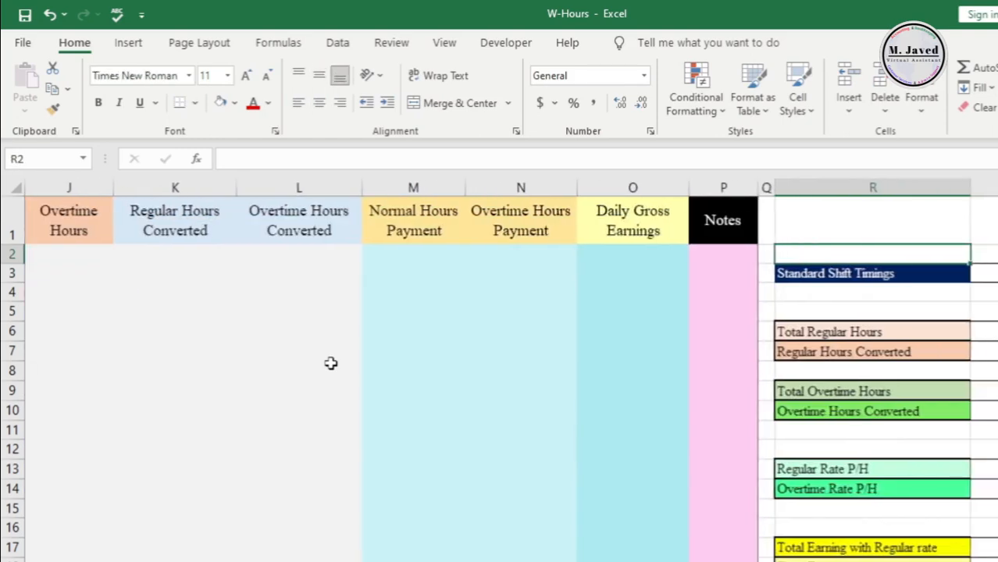
key(Right)
key(Down)
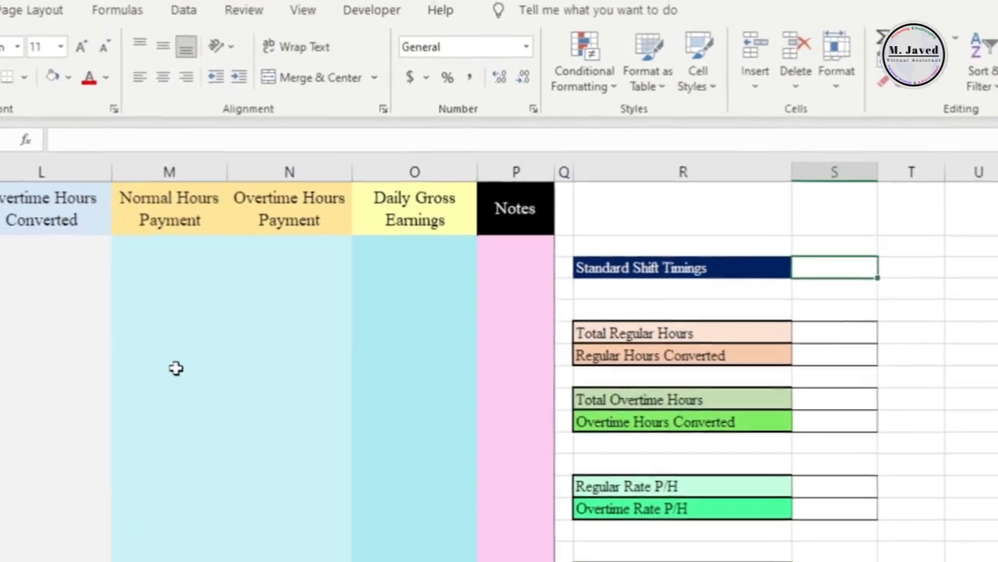
text(8)
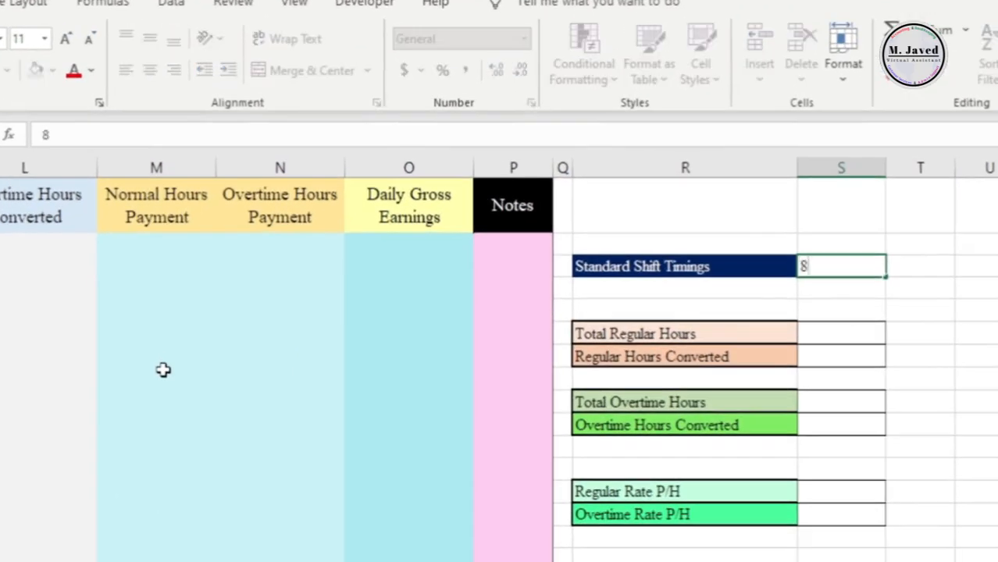
key(ctrl+Return)
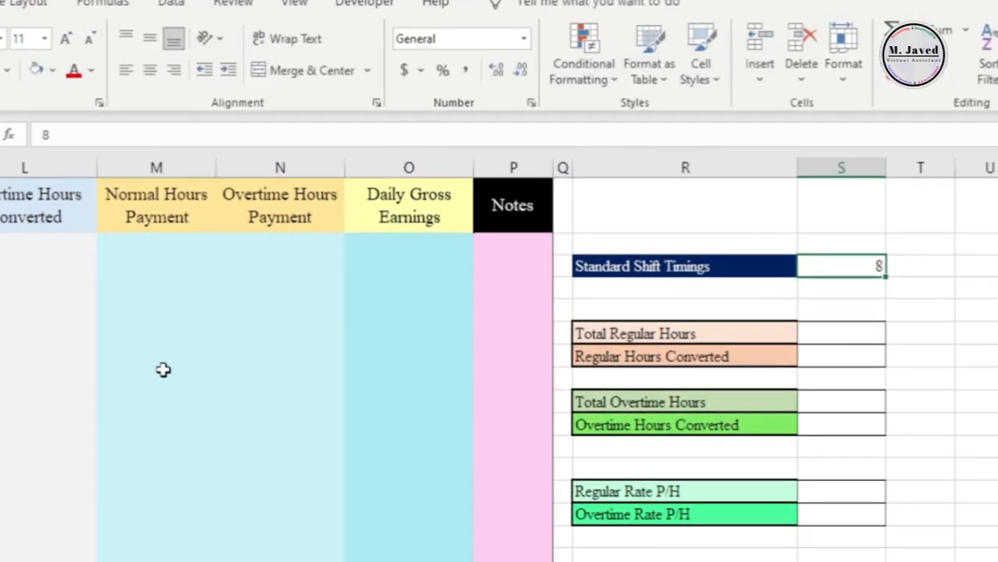
Step: Replace the Standard Shift Timings value in S3 with the formula =TIME(8,0,0)
text(=time)
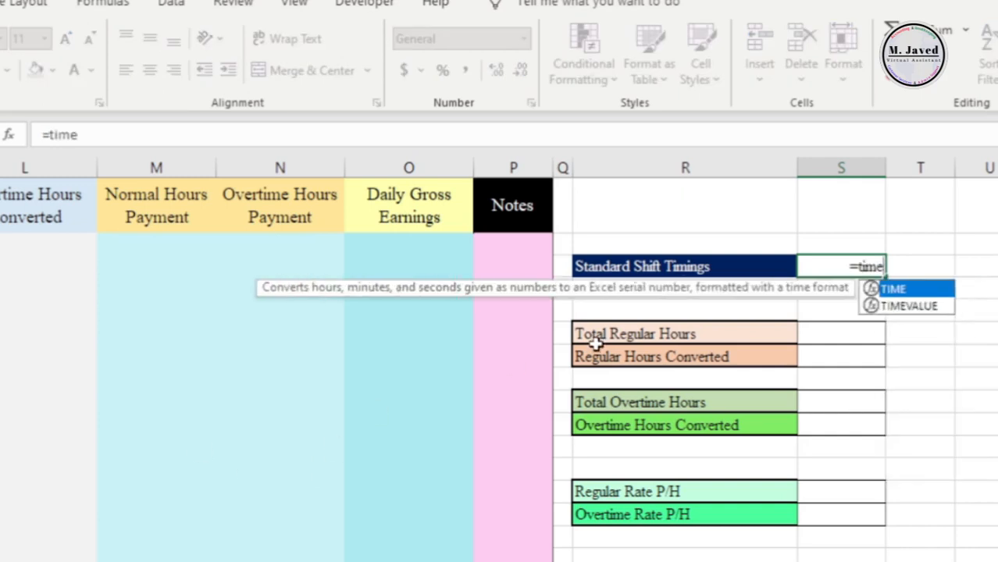
key(Tab)
text(8)
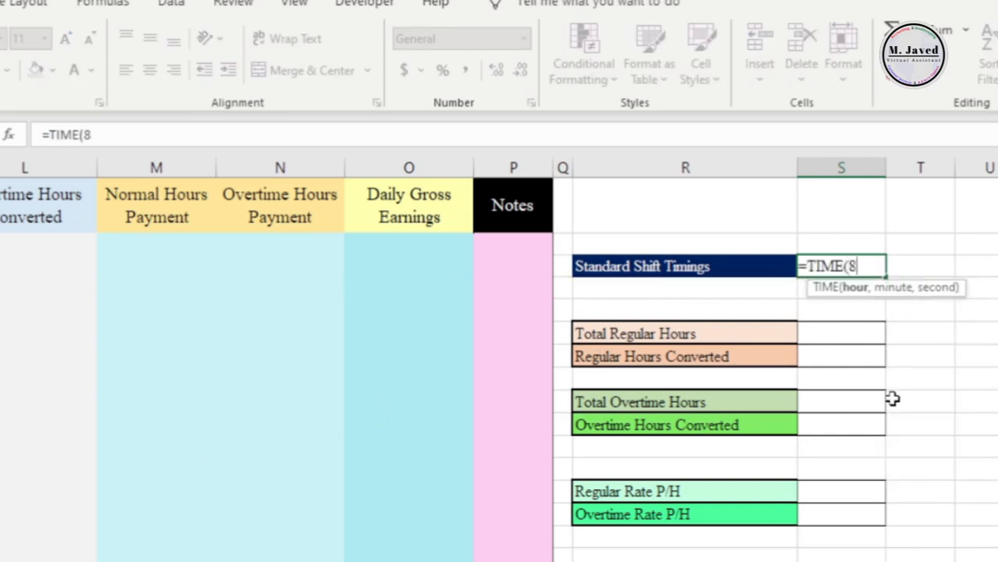
text(,)
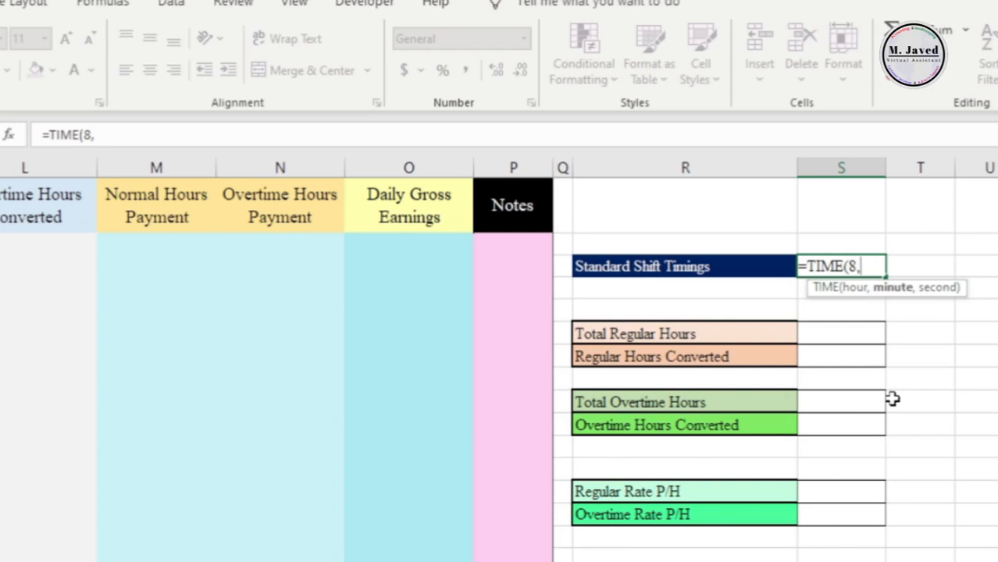
text(0,)
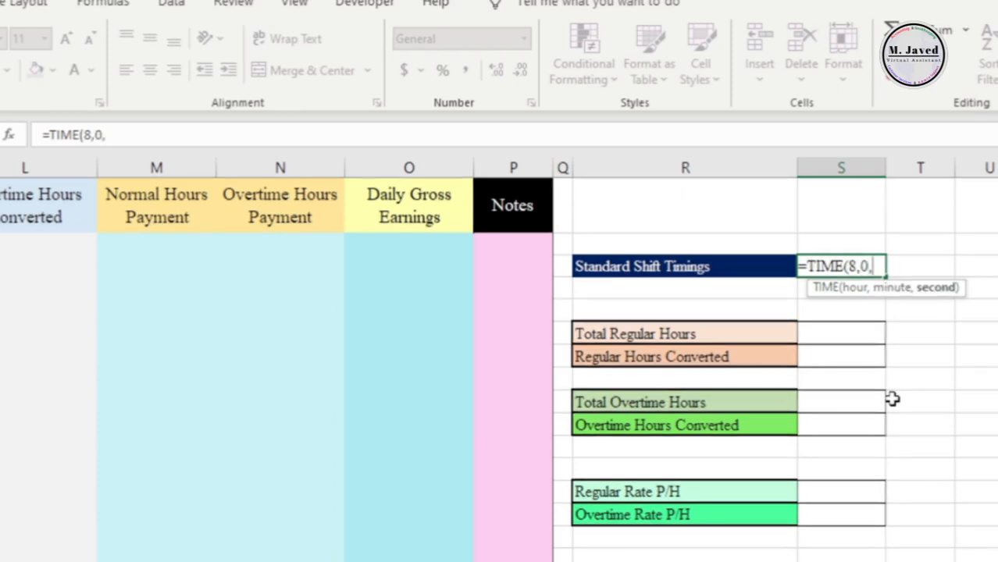
text(0))
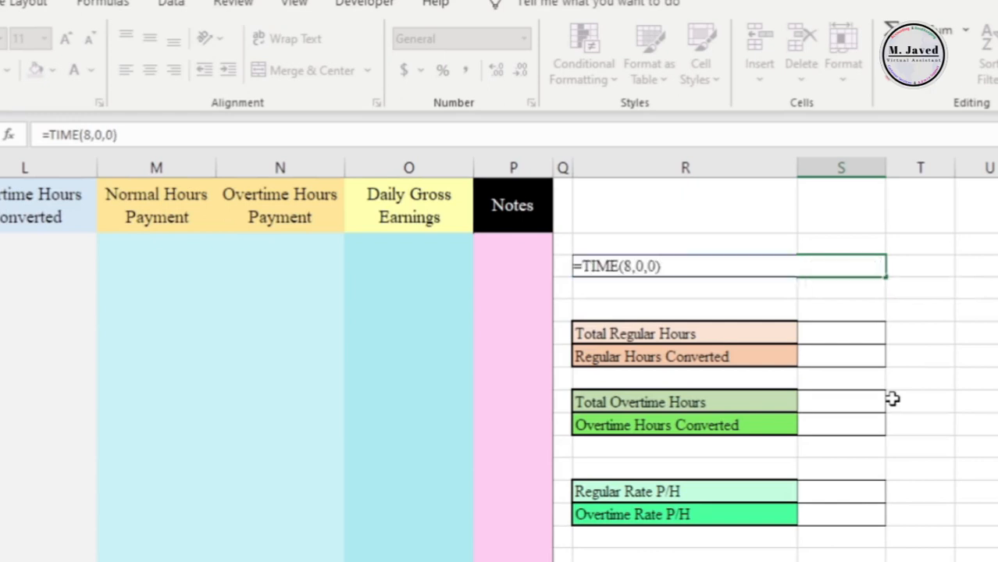
key(Return)
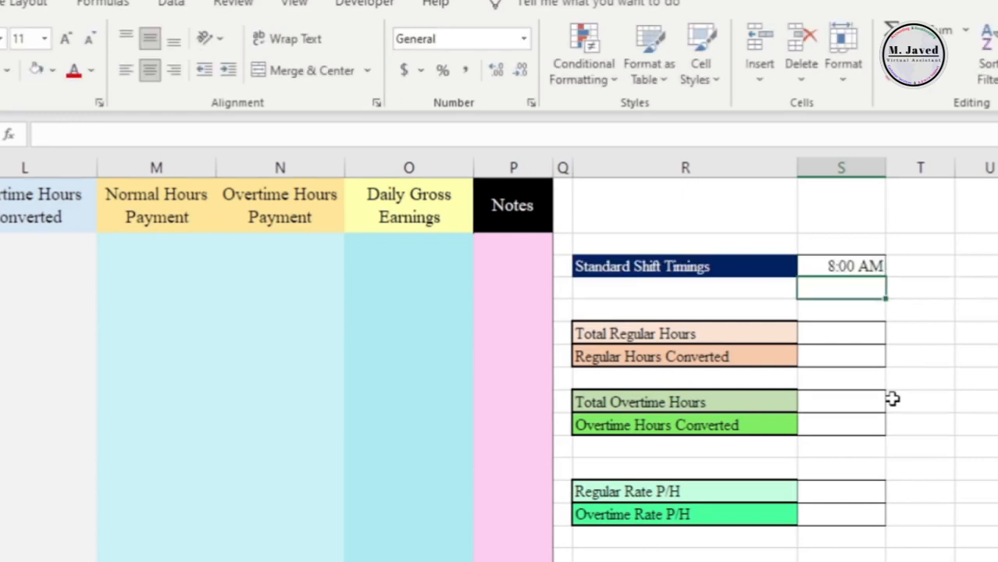
Step: Apply the custom number format [h]:mm to the Standard Shift Timings value in S3
click(859, 402)
click(835, 265)
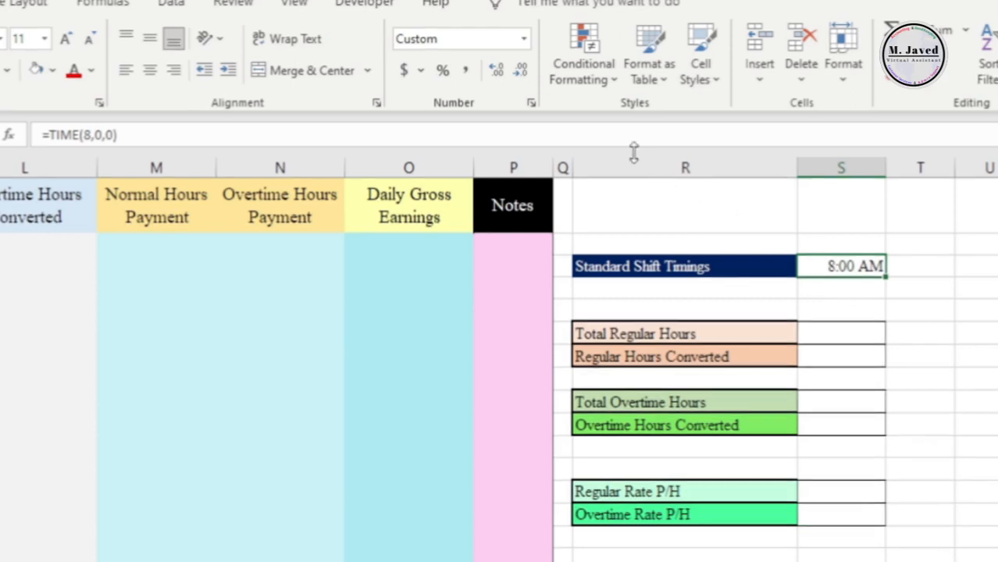
click(525, 39)
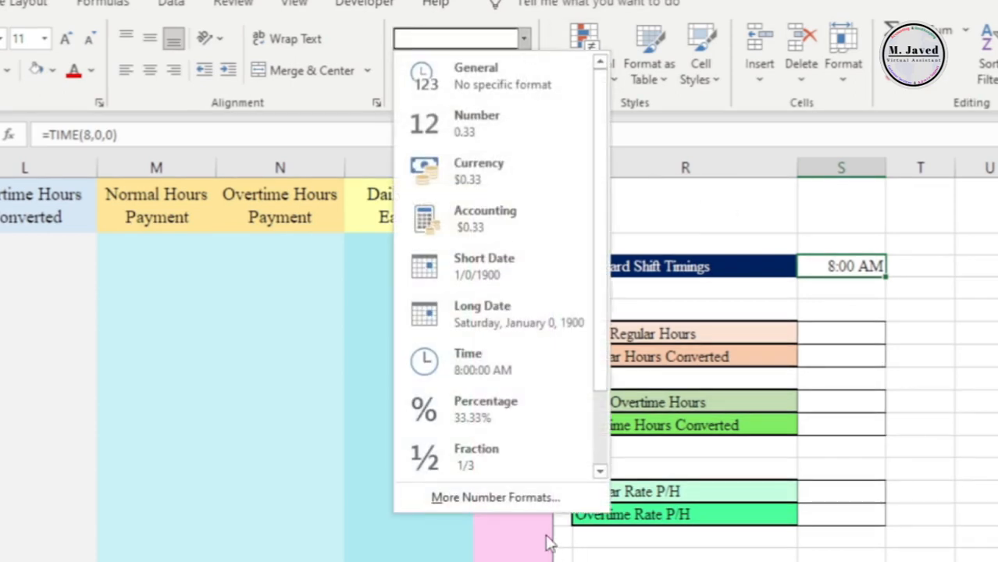
click(538, 499)
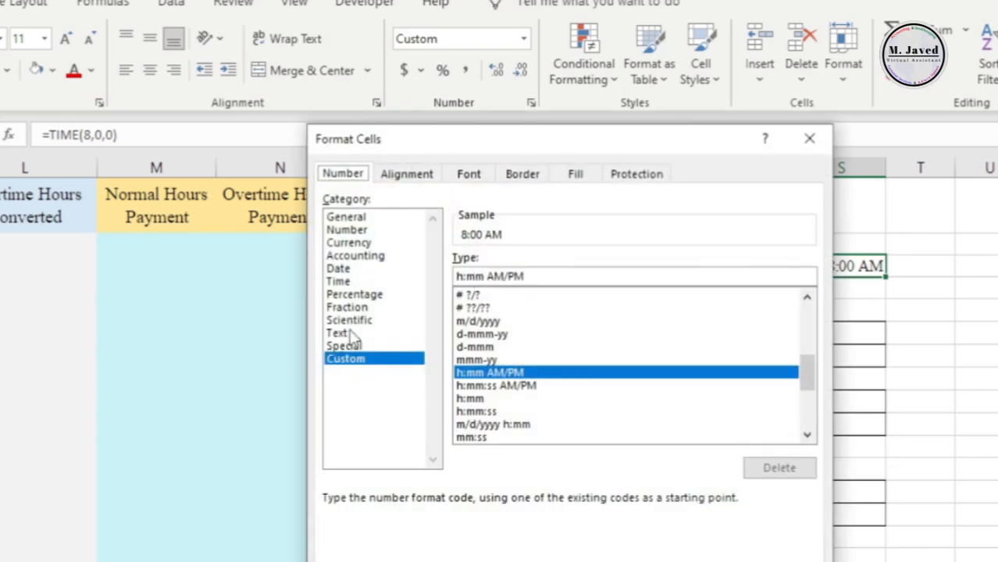
click(349, 307)
click(364, 361)
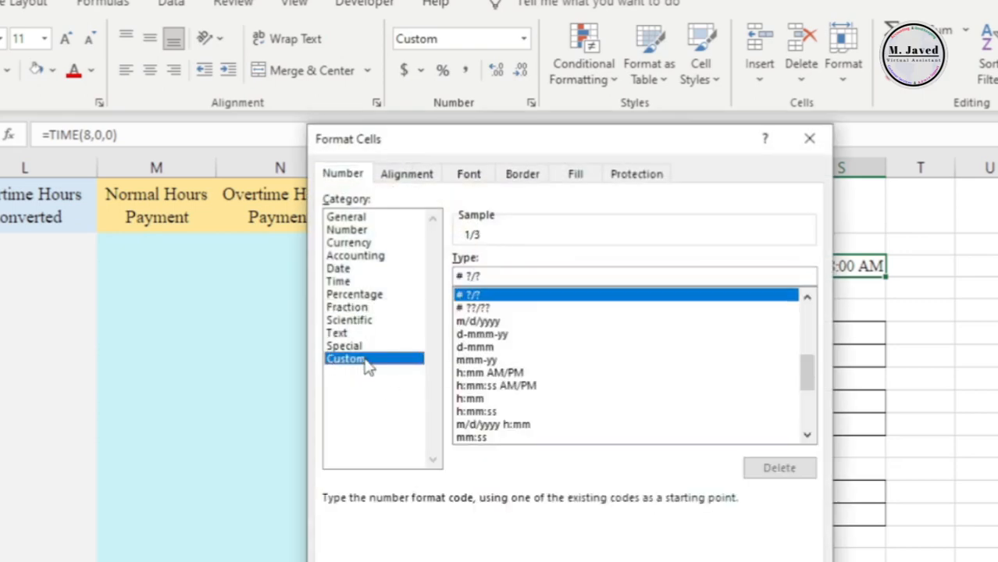
click(528, 383)
scroll(526, 386, down, 5)
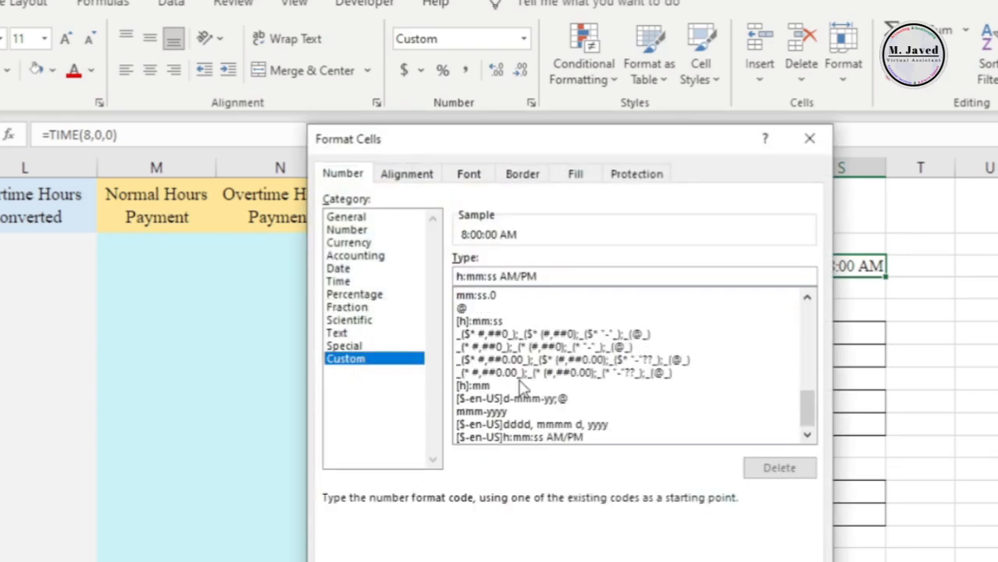
click(511, 322)
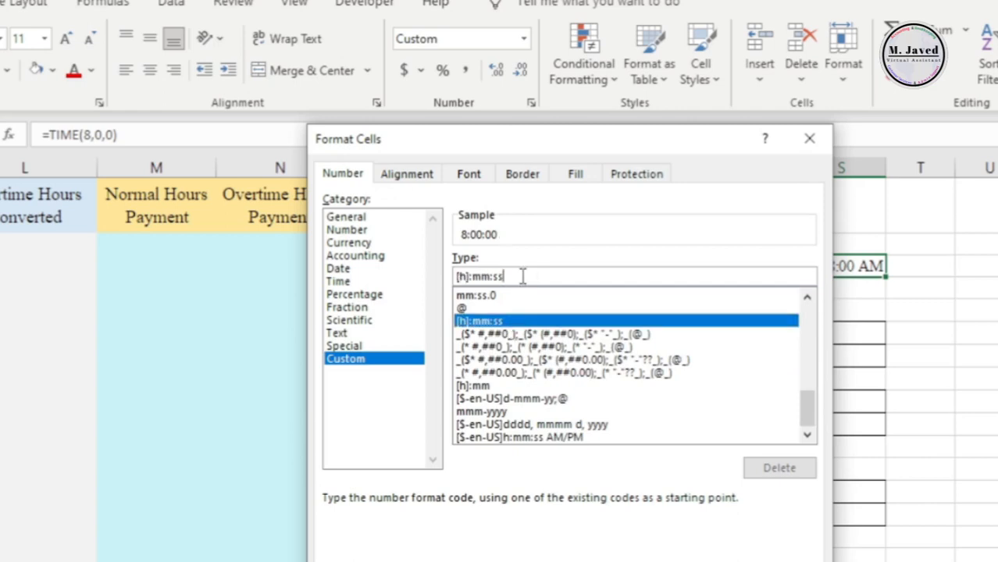
key(BackSpace)
key(BackSpace)
key(BackSpace)
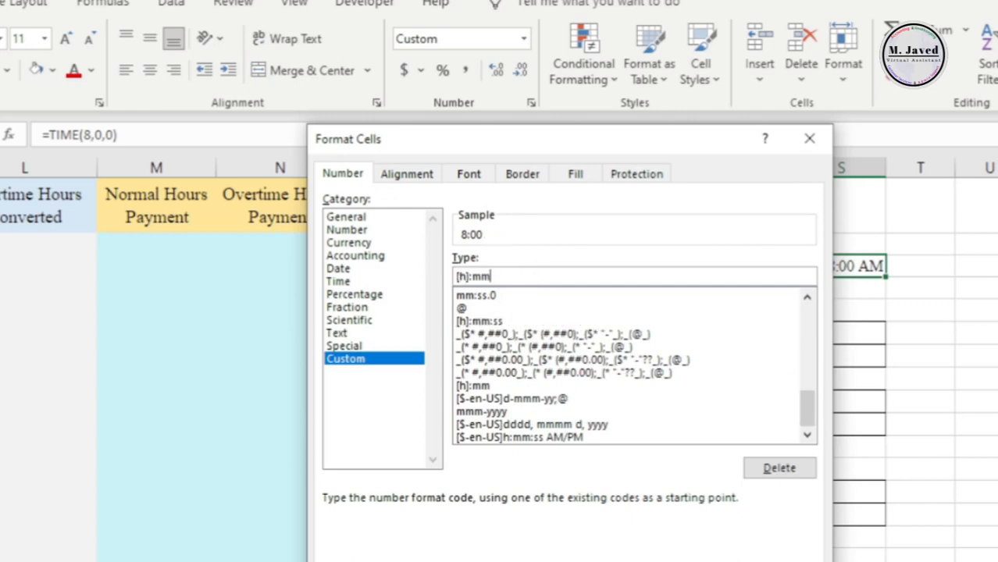
key(Return)
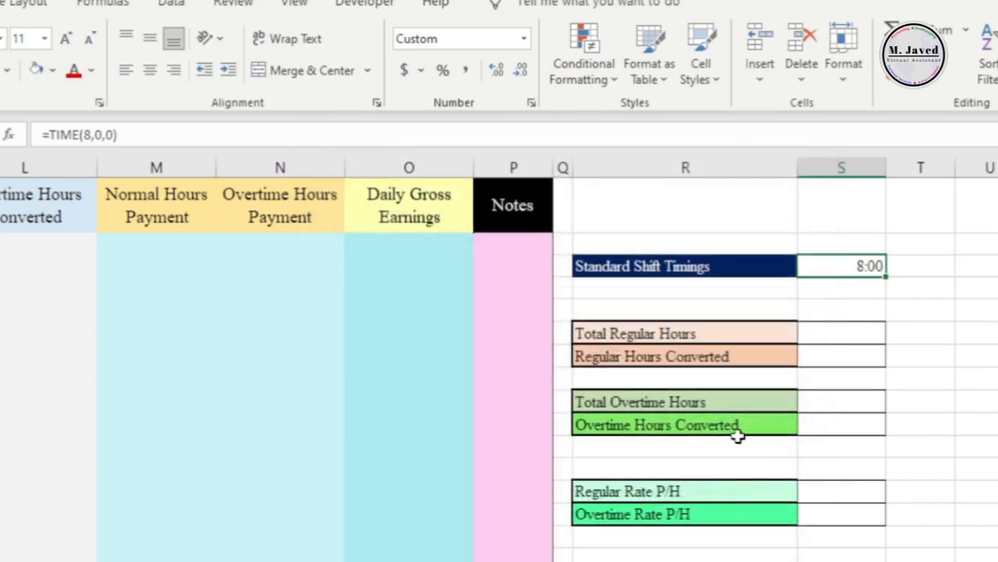
Step: Center the Standard Shift Timings value horizontally in S3
click(867, 334)
click(853, 299)
click(846, 268)
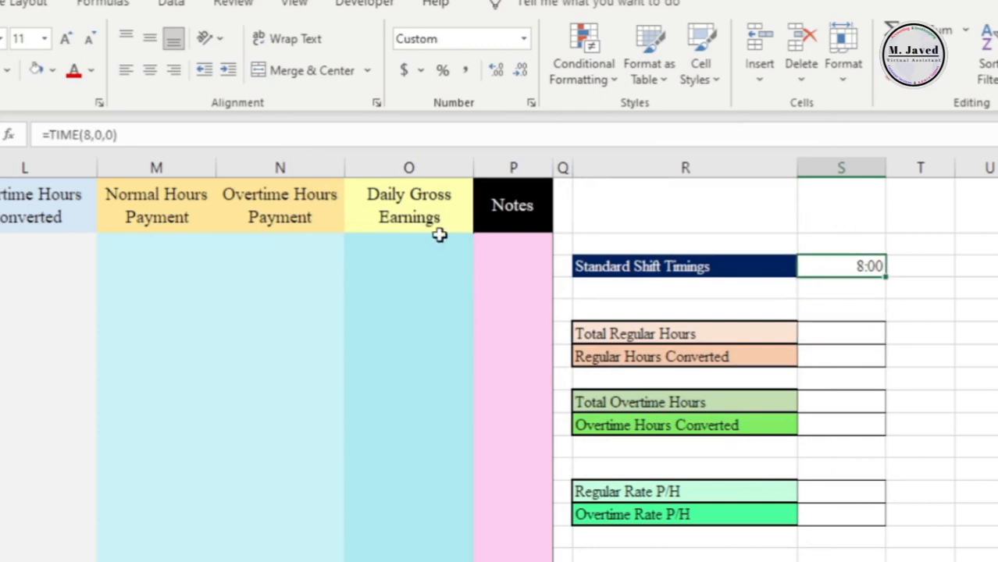
click(150, 70)
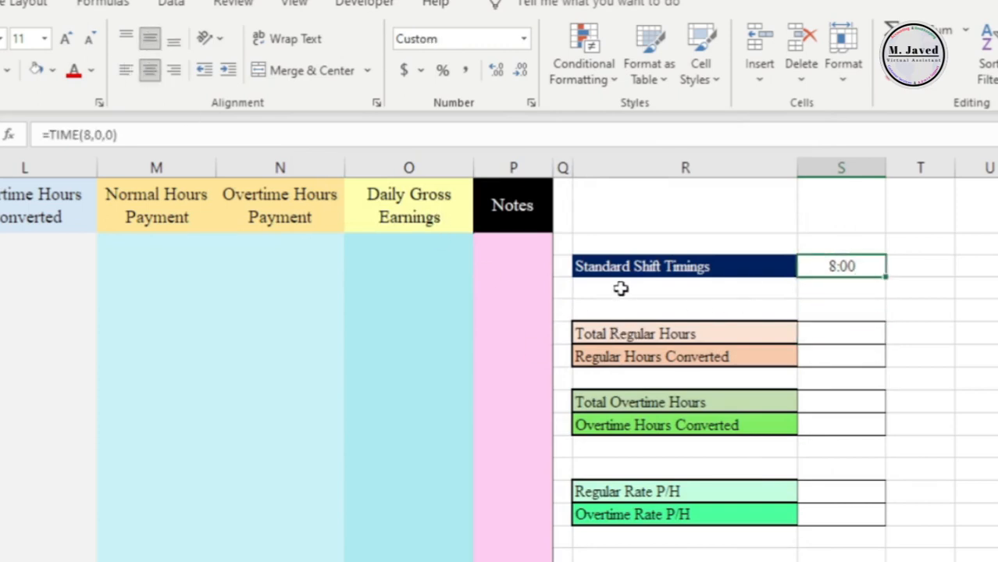
Step: Begin an IF formula in the first Regular Hours cell, I2, with the logical test H2>S3
click(13, 314)
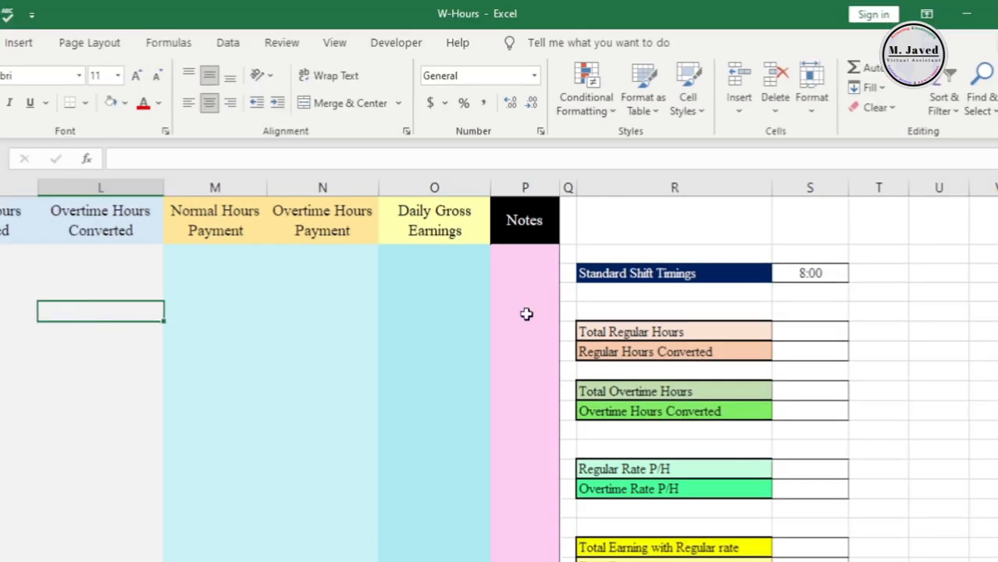
click(831, 266)
key(Left)
key(Left)
key(Left)
key(Left)
key(Left)
key(Left)
key(Left)
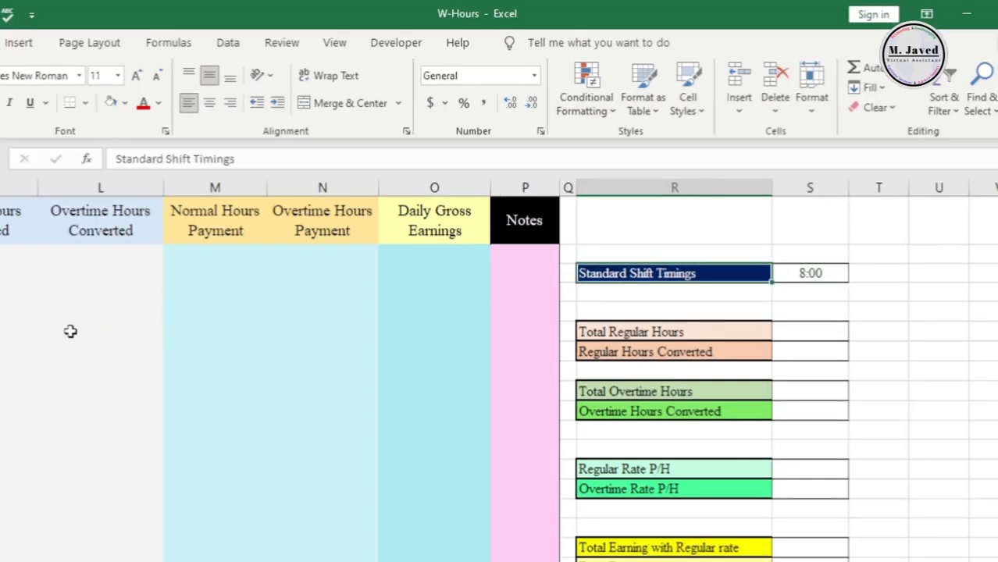
key(Left)
key(Left)
key(Left)
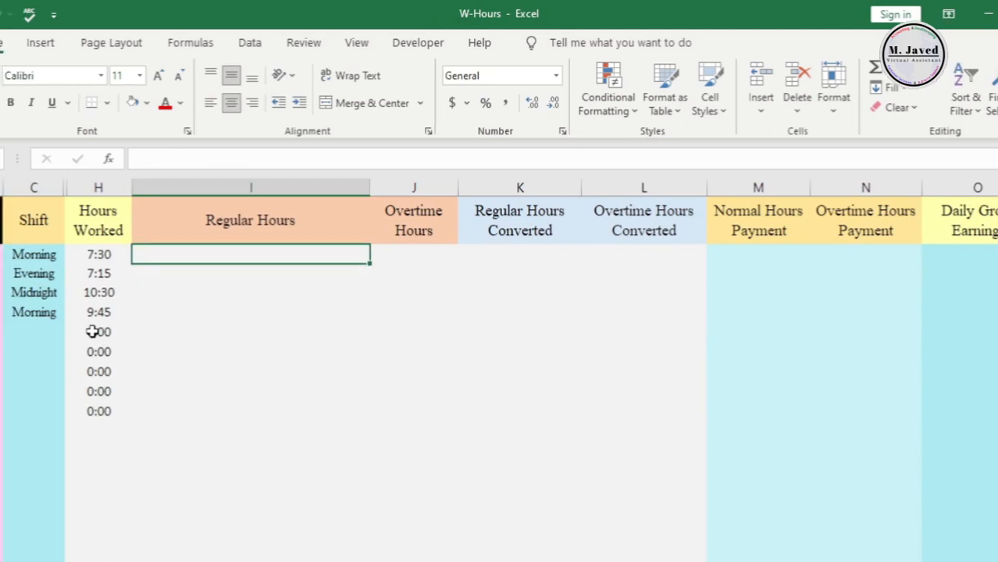
text(=if)
key(Tab)
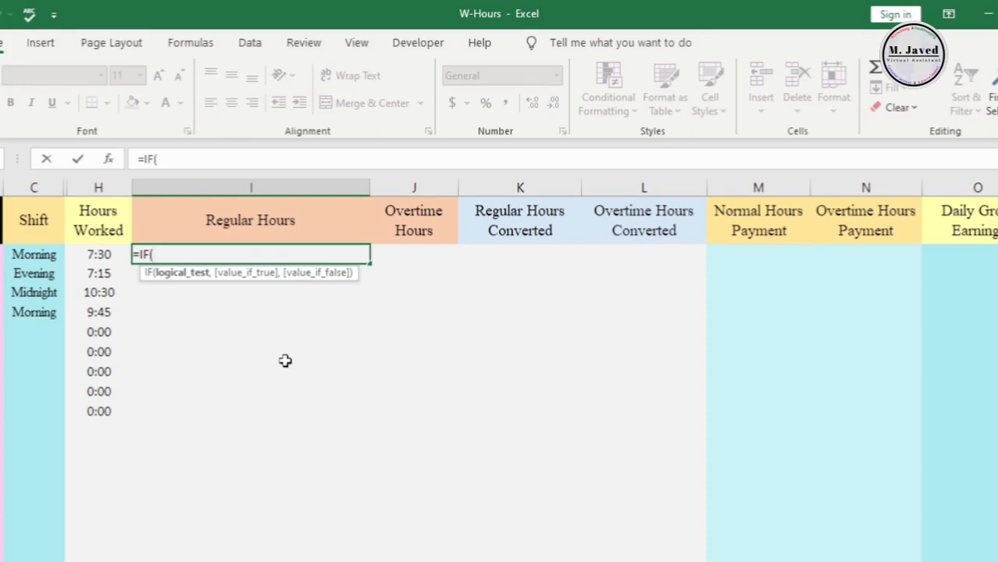
click(94, 257)
text(>)
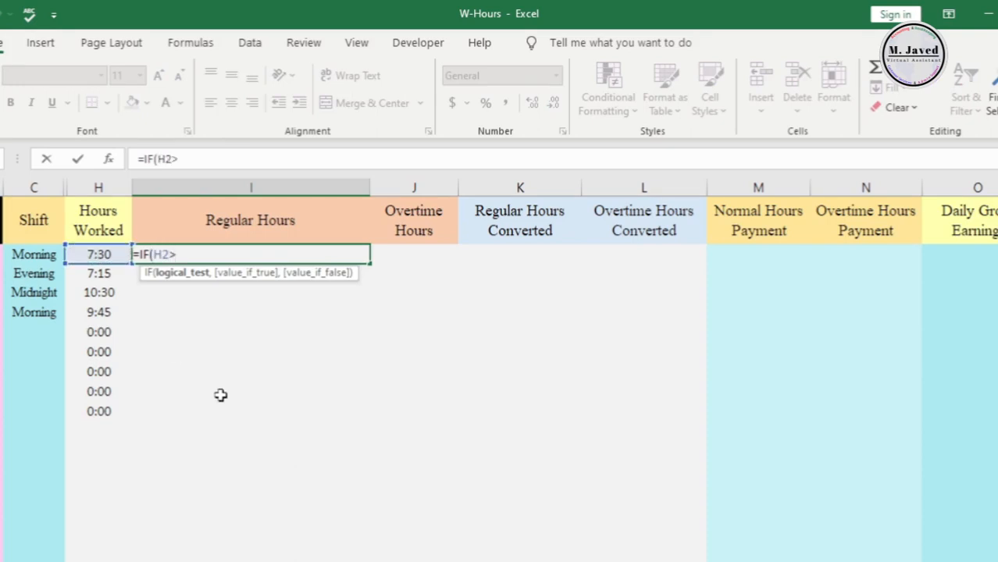
scroll(220, 395, right, 5)
scroll(913, 323, right, 2)
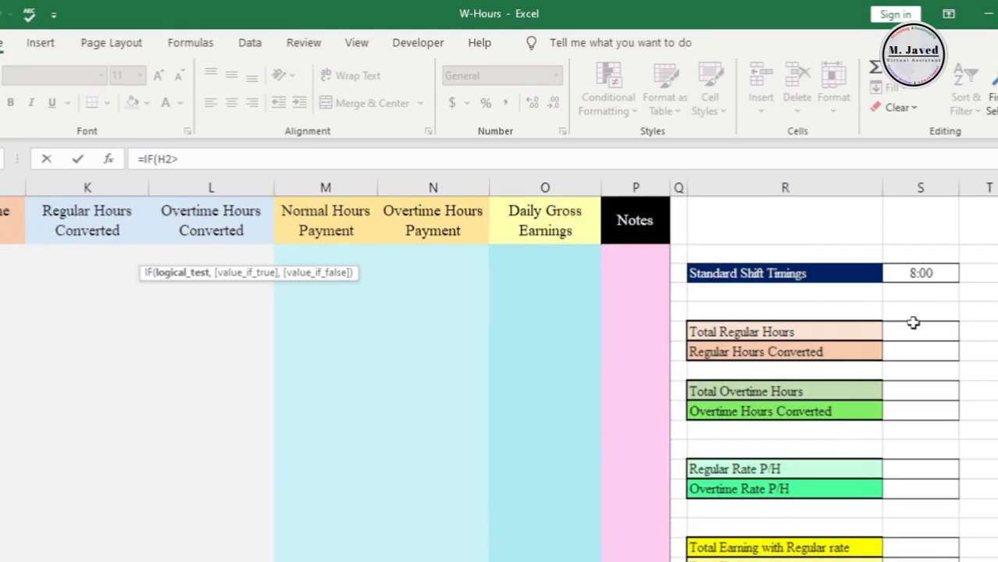
click(920, 274)
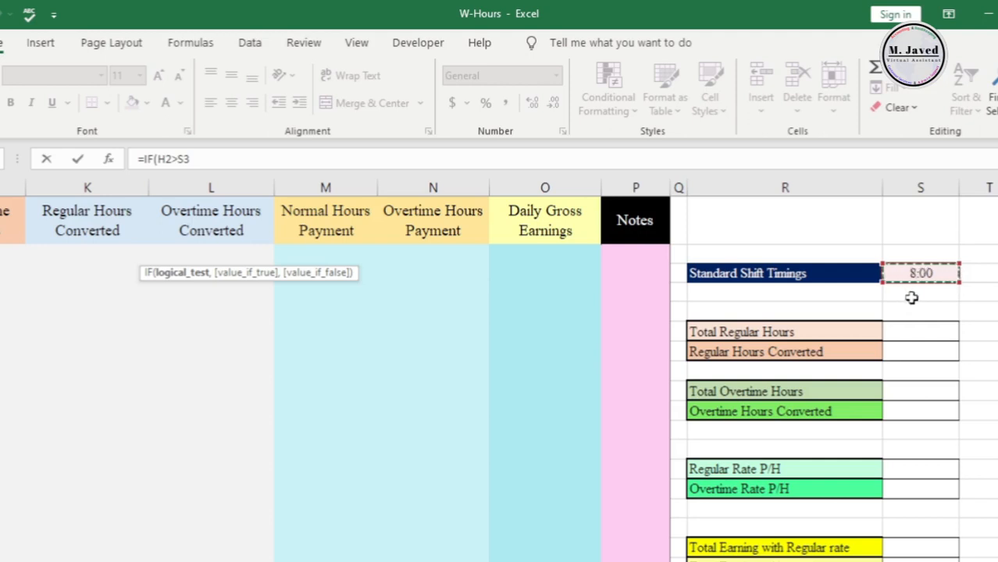
Step: Complete the I2 formula as =IF(H2>S3,S3,H2), returning the standard shift if true and the hours worked otherwise
scroll(914, 269, left, 4)
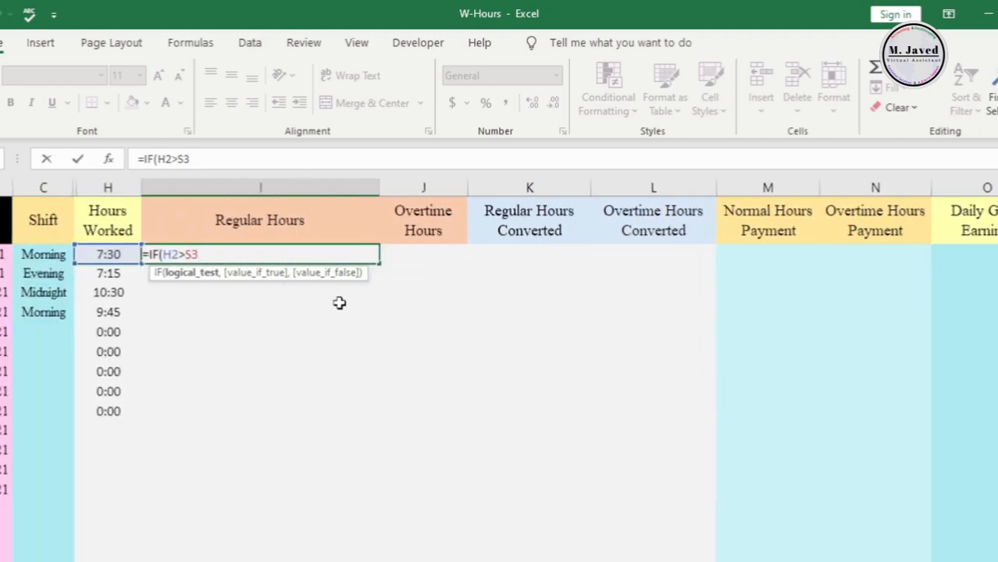
text(,)
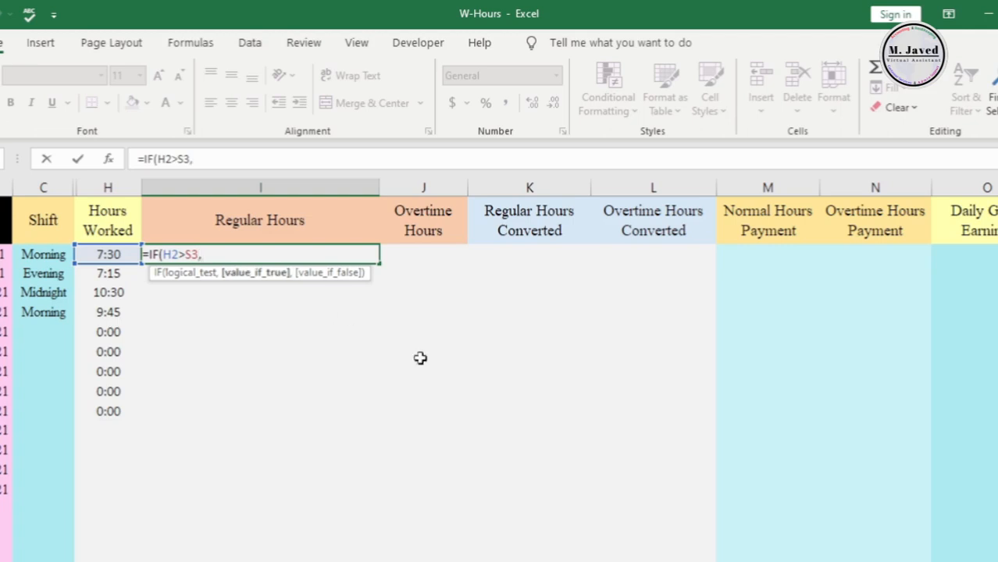
scroll(421, 356, right, 2)
scroll(940, 363, right, 3)
click(919, 274)
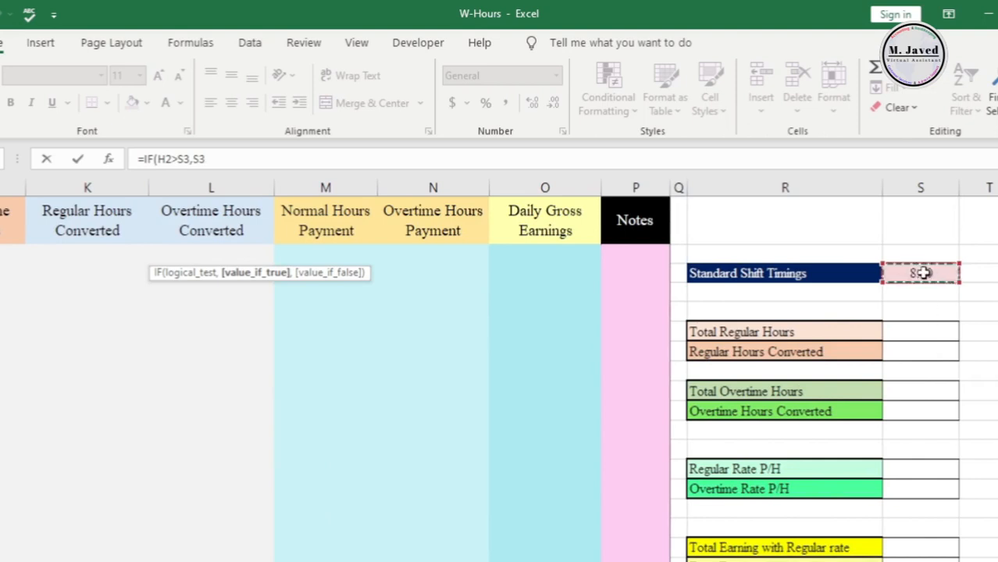
scroll(312, 306, left, 5)
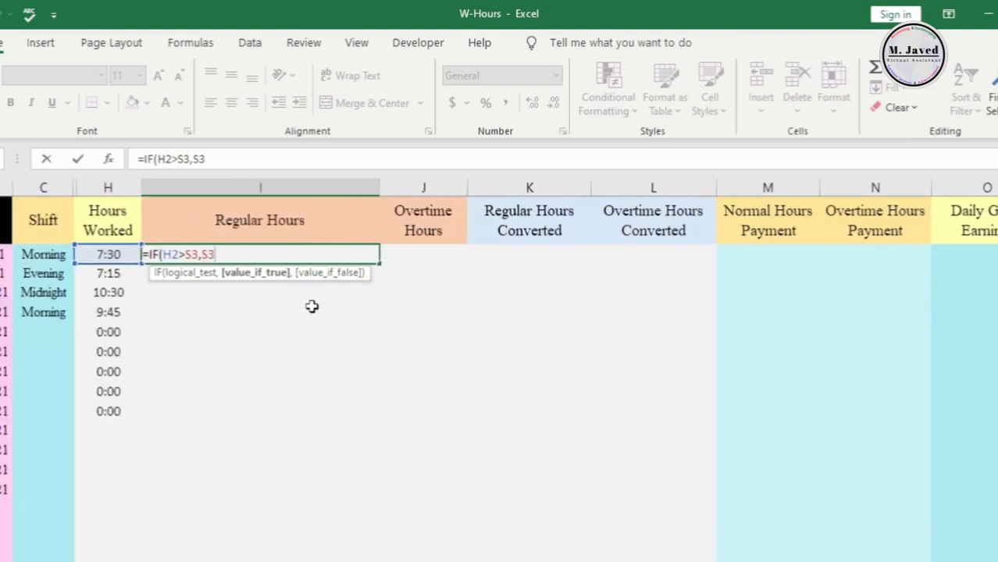
text(,)
click(109, 256)
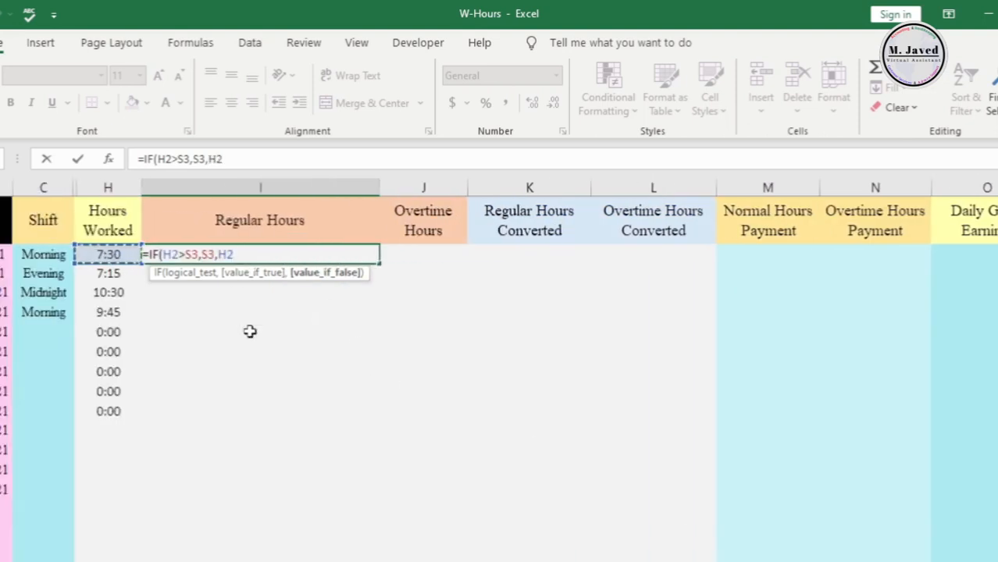
text())
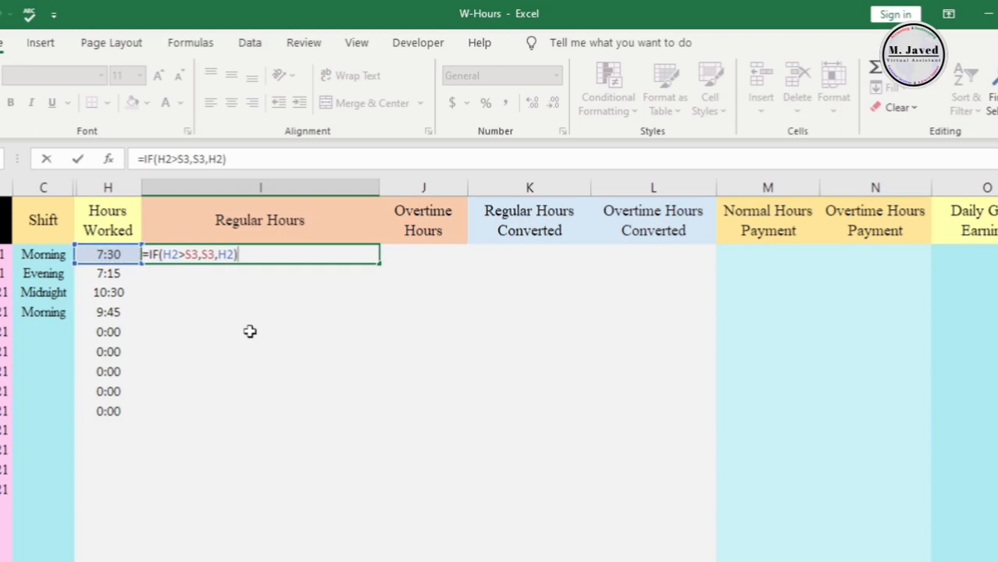
key(Return)
Step: Apply the custom number format [h]:mm to the Regular Hours result in I2
click(295, 259)
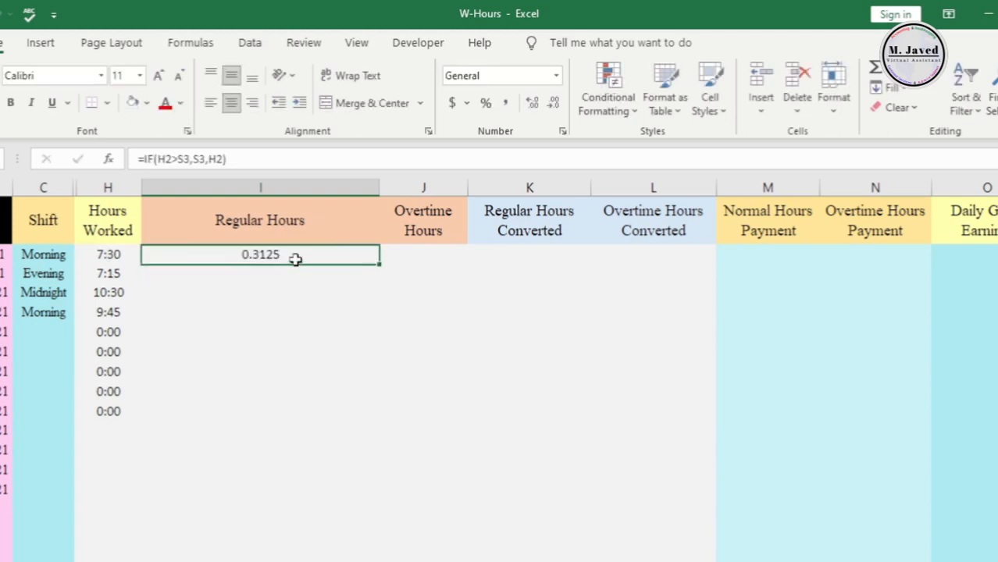
click(299, 348)
click(296, 253)
click(556, 74)
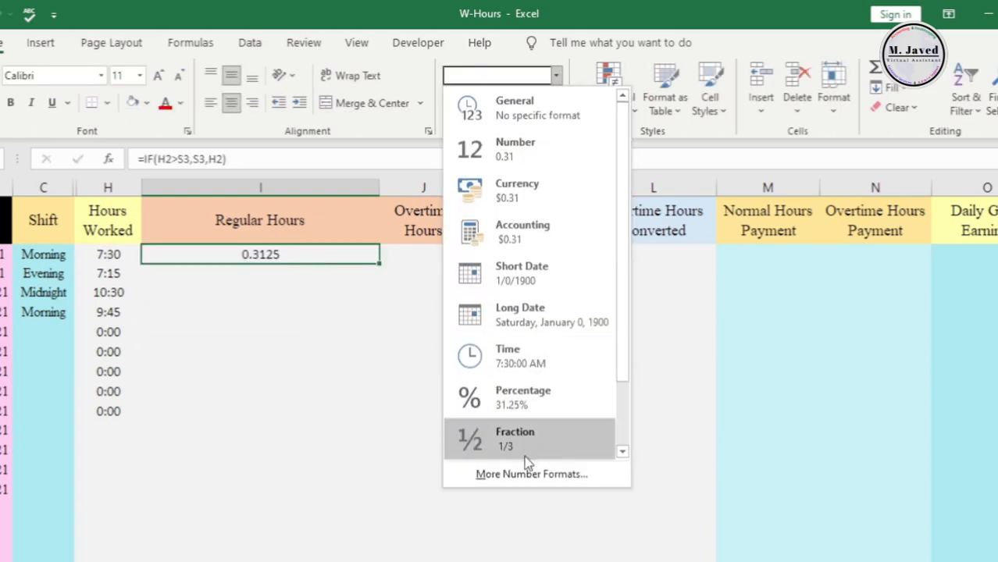
click(530, 474)
click(395, 275)
click(406, 354)
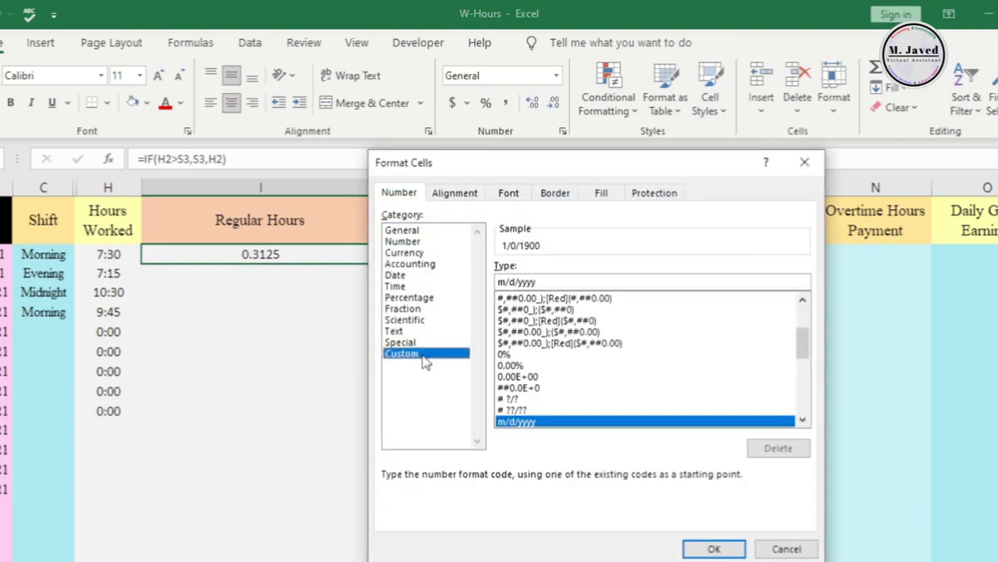
click(549, 389)
scroll(550, 397, down, 5)
click(533, 321)
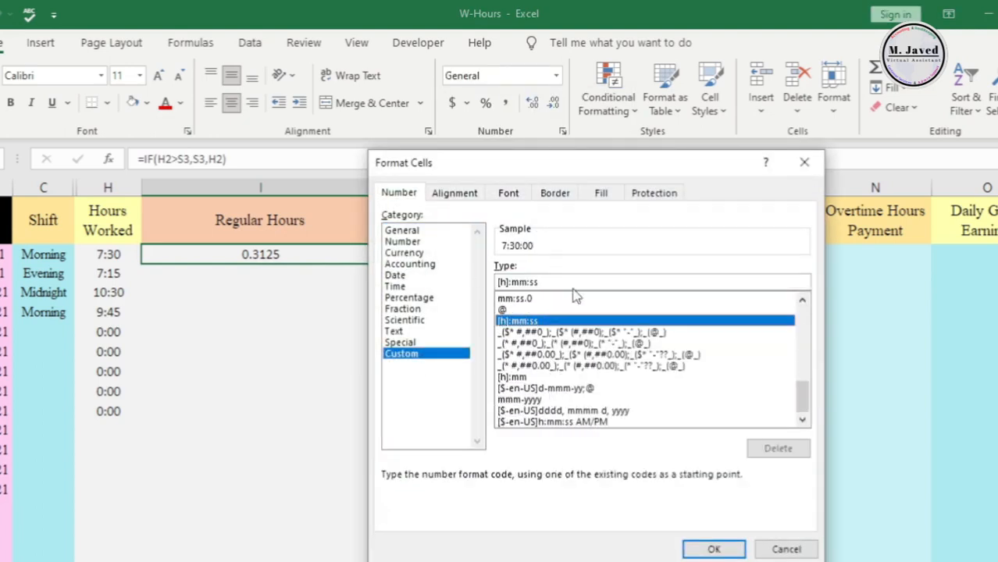
click(575, 282)
key(BackSpace)
key(BackSpace)
key(BackSpace)
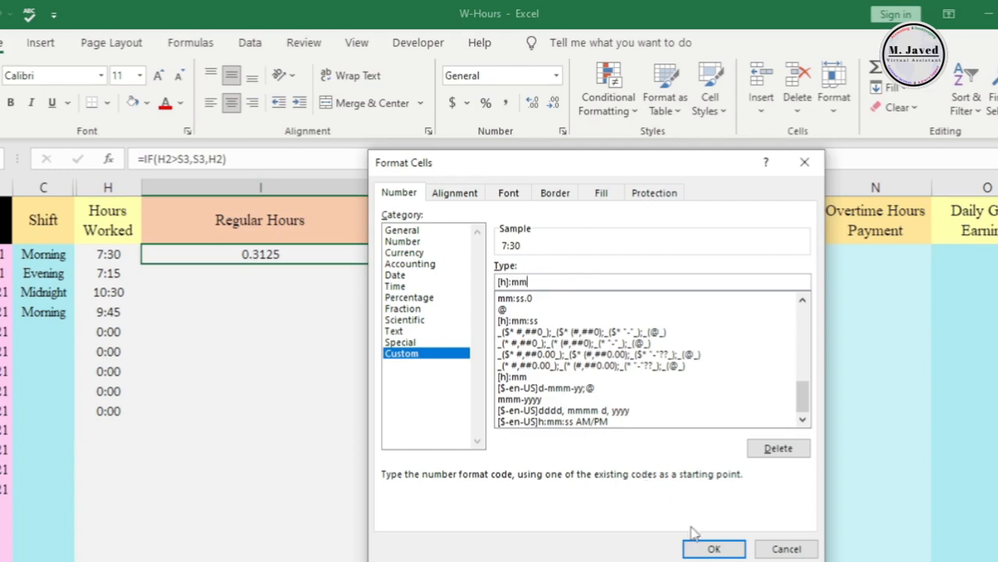
click(709, 546)
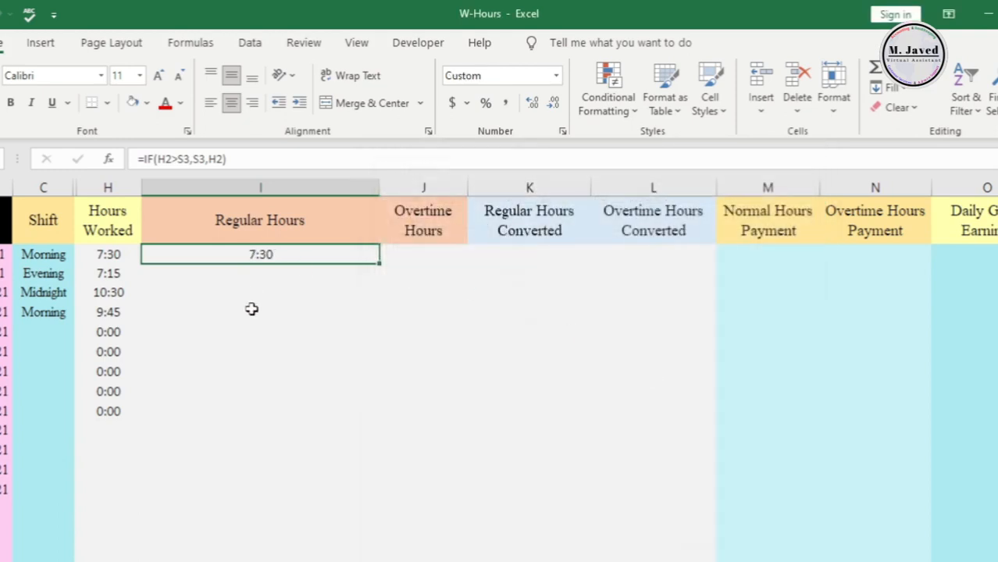
Step: Make both S3 references in the I2 formula absolute, giving =IF(H2>$S$3,$S$3,H2)
click(251, 309)
click(287, 254)
double_click(310, 254)
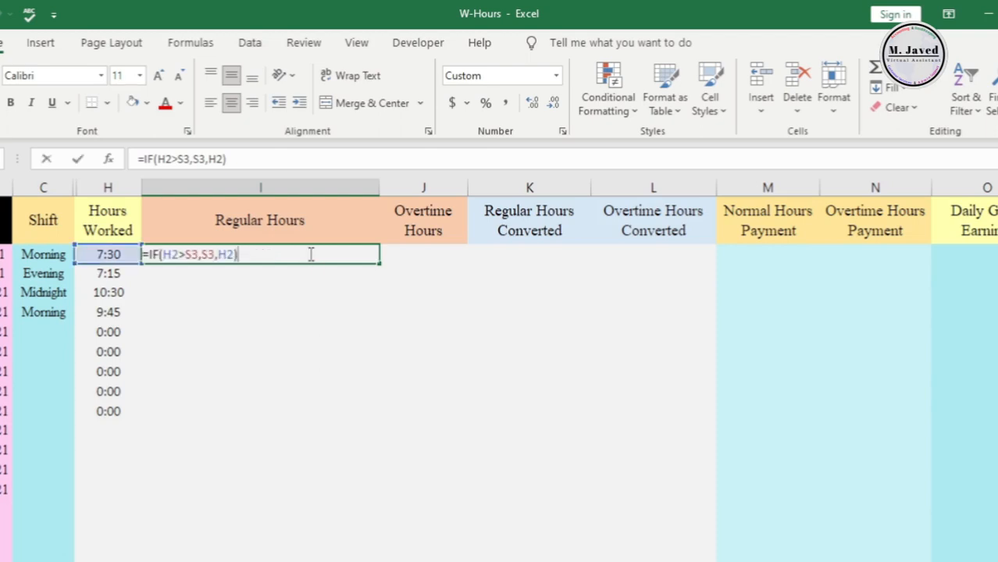
click(206, 253)
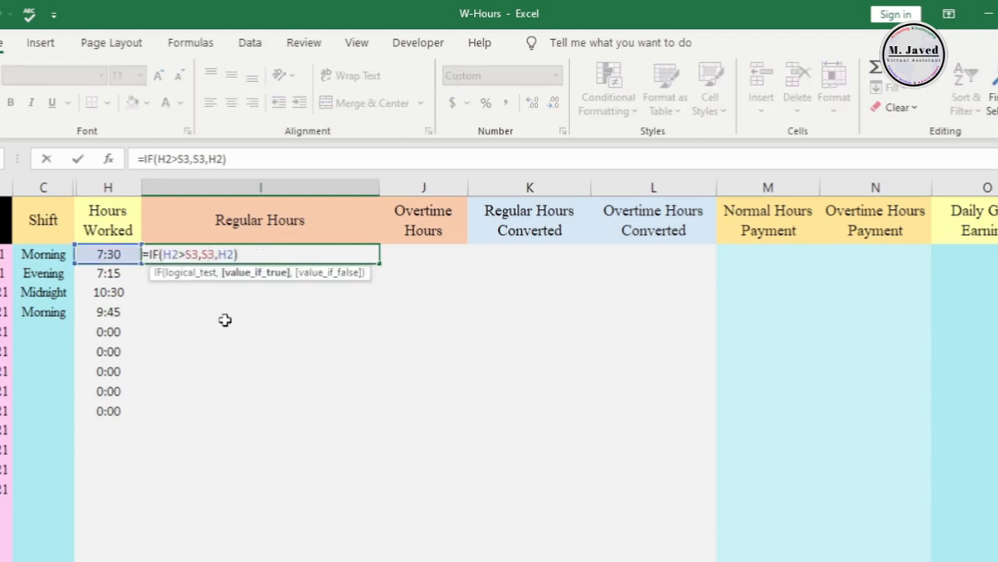
key(F4)
click(191, 254)
key(F4)
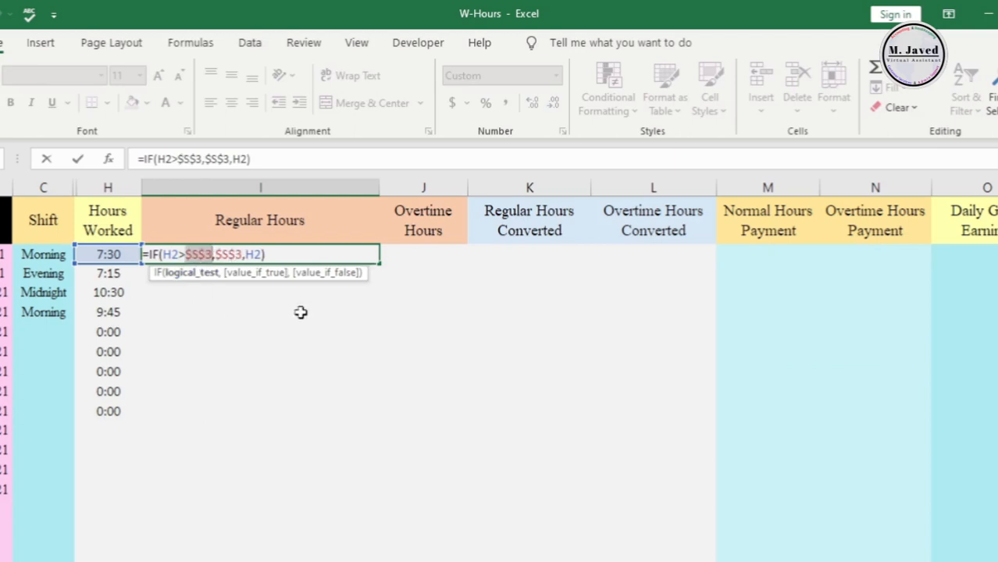
key(Return)
click(310, 254)
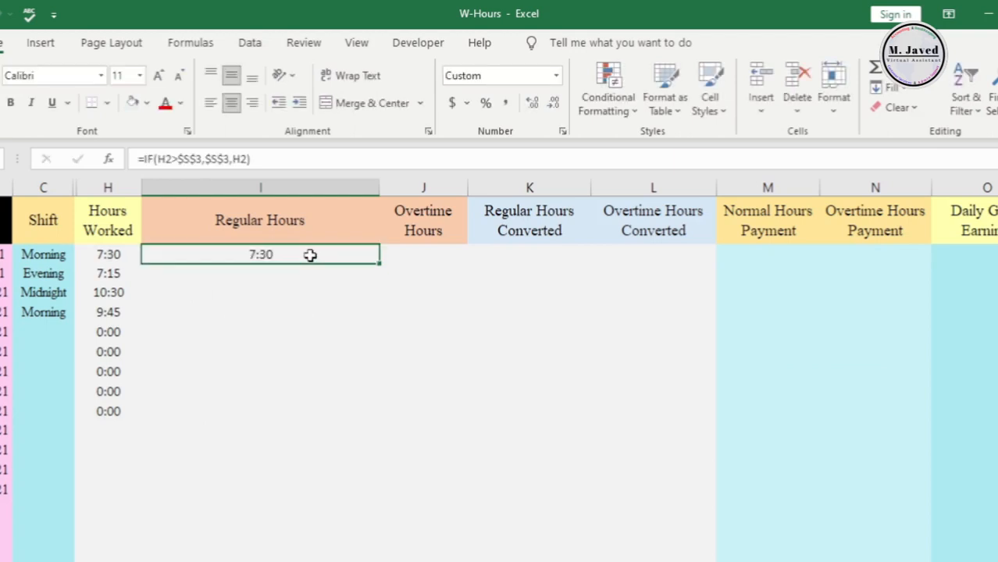
Step: Narrow the Regular Hours column and widen the Overtime Hours column to make room for a formula
click(421, 257)
drag(378, 189, 220, 192)
click(298, 207)
drag(308, 188, 487, 186)
Step: Begin an IF formula in Overtime Hours cell J2 that tests whether H2 is greater than the standard shift in S3
click(358, 256)
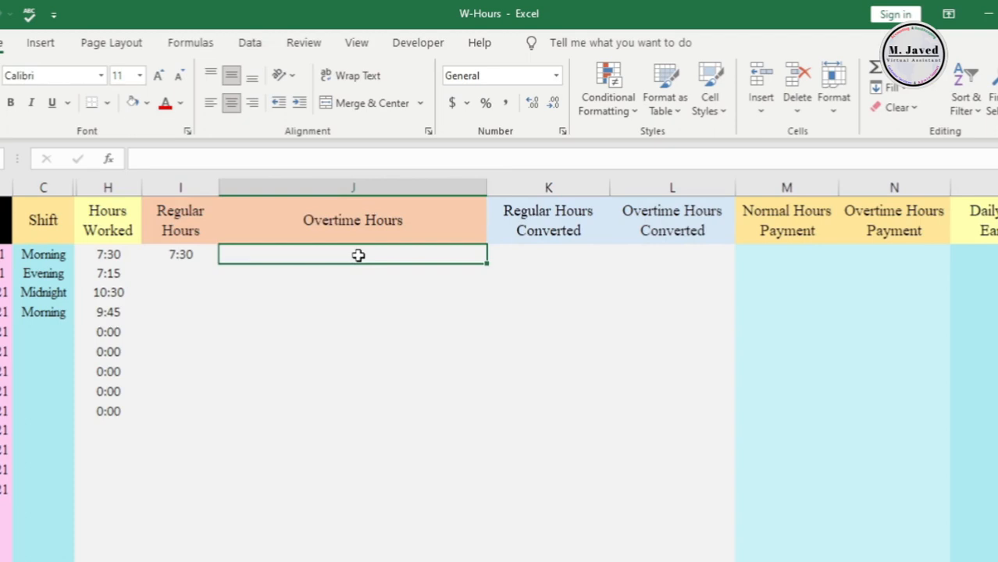
text(=)
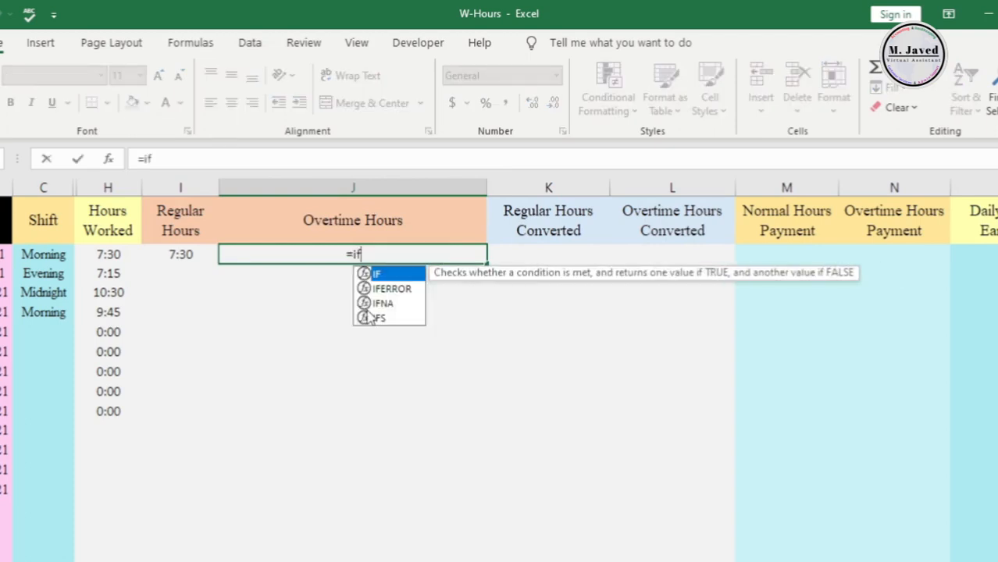
text(if)
key(Tab)
click(122, 251)
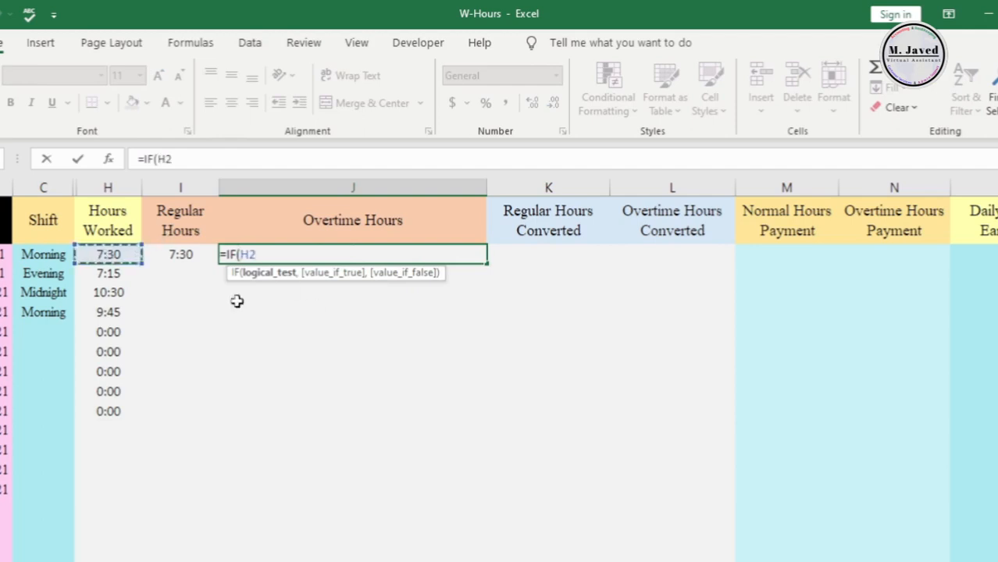
text(>)
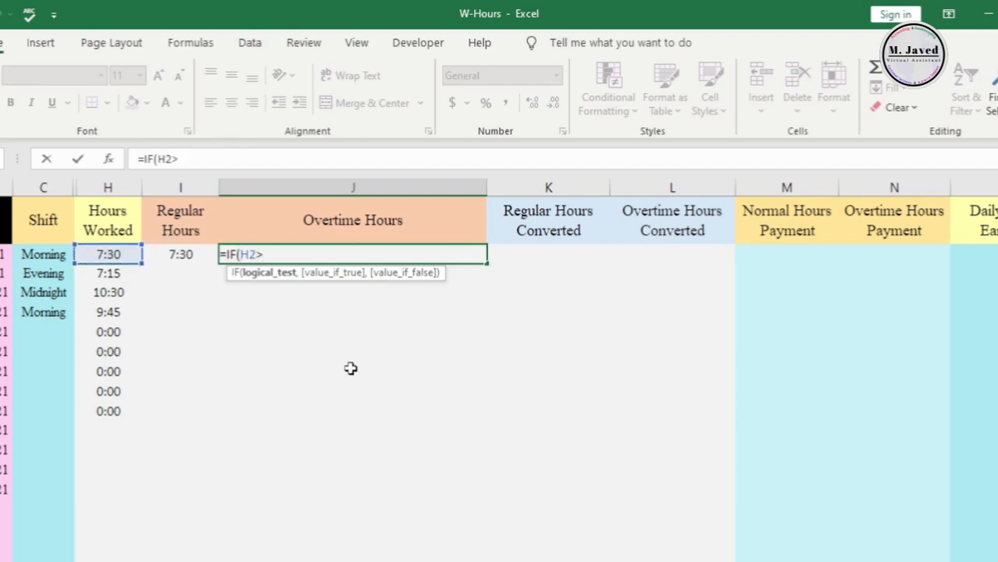
scroll(570, 434, right, 2)
scroll(770, 327, right, 3)
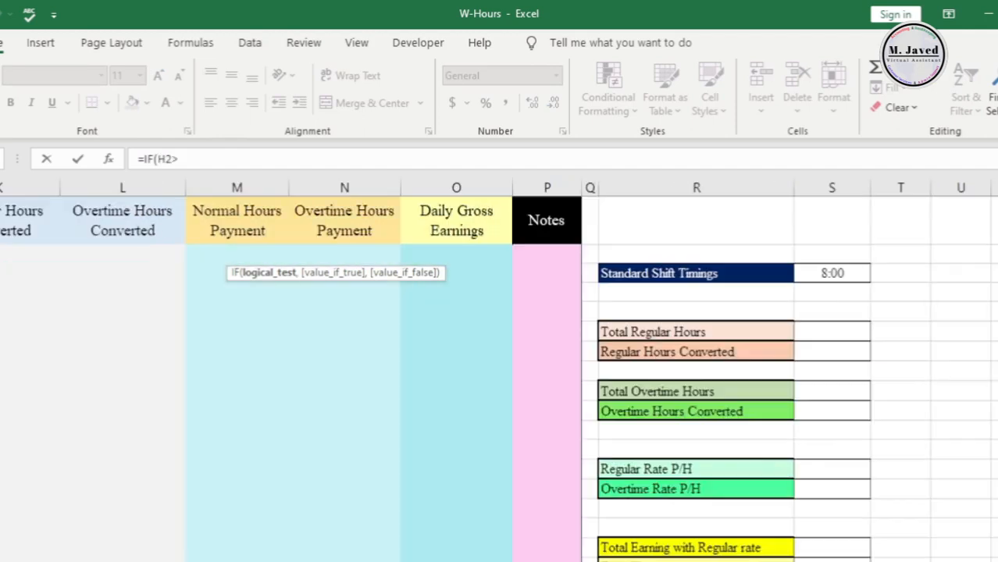
click(826, 274)
scroll(891, 488, left, 3)
scroll(448, 439, left, 3)
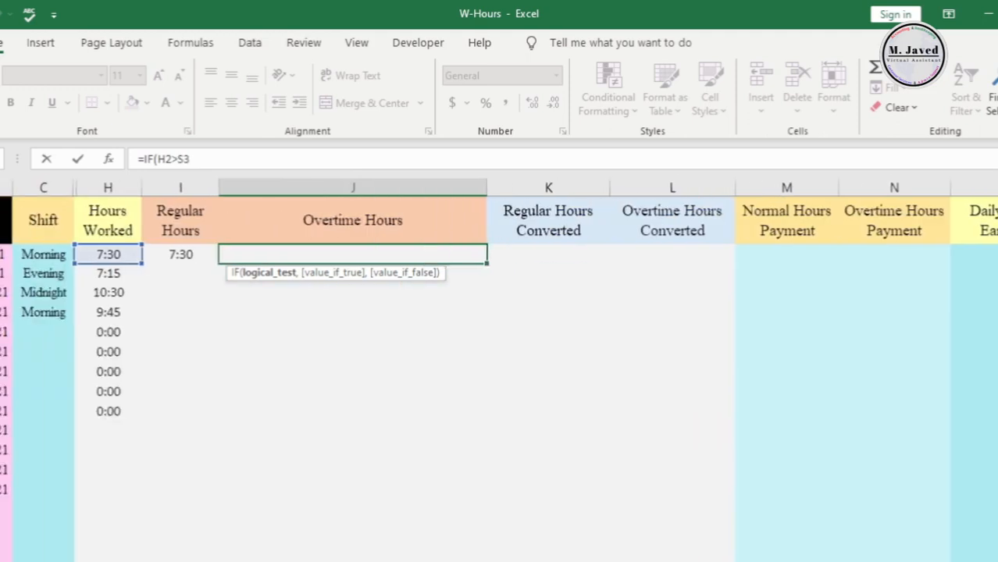
text(,)
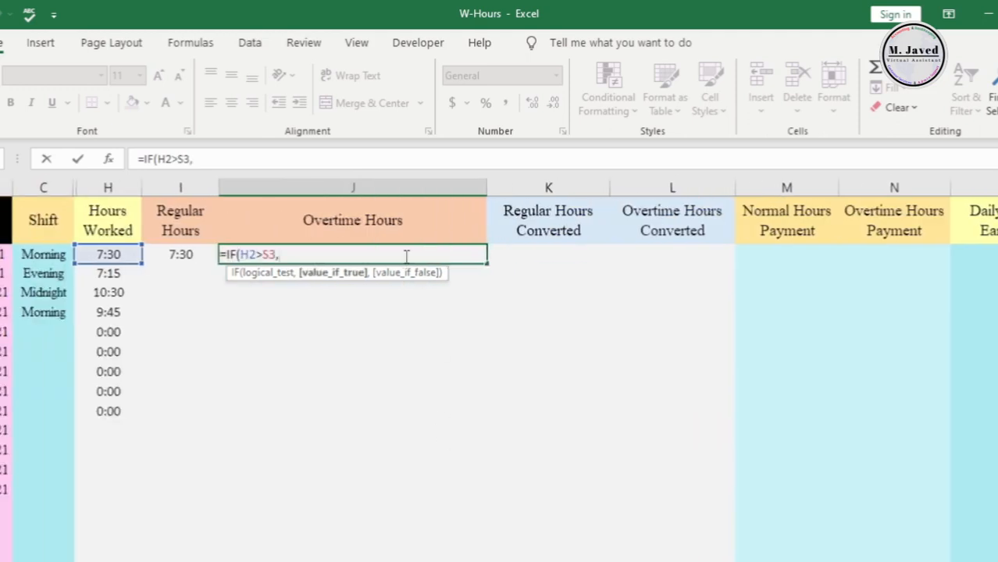
Step: Complete the J2 formula's arguments with (H2-I2) as the value if true and 0 as the value if false
text(()
click(108, 254)
text(-)
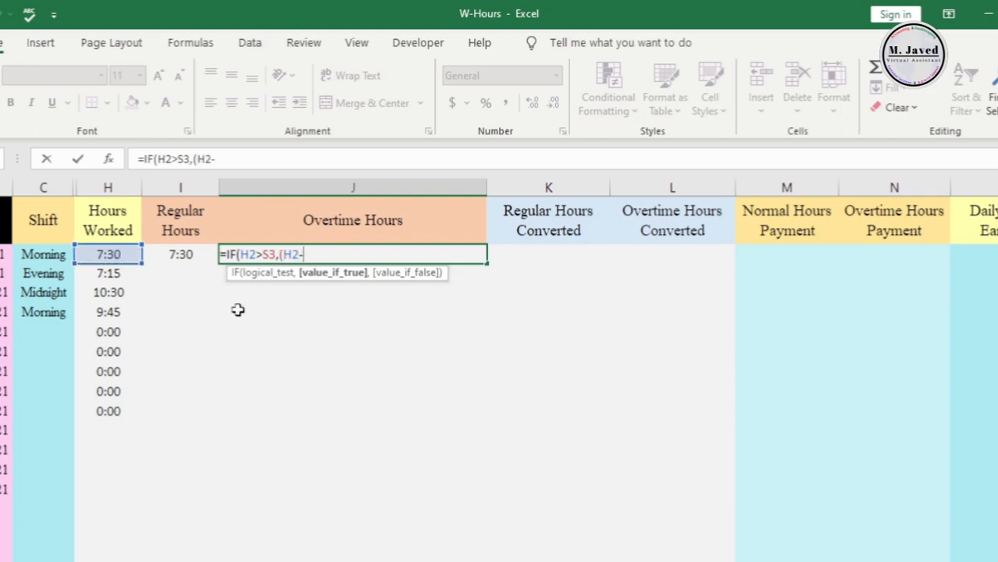
click(181, 255)
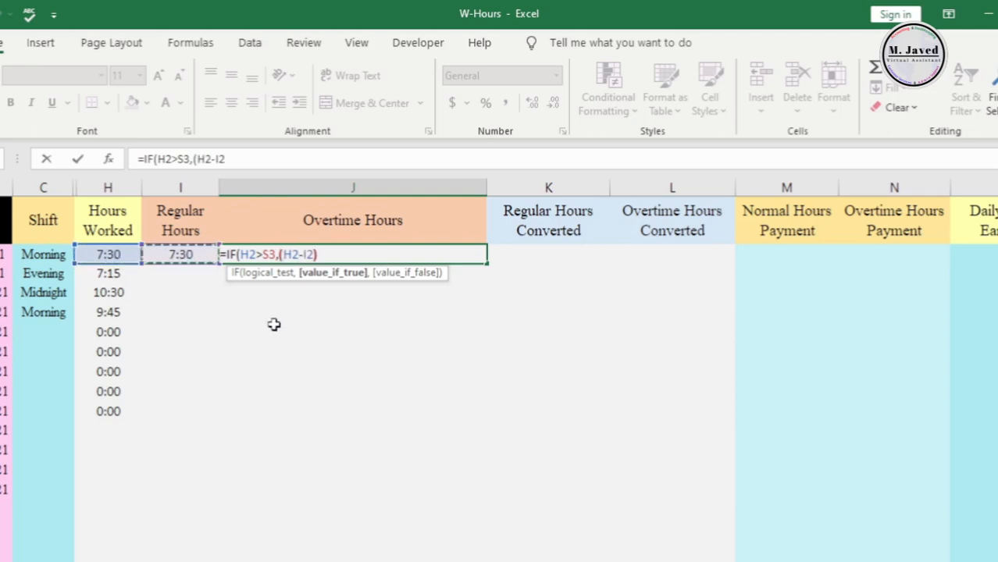
text(),))
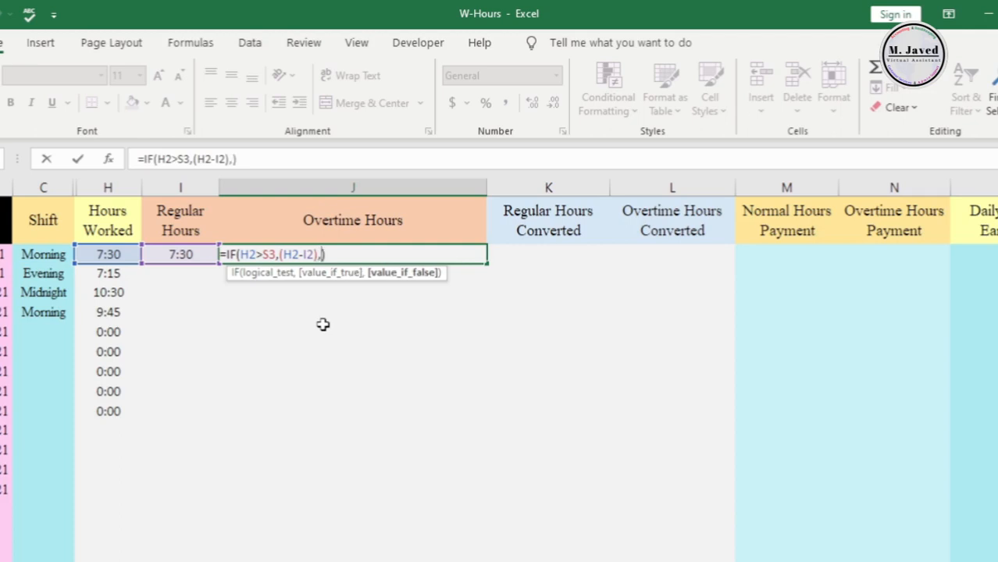
text(0)
Step: Make the S3 reference absolute and enter the J2 formula as =IF(H2>$S$3,(H2-I2),0)
click(269, 253)
key(F4)
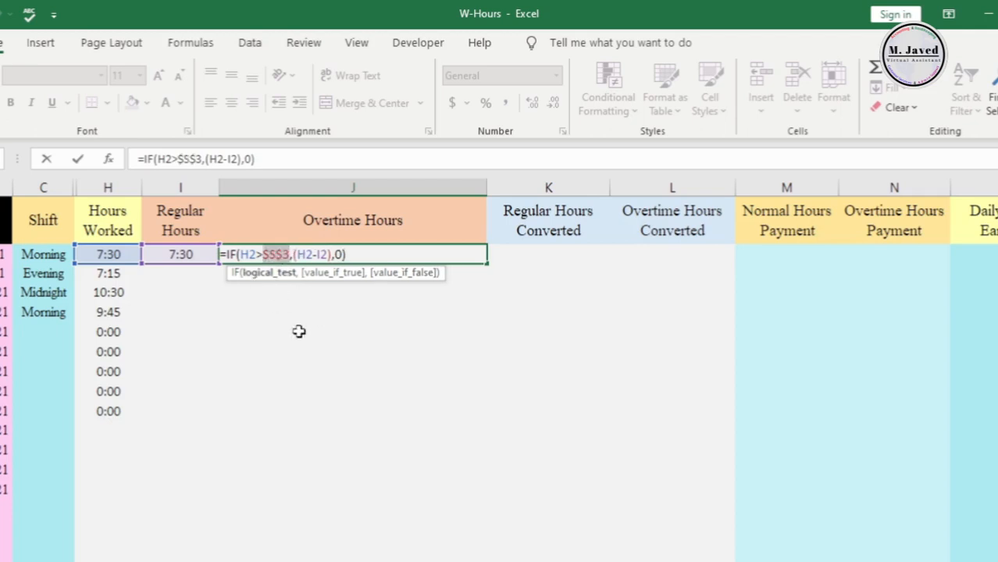
key(End)
key(Return)
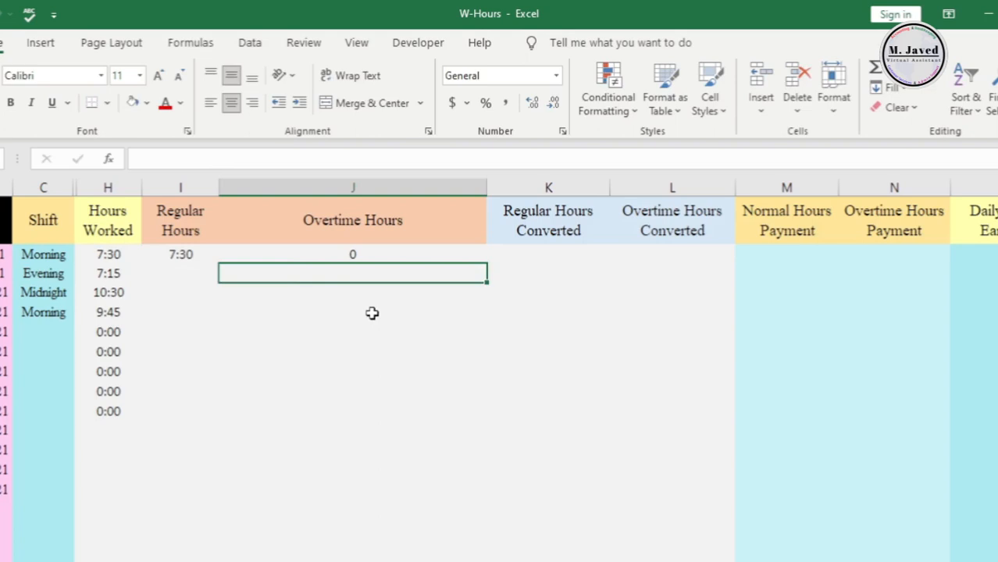
Step: Copy the cell formatting of Regular Hours I2 onto Overtime Hours J2 with Format Painter
click(392, 253)
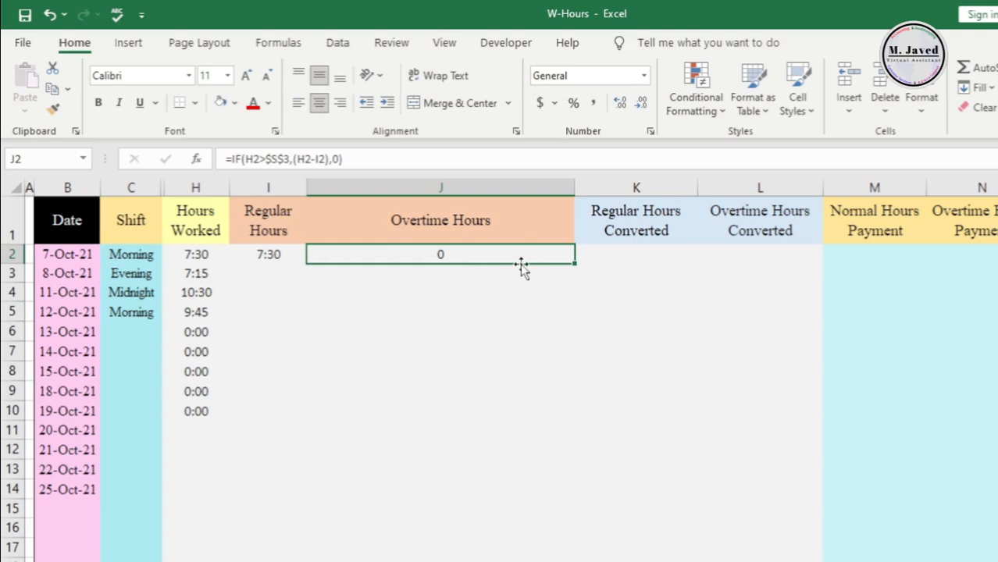
click(280, 256)
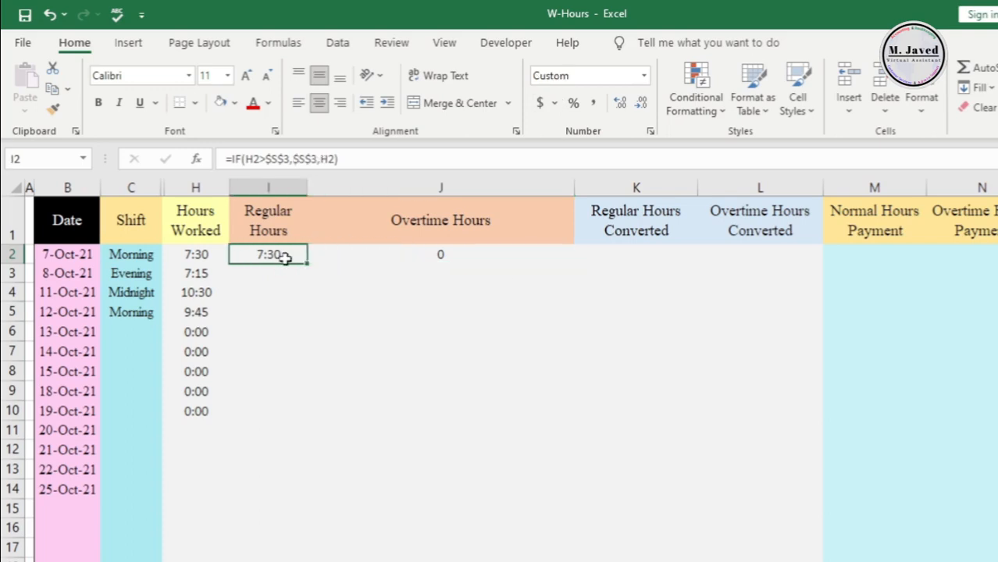
click(52, 108)
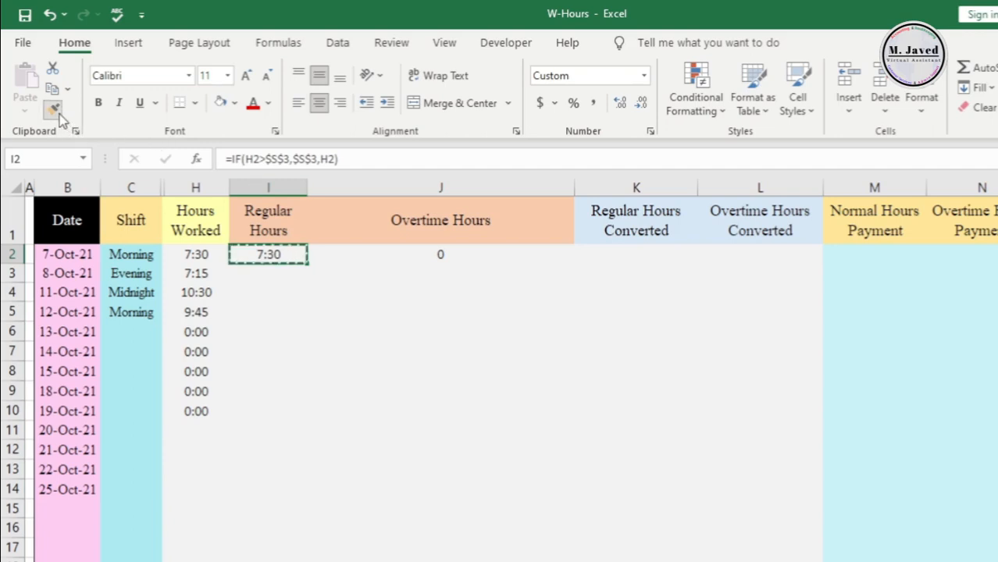
click(463, 256)
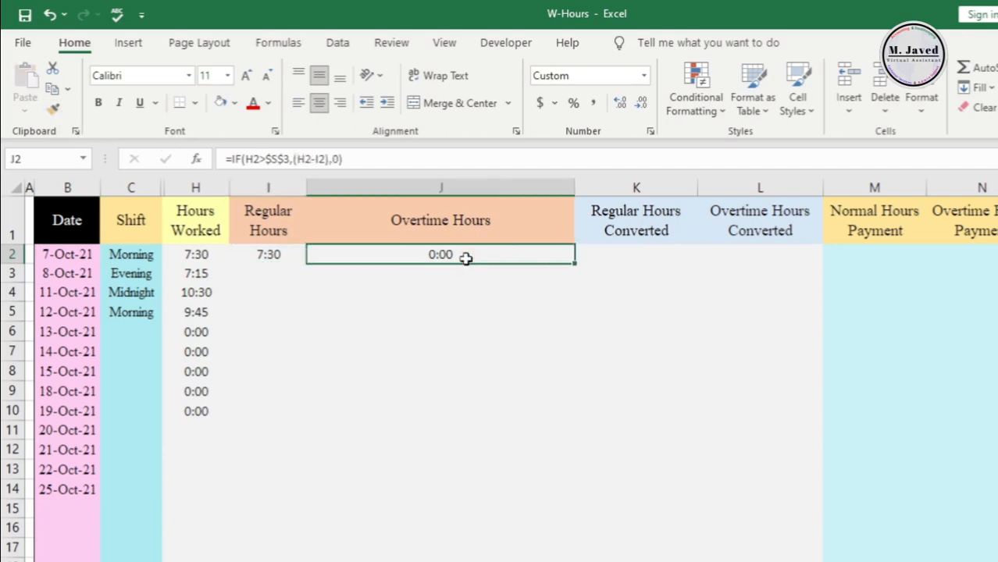
click(478, 299)
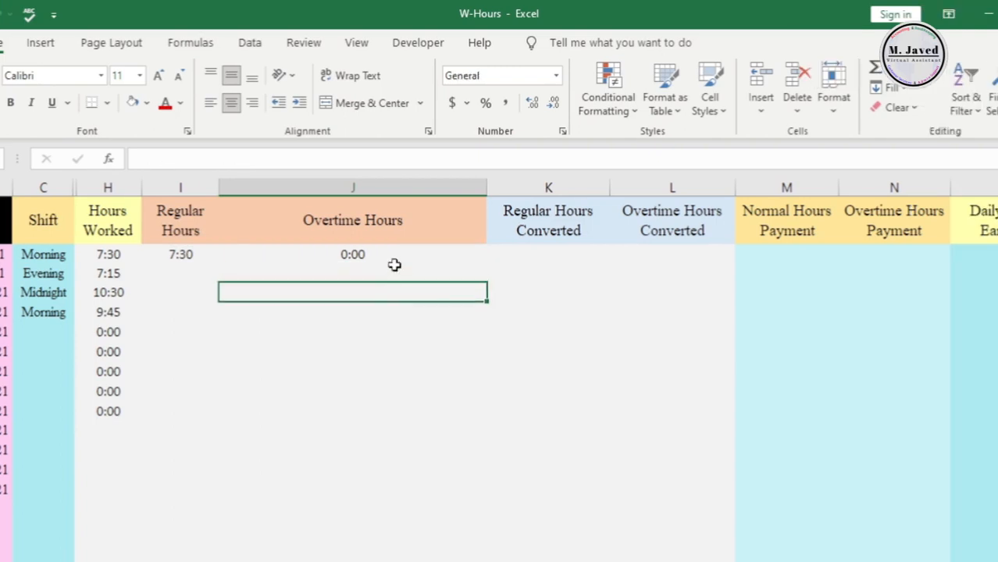
Step: Narrow the Overtime Hours column to about the width of the Regular Hours column
click(483, 254)
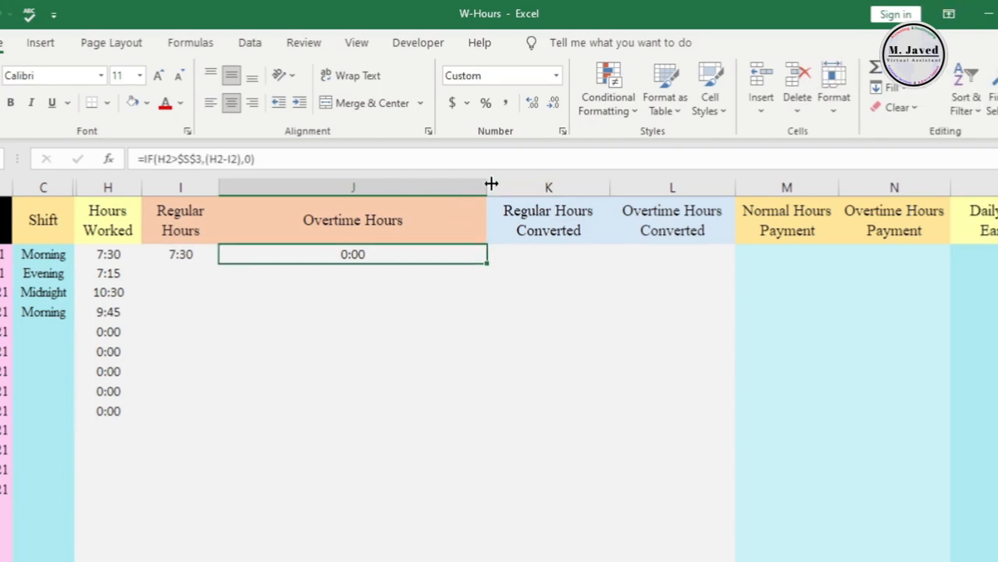
drag(489, 185, 489, 185)
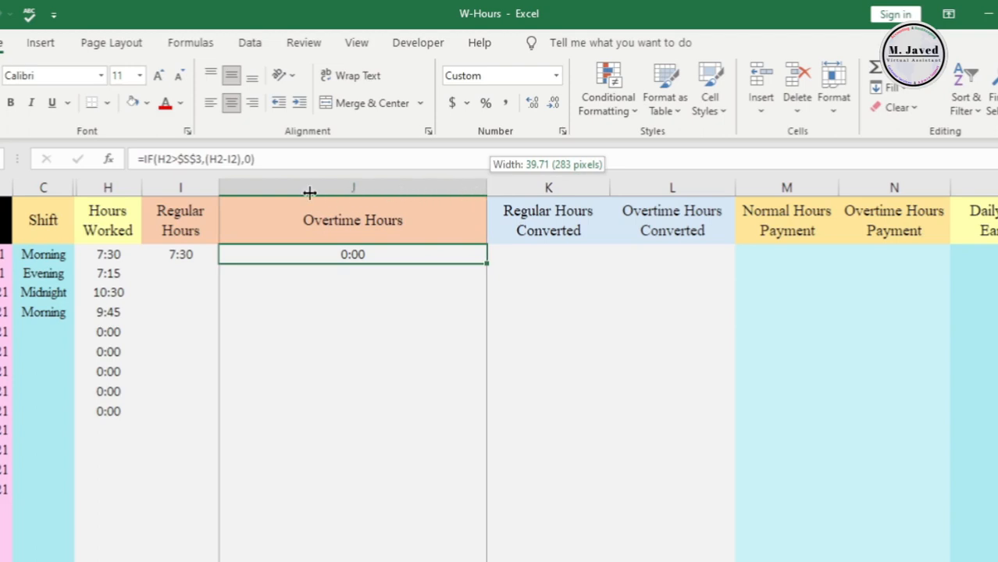
drag(310, 193, 300, 194)
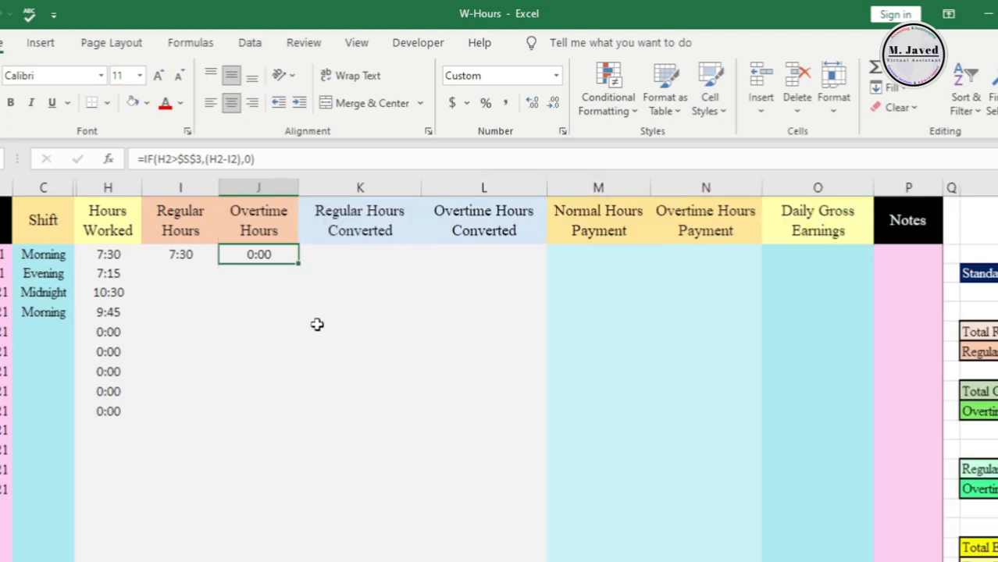
Step: Fill the Regular Hours and Overtime Hours formulas from row 2 down through row 10
click(160, 258)
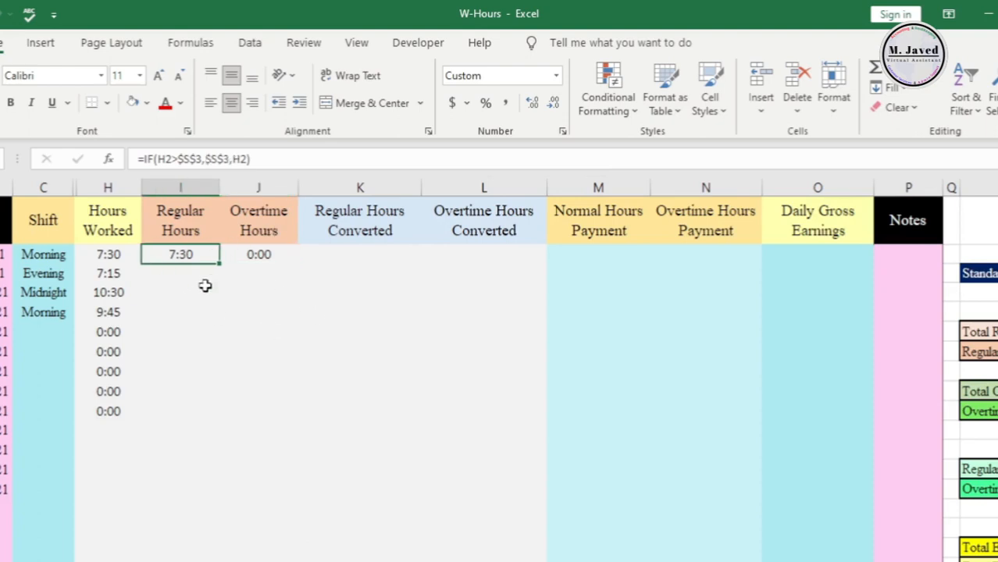
drag(223, 266, 219, 419)
click(204, 260)
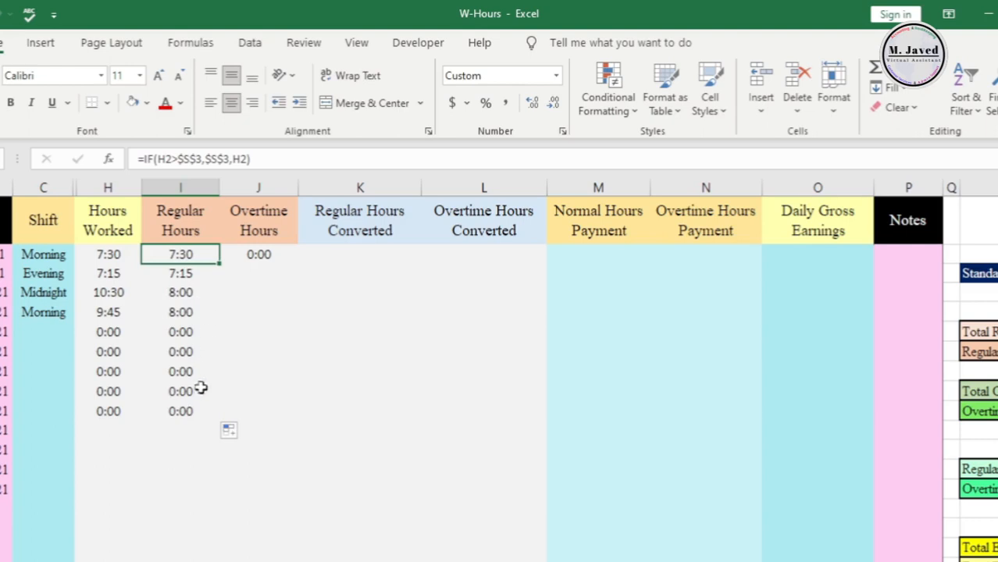
click(281, 259)
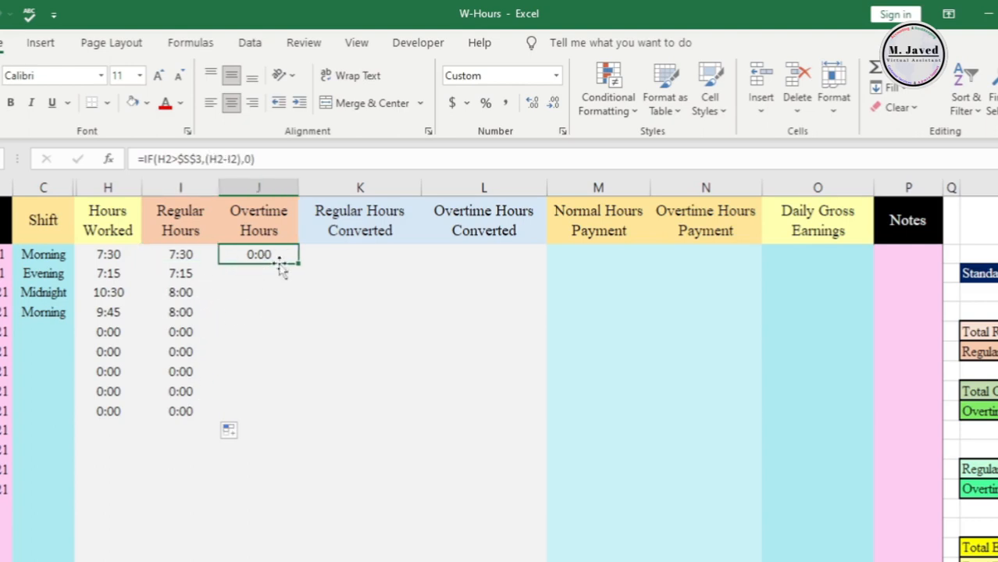
drag(297, 264, 297, 419)
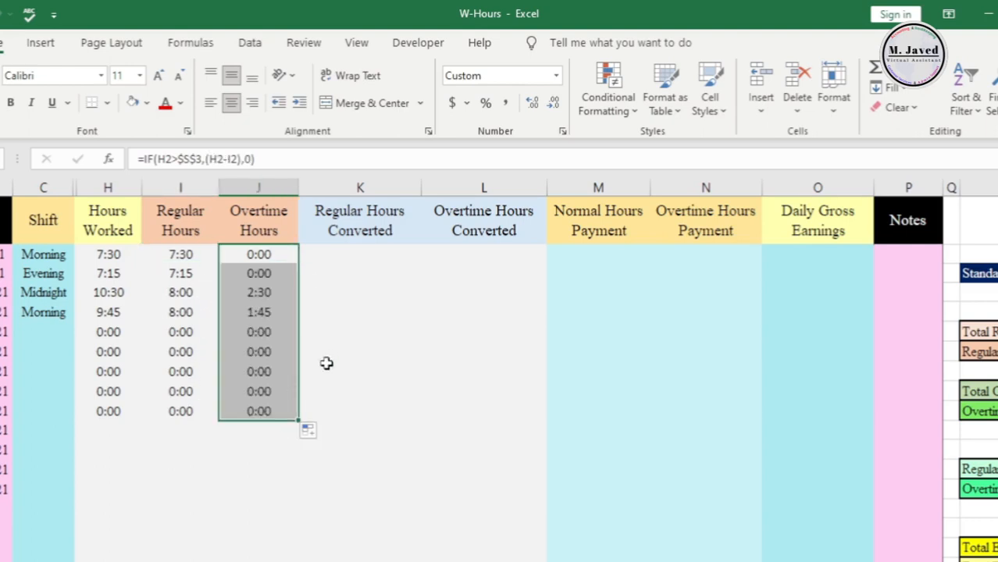
Step: Enter the formula =I2*24 in K2 to convert the regular hours to a decimal number
key(Right)
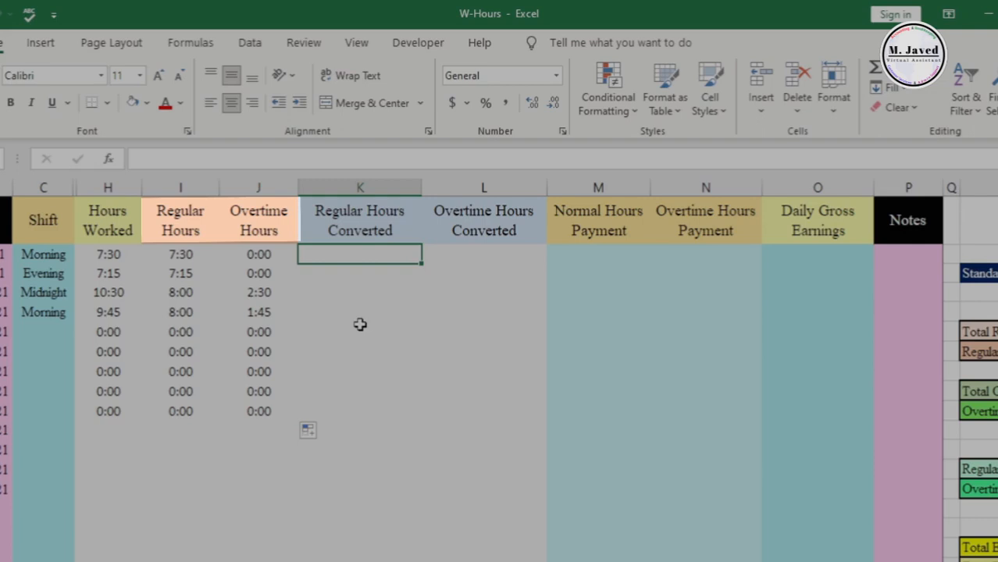
text(=)
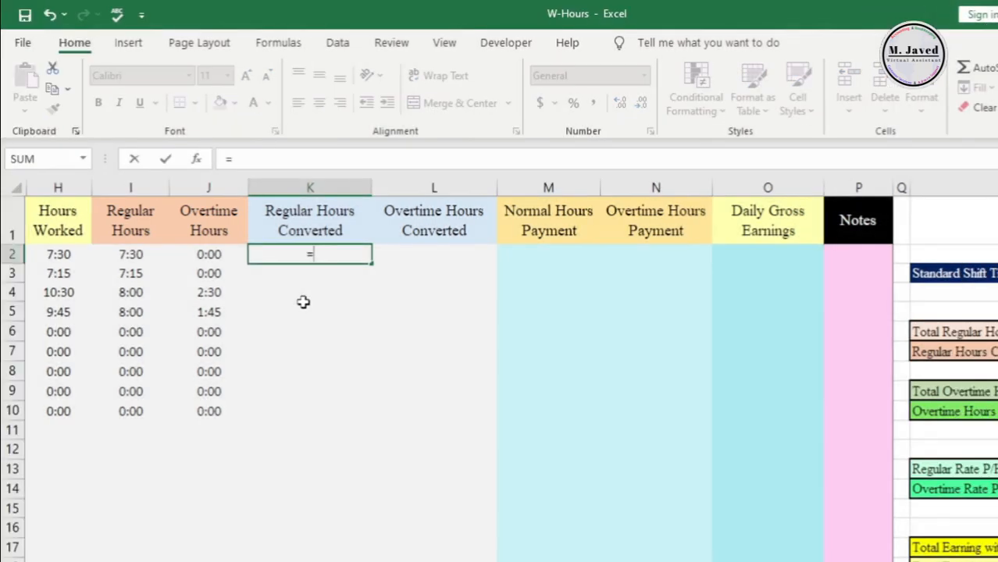
click(180, 254)
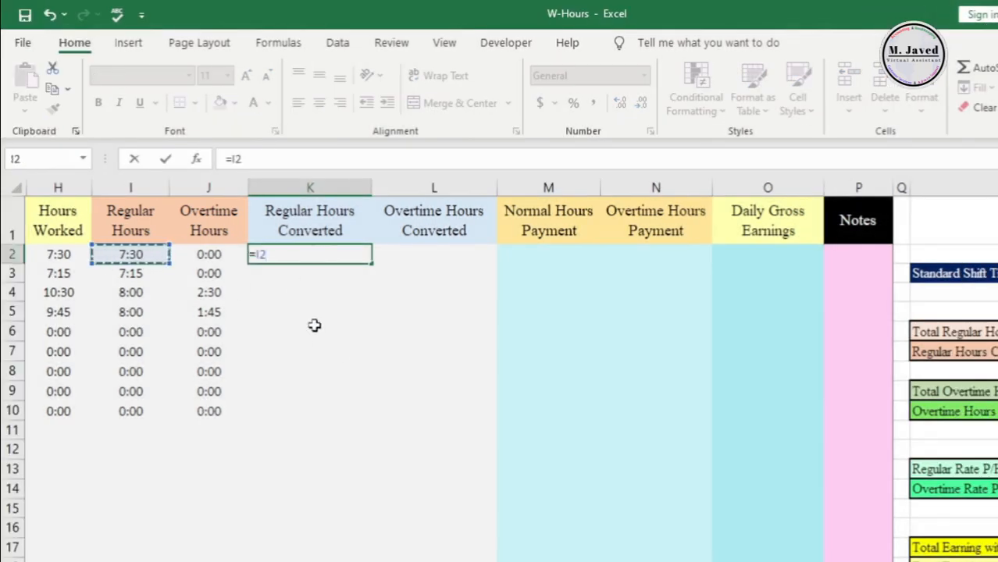
text(*24)
key(Return)
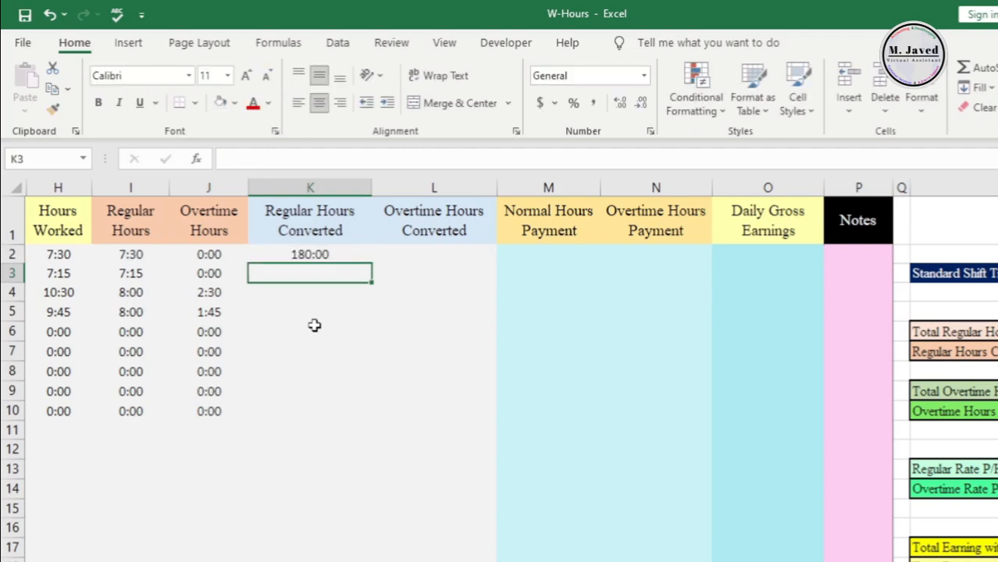
click(325, 345)
Step: Set the number format of the Regular Hours Converted result in K2 to General
click(332, 257)
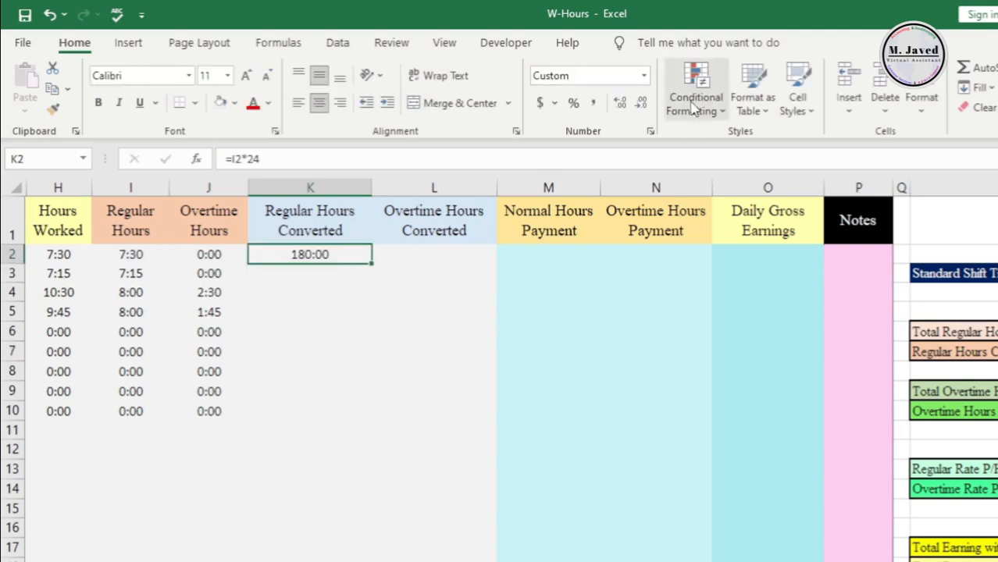
click(643, 75)
click(646, 474)
click(517, 342)
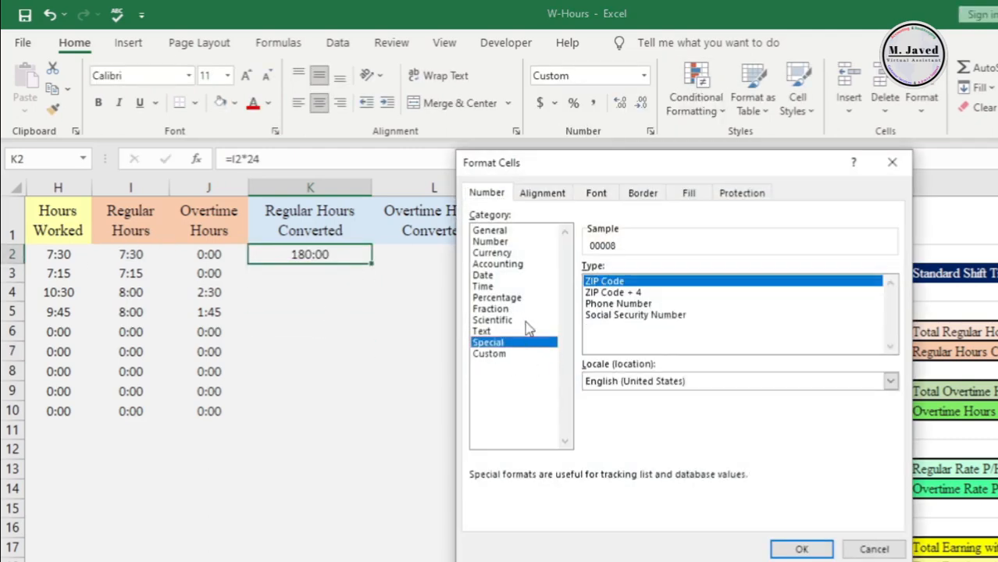
click(507, 354)
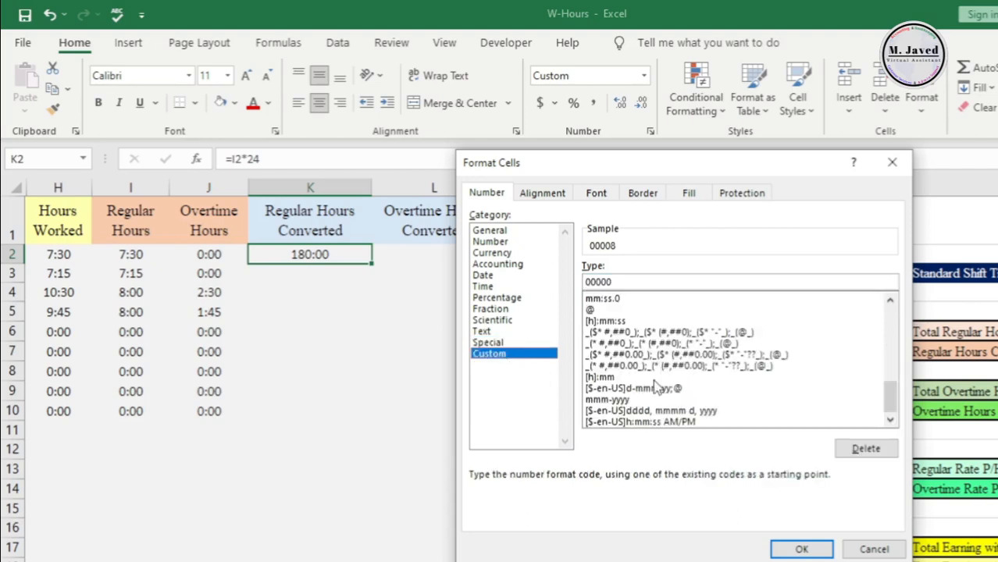
click(515, 231)
click(801, 549)
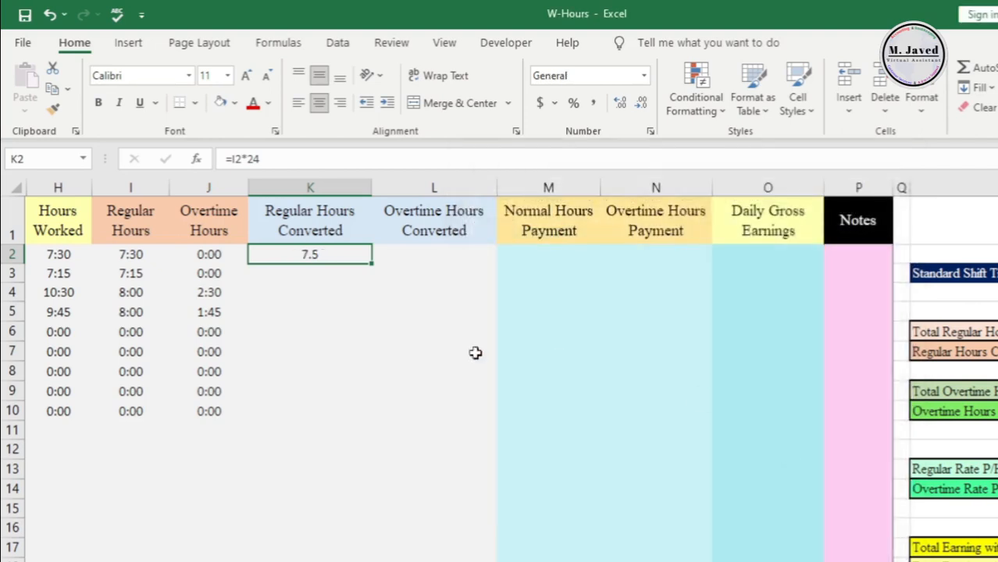
click(324, 278)
click(323, 326)
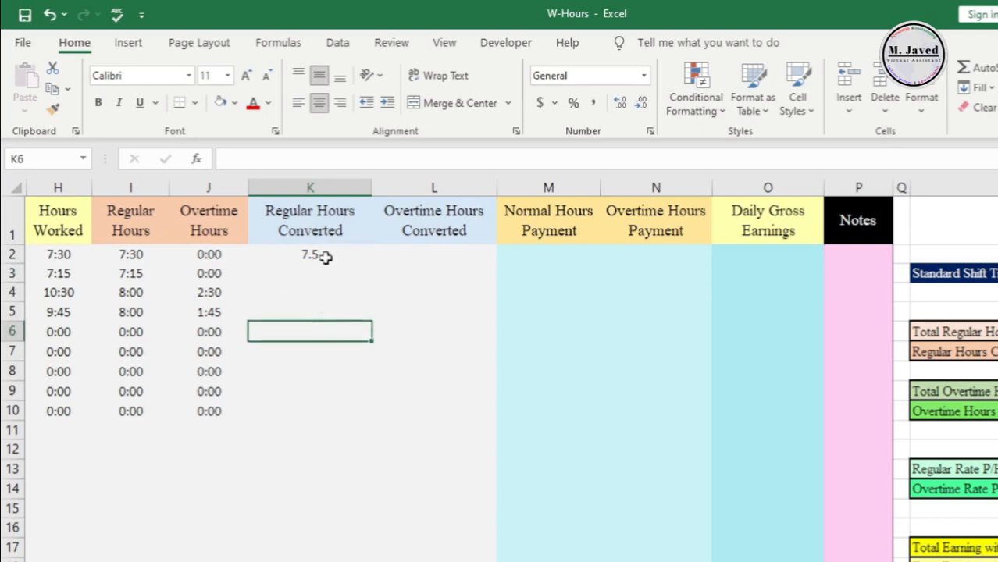
click(327, 258)
Step: Enter the formula =J2*24 in L2 to convert the overtime hours to a decimal number
click(419, 258)
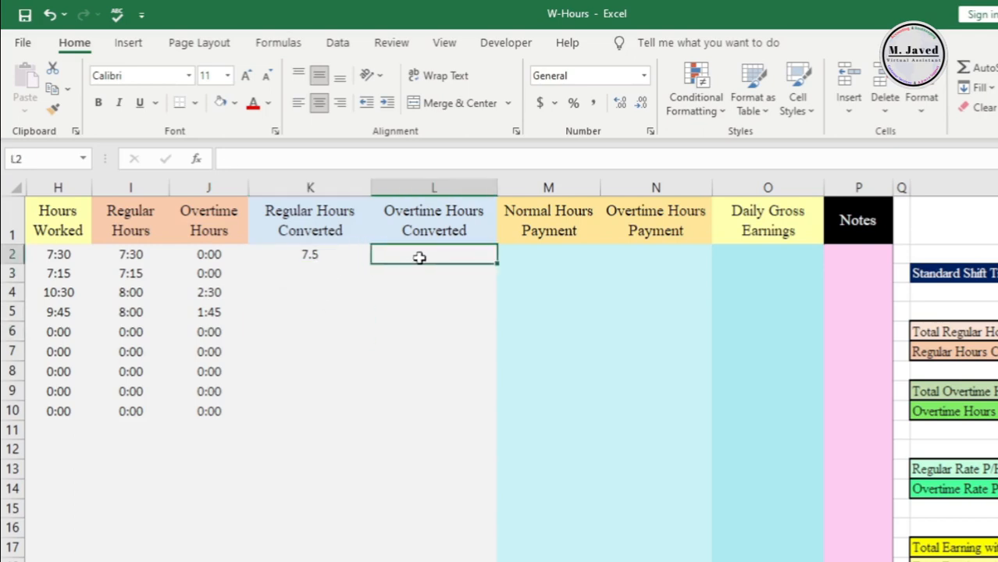
text(=)
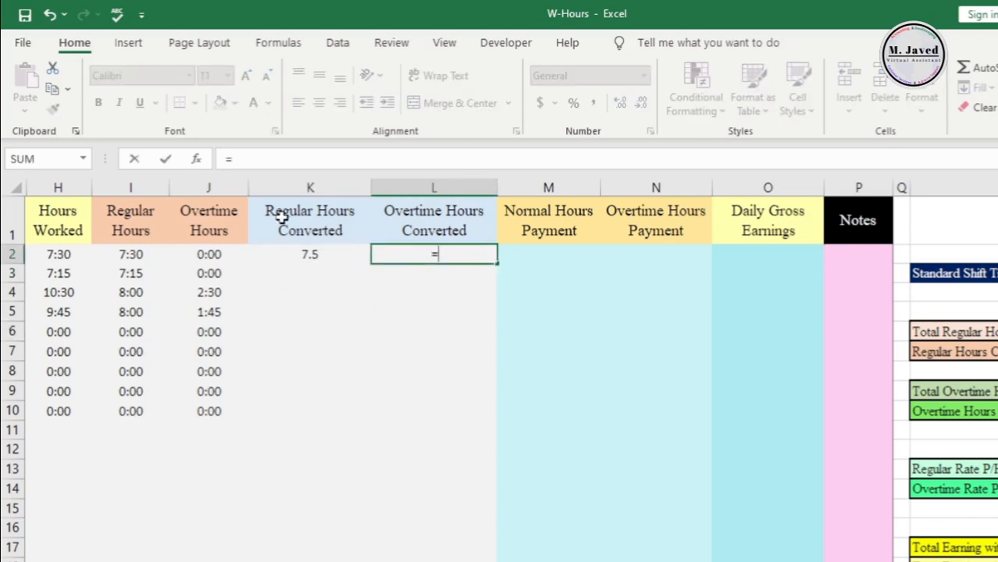
click(212, 253)
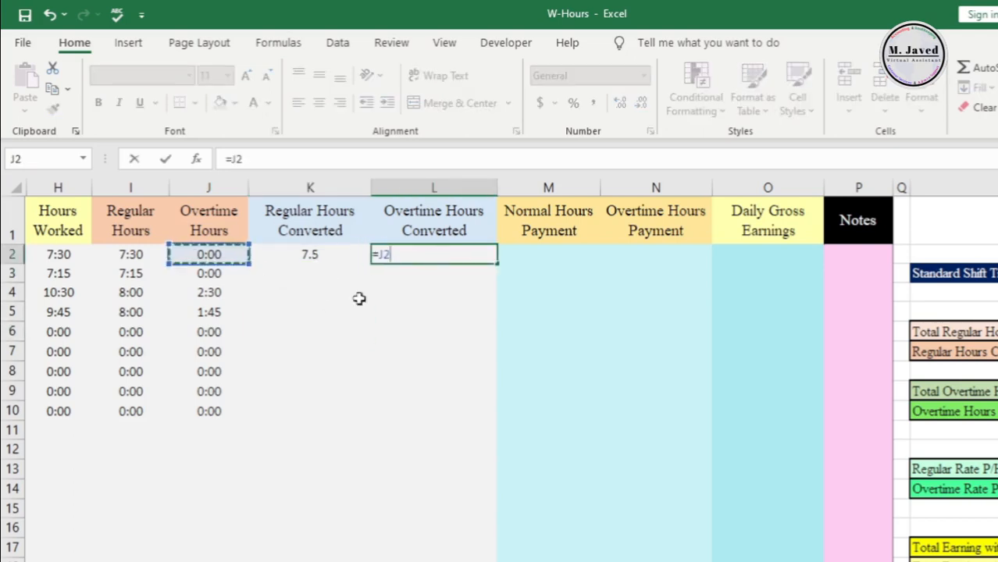
text(*24)
key(Return)
click(421, 331)
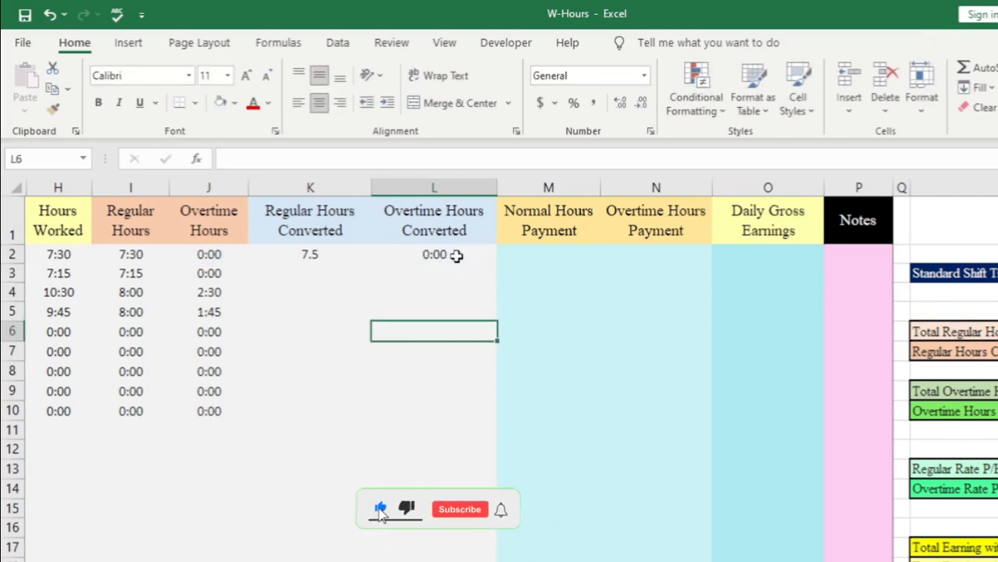
Step: Copy the General number format from K2 to the Overtime Hours Converted result in L2 with Format Painter
click(457, 256)
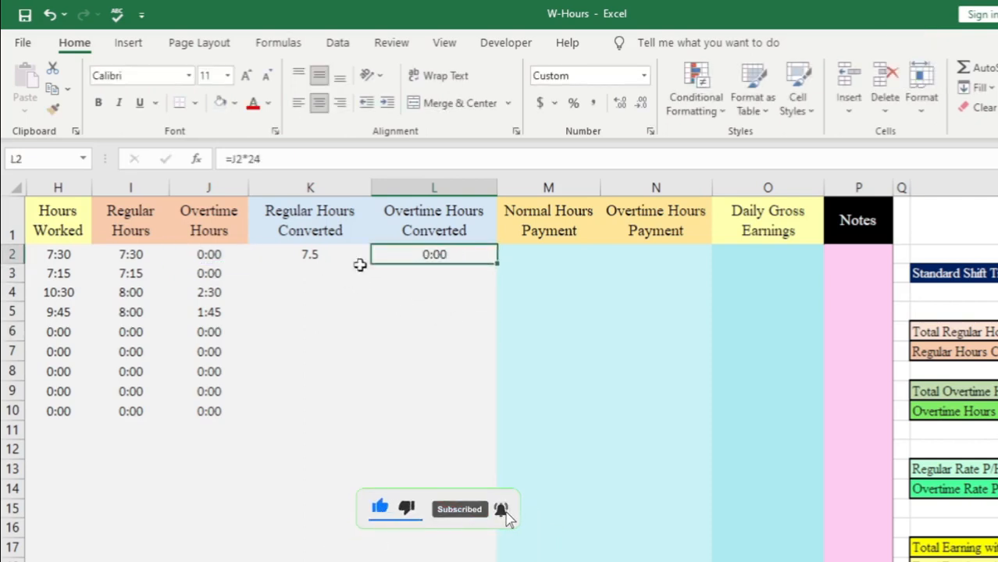
click(454, 312)
click(462, 255)
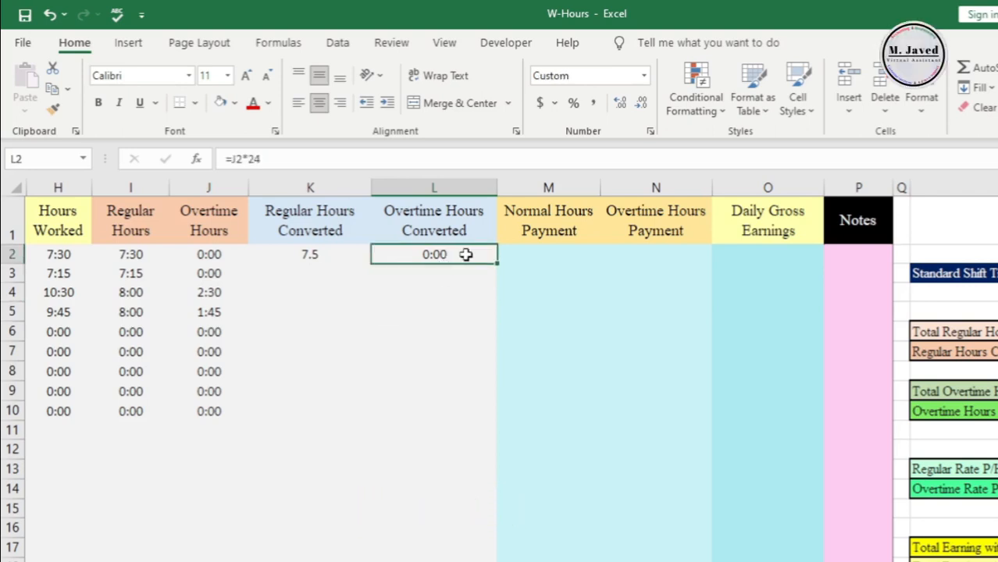
click(338, 251)
click(53, 110)
click(408, 256)
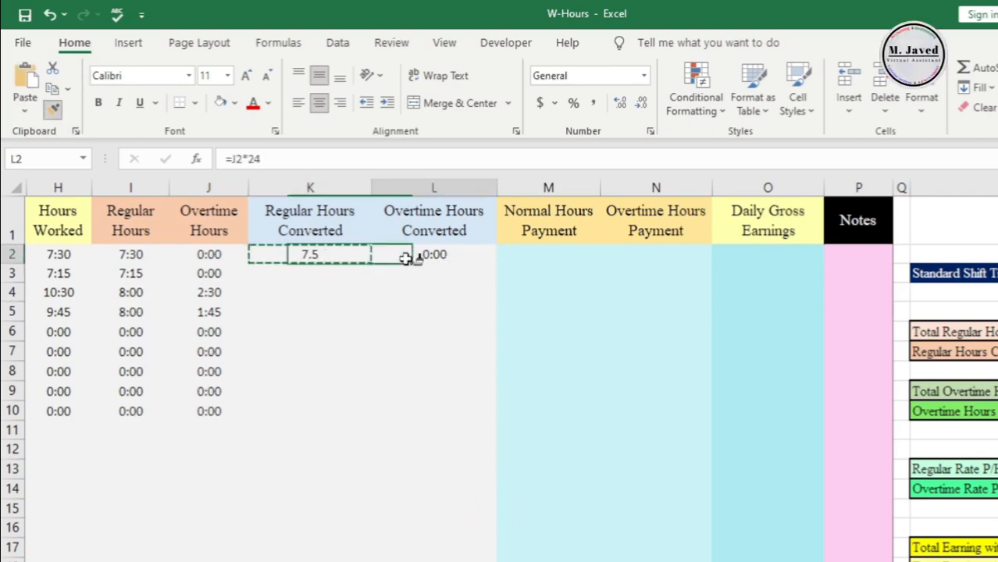
click(444, 328)
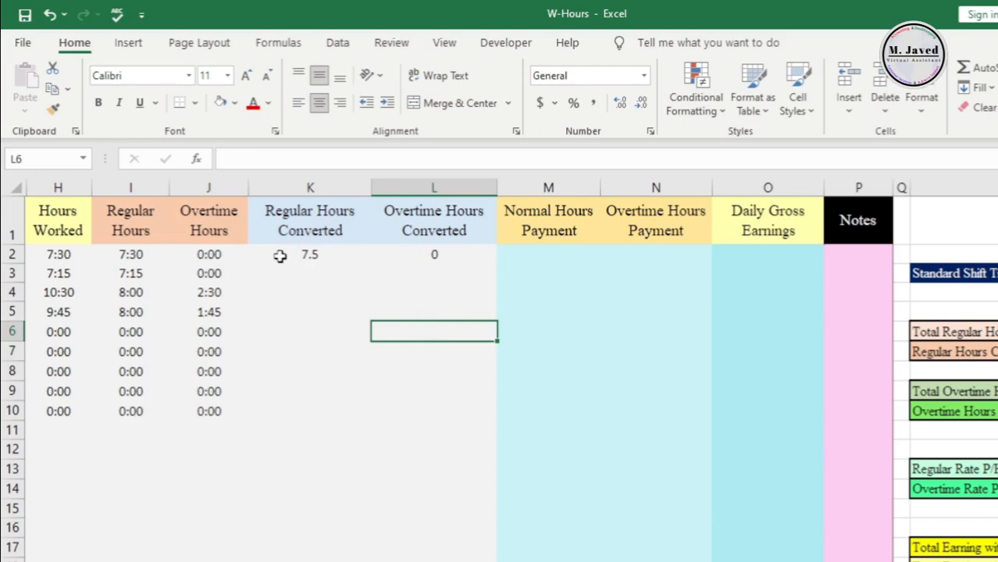
Step: Fill the Regular and Overtime Hours Converted formulas from row 2 down through row 10
drag(280, 254, 484, 418)
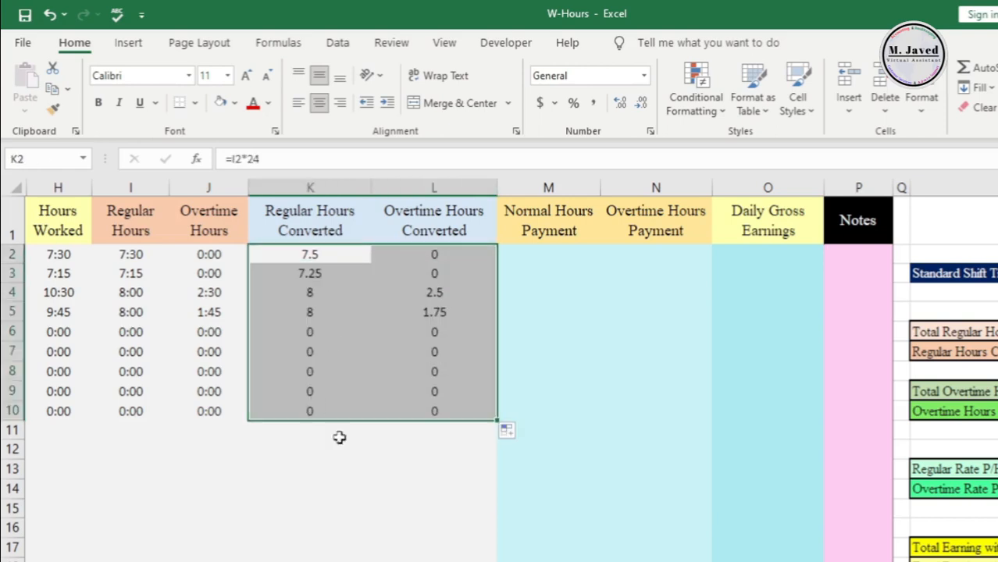
click(418, 447)
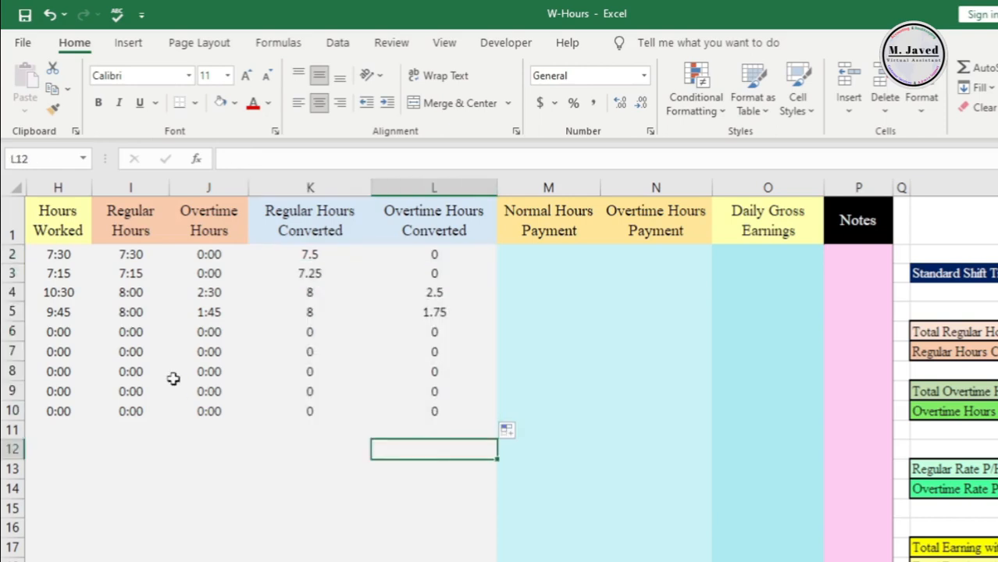
click(556, 256)
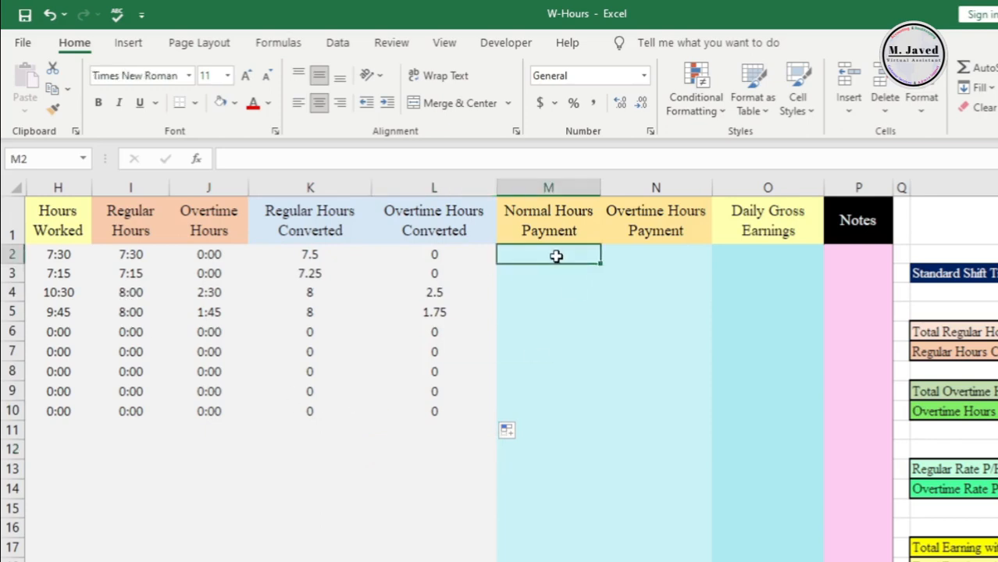
Step: Hide the Hours Worked, Regular Hours and Overtime Hours columns, H through J
drag(63, 188, 210, 185)
right_click(210, 186)
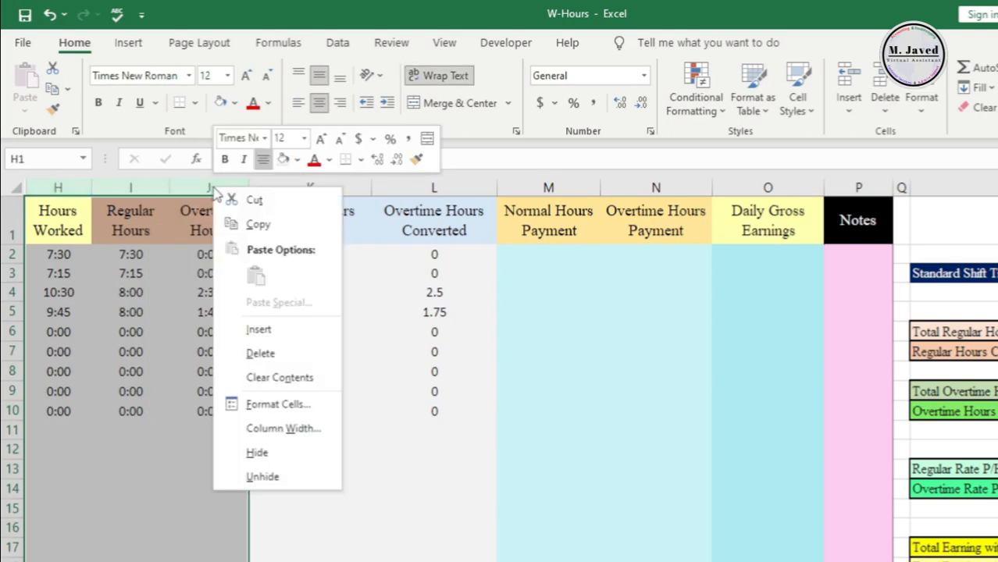
click(305, 454)
click(232, 453)
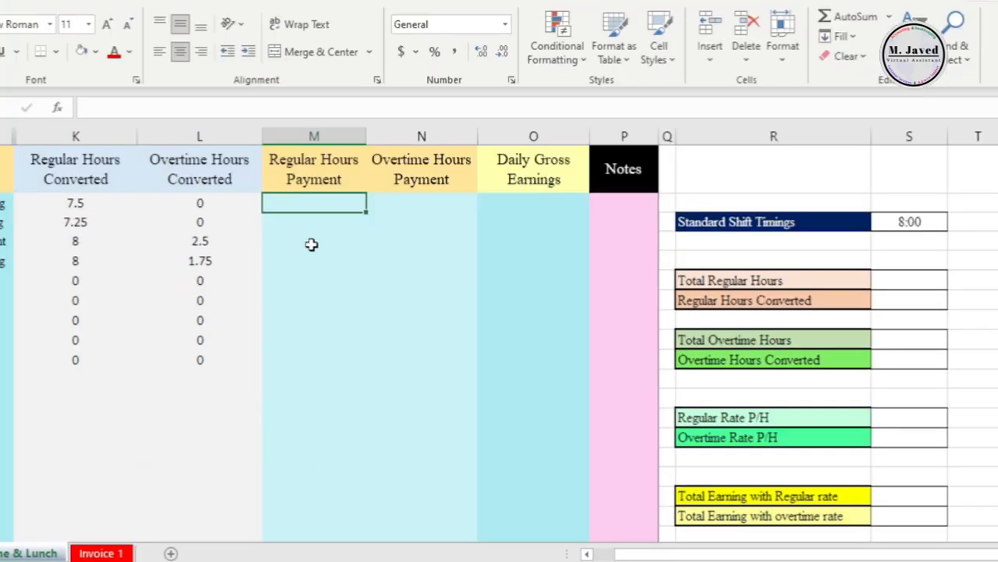
Step: Enter 25 as the Regular Rate P/H in S13 and 32 as the Overtime Rate P/H in S14
click(922, 418)
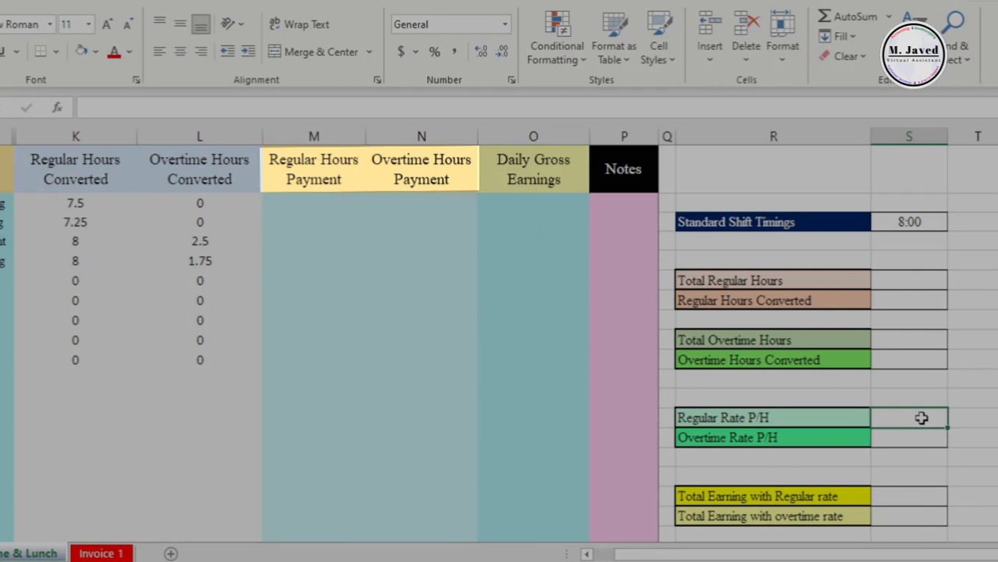
text(25)
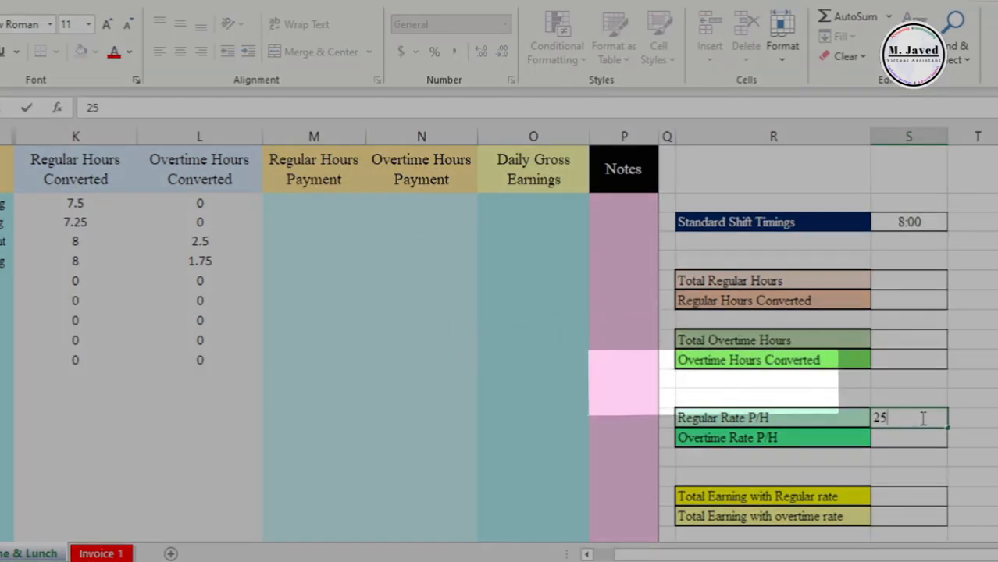
click(904, 438)
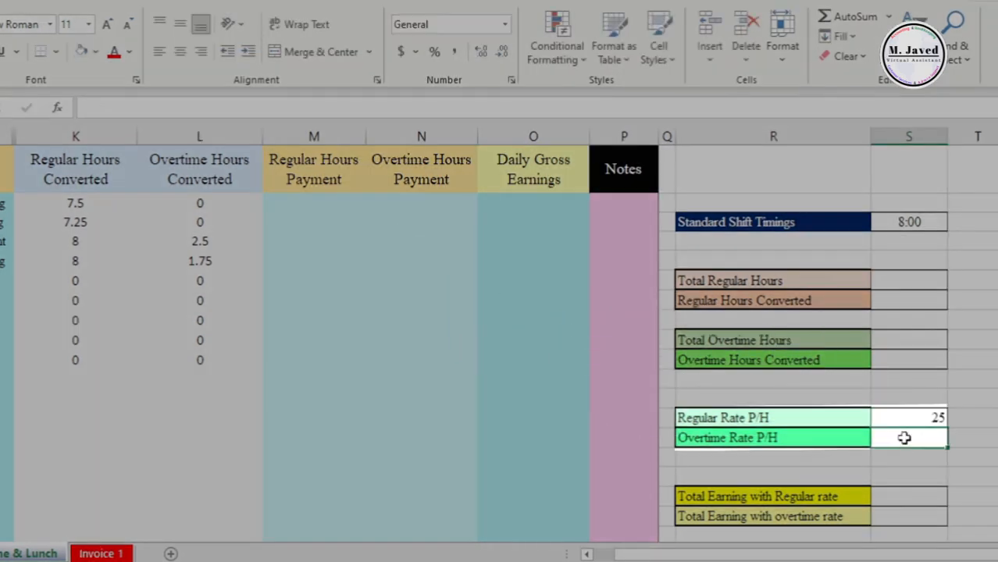
text(32)
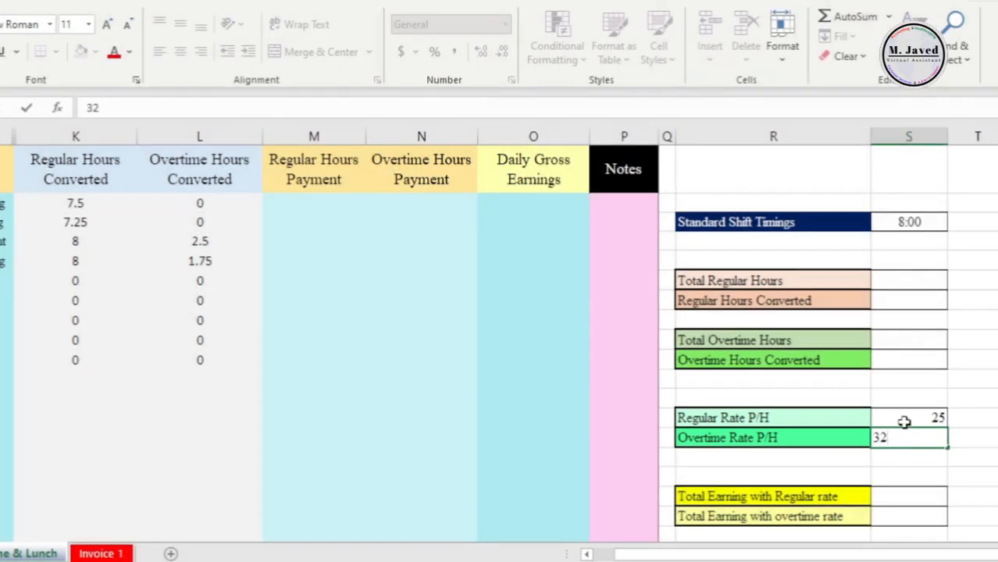
click(904, 420)
click(906, 436)
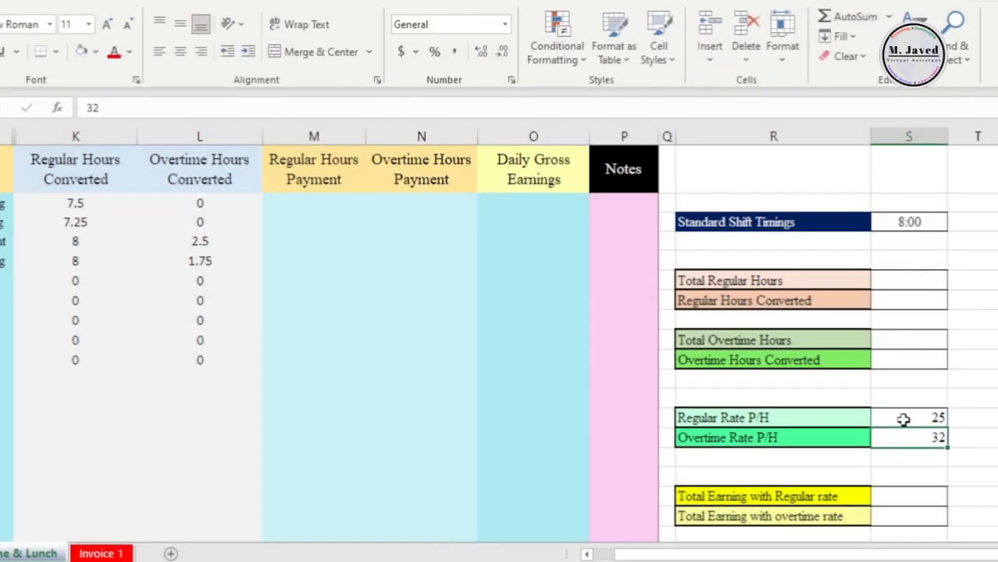
Step: Apply the dollar accounting number format to the two hourly rates in S13 and S14
click(321, 204)
drag(936, 424, 920, 437)
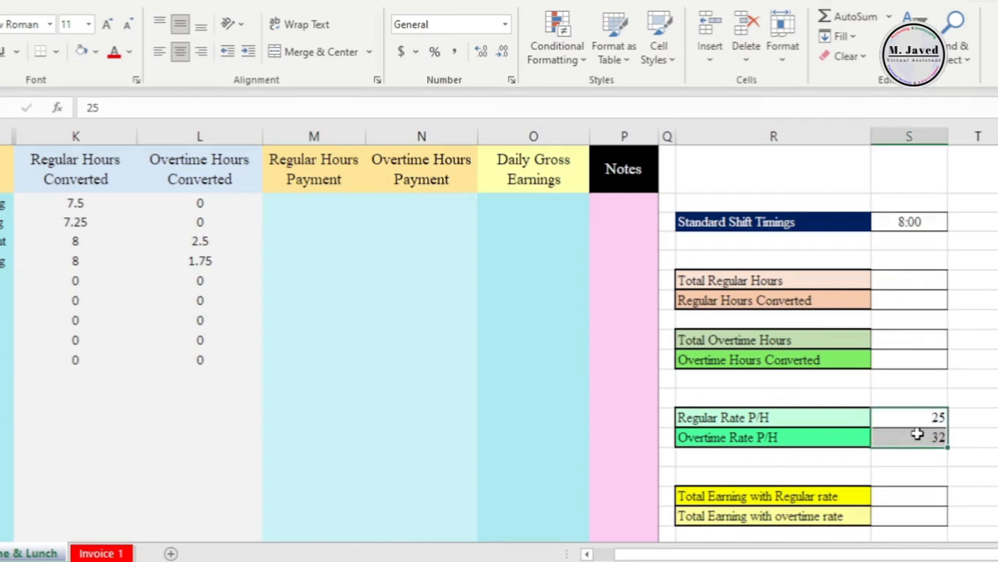
click(400, 52)
click(335, 261)
Step: Enter the formula =K2*$S$13 in M2 to calculate the Regular Hours Payment with an absolute rate reference
click(317, 207)
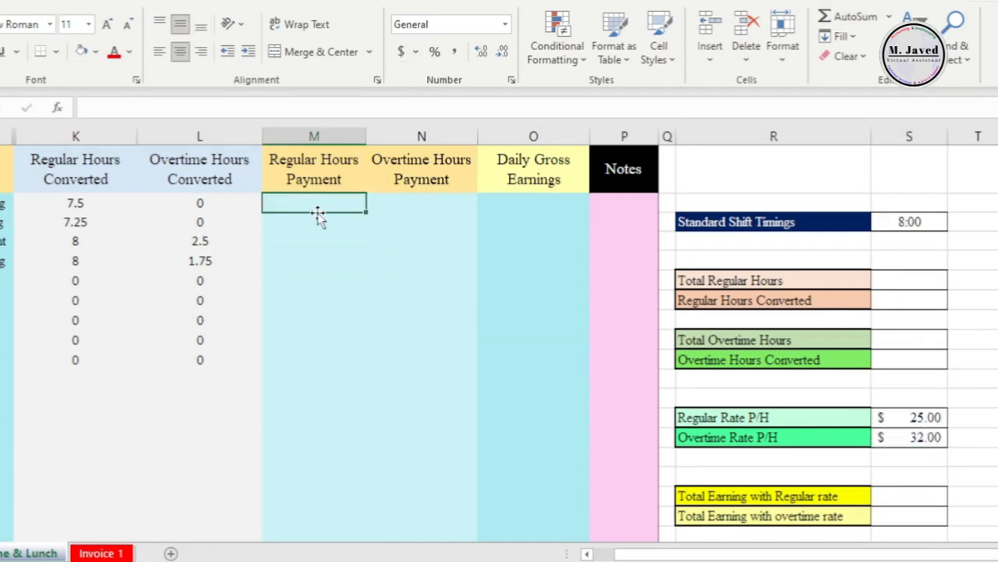
text(=)
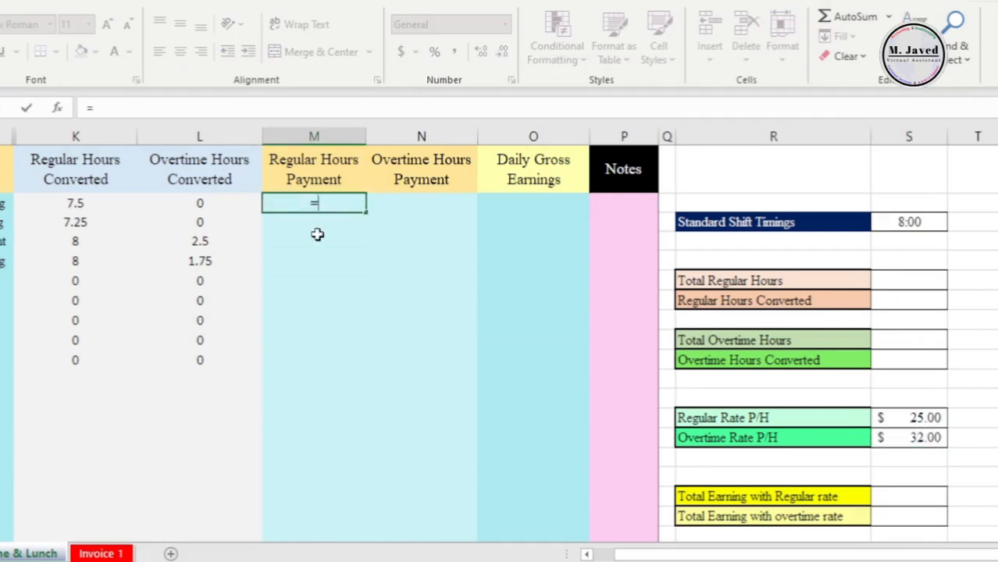
click(75, 203)
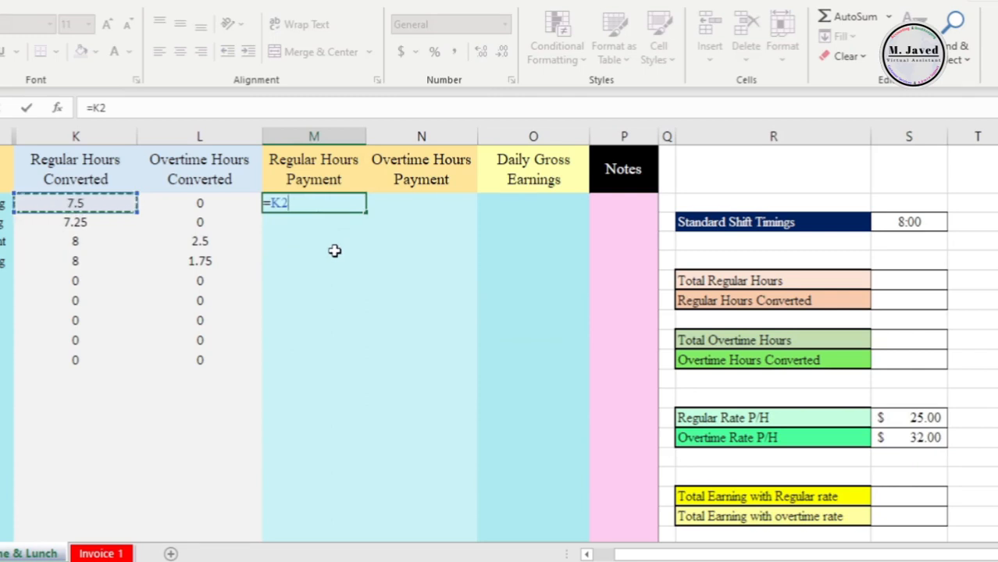
text(*)
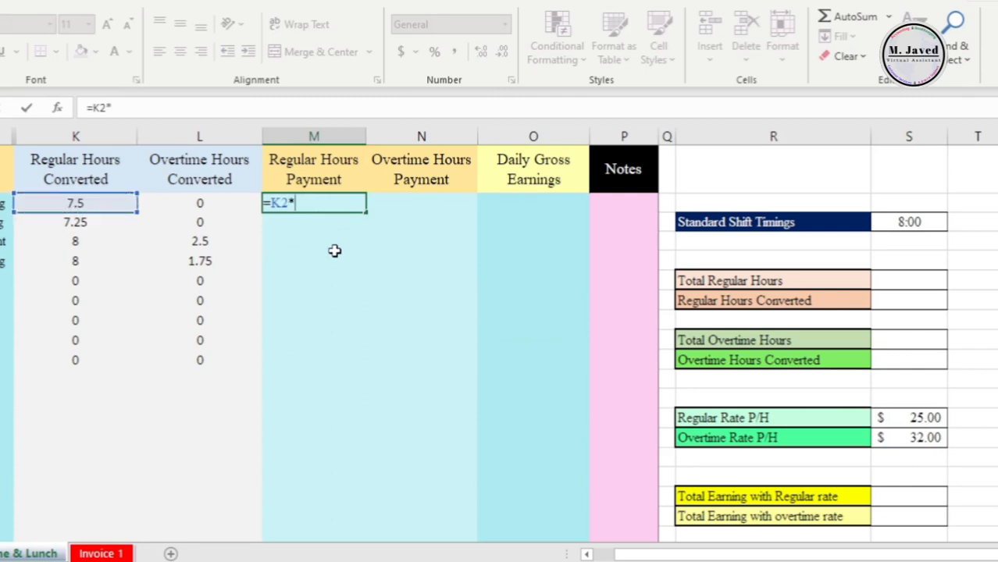
click(896, 419)
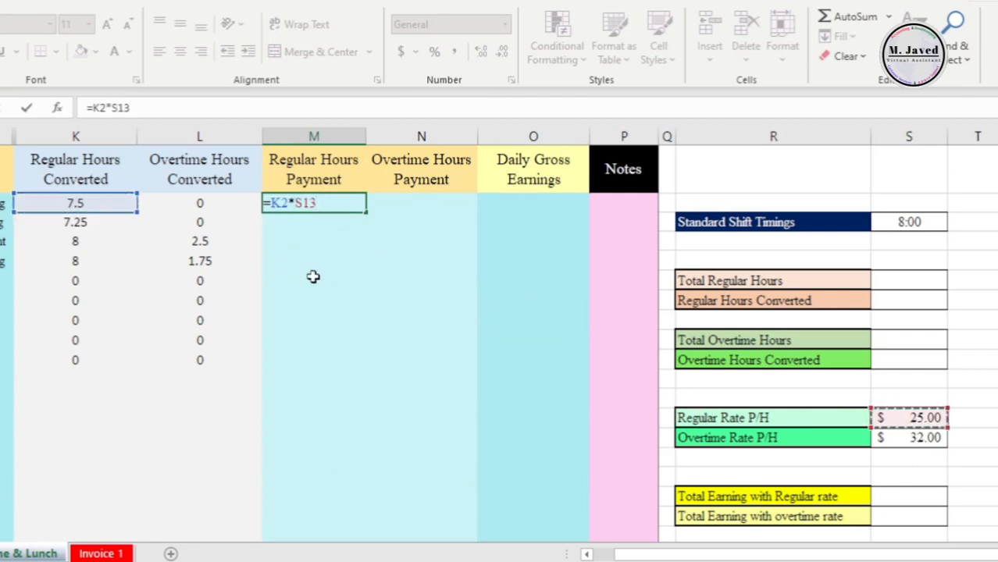
key(F4)
key(Return)
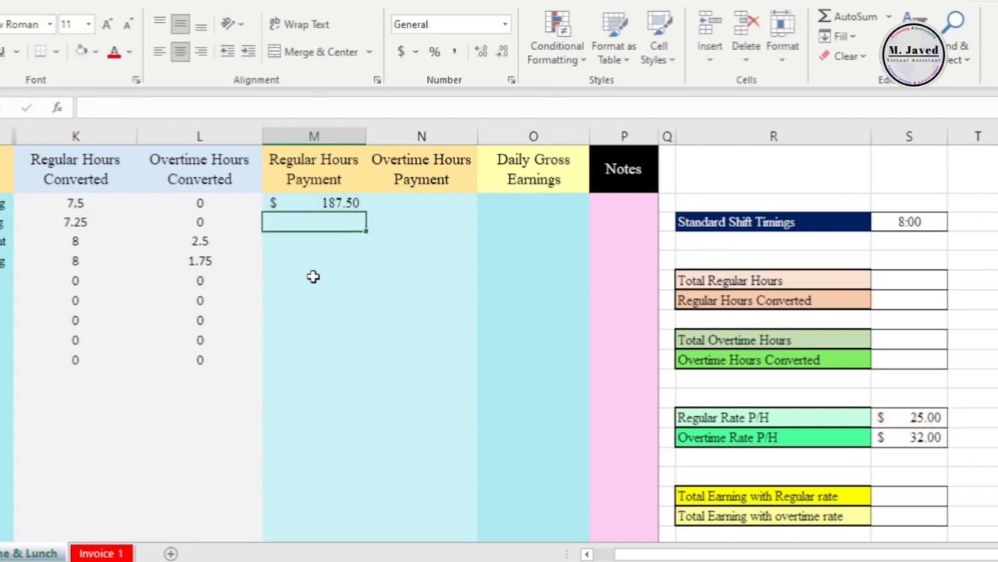
Step: Enter the formula =L2*$S$14 in N2 to calculate the Overtime Hours Payment with an absolute rate reference
click(421, 204)
text(=)
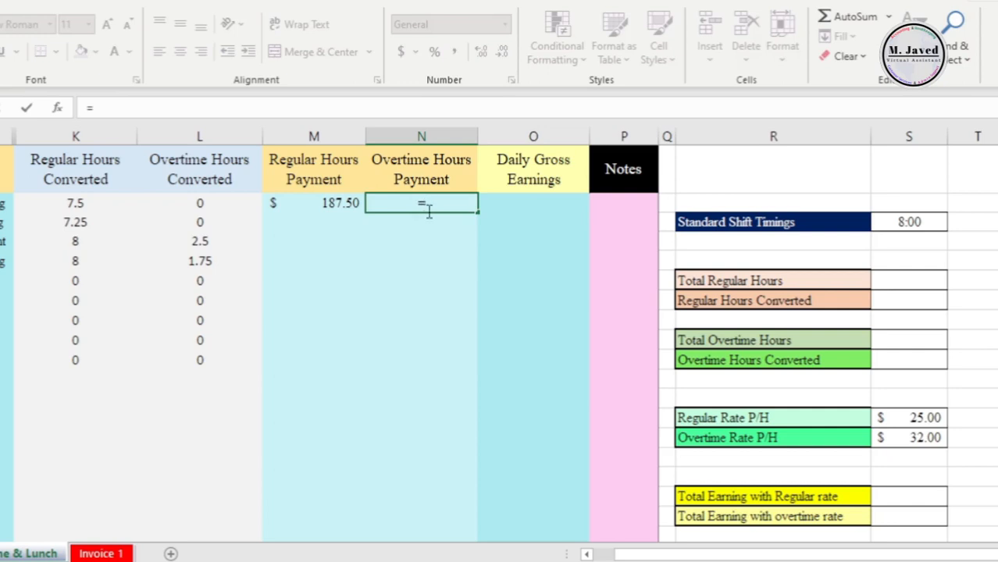
click(182, 207)
text(*)
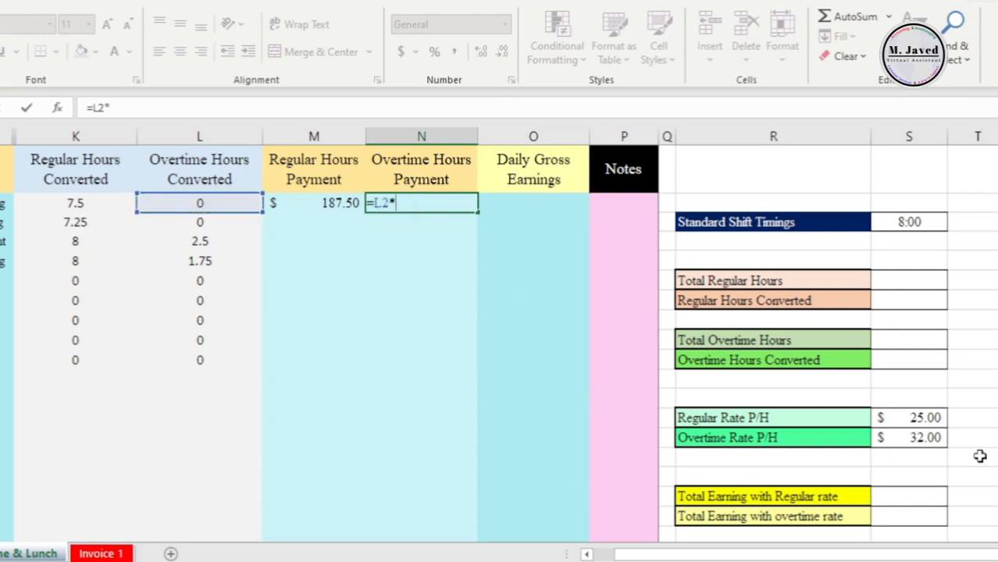
click(923, 438)
key(F4)
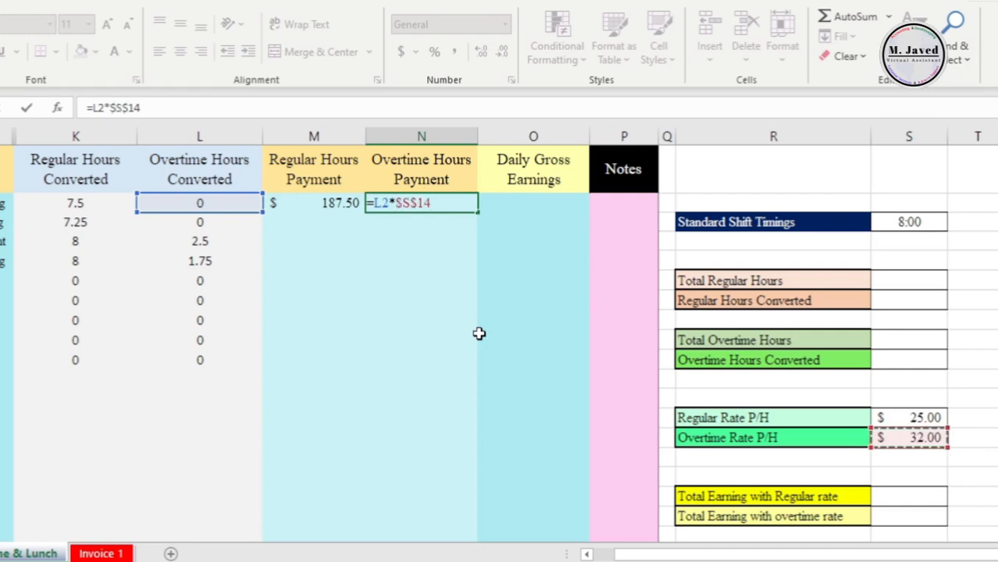
key(Return)
Step: Fill the Regular and Overtime Hours Payment formulas from row 2 down through row 10
click(433, 209)
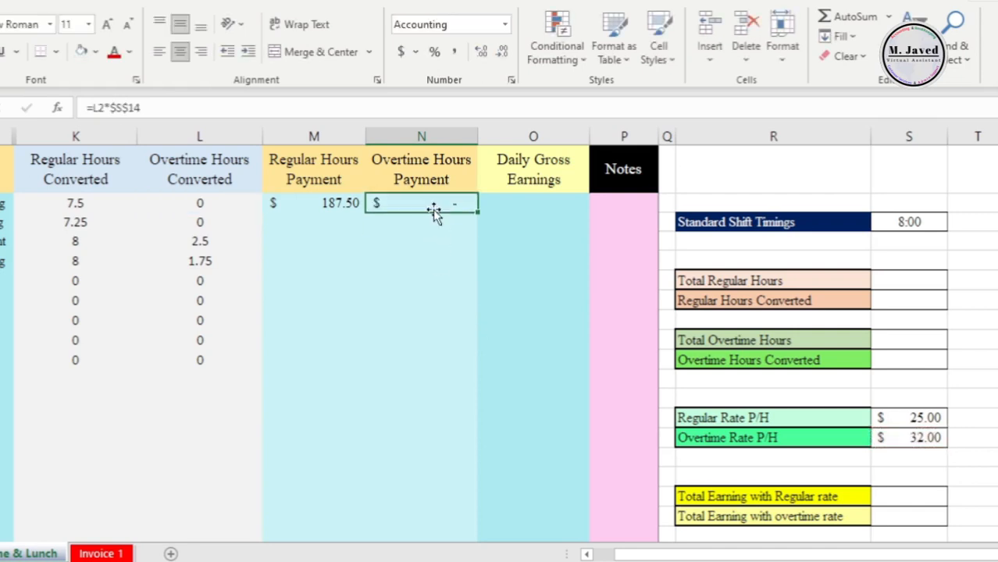
click(434, 277)
drag(301, 203, 468, 364)
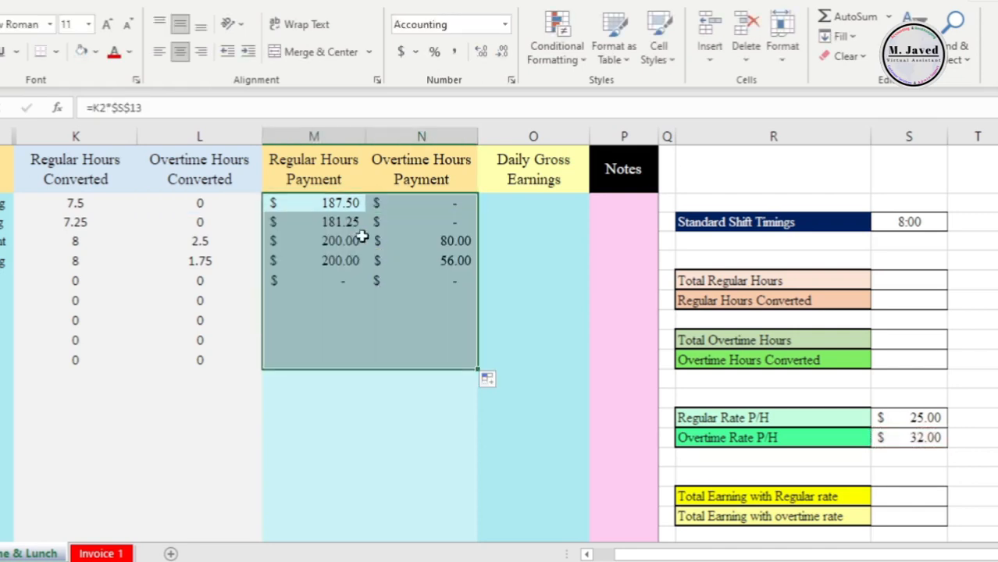
Step: Enter the formula =SUM(M2:N2) in O2 to calculate the Daily Gross Earnings
click(529, 206)
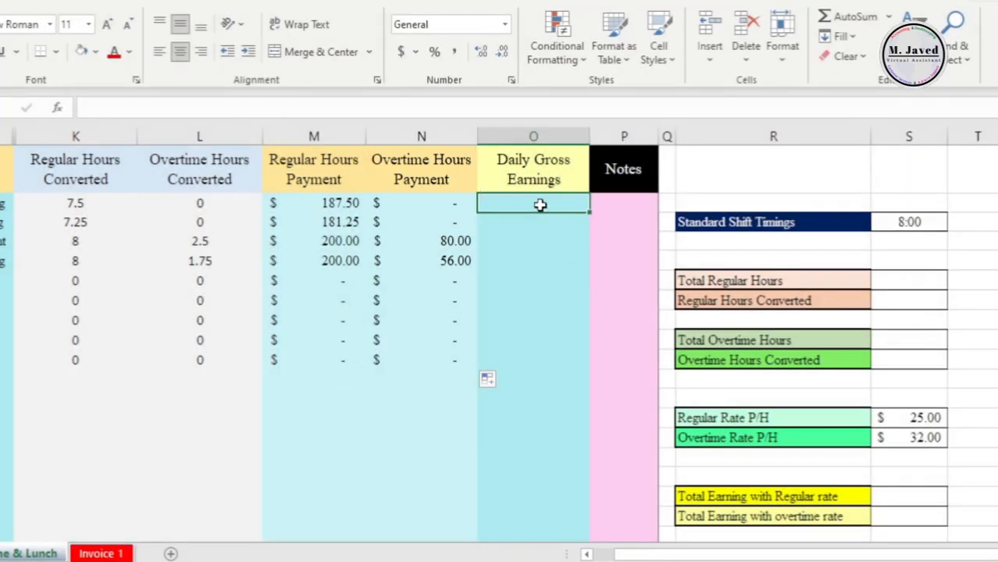
text(=)
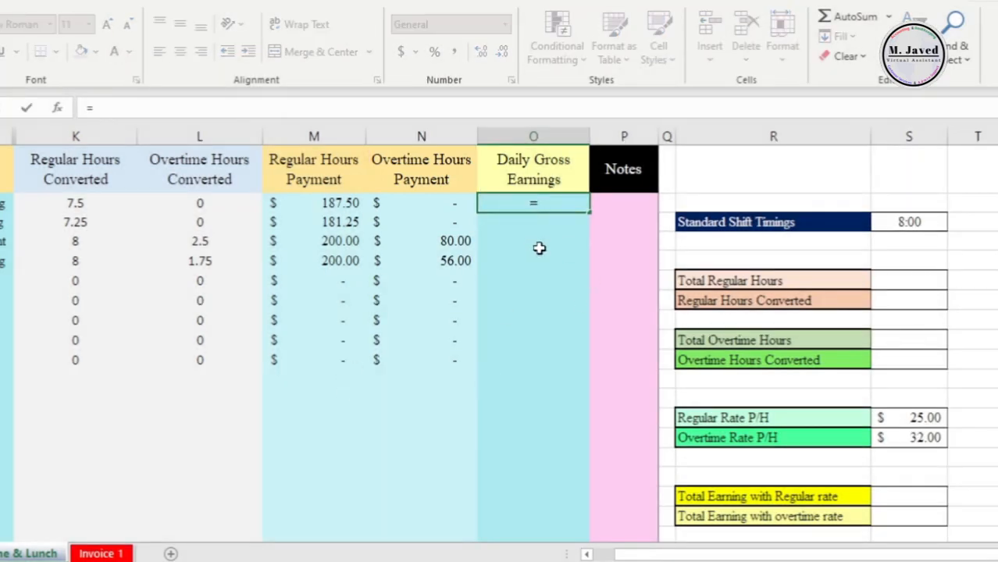
text(sum)
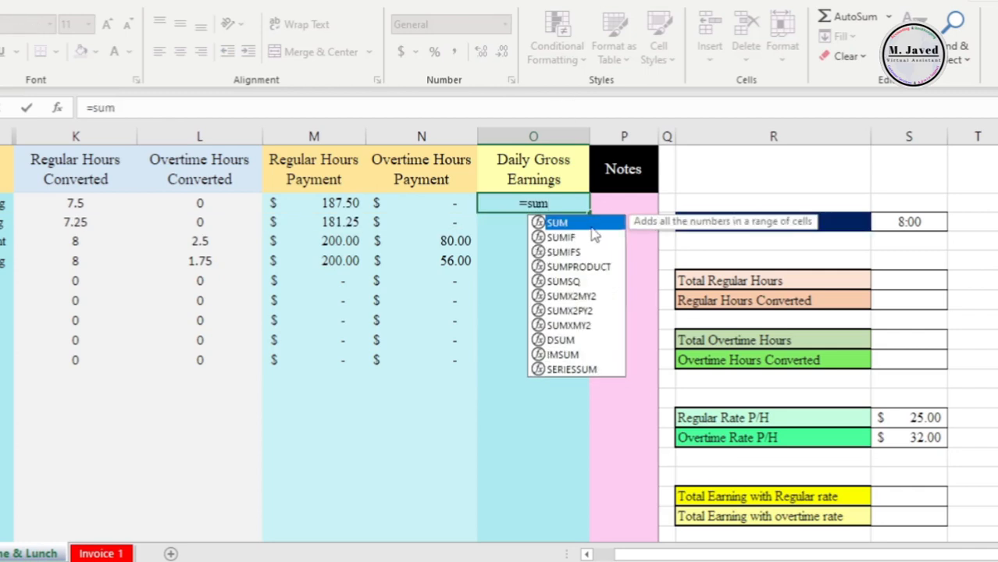
key(Tab)
drag(304, 203, 421, 204)
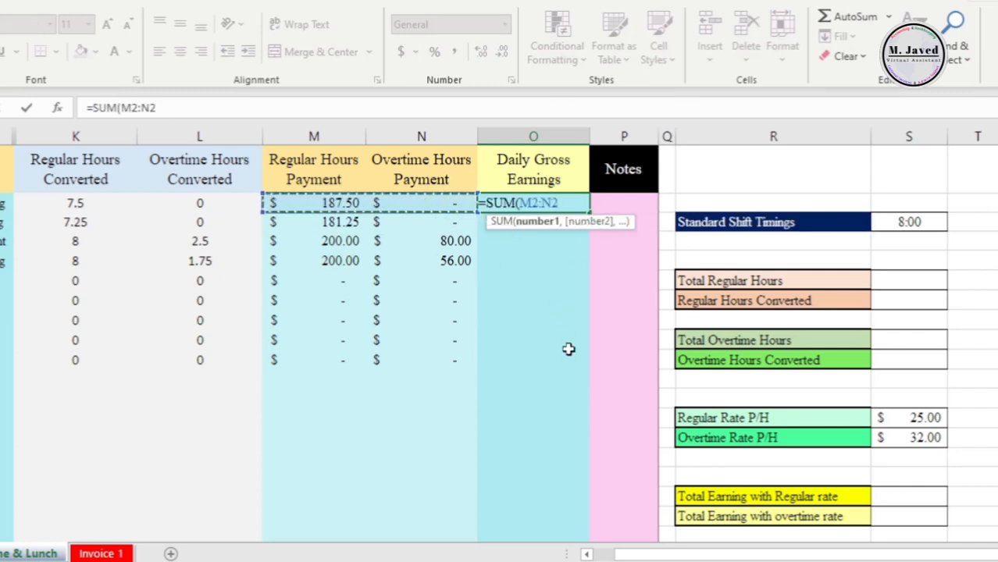
text())
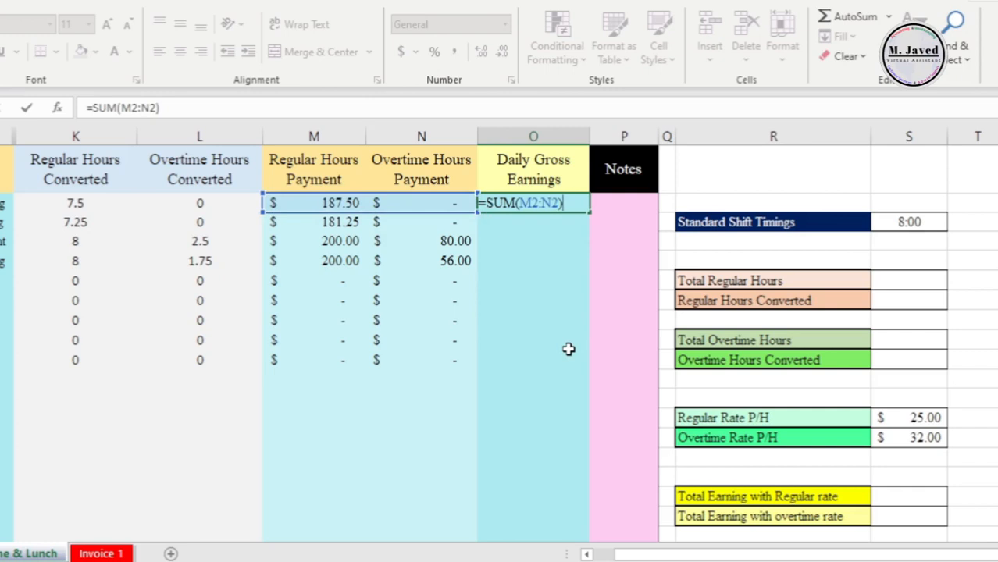
key(Return)
Step: Fill the Daily Gross Earnings formula from O2 down through O10
click(554, 202)
drag(589, 213, 583, 361)
click(525, 423)
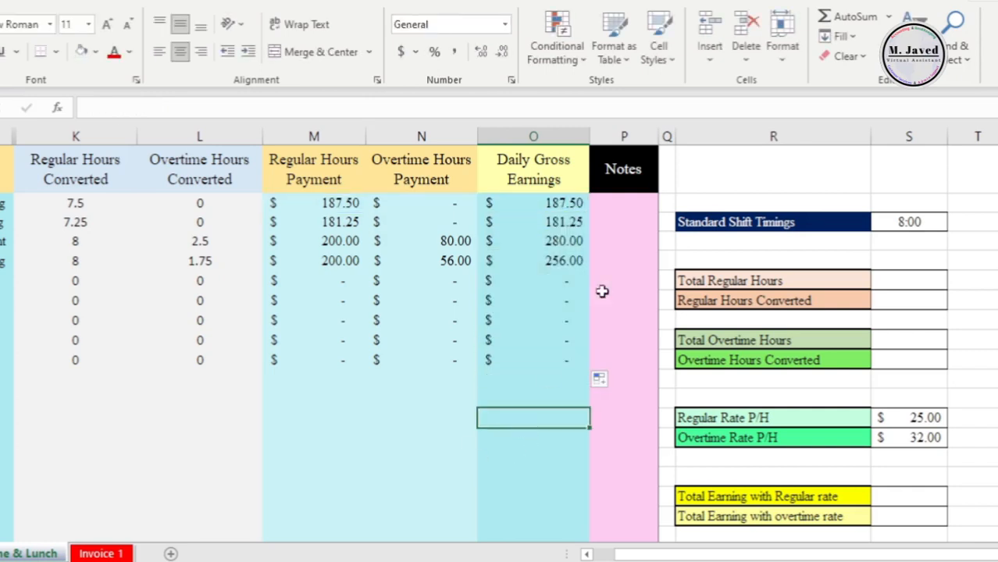
Step: Enter the note "All Done" in P2 and fill it down through P5
click(624, 203)
text(All Do)
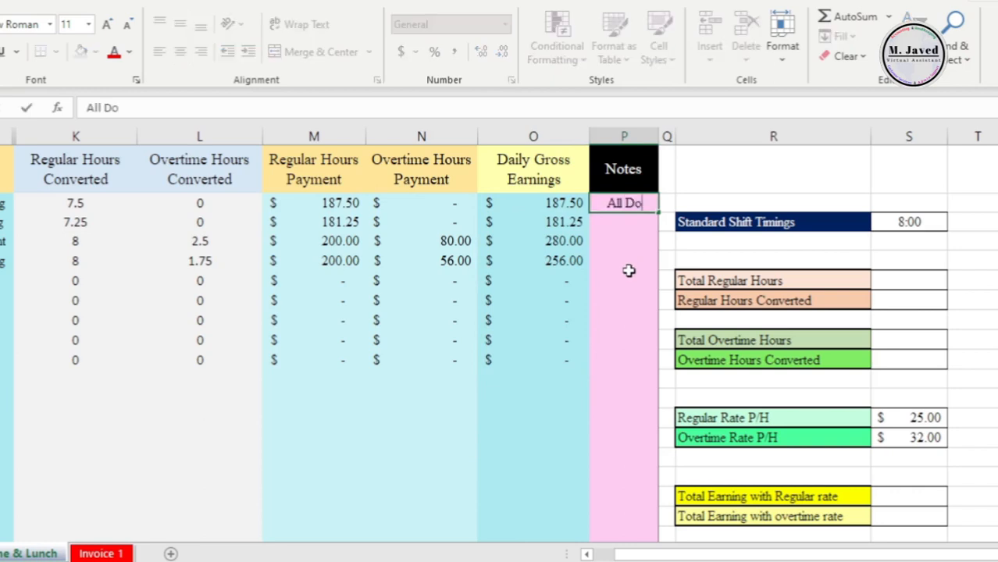
text(ne)
key(Return)
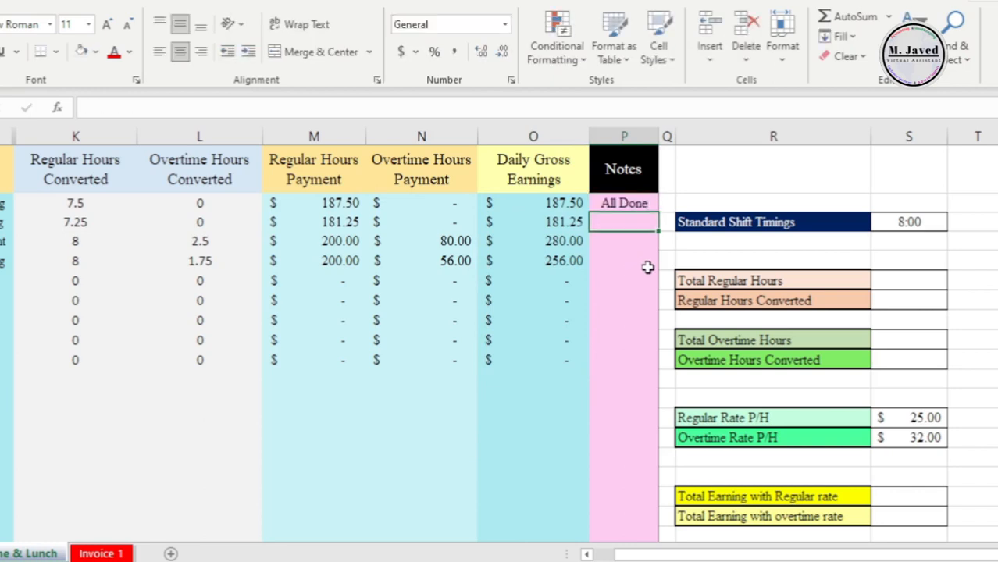
click(625, 205)
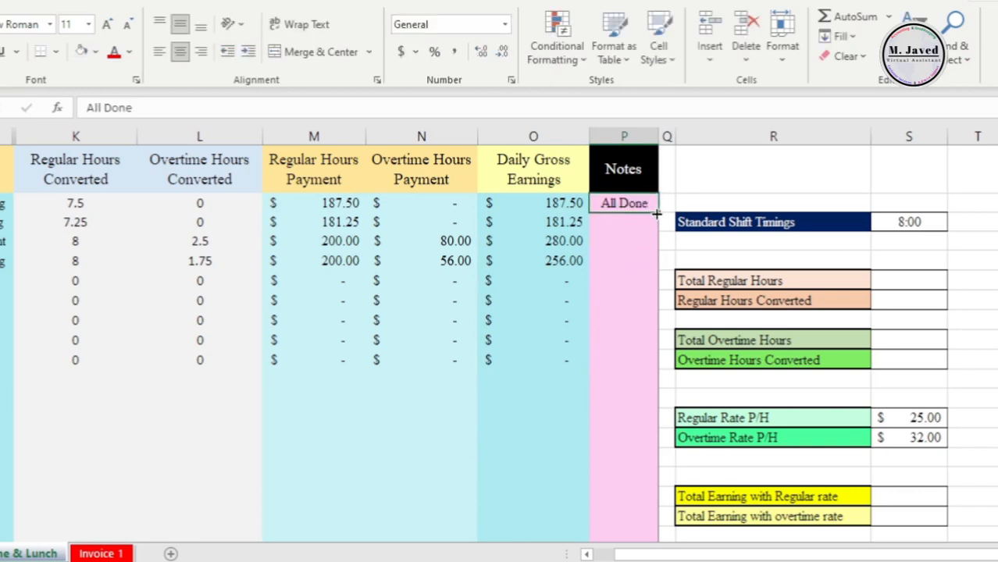
drag(657, 213, 646, 263)
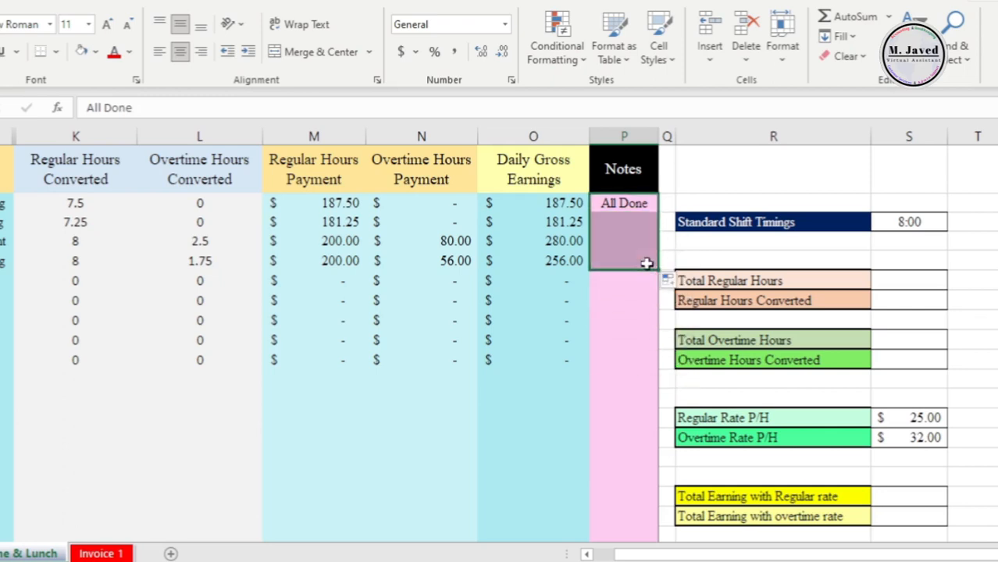
click(626, 284)
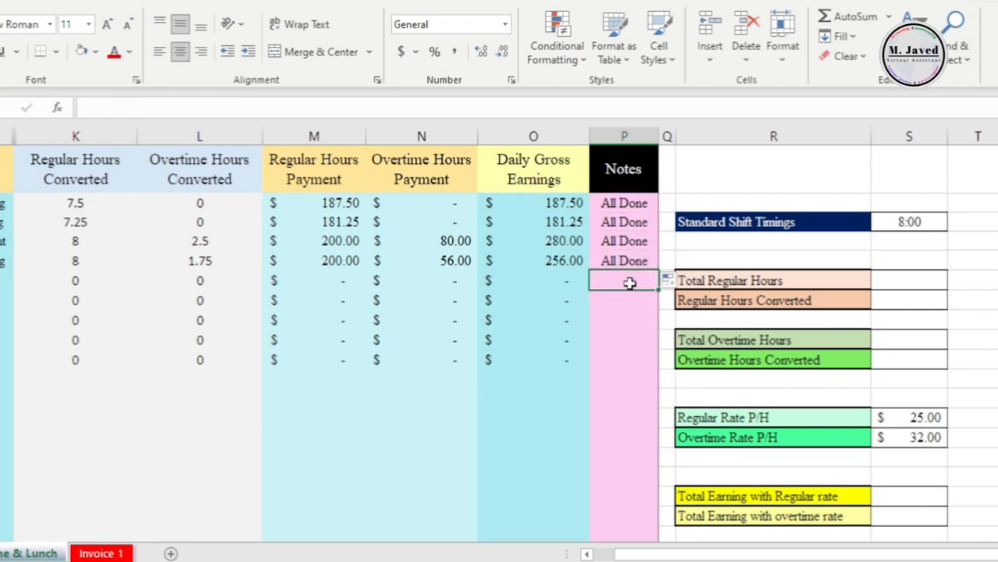
Step: Enter the formula =SUM(K:K) in S7 to total the Regular Hours Converted over the whole column
click(904, 279)
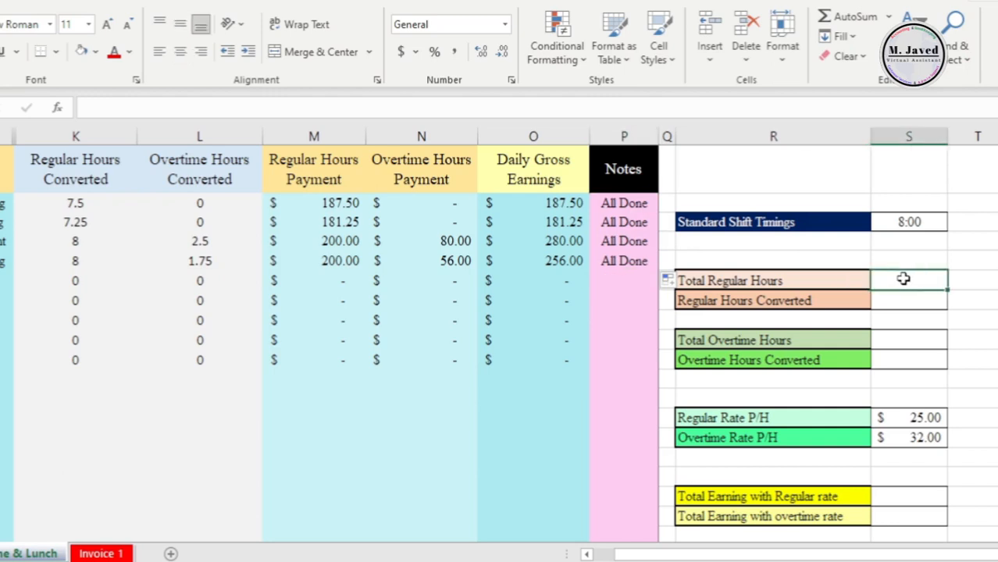
click(903, 300)
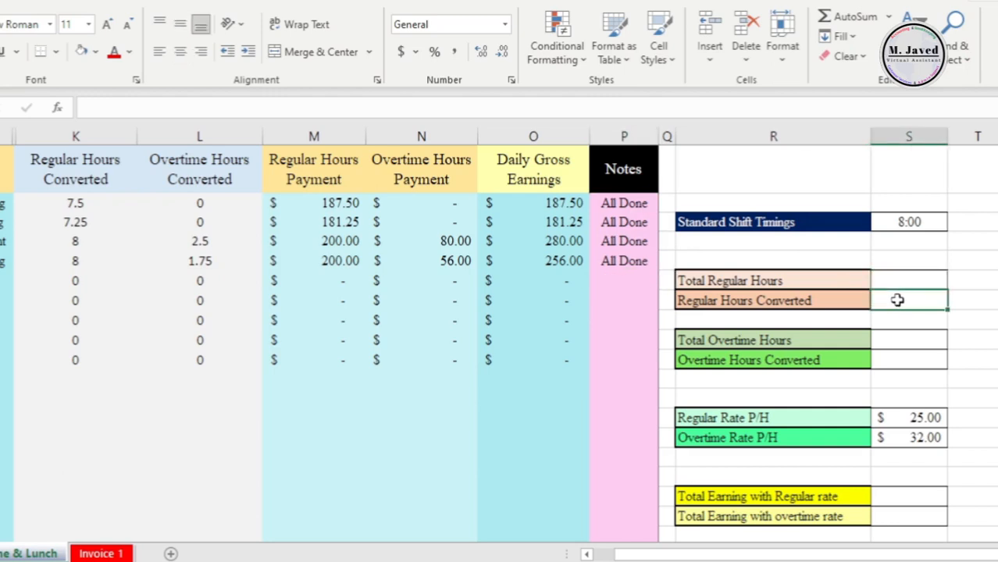
text(=)
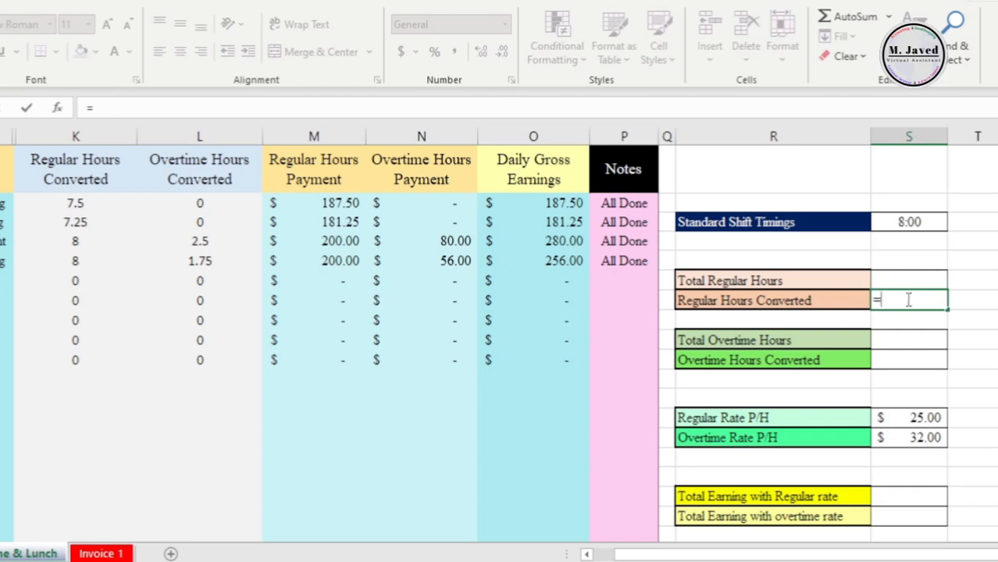
text(sum)
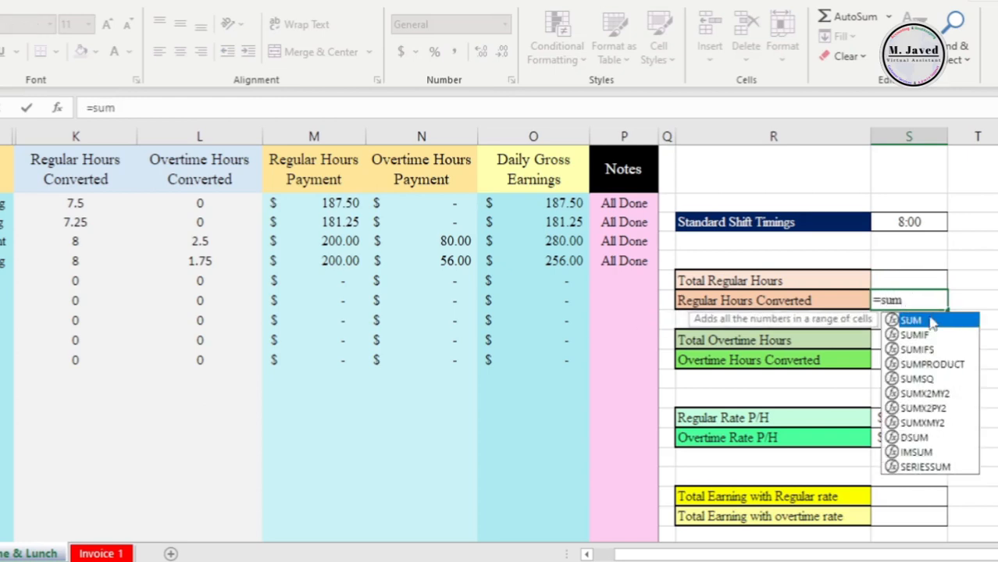
double_click(932, 321)
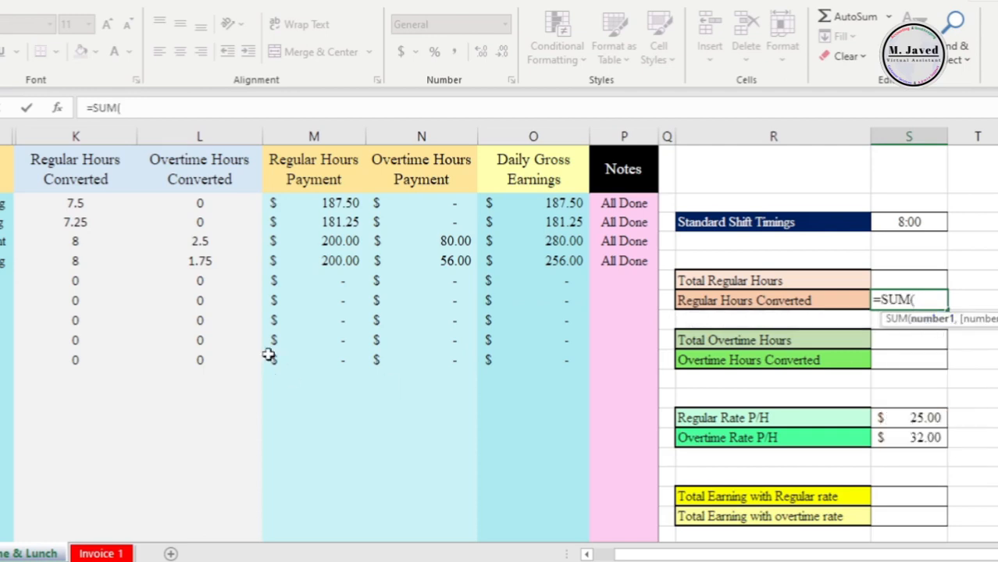
drag(78, 202, 83, 491)
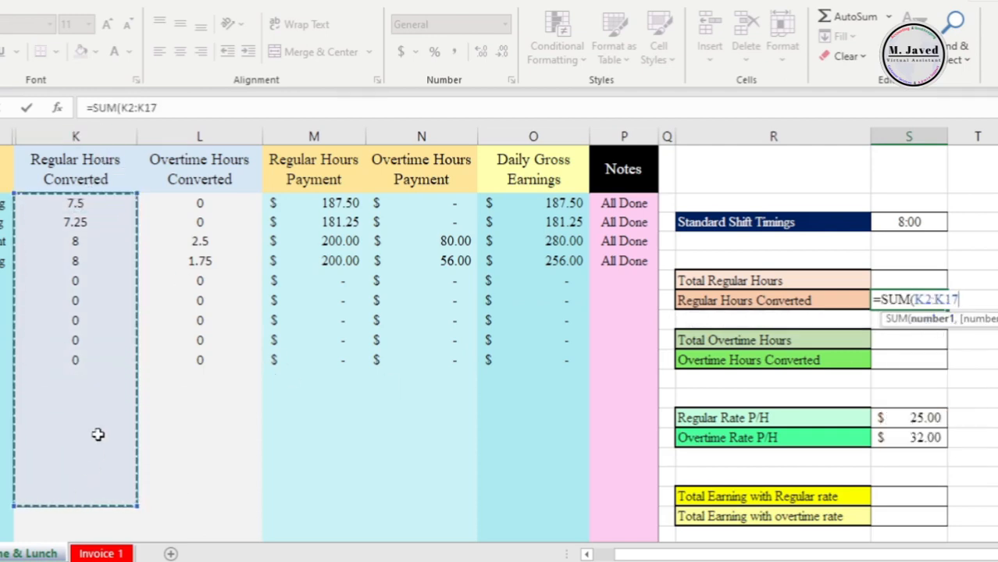
click(88, 129)
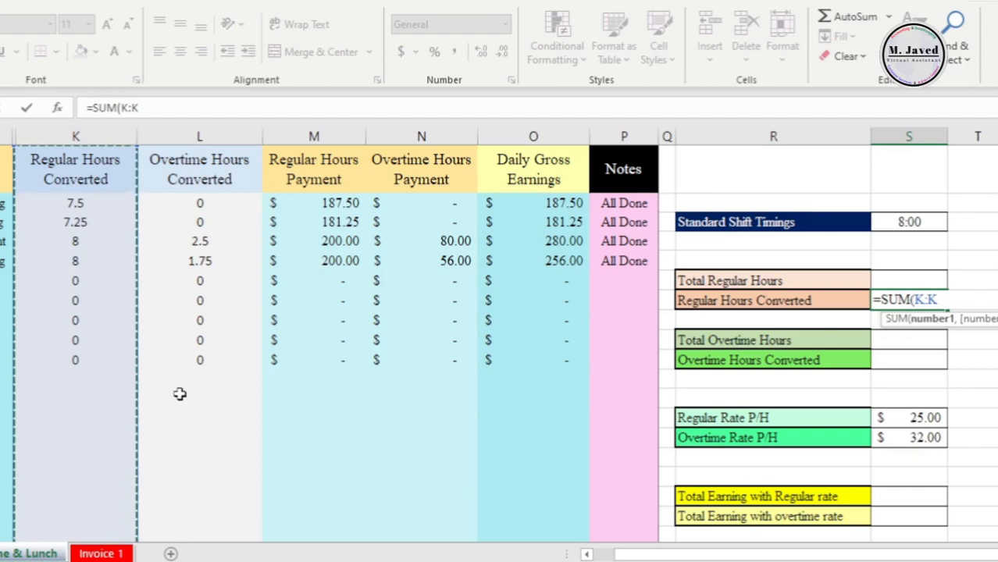
text())
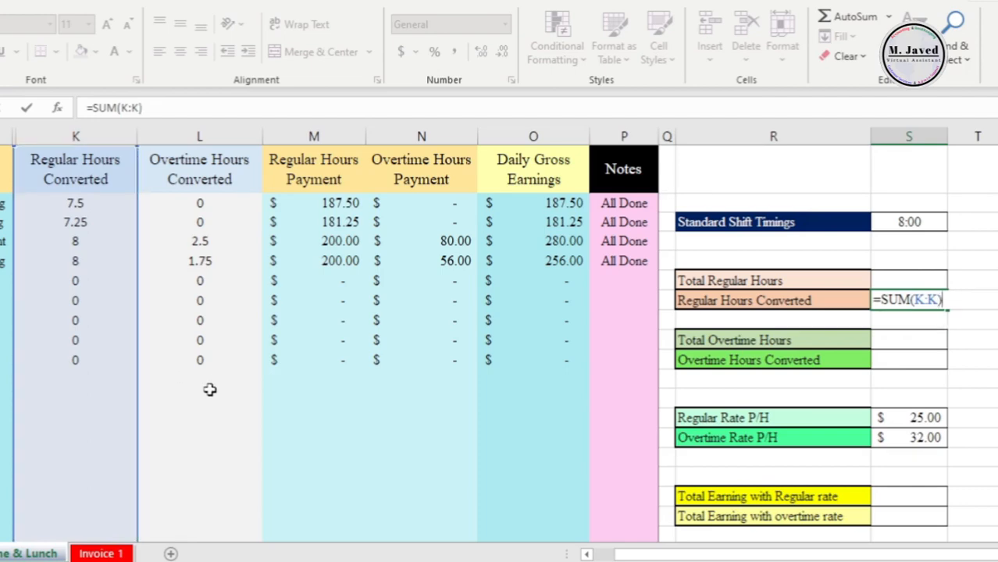
key(Return)
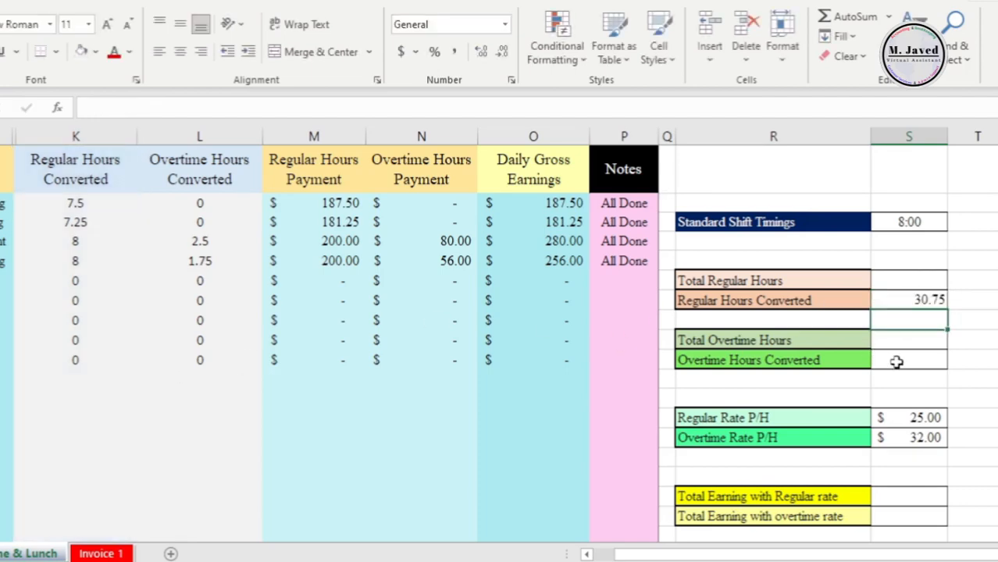
click(912, 299)
Step: Enter the formula =SUM(L:L) in S10 to total the Overtime Hours Converted over the whole column
click(906, 359)
text(=)
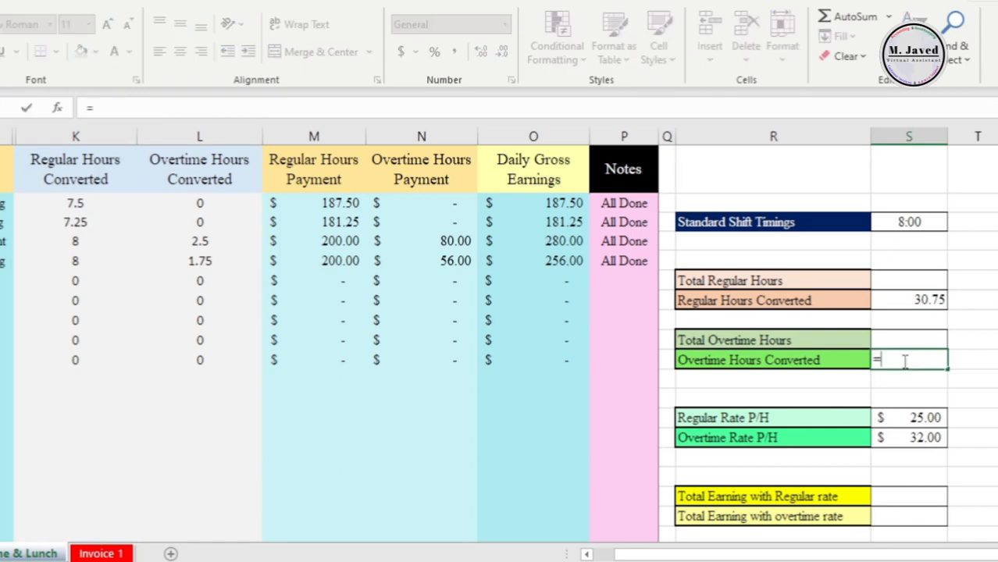
text(sum)
double_click(937, 382)
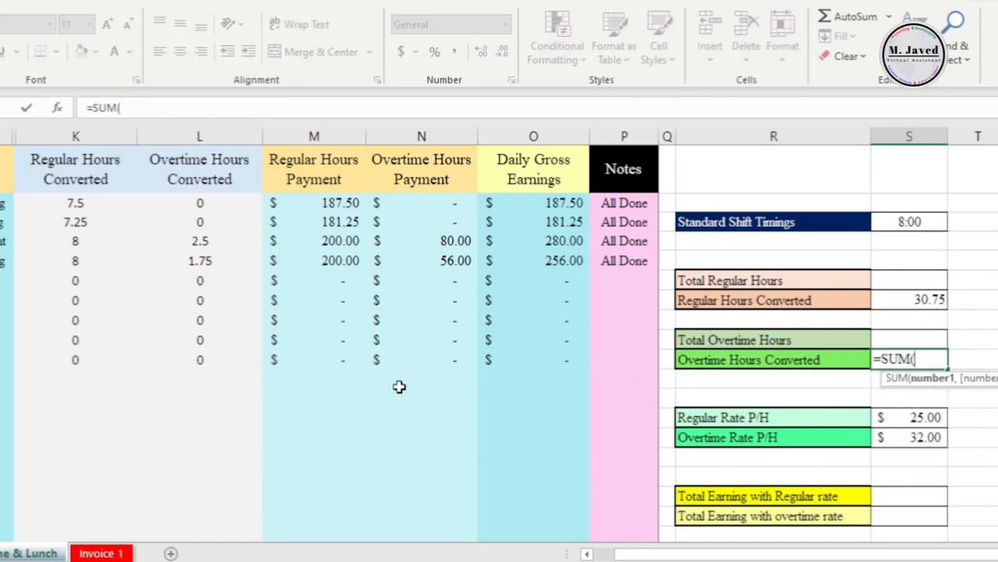
click(211, 137)
text())
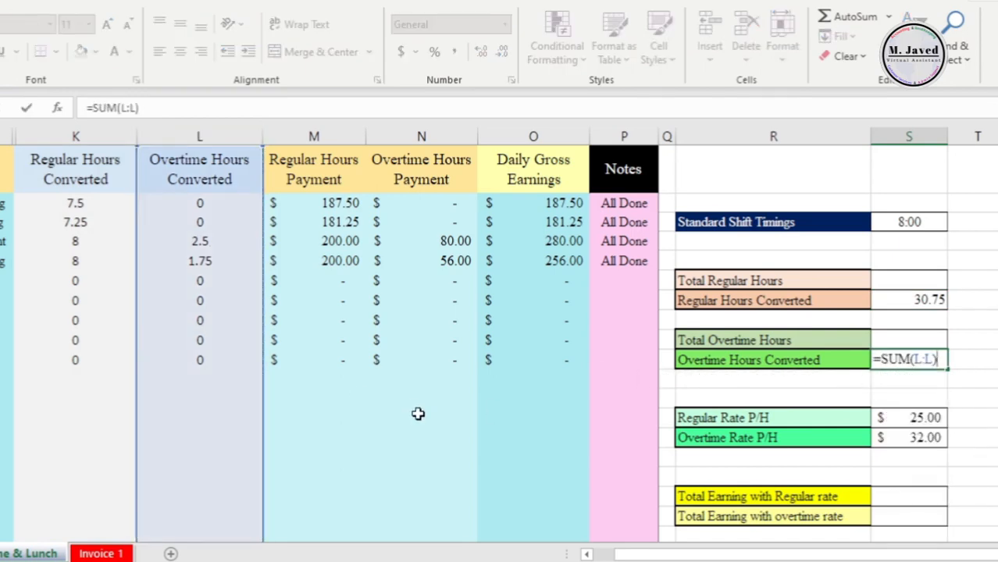
key(Return)
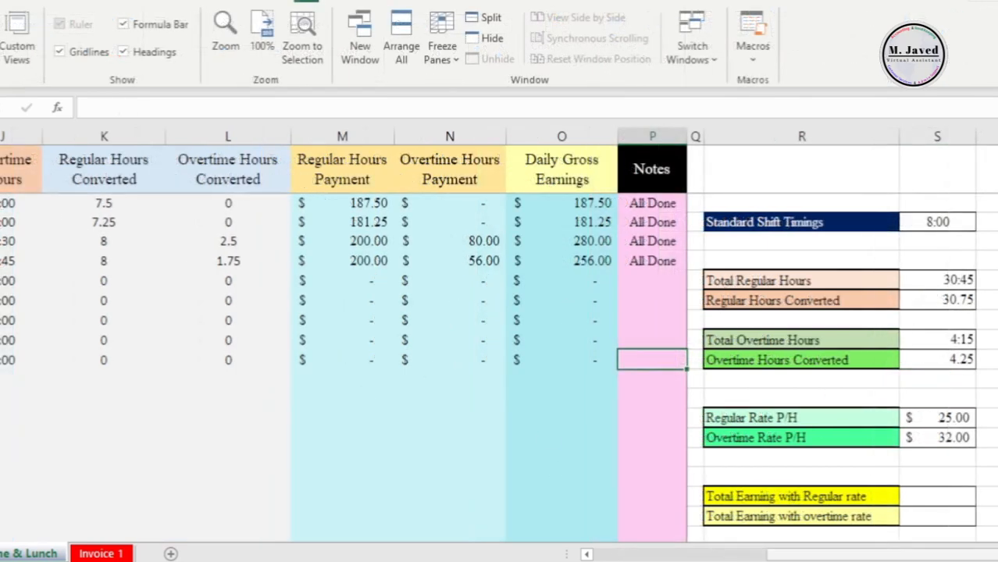
Step: Enter the formula =S7*S13 in S17 to calculate the Total Earning with Regular rate
scroll(500, 344, right, 5)
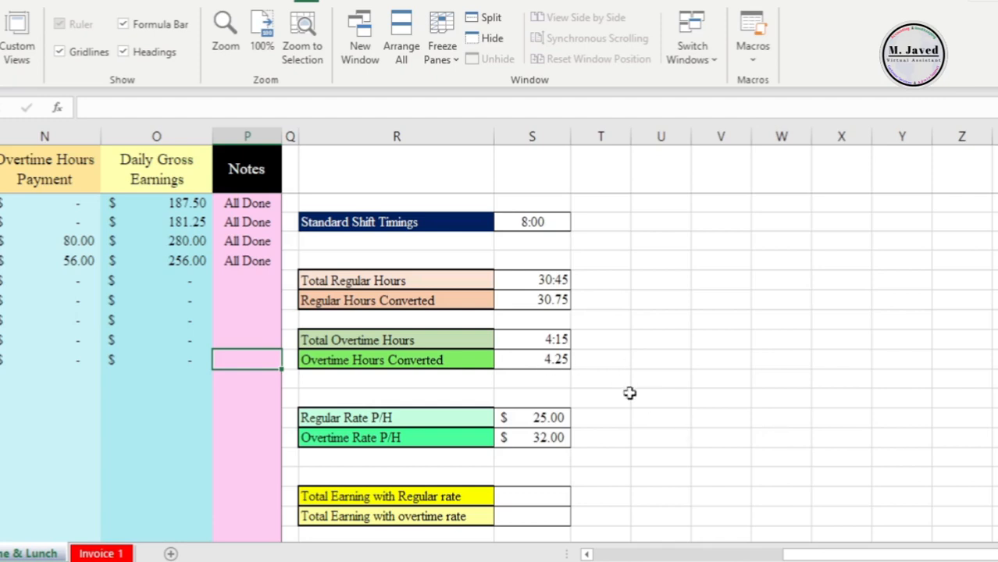
scroll(629, 392, down, 1)
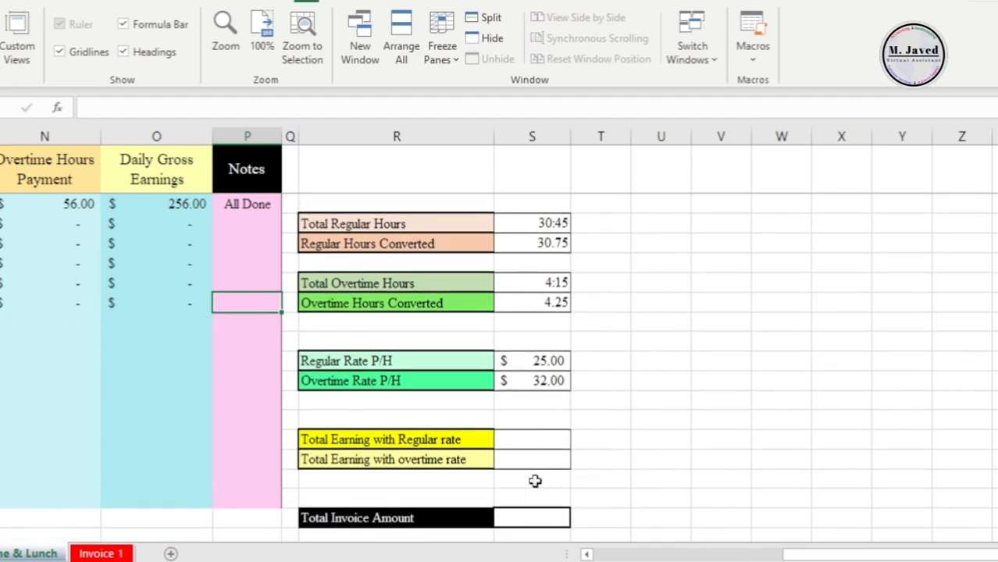
click(537, 440)
text(=)
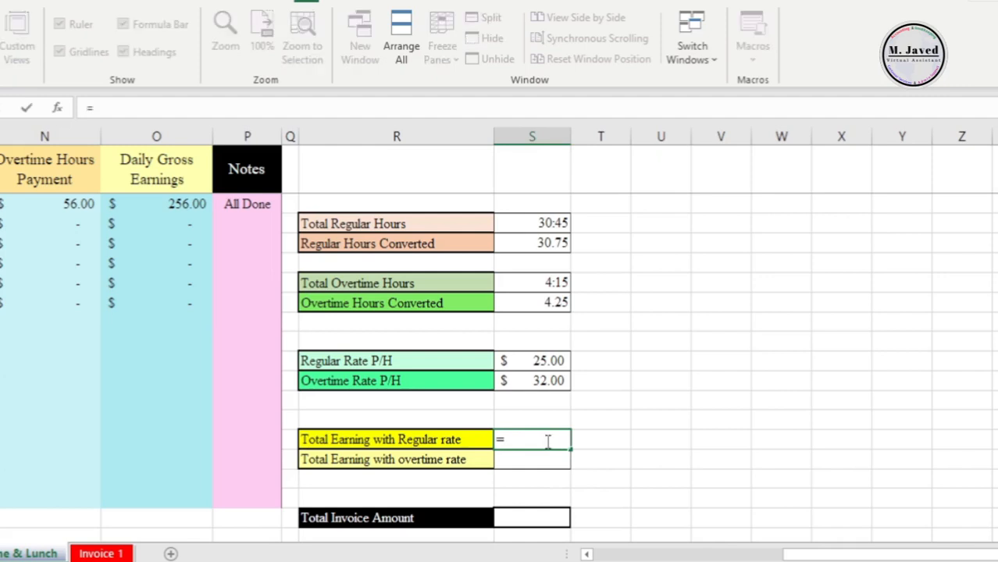
click(548, 248)
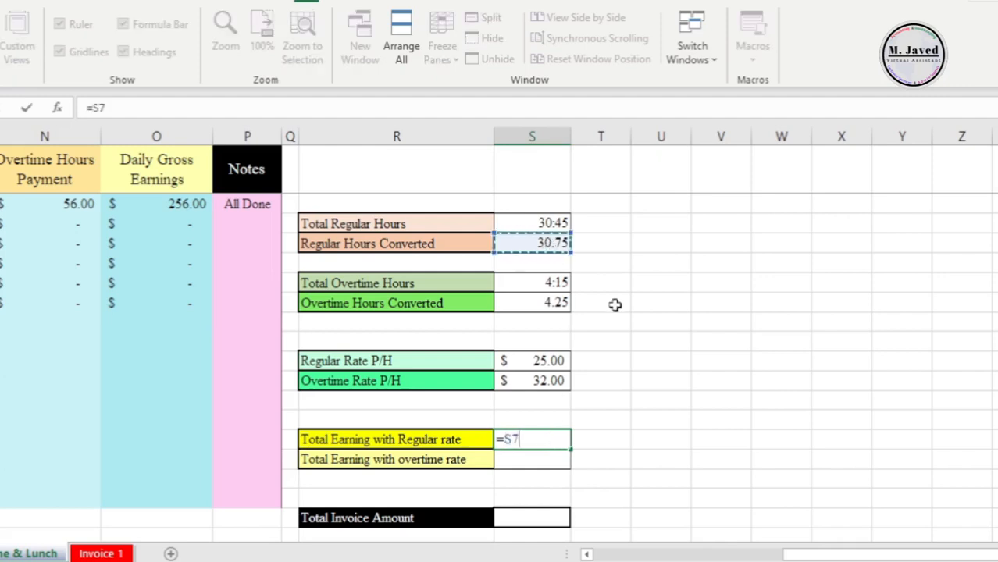
text(*)
click(556, 359)
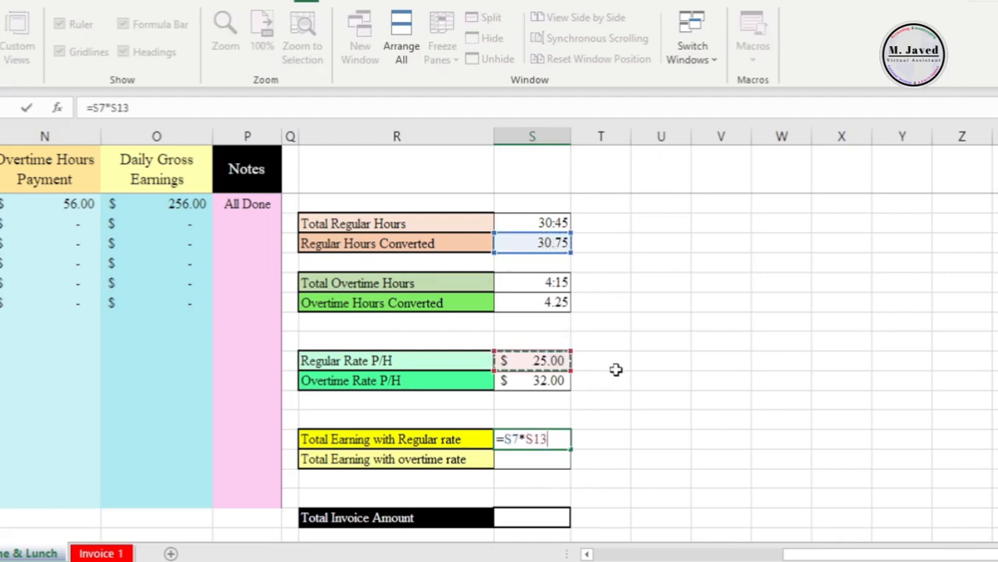
key(Return)
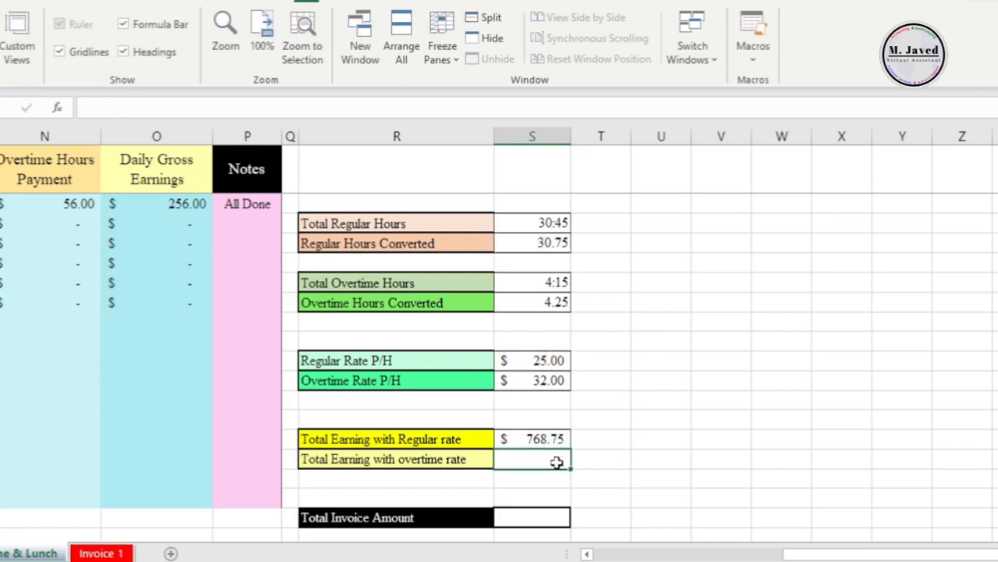
Step: Enter the formula =S10*S14 in S18 to calculate the Total Earning with overtime rate
text(=)
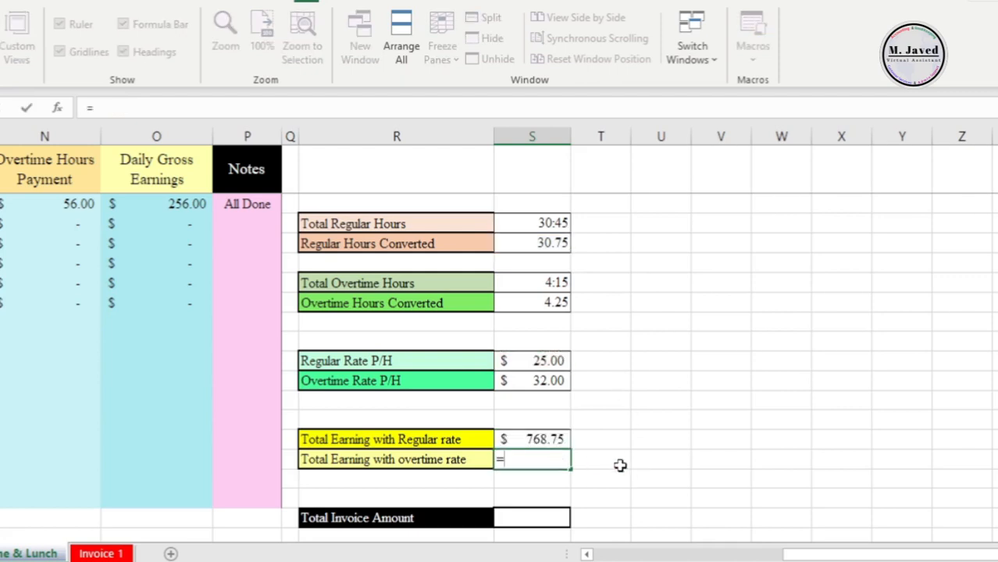
click(534, 302)
text(*)
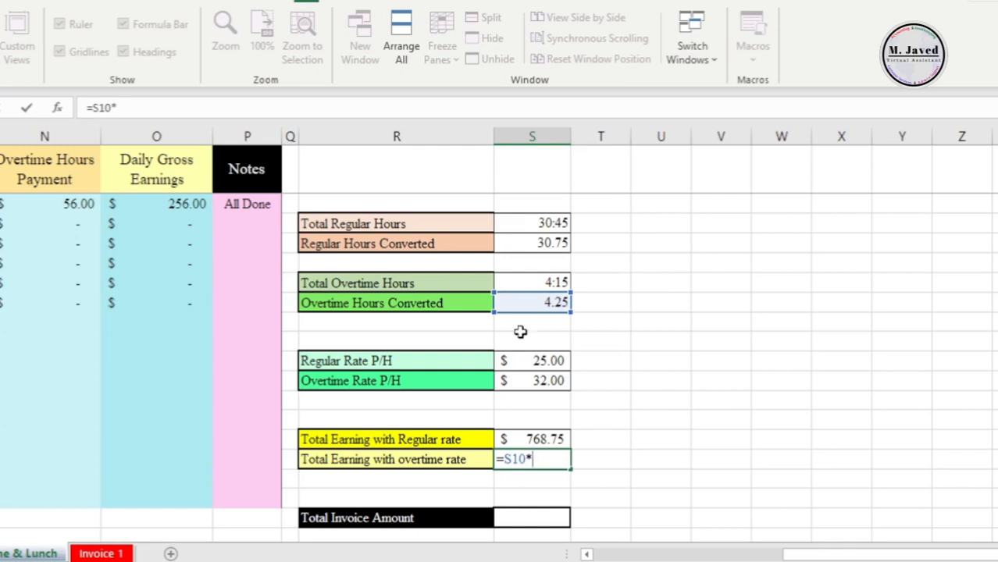
click(535, 380)
key(Return)
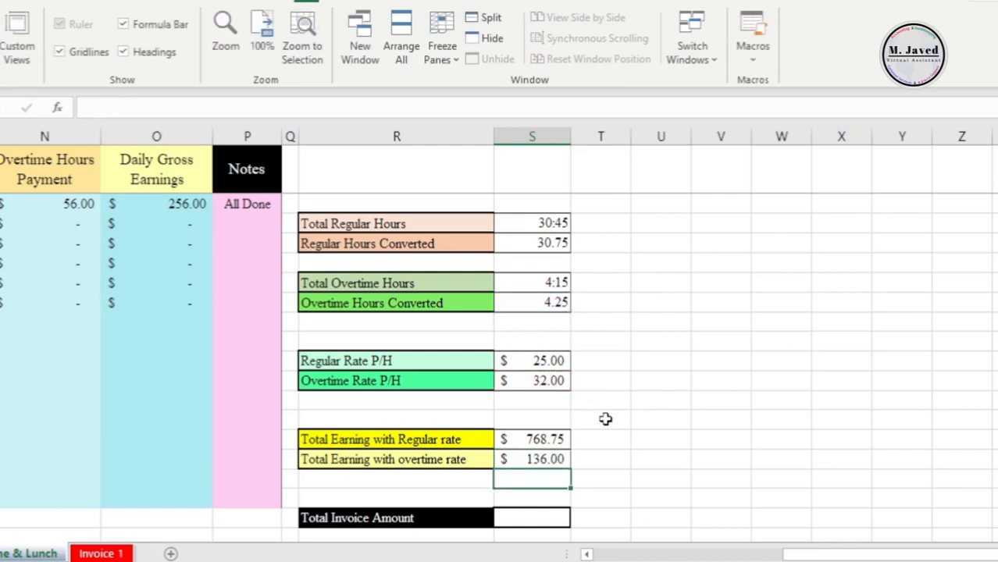
Step: Enter the formula =SUM(S17:S18) in S21 to calculate the Total Invoice Amount
scroll(601, 419, down, 1)
click(546, 457)
scroll(651, 440, down, 1)
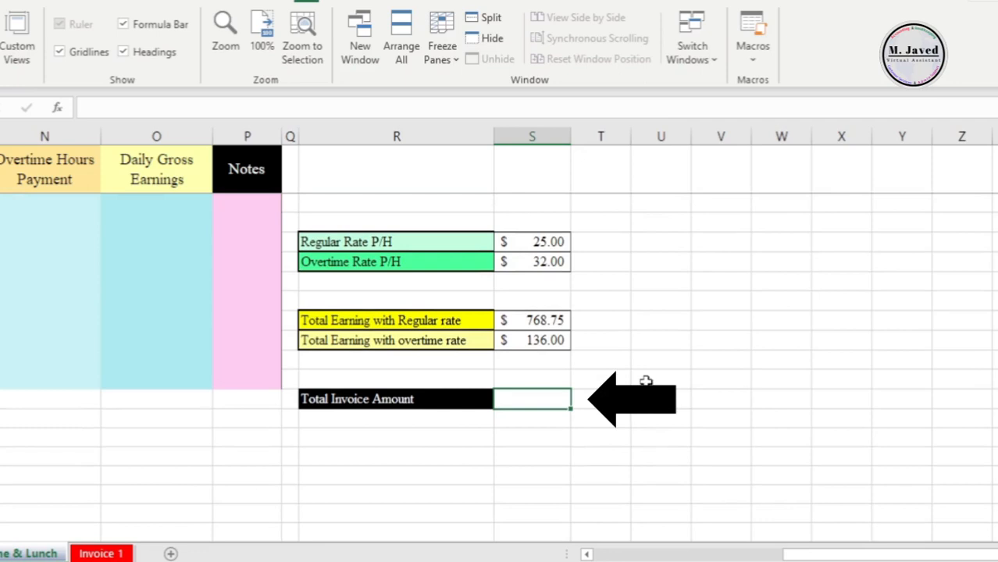
text(=sum)
double_click(572, 422)
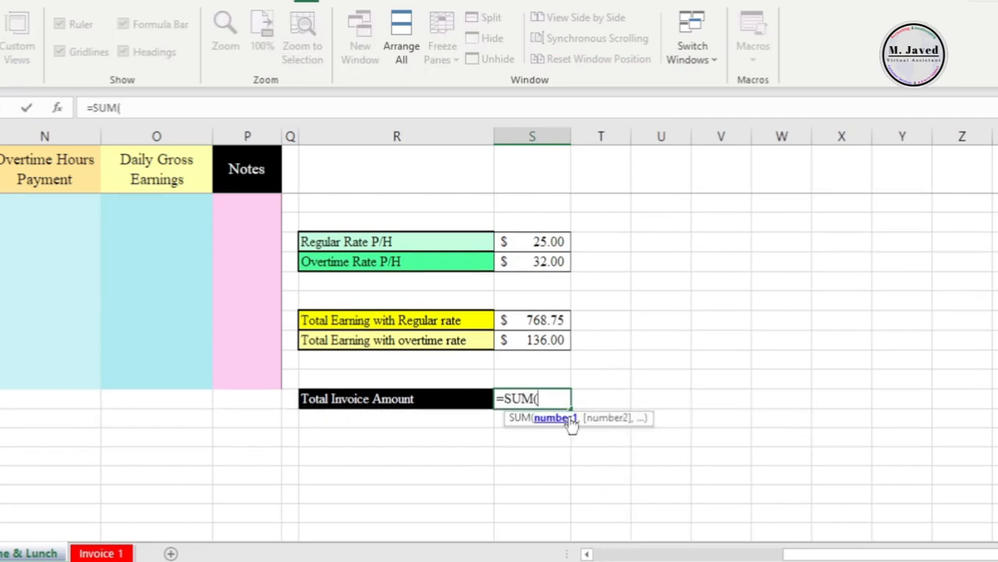
drag(539, 322, 563, 348)
text())
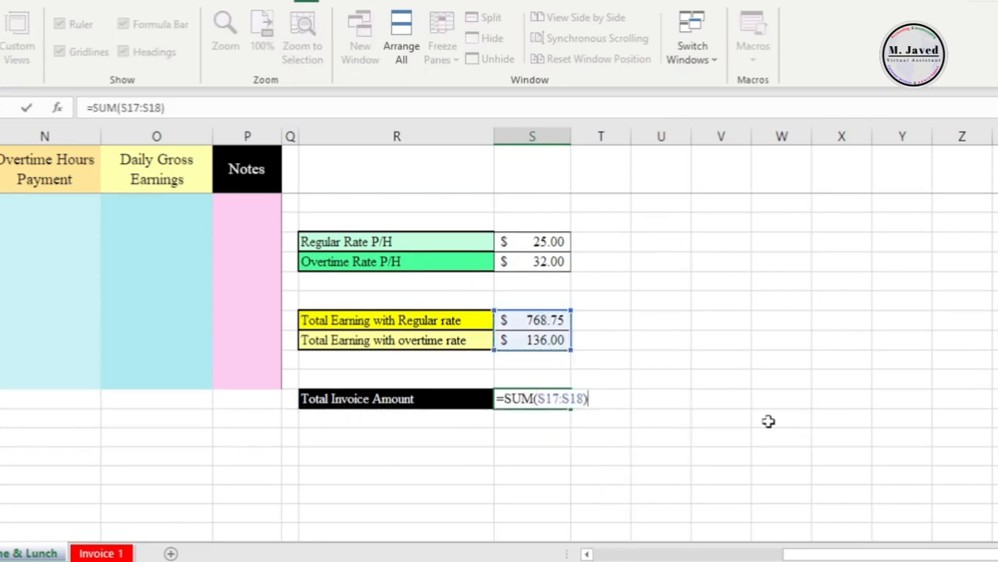
key(Return)
click(539, 405)
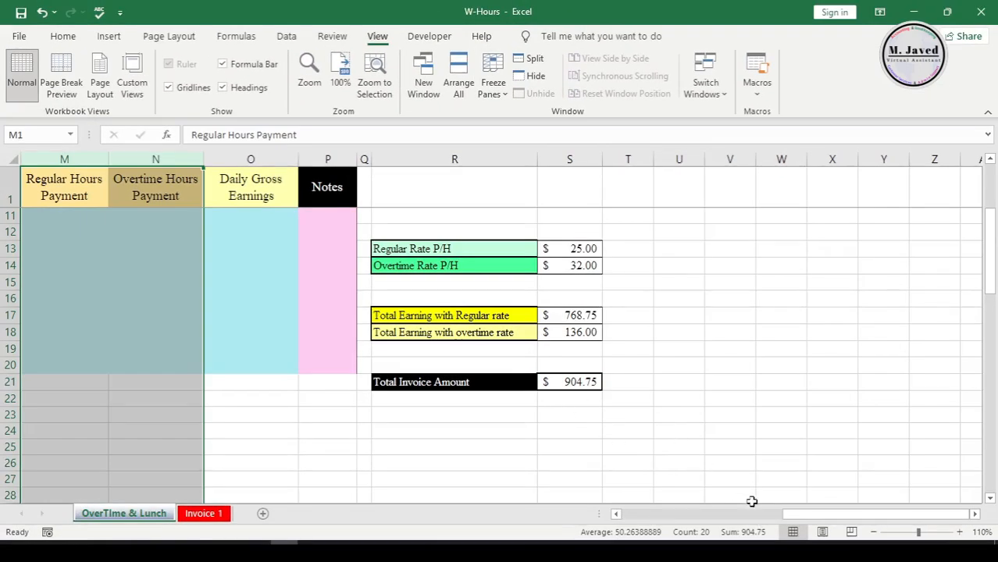
Step: Fill in the 13-Oct-21 row with the shift Morning in C6 and the start time 7:15 AM in D6
scroll(633, 415, up, 3)
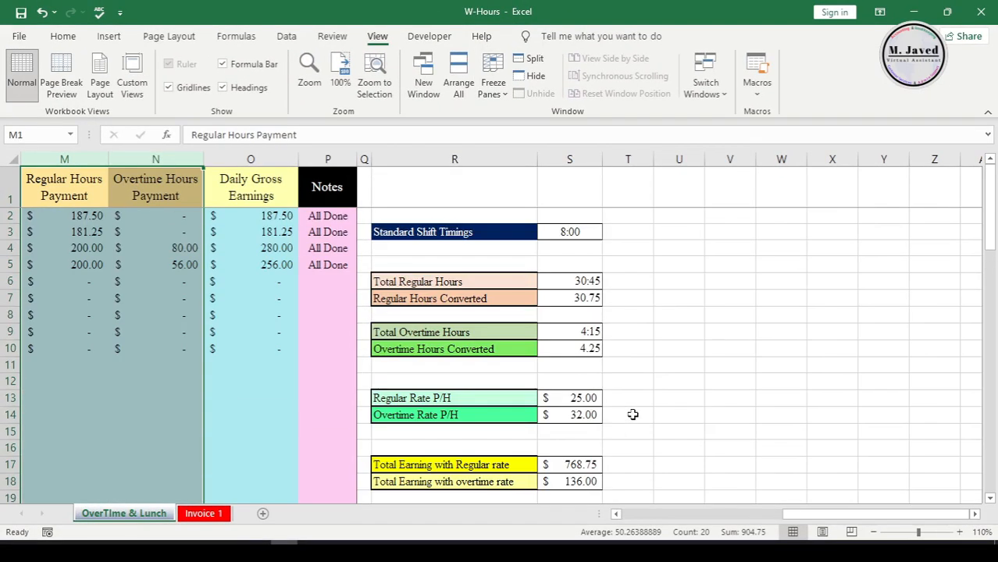
click(328, 281)
drag(859, 514, 619, 518)
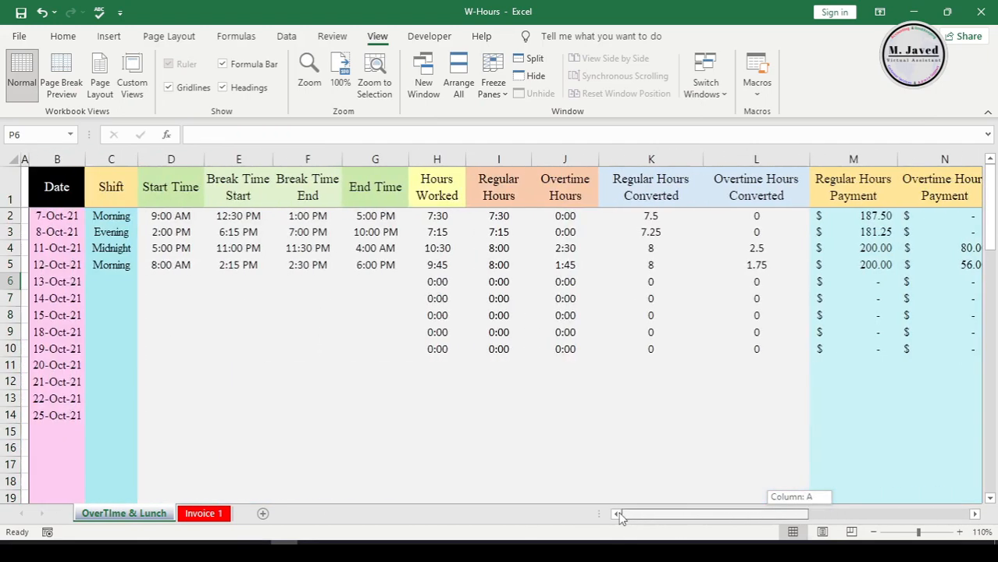
click(171, 282)
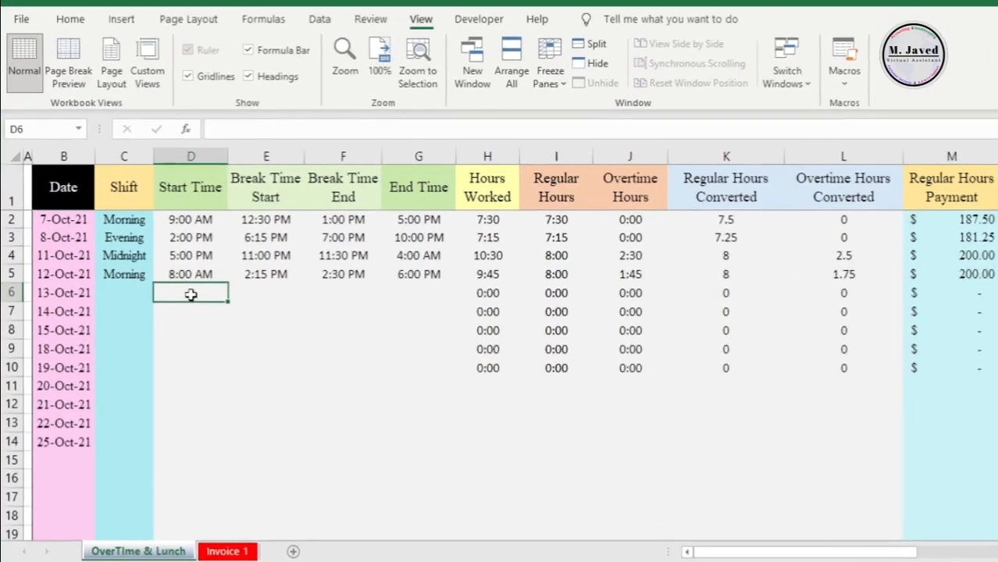
click(111, 282)
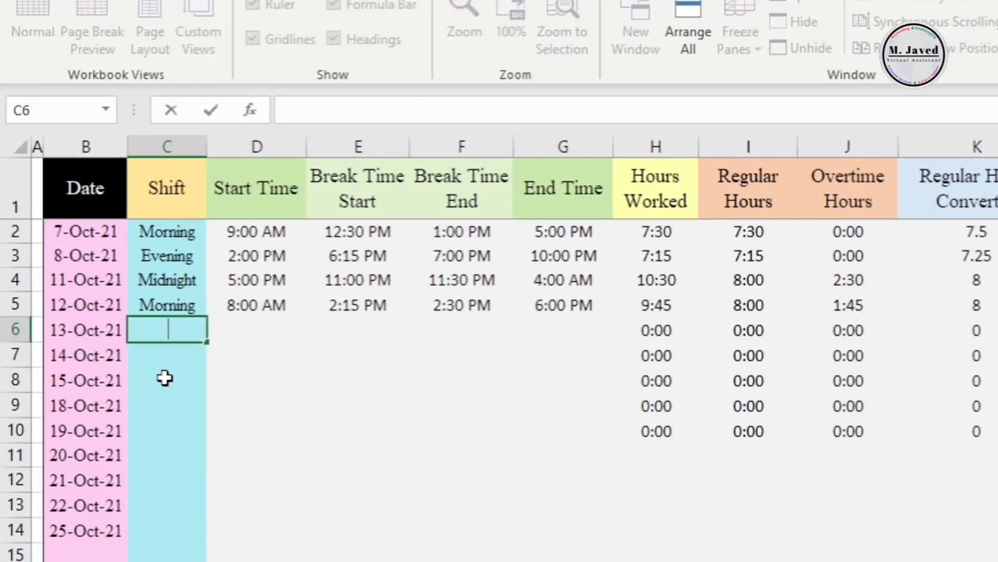
text(Mo)
key(Tab)
text(7:)
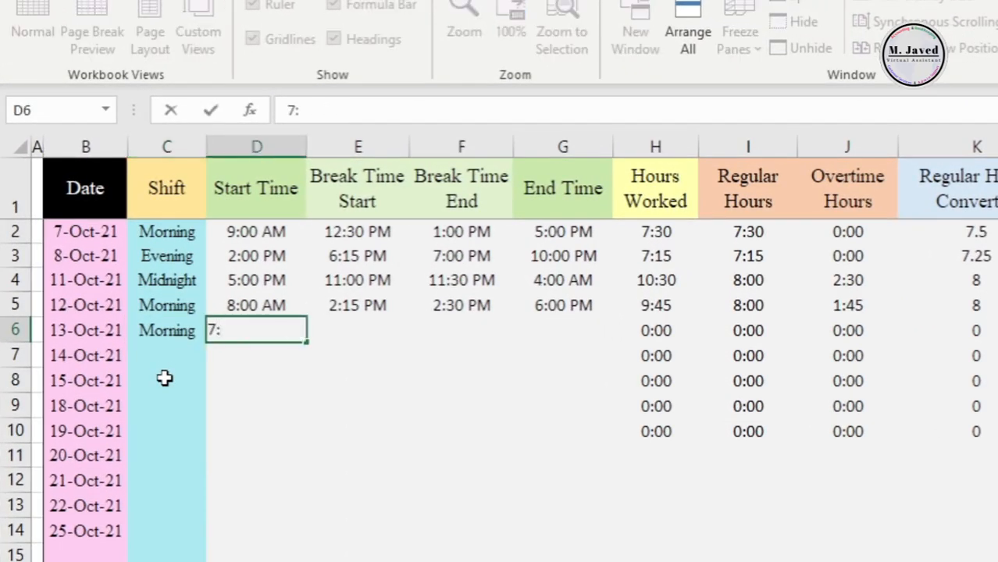
text(15 AM)
key(Tab)
Step: Enter 9:00 PM as the End Time for 13-Oct-21 in G6
key(Tab)
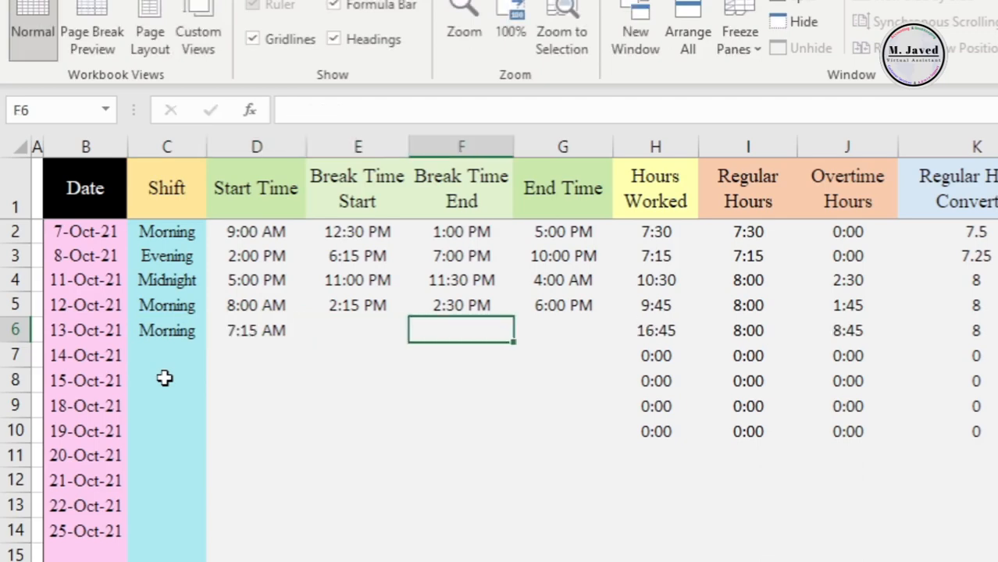
key(Tab)
text(9)
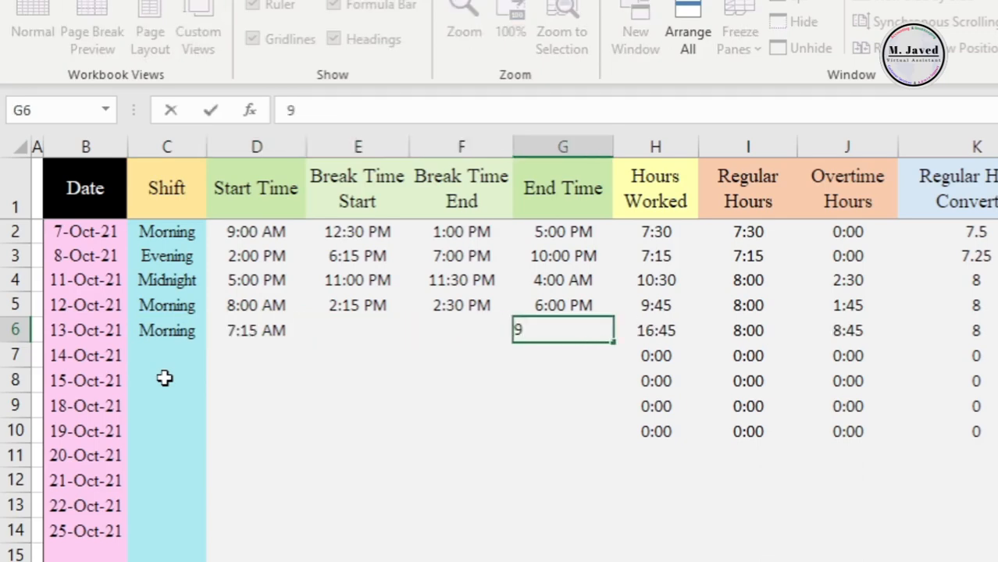
text(:00 PM)
key(Left)
Step: Enter the 13-Oct-21 break in E6 and F6, starting at 1:00 PM and ending at 1:45 PM
key(Left)
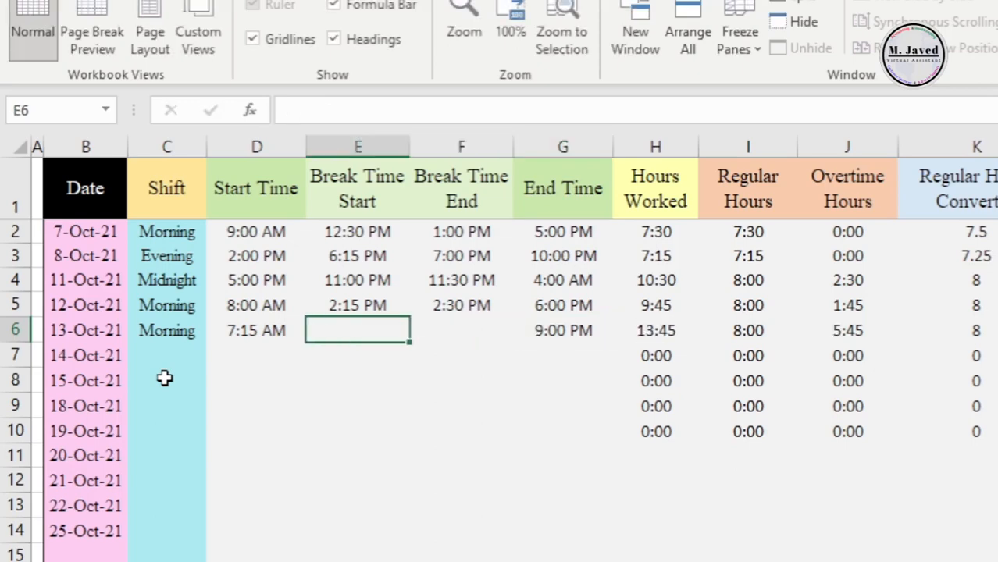
text(1:00)
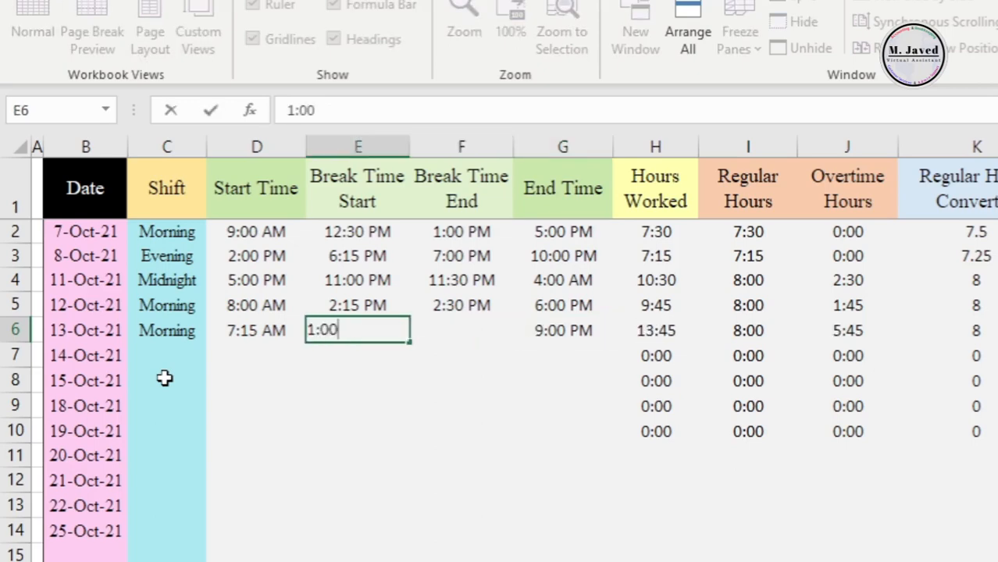
text( PM)
key(Right)
text(1)
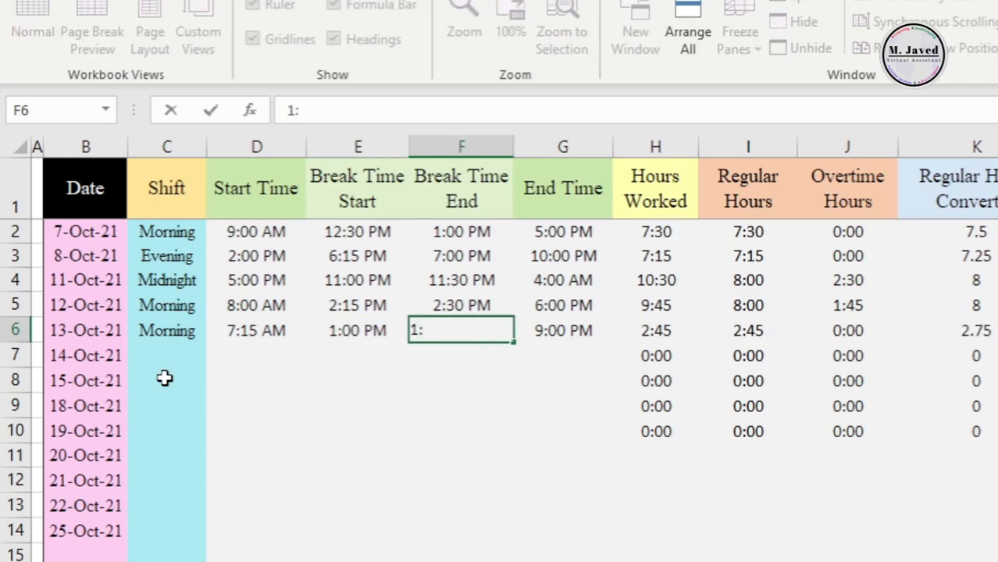
text(:45 PM)
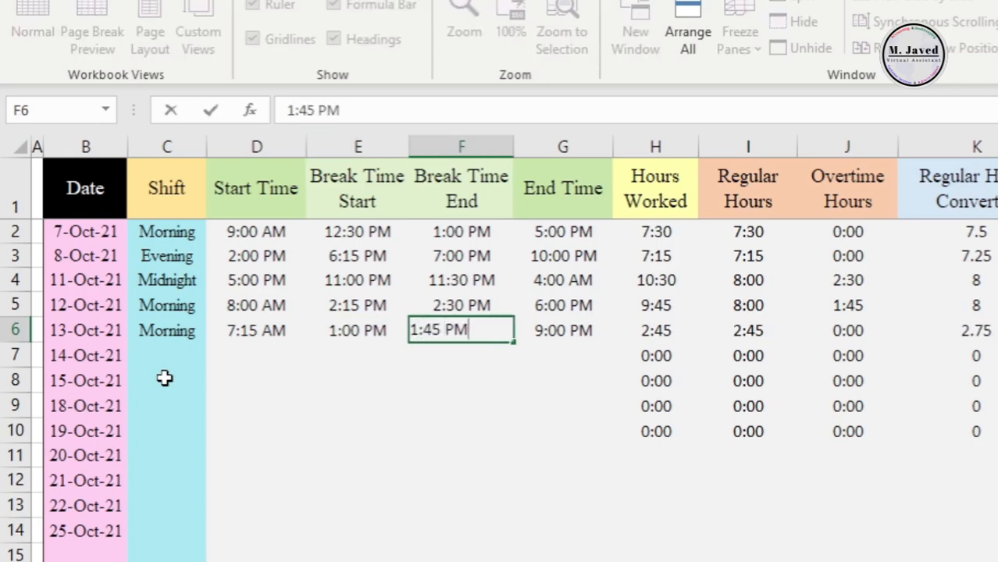
key(Right)
Step: Examine the 13-Oct-21 row's calculated hours, overtime, converted hours, payments and daily gross earnings in H6 through O6
key(Right)
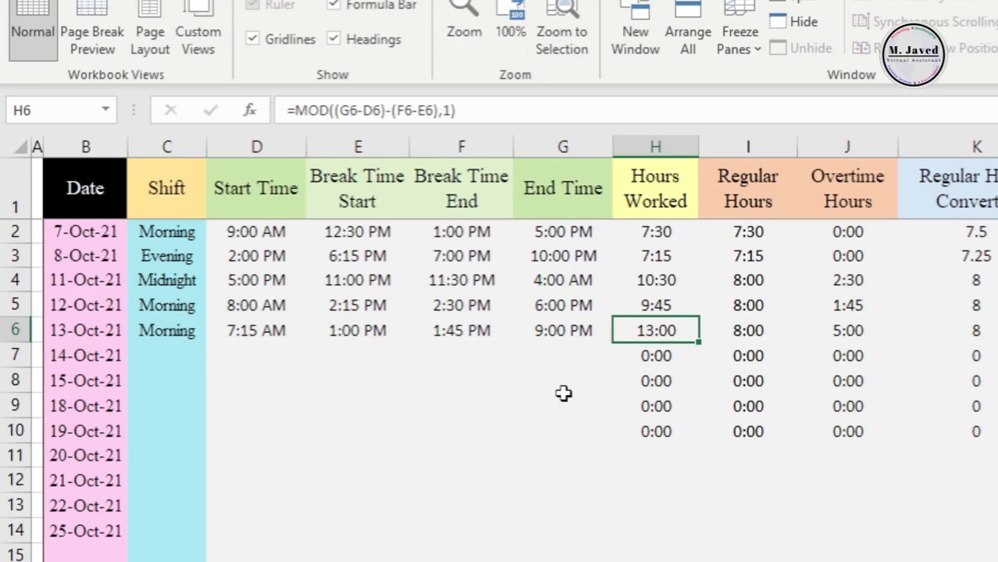
key(Right)
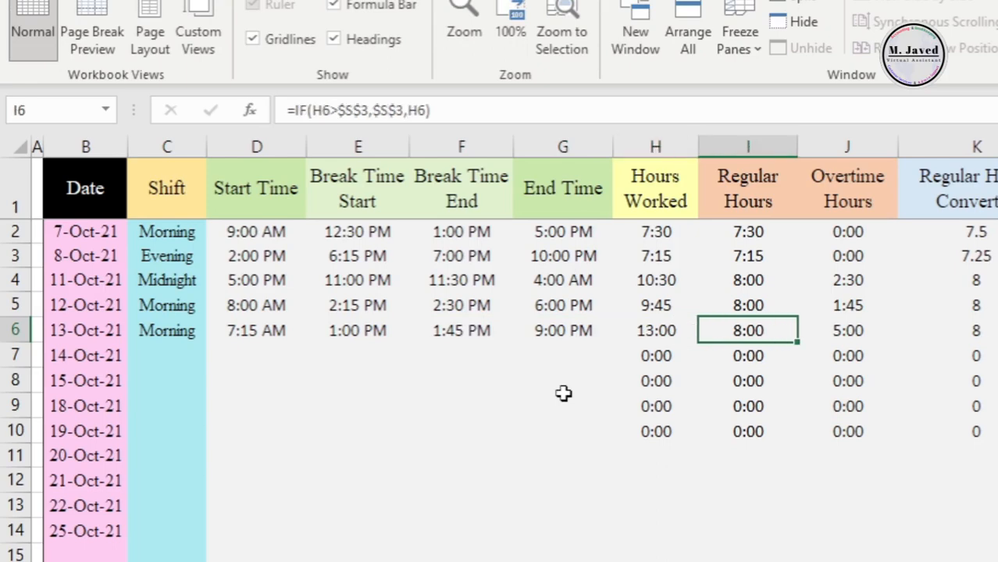
key(Right)
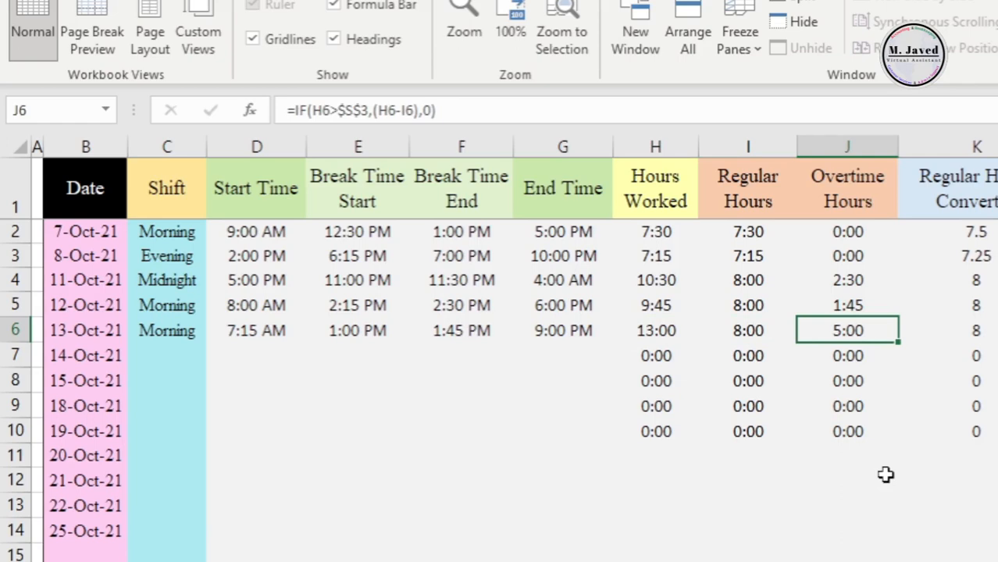
scroll(884, 475, right, 5)
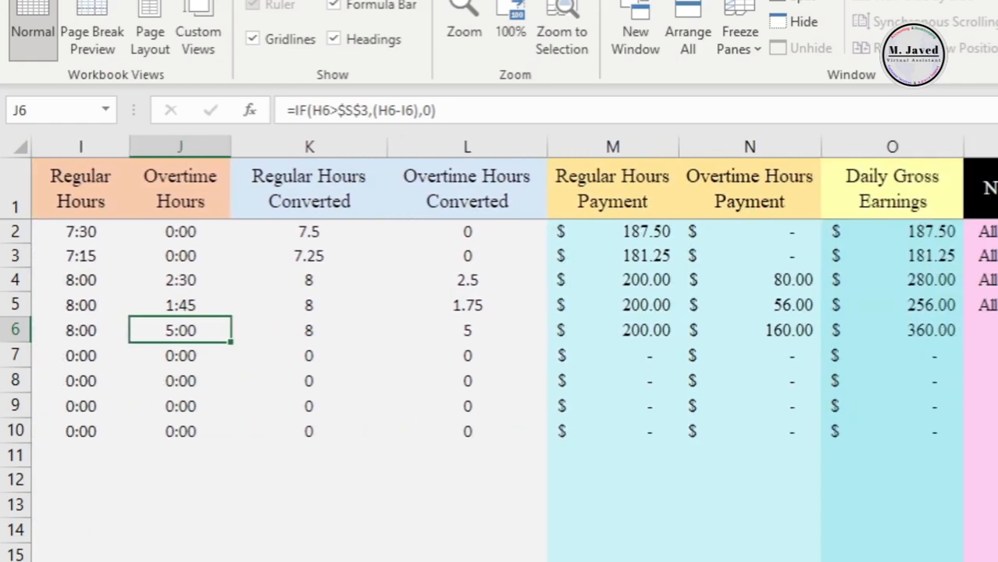
key(Right)
key(Right)
key(Right)
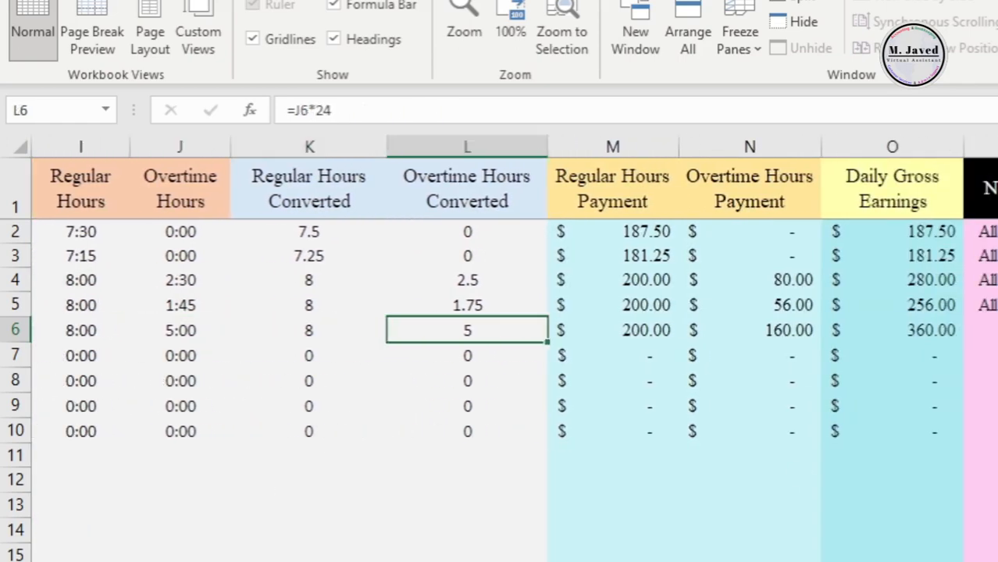
key(Up)
key(Up)
key(Up)
key(Down)
key(Down)
key(Down)
key(Right)
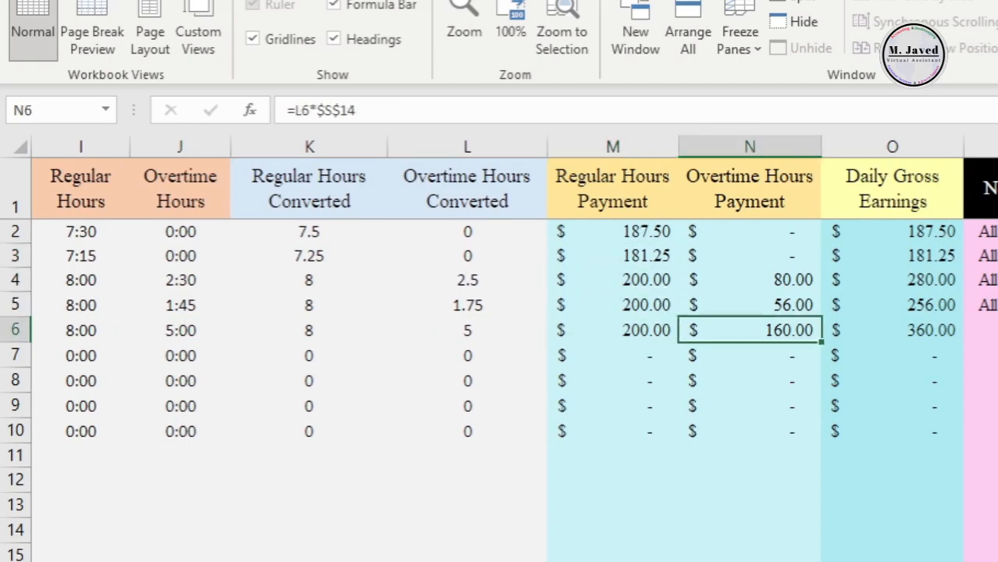
key(Right)
key(Right)
Step: Copy the "All Done" note from P5 down to P6 for 13-Oct-21
scroll(829, 289, right, 2)
click(808, 300)
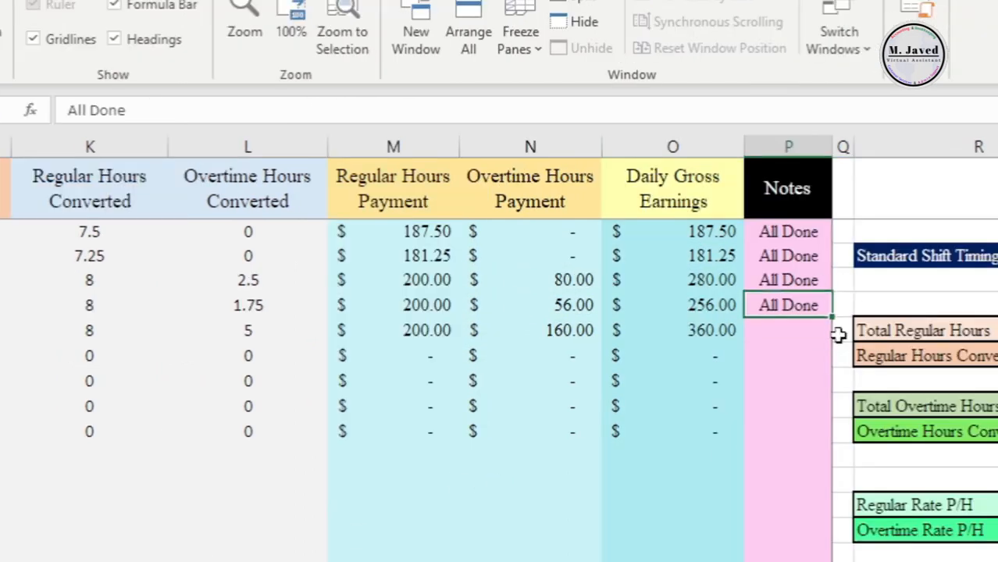
drag(831, 316, 831, 341)
click(797, 434)
click(790, 357)
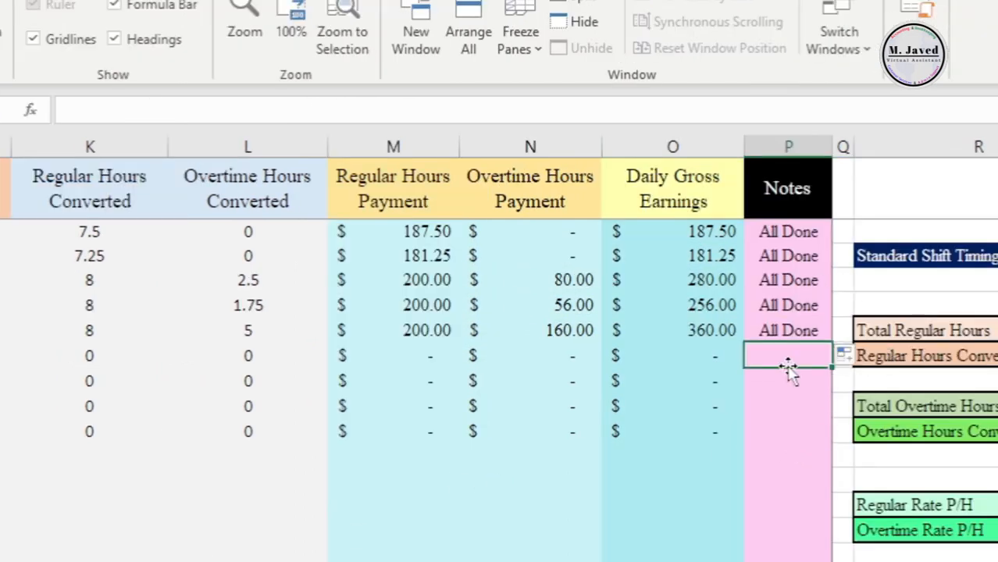
Step: Check the Total Invoice Amount in S21 against the sum of the Regular Hours Payment and Overtime Hours Payment columns
scroll(628, 409, right, 4)
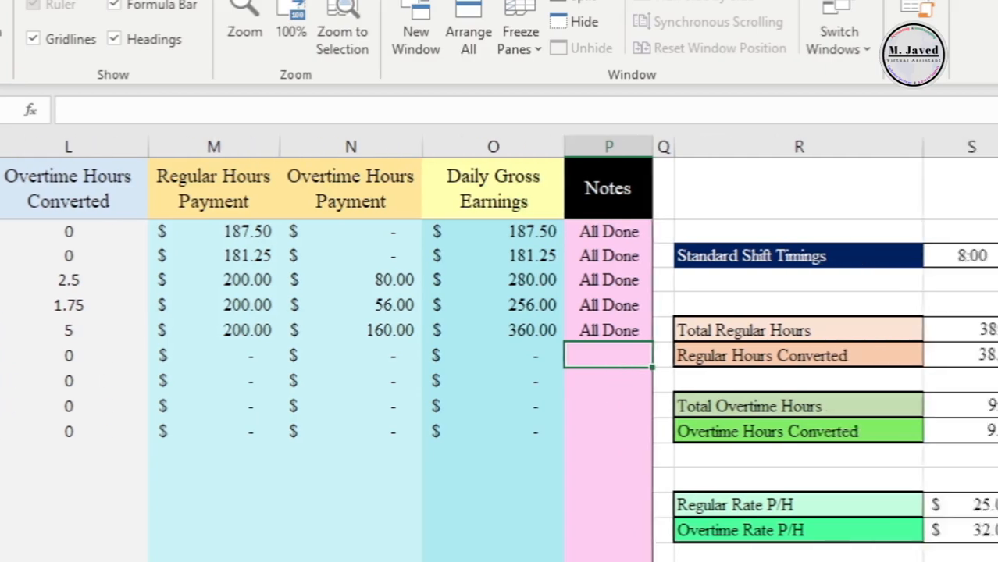
scroll(628, 410, down, 4)
click(648, 478)
click(665, 408)
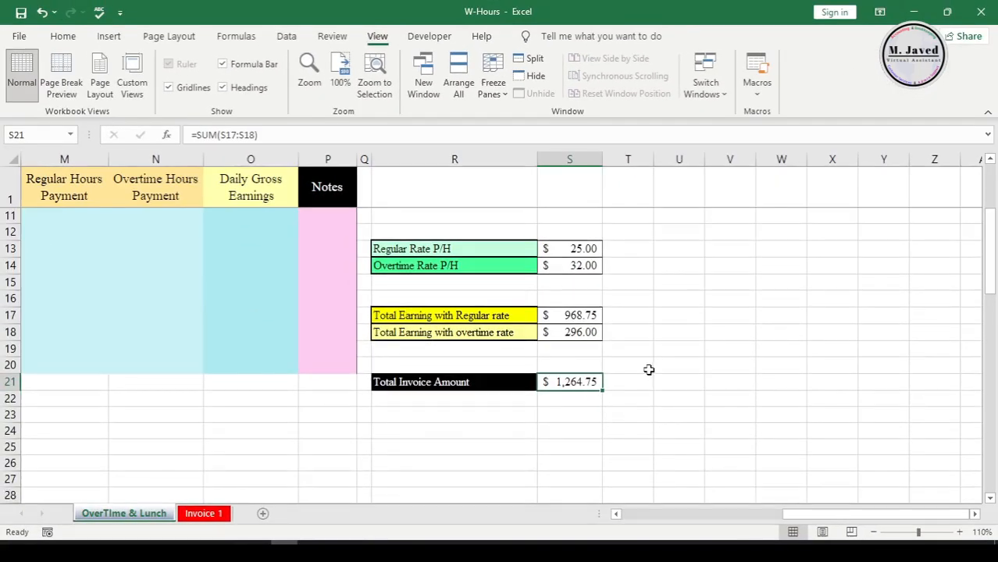
scroll(648, 370, up, 3)
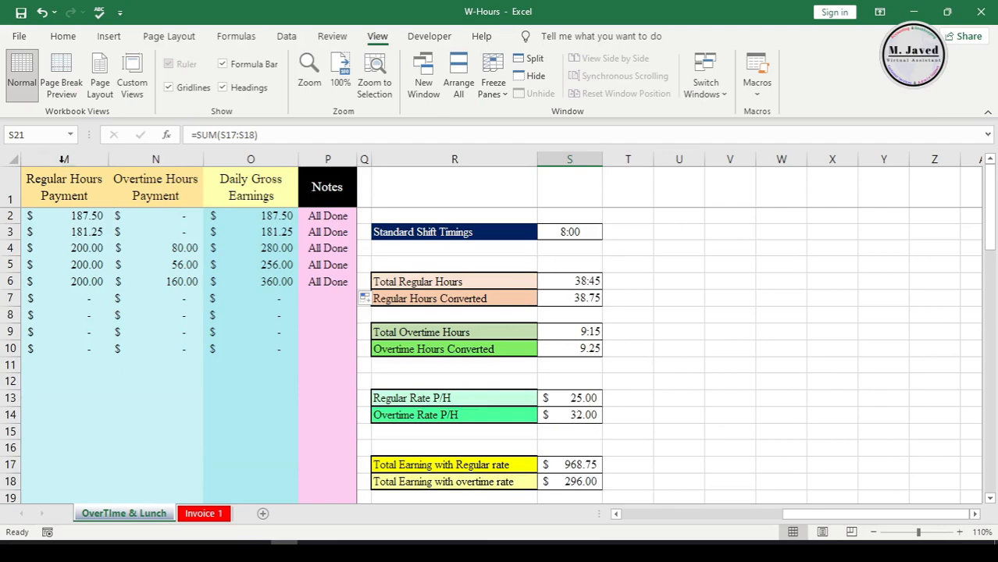
drag(62, 159, 156, 160)
scroll(624, 449, down, 3)
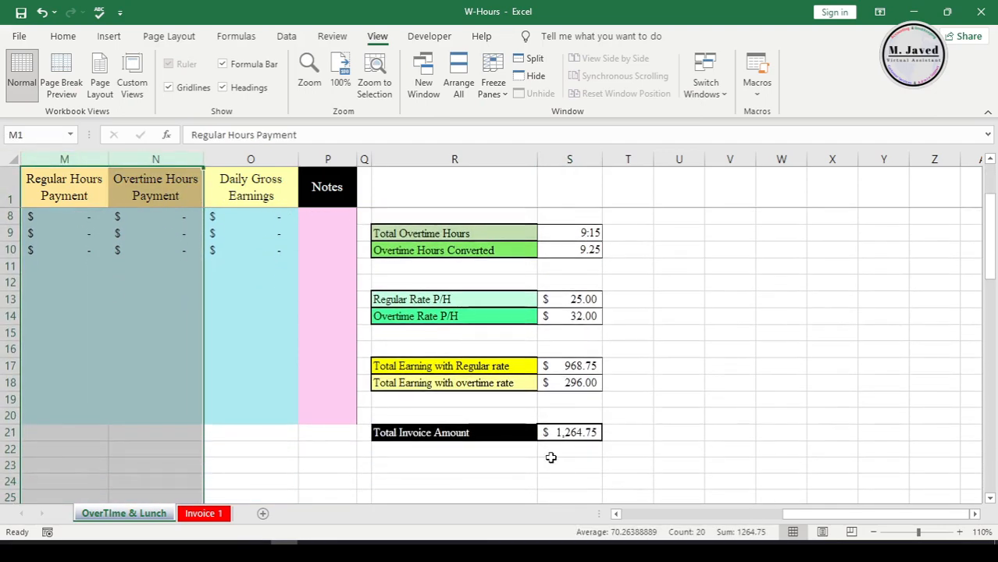
click(630, 403)
scroll(632, 405, up, 3)
drag(874, 514, 677, 446)
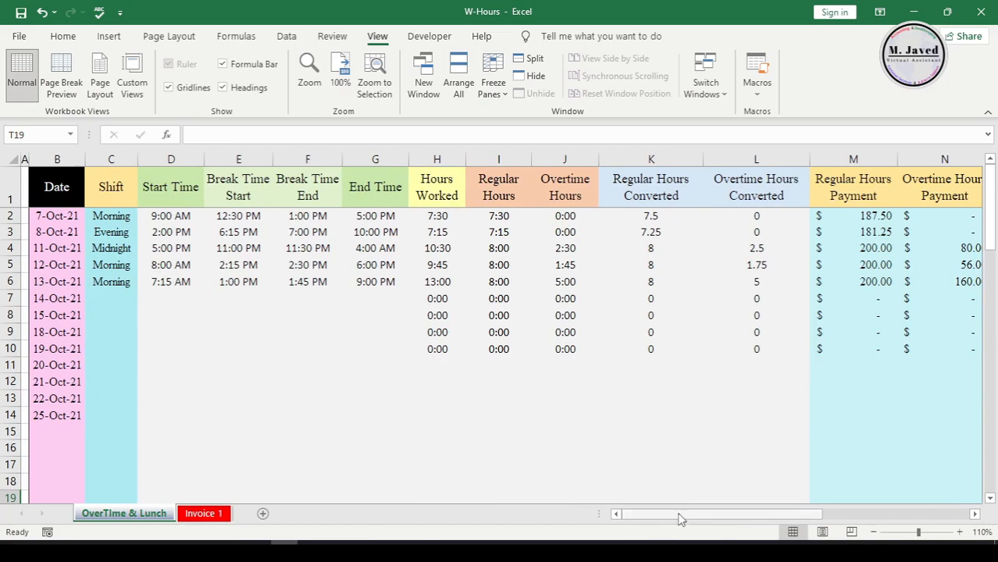
click(309, 349)
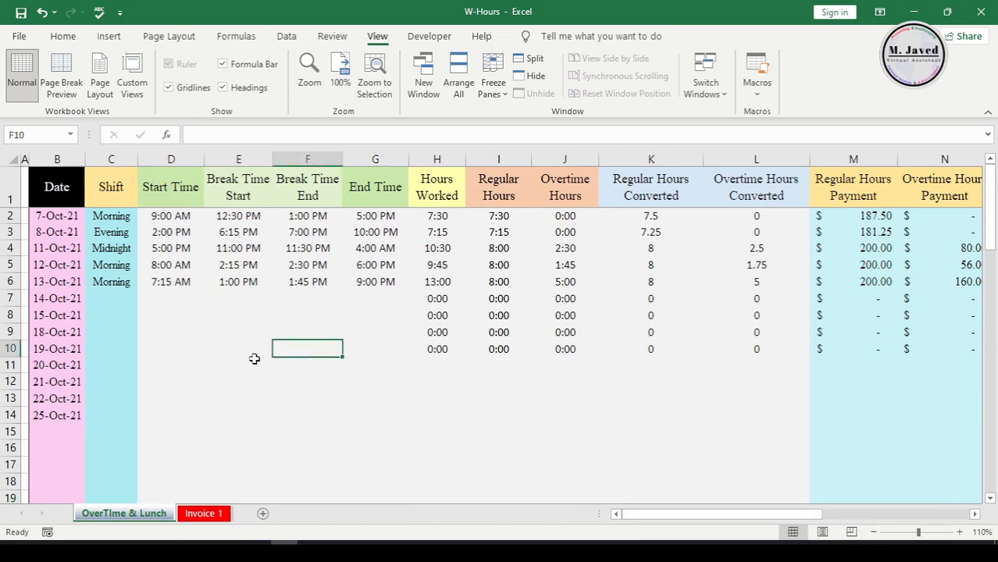
Step: Open the Invoice 1 sheet and examine its line items, including the paired dates in B8:B9 and the hours formula in D8
click(204, 513)
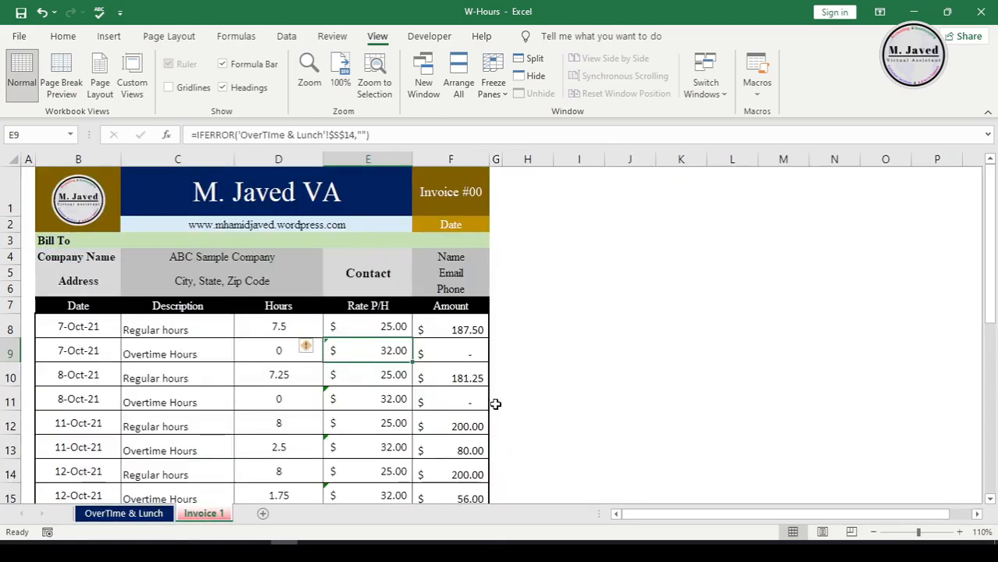
scroll(533, 390, down, 6)
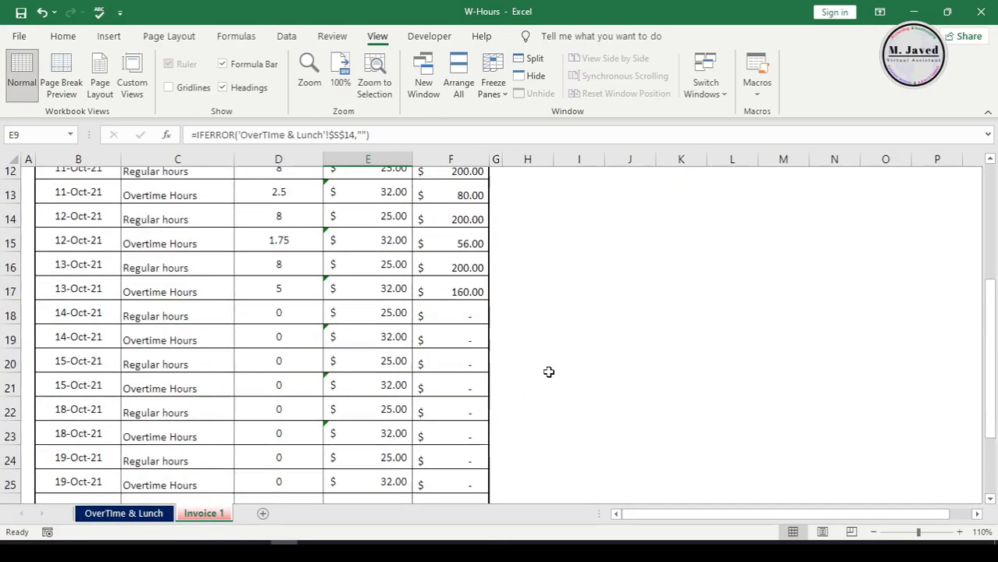
scroll(549, 372, up, 6)
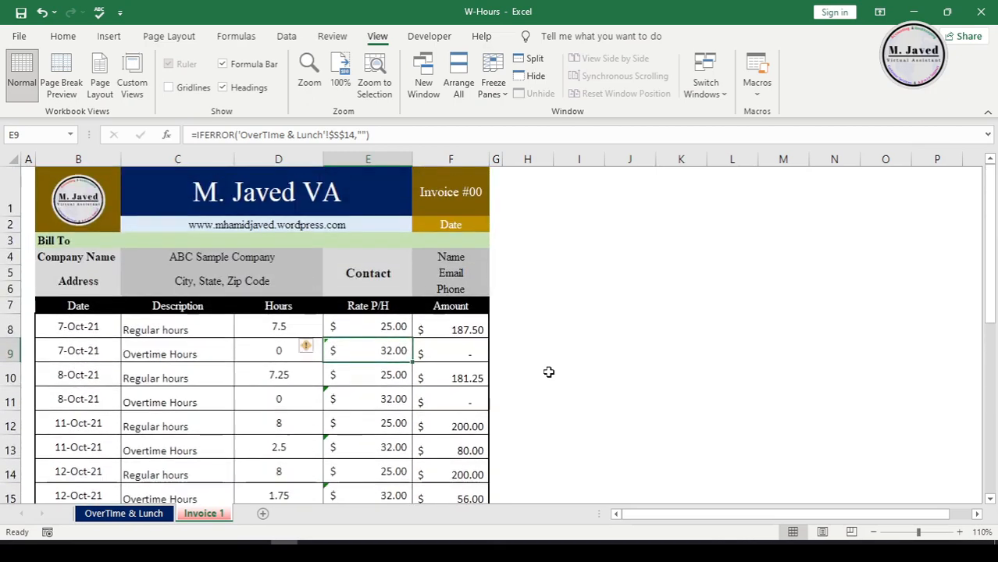
click(602, 262)
click(535, 199)
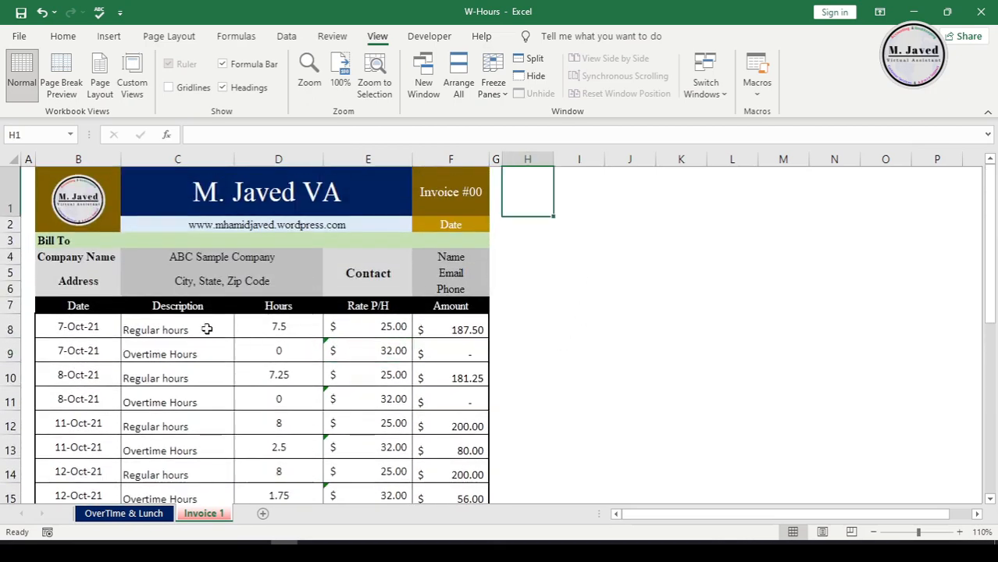
drag(67, 327, 71, 349)
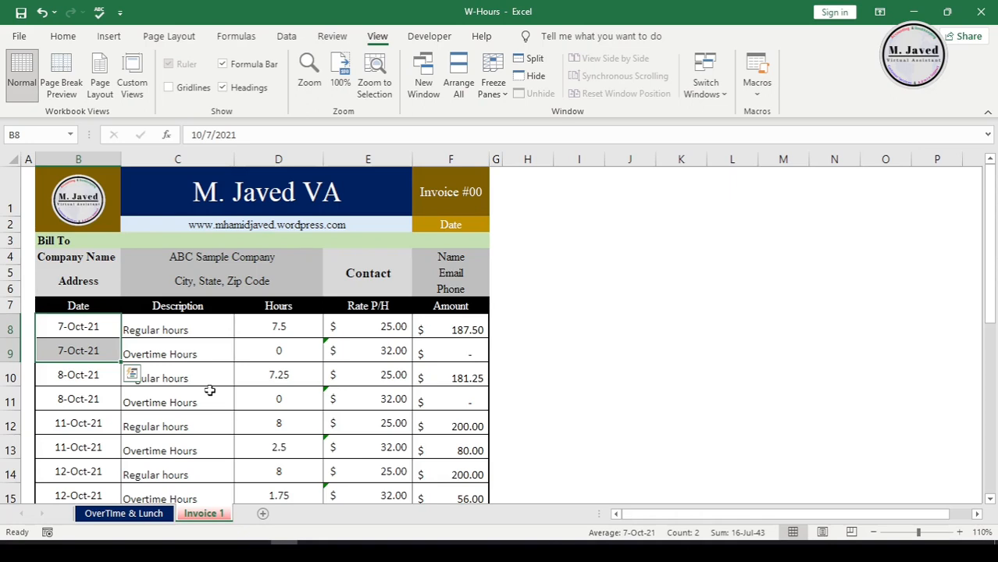
click(256, 328)
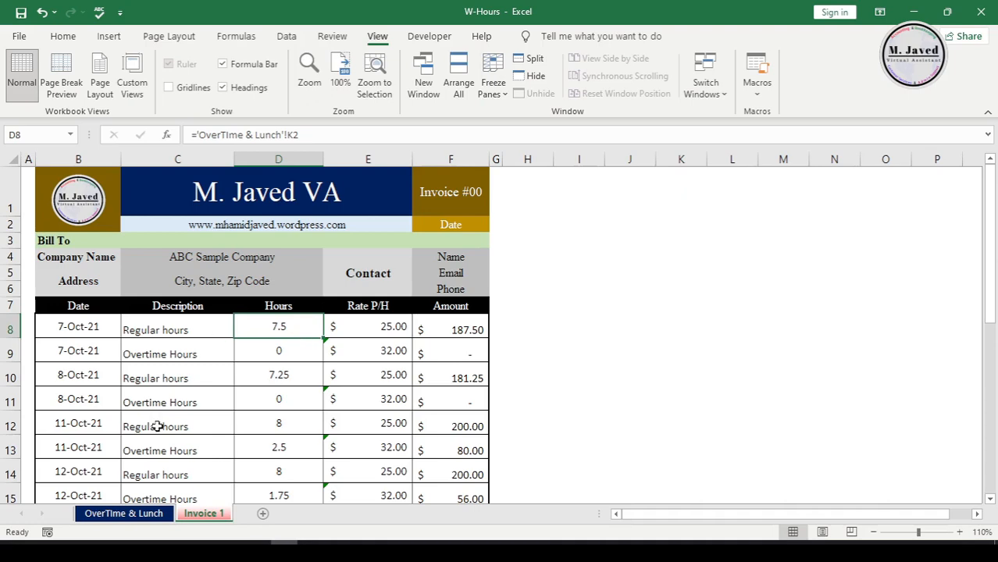
Step: Compare the invoice's hours in D8 and D9 with their source cells K2 and L2 on the OverTIme & Lunch sheet
click(142, 513)
click(633, 221)
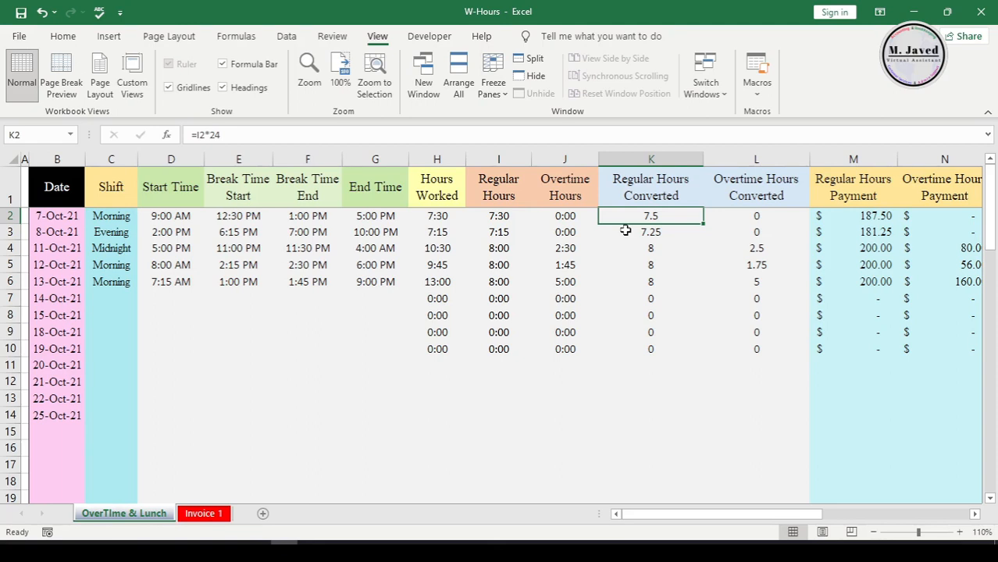
click(204, 513)
click(275, 357)
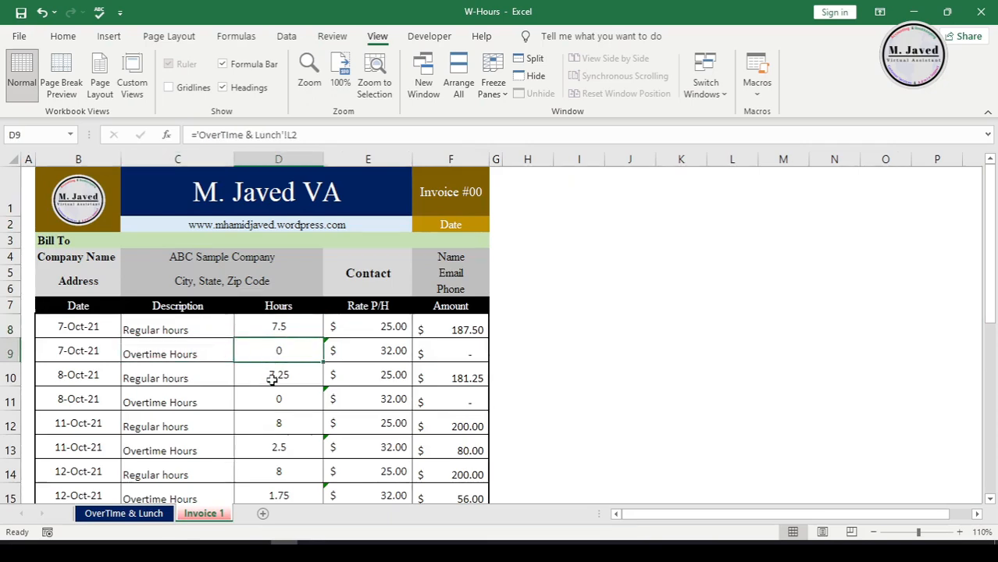
click(124, 513)
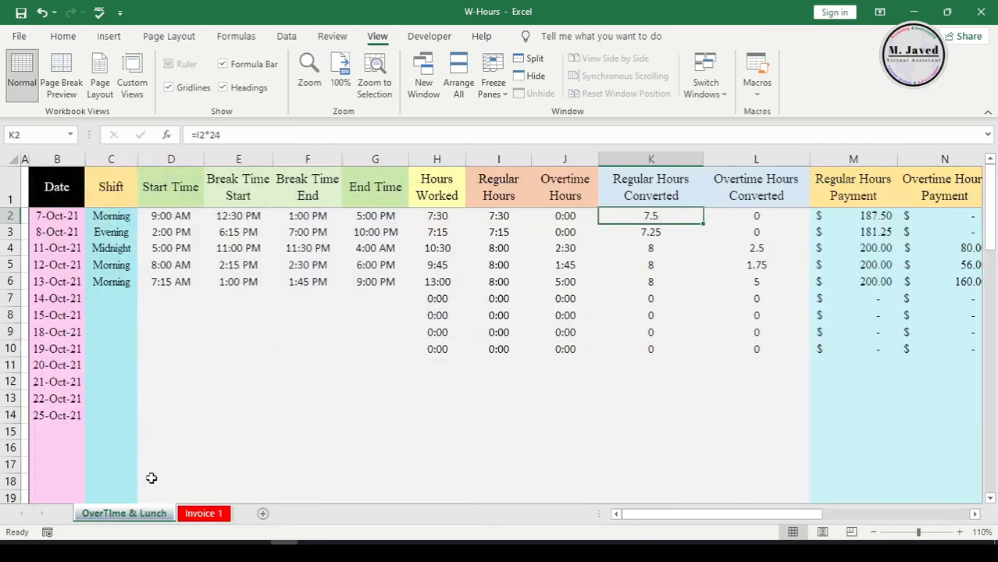
click(782, 219)
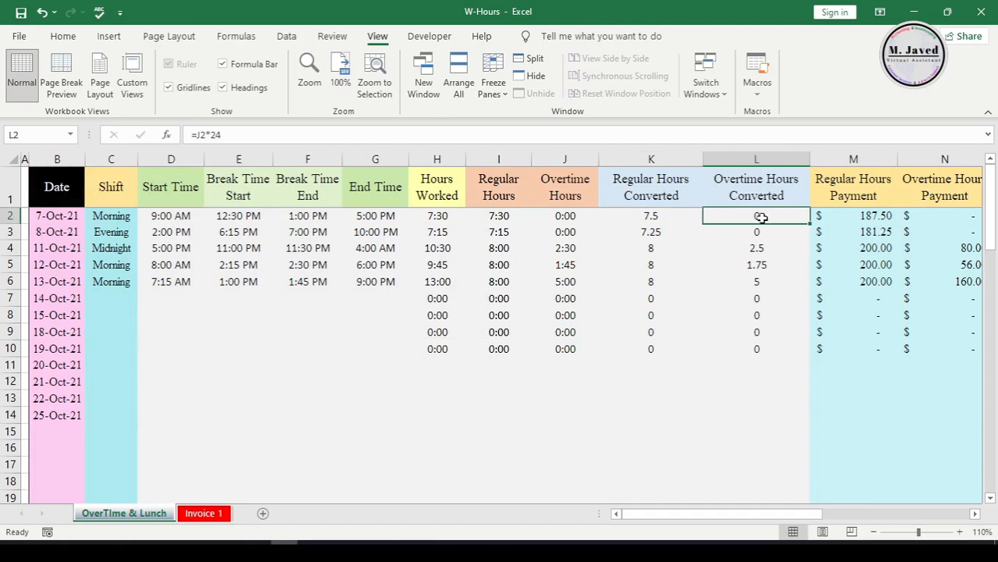
Step: Review the Regular hours and Overtime Hours descriptions in column C of the Invoice 1 sheet
click(217, 513)
click(219, 396)
click(208, 444)
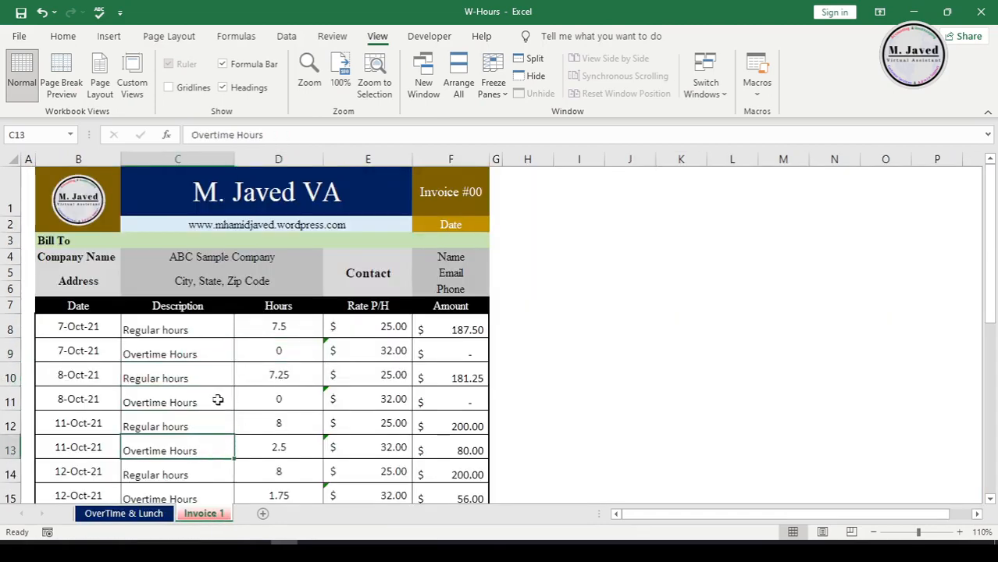
click(211, 335)
Step: Compare the invoice's Rate P/H formulas in E8:E10 with the regular and overtime rates in S13:S14 on the OverTIme & Lunch sheet
click(352, 333)
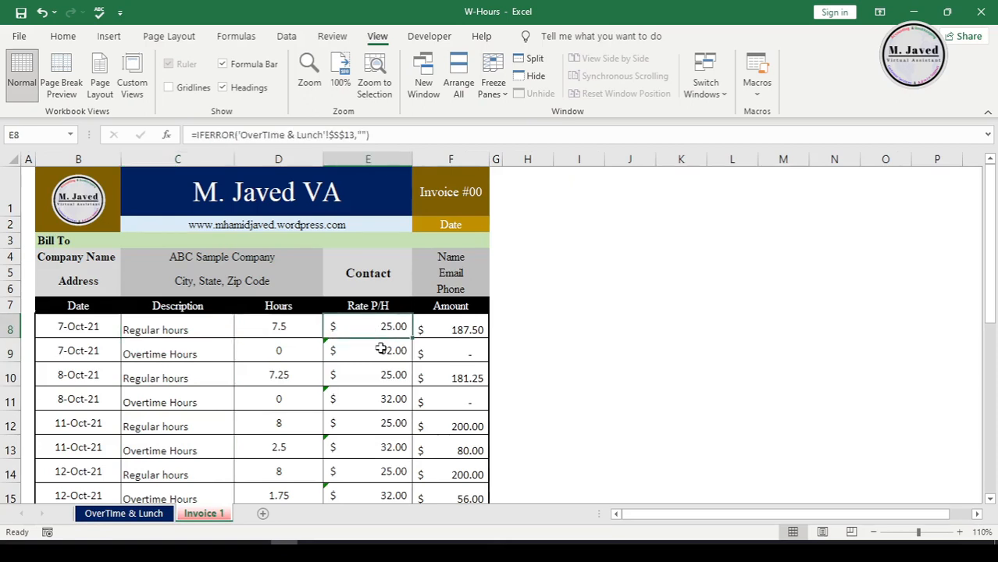
click(385, 397)
click(389, 332)
click(124, 513)
drag(706, 514, 934, 523)
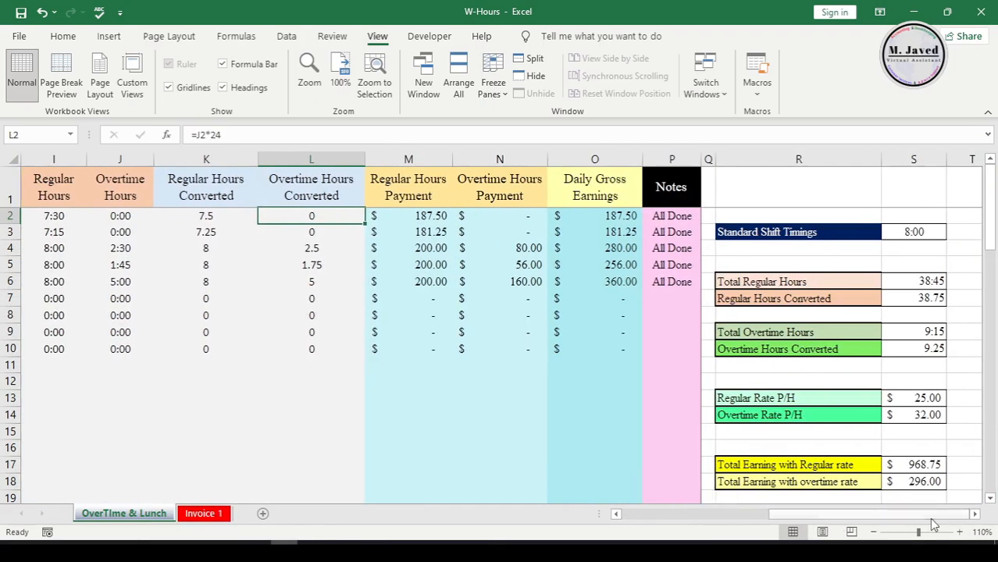
click(903, 400)
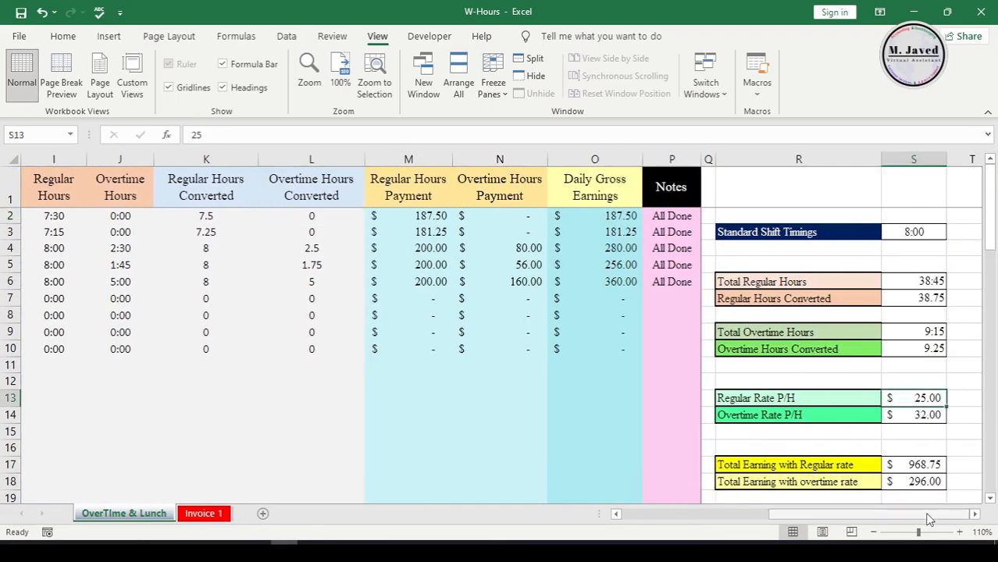
click(204, 513)
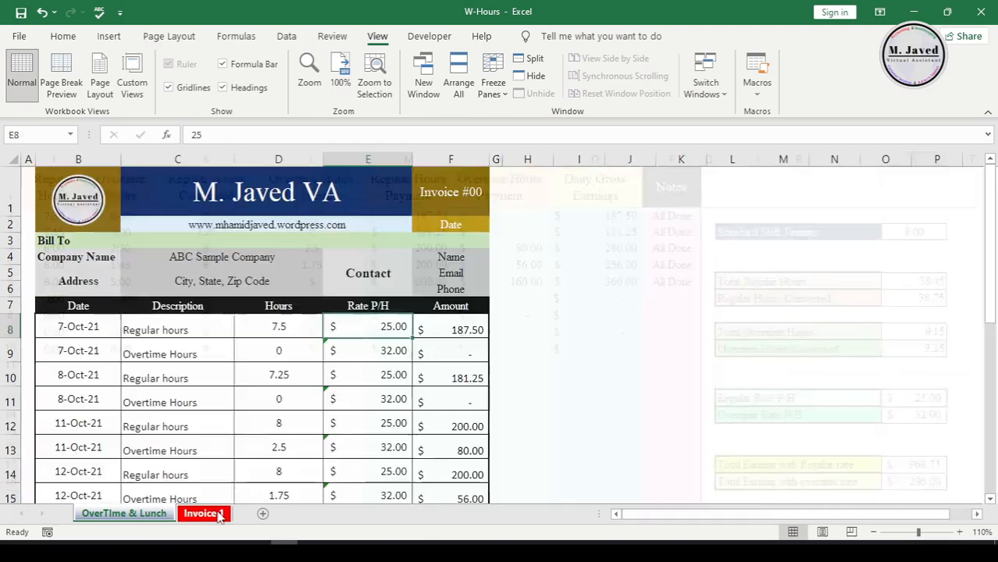
click(364, 353)
drag(387, 331, 372, 348)
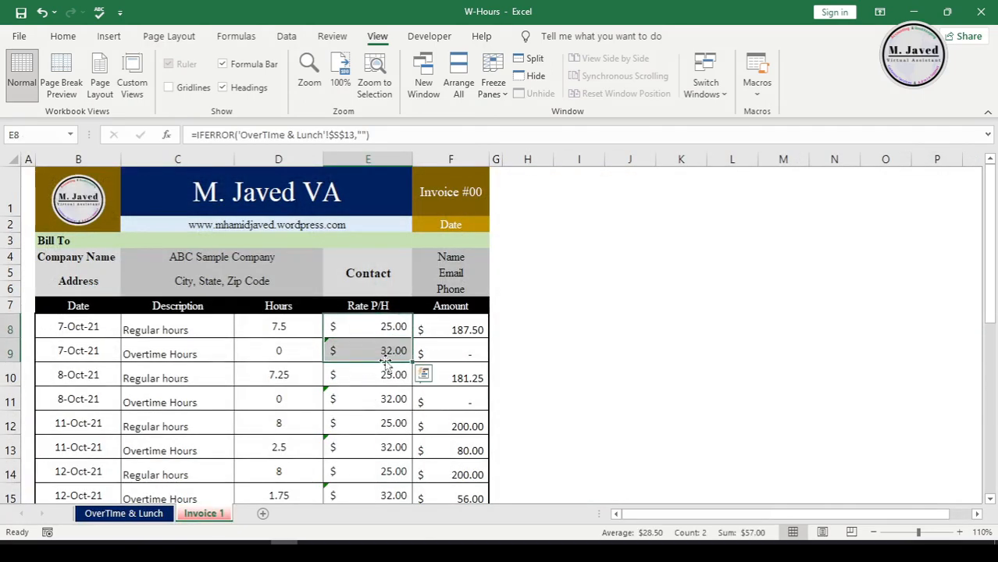
click(371, 376)
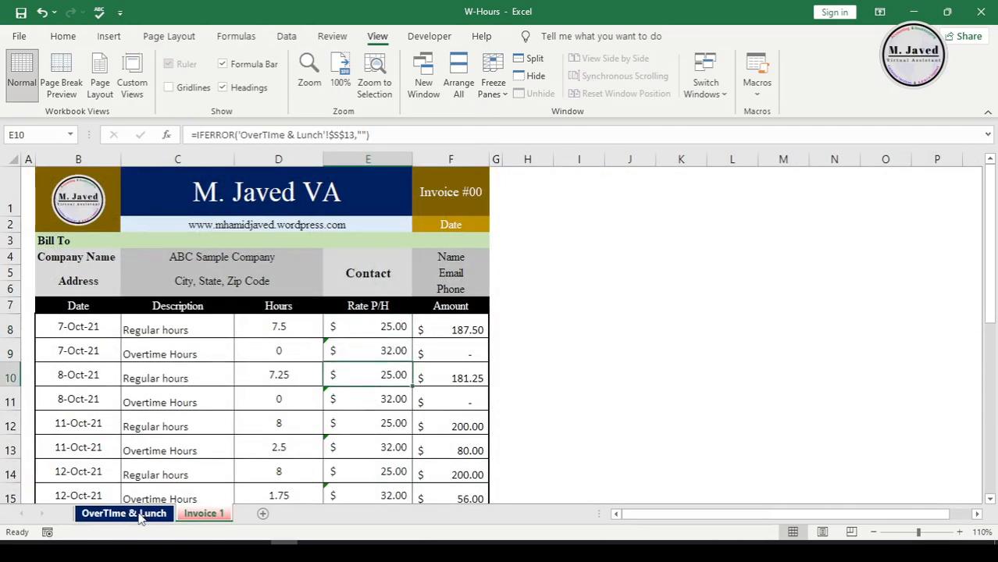
click(125, 513)
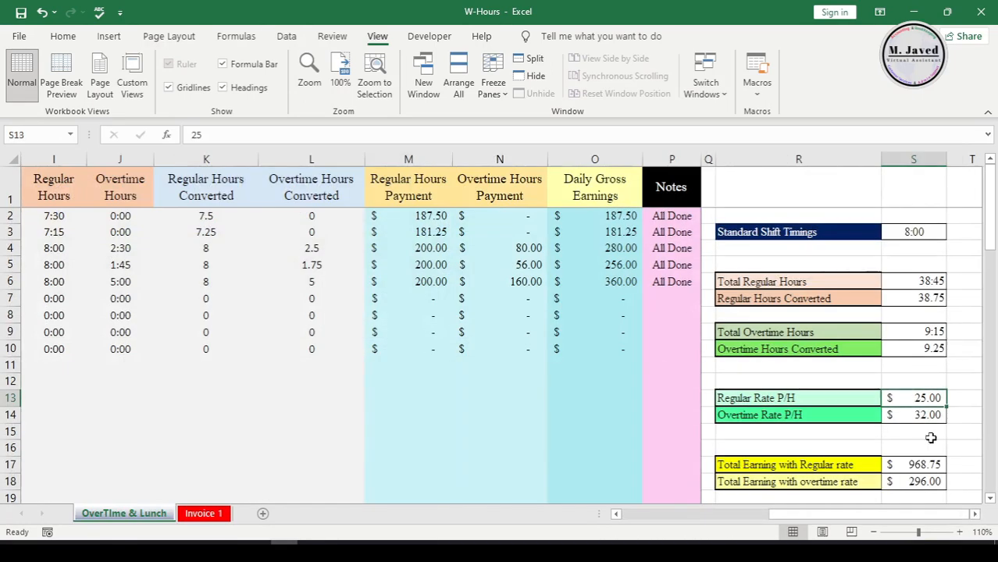
Step: Enter the formula =E8*D8 in Amount cell F8 on the Invoice 1 sheet
click(204, 513)
click(528, 377)
click(439, 330)
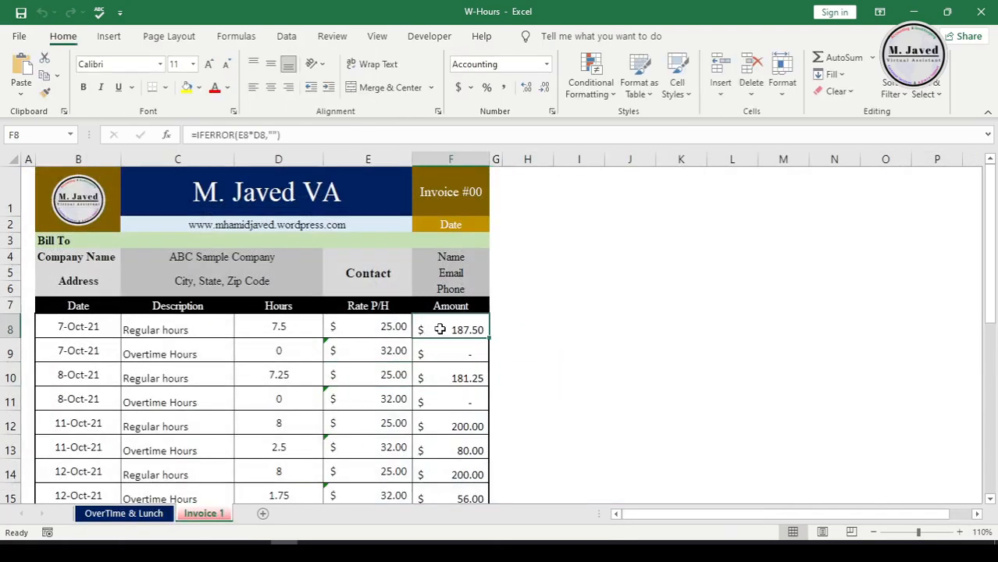
text(=)
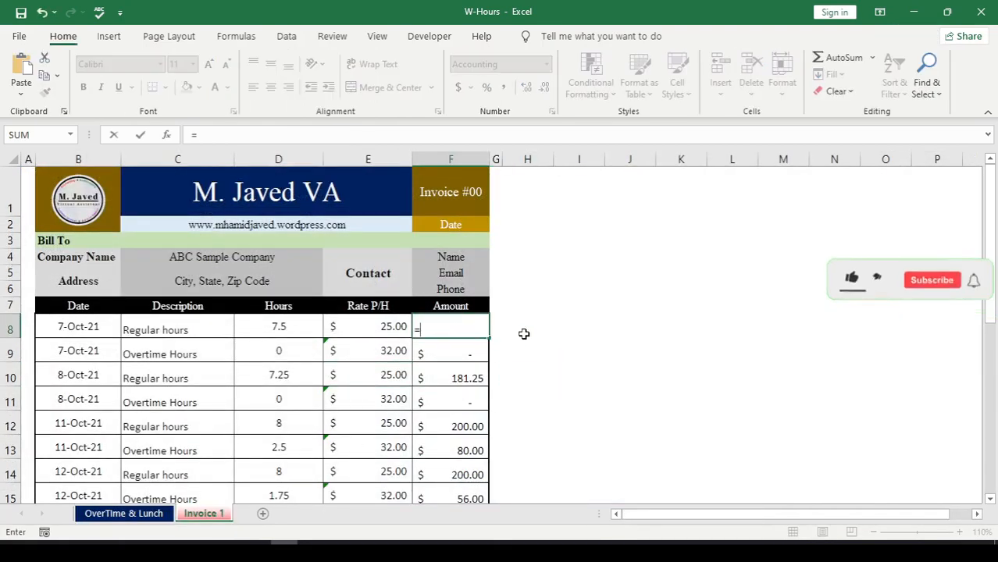
click(364, 326)
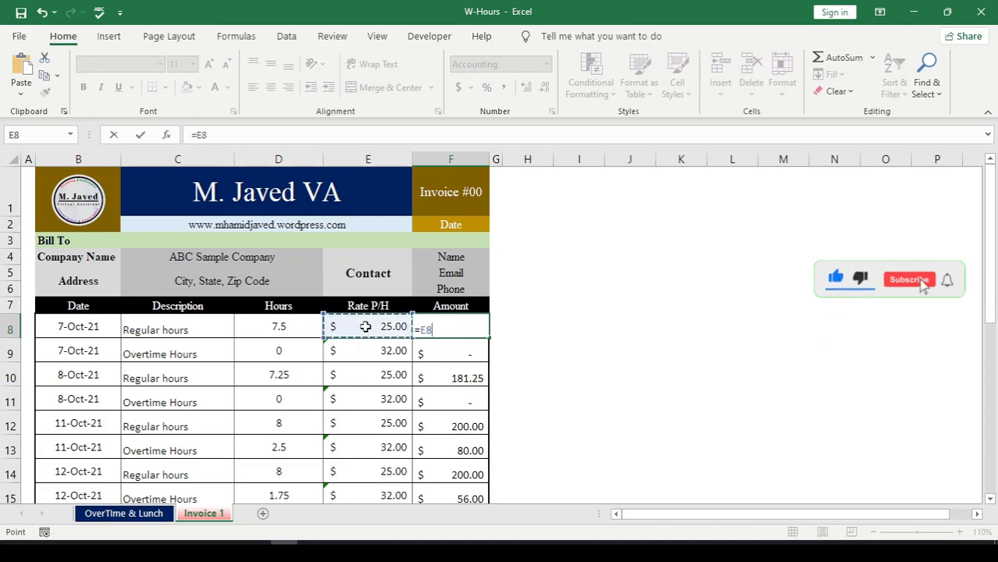
text(*)
click(291, 327)
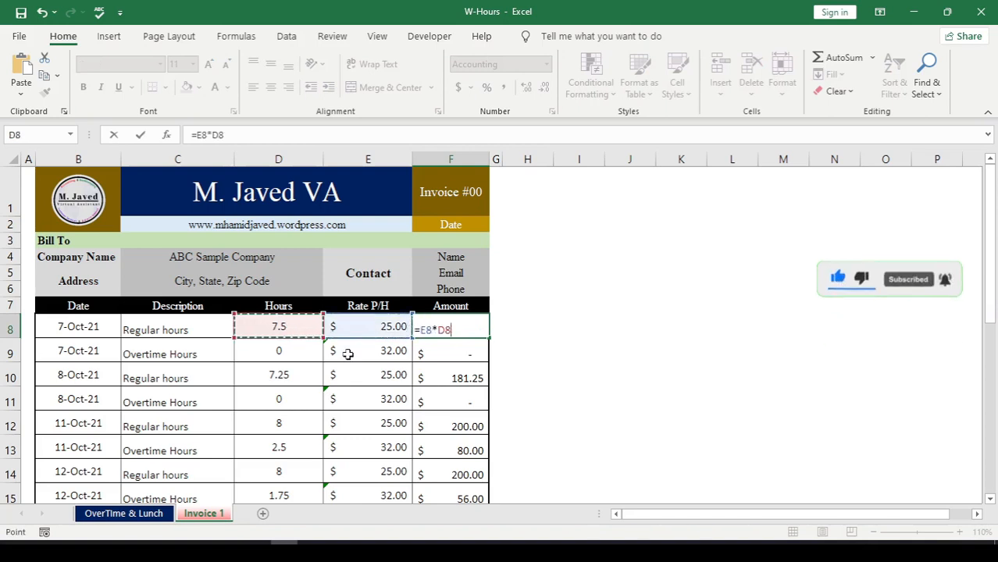
key(Return)
Step: Try filling the F8 amount formula down to F9, and undo the fill
click(465, 330)
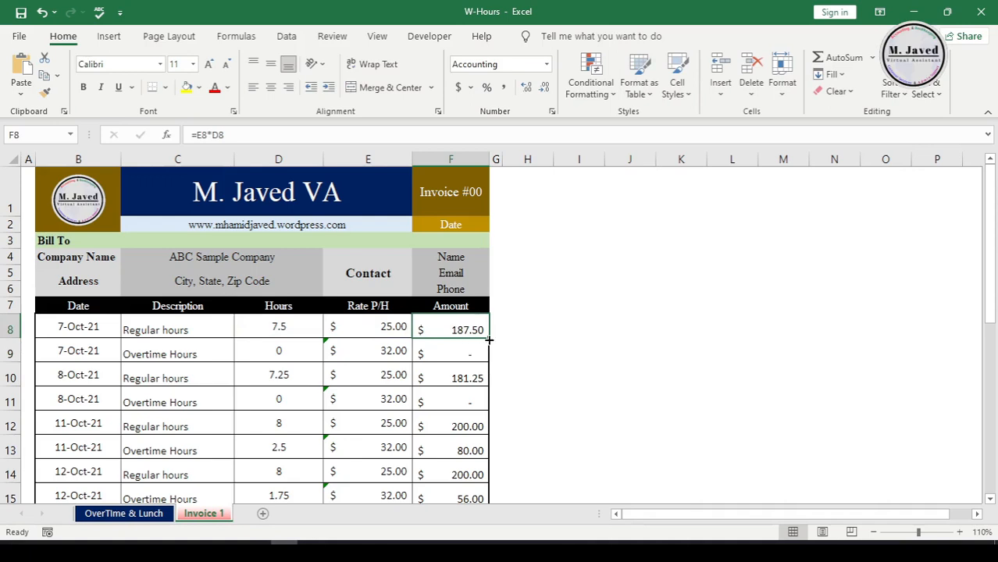
drag(489, 338, 488, 363)
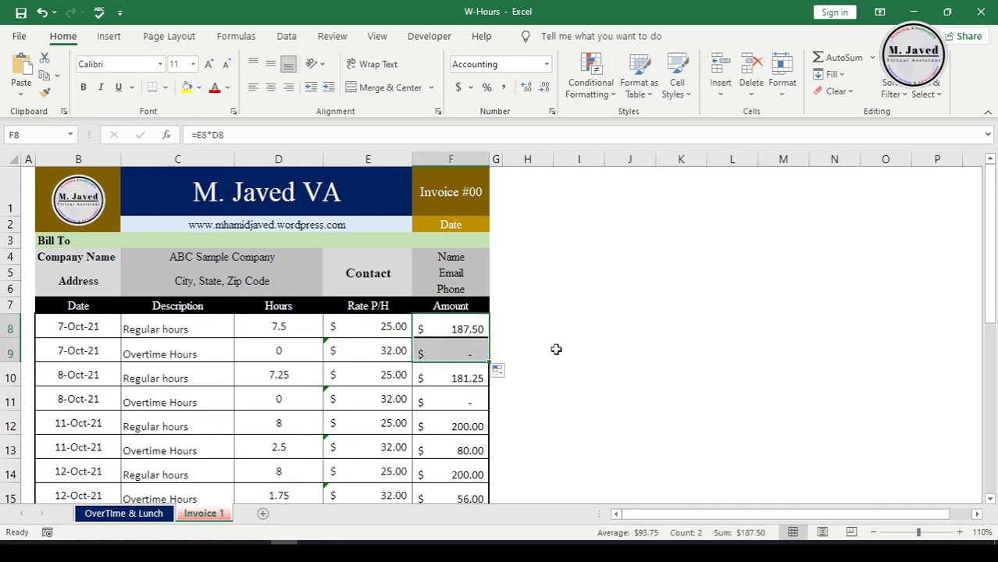
key(ctrl+z)
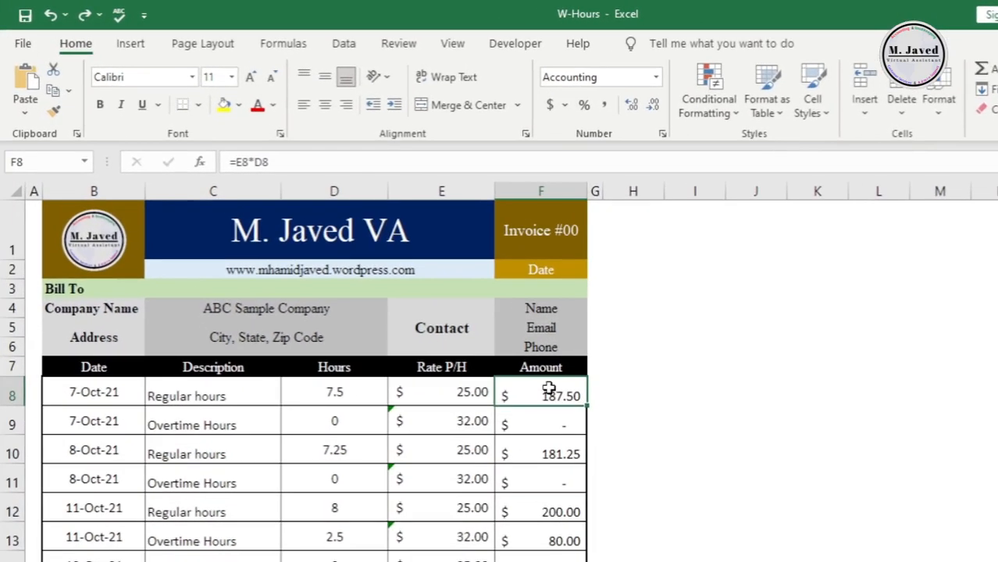
Step: Wrap the F8 amount formula in IFERROR with an empty-text fallback, making it =IFERROR(E8*D8,"")
click(294, 162)
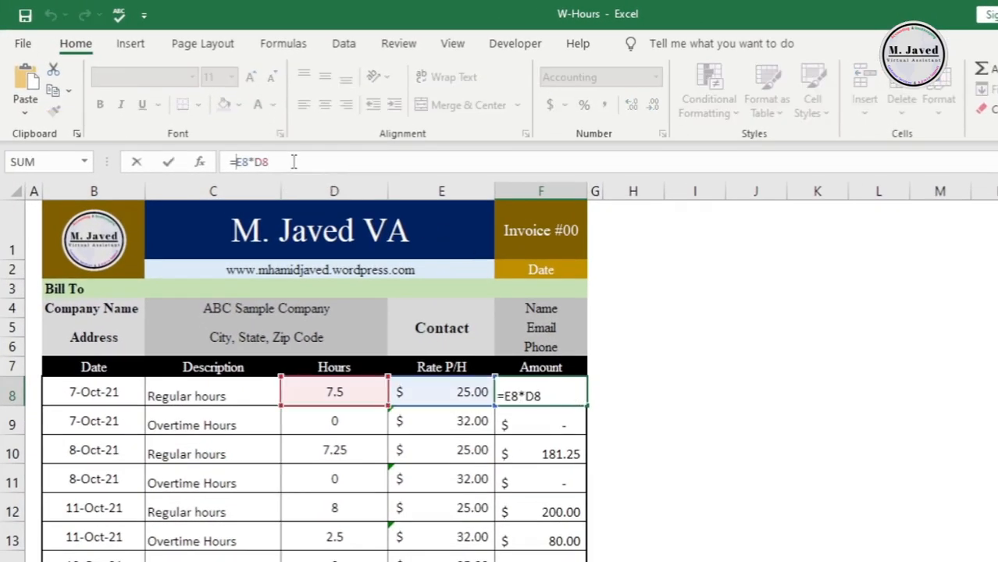
text(iferr)
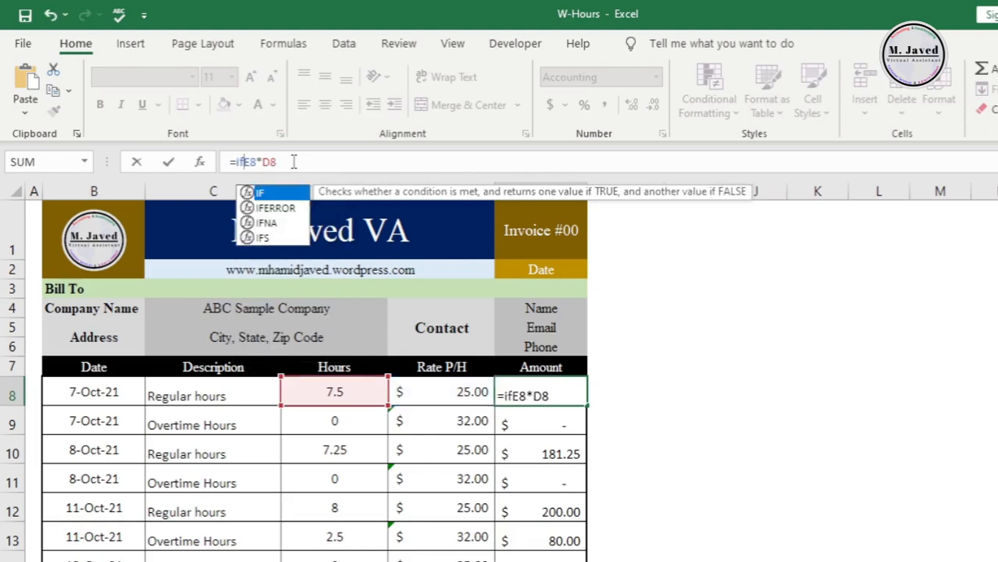
double_click(285, 192)
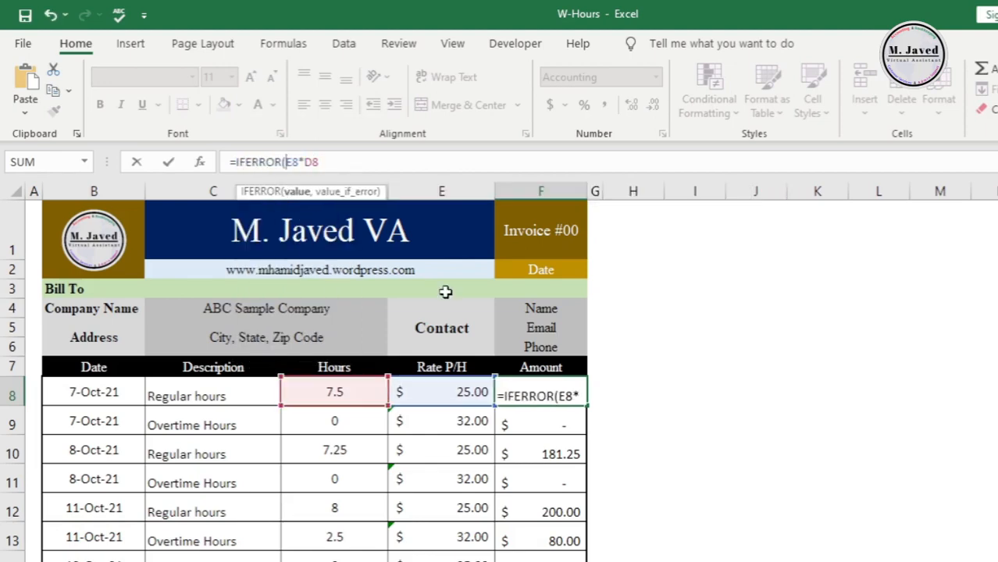
click(426, 162)
text(,)
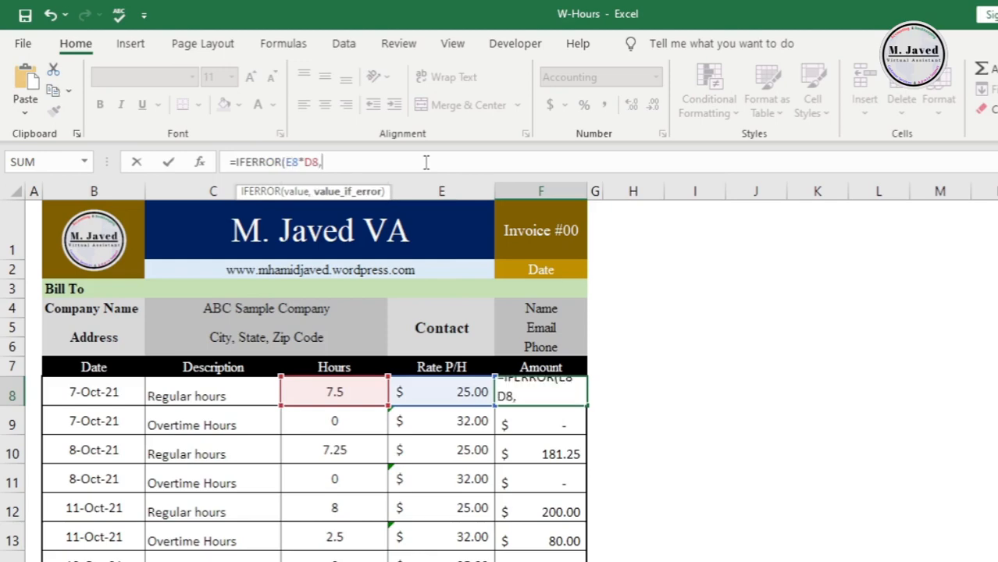
text(""))
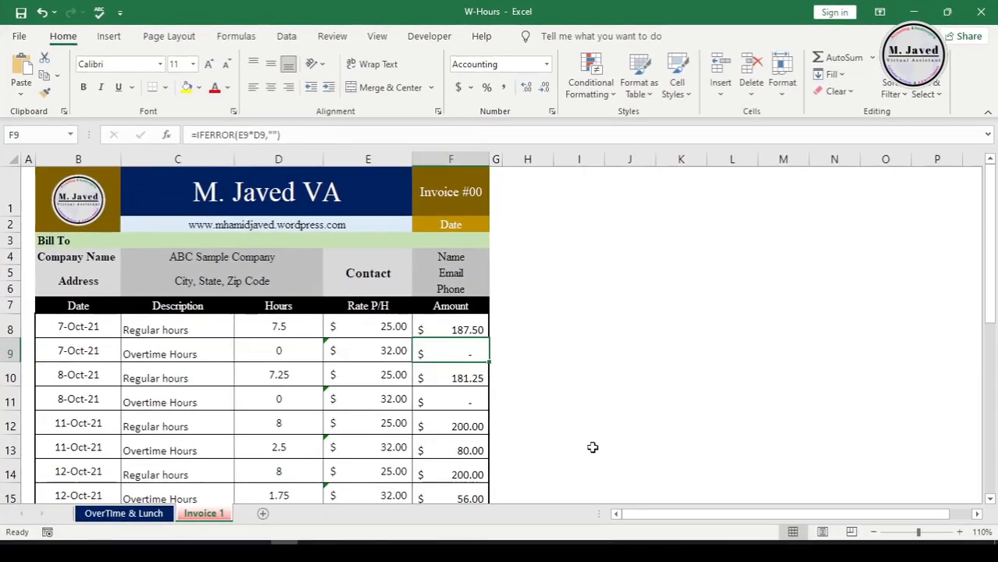
Step: Fill the IFERROR amount formula from F8 down through F12
click(493, 357)
drag(489, 338, 488, 434)
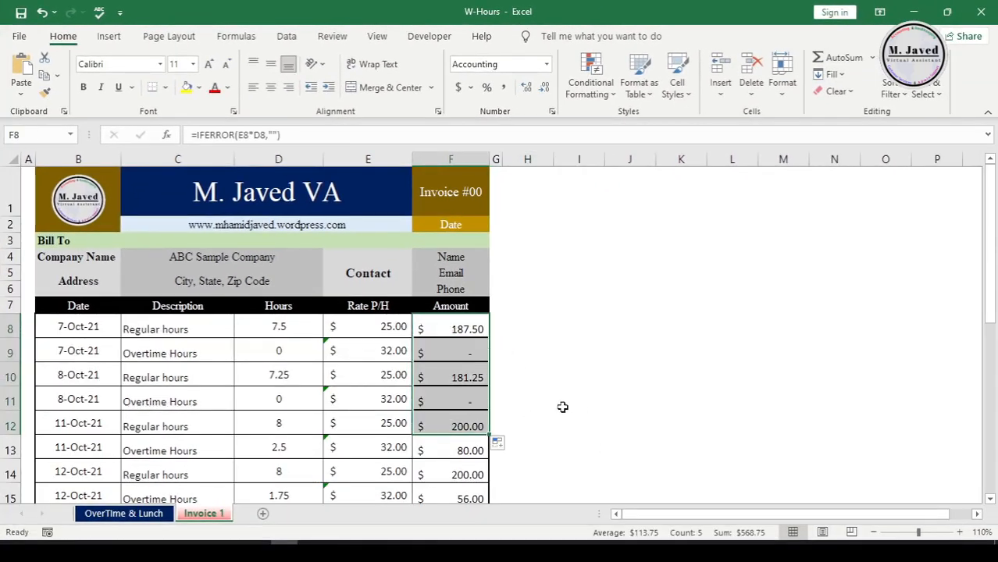
click(544, 375)
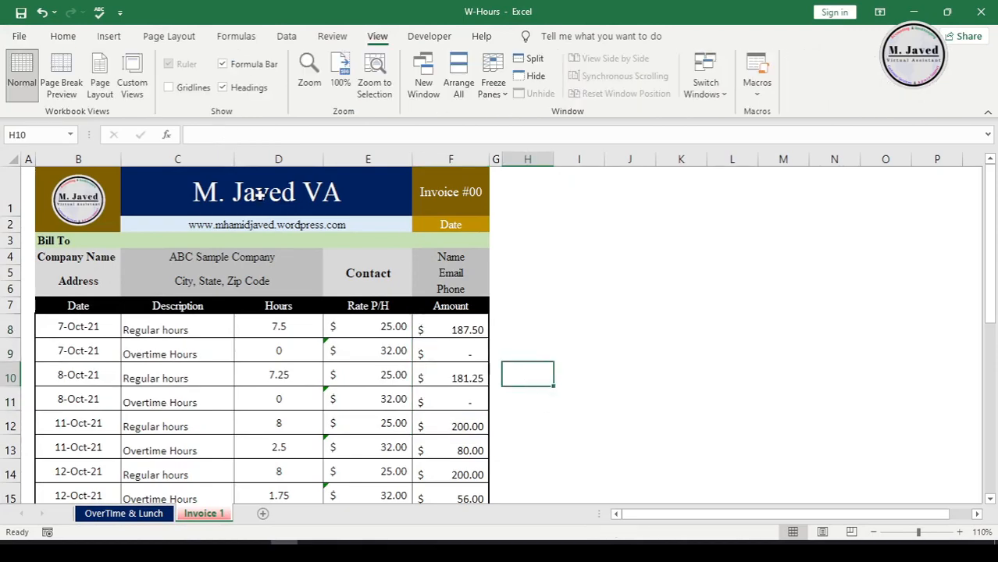
Step: Set the invoice's Bonus amount in F28 to 50
click(254, 188)
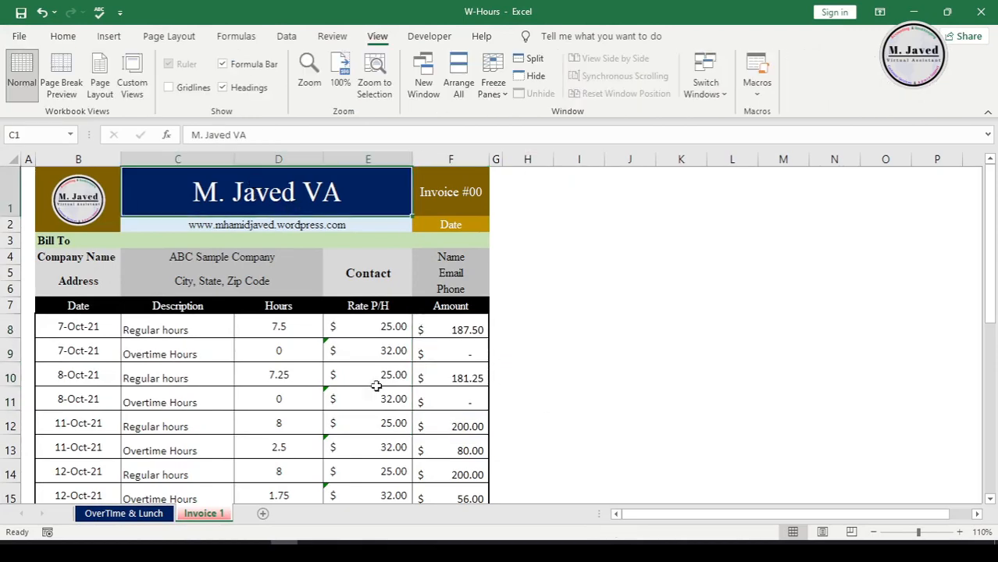
scroll(478, 372, down, 5)
scroll(478, 373, down, 2)
scroll(478, 370, up, 1)
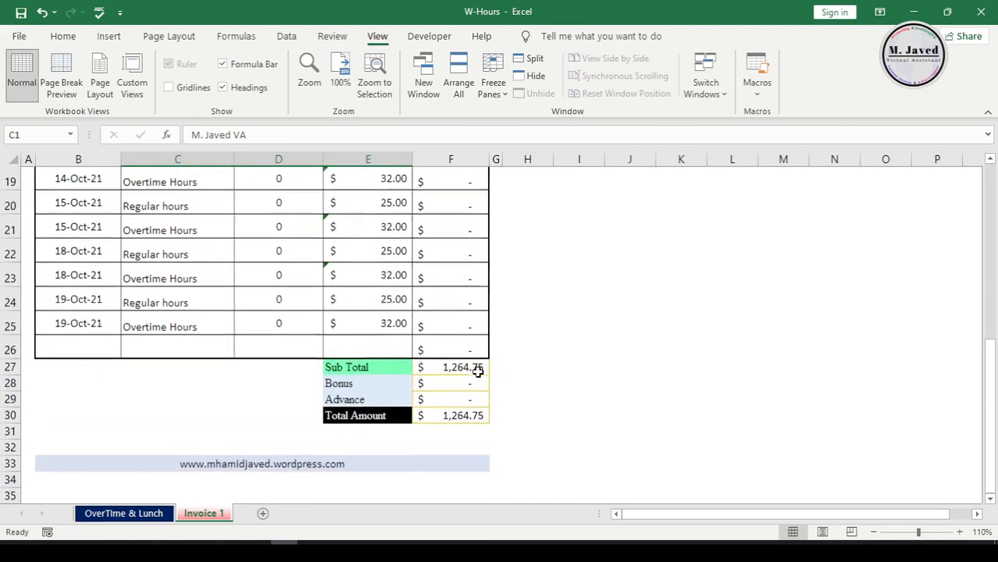
scroll(477, 368, up, 3)
scroll(477, 372, down, 4)
click(390, 310)
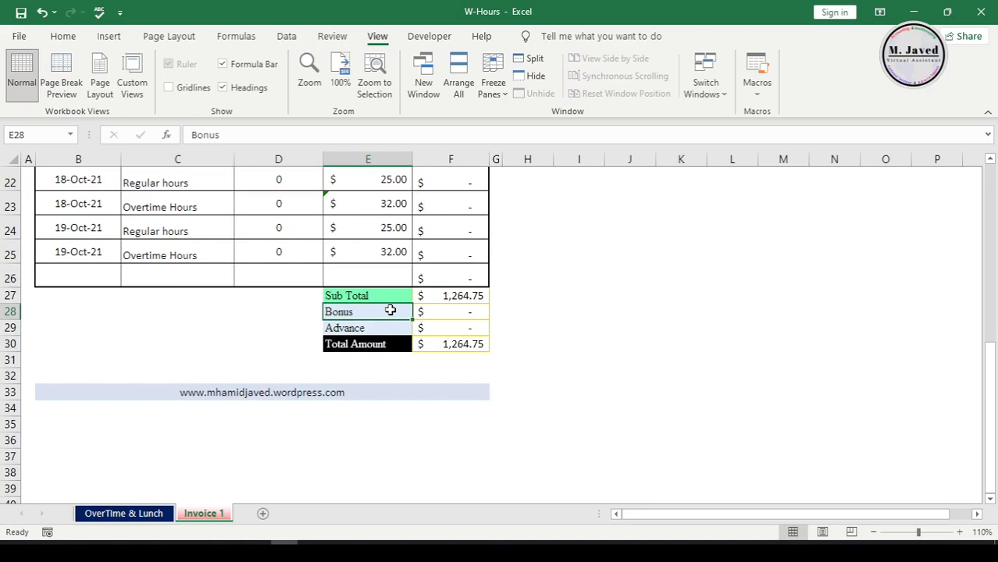
click(456, 310)
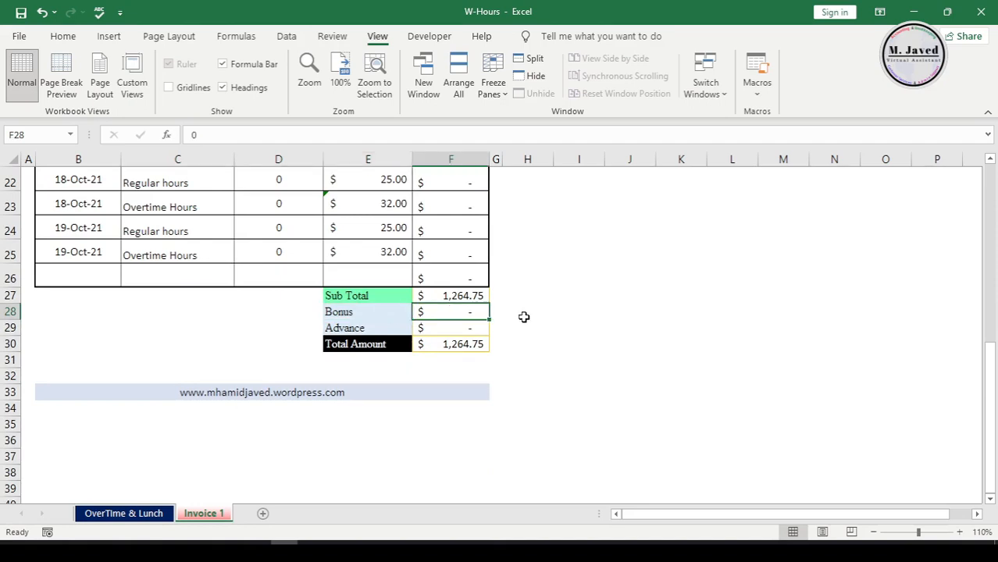
text(50)
key(Return)
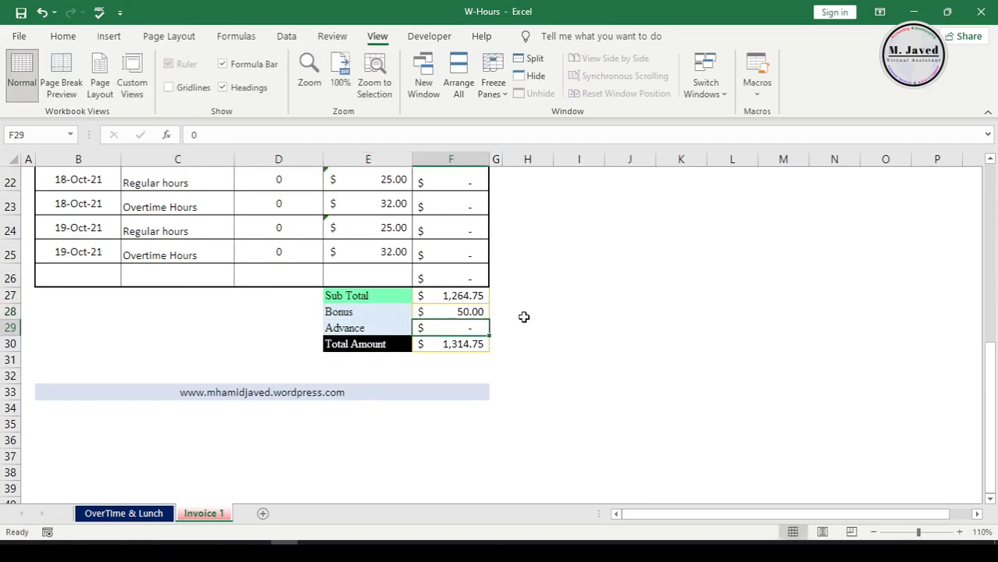
Step: Set the invoice's Advance amount in F29 to 20 and return to the invoice header in C1
text(0)
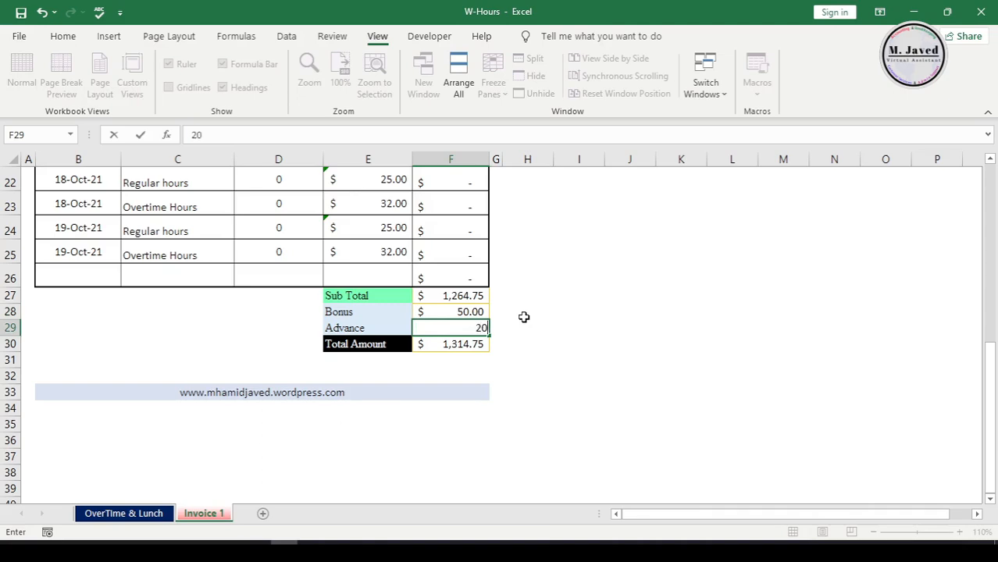
text(0)
key(Return)
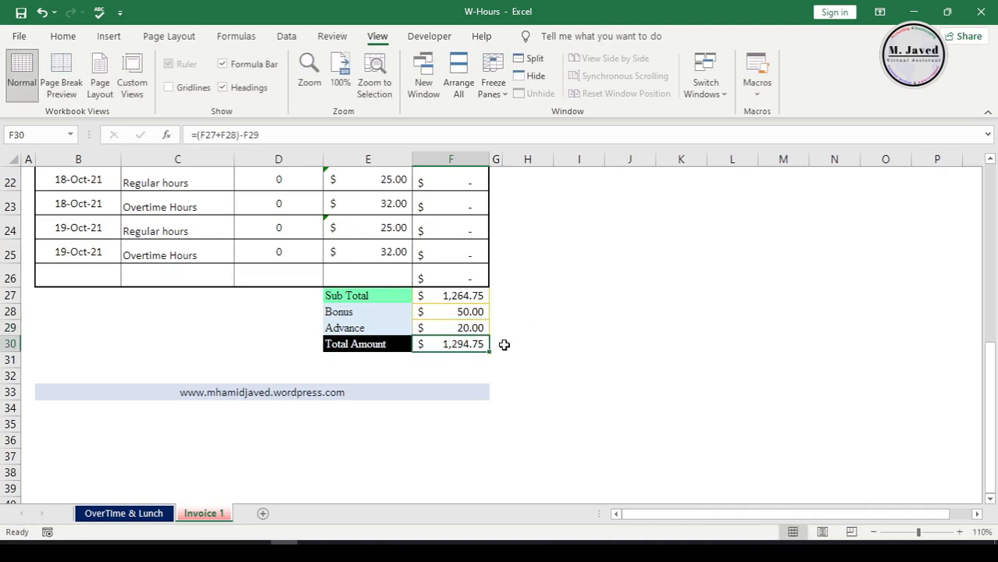
scroll(505, 344, up, 7)
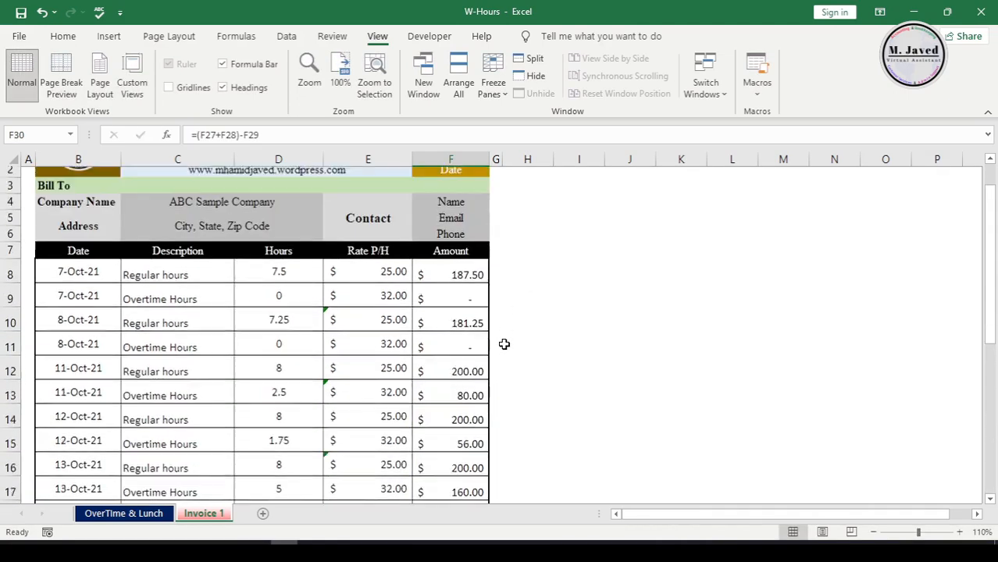
click(367, 202)
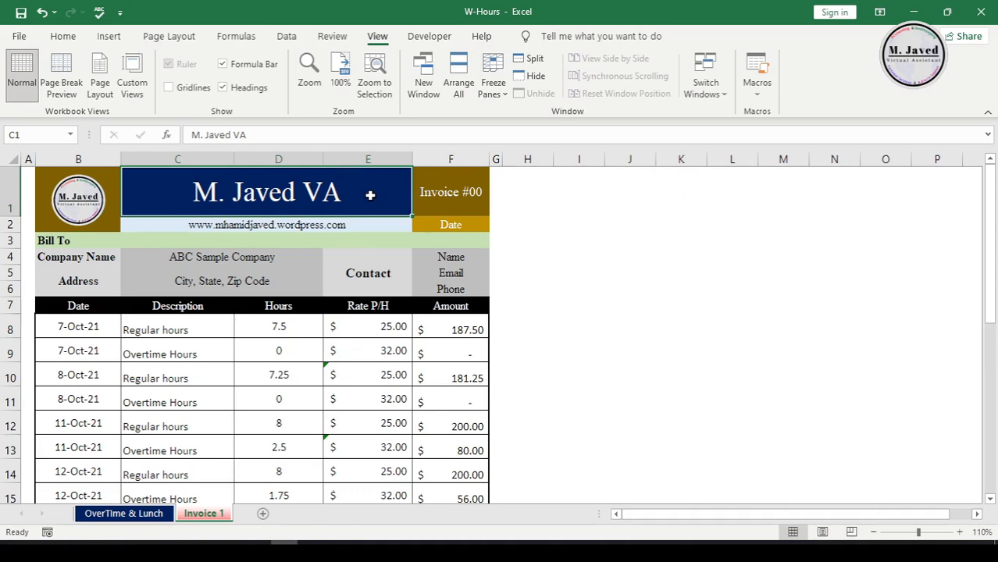
Step: Minimize the W-Hours workbook and open the blank bordered Invoice document from the desktop in Word
click(579, 289)
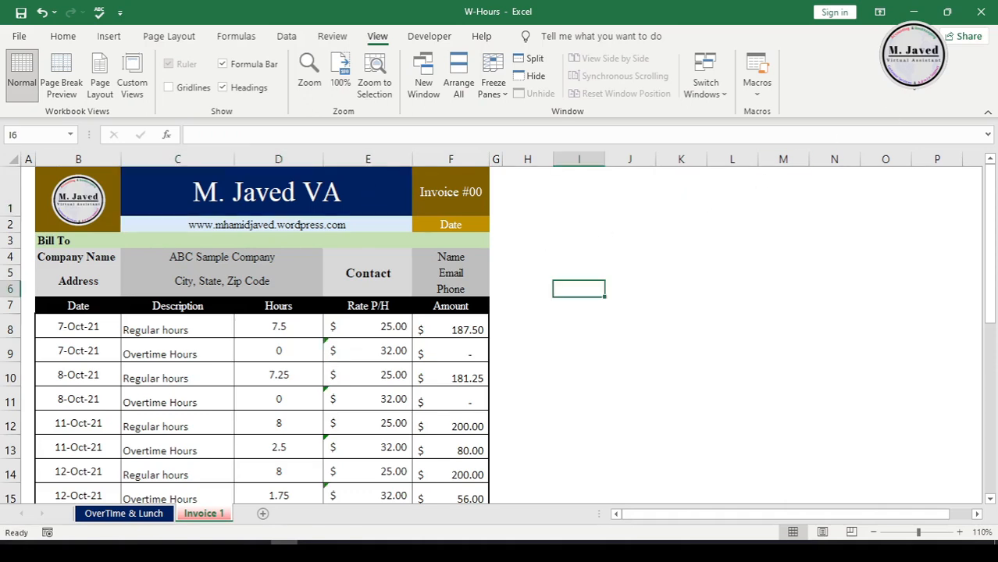
click(913, 11)
double_click(82, 201)
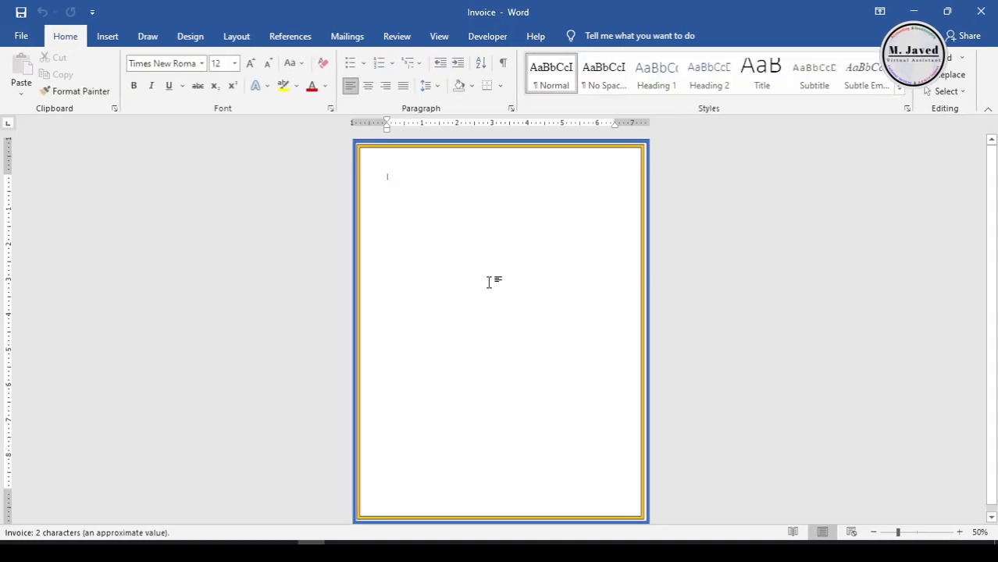
click(987, 125)
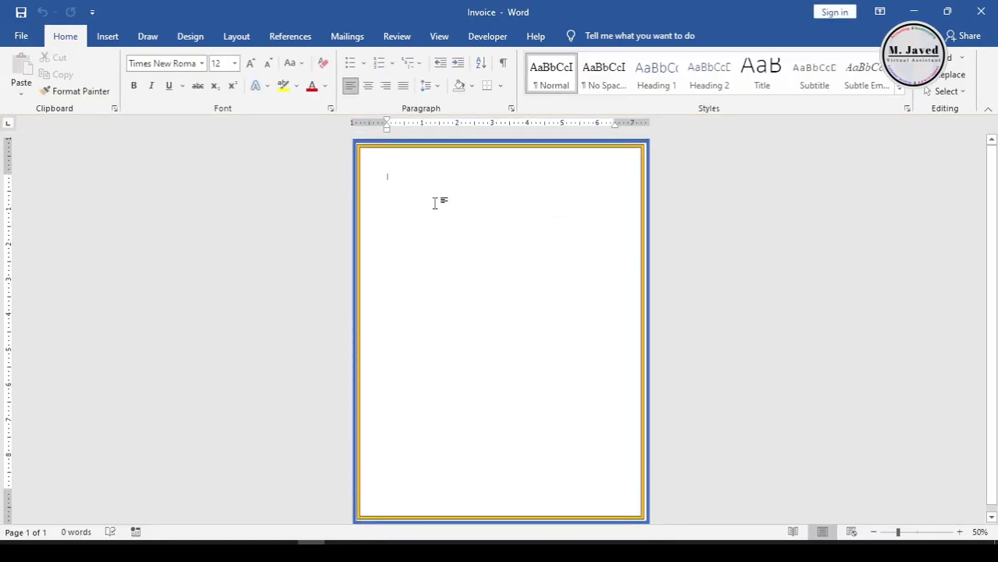
Step: Insert the W-Hours workbook from the Desktop folder into the document as an embedded object created from file
click(107, 36)
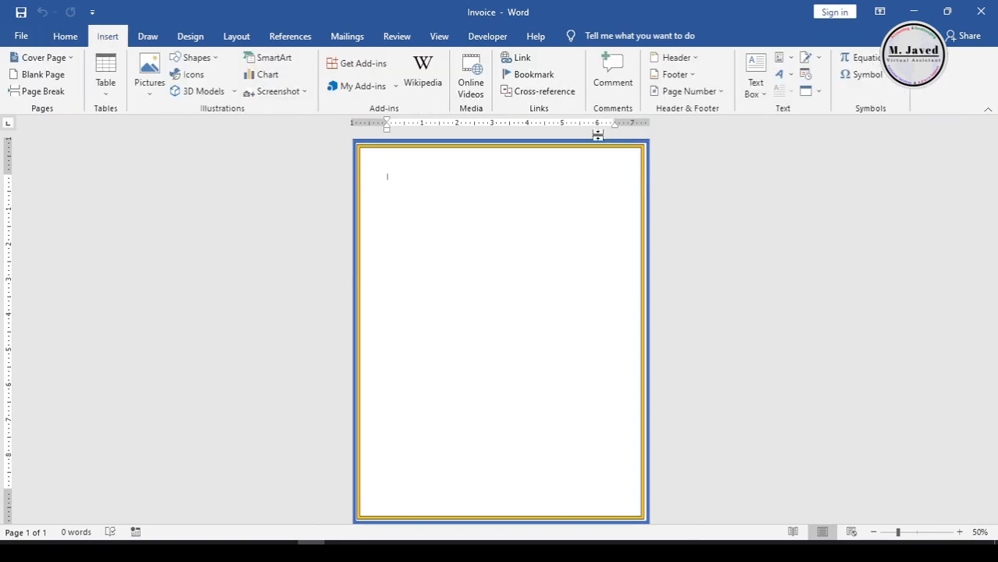
click(812, 91)
click(838, 114)
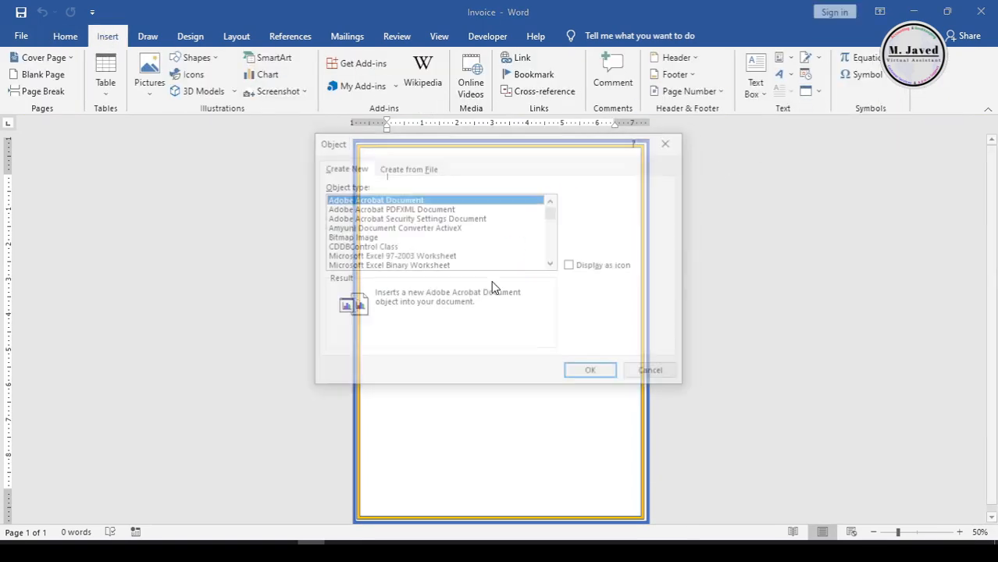
click(425, 168)
click(586, 202)
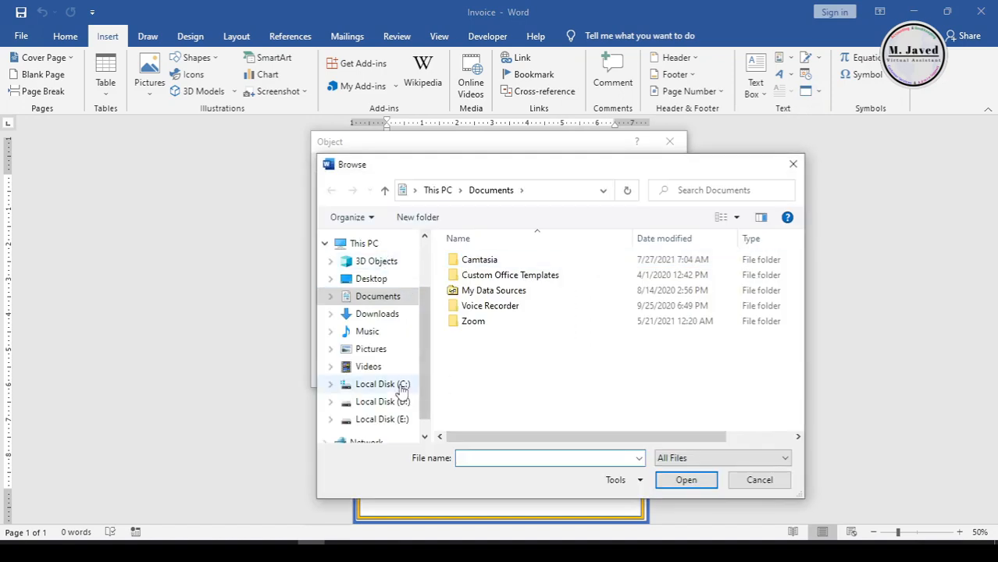
click(392, 280)
click(647, 324)
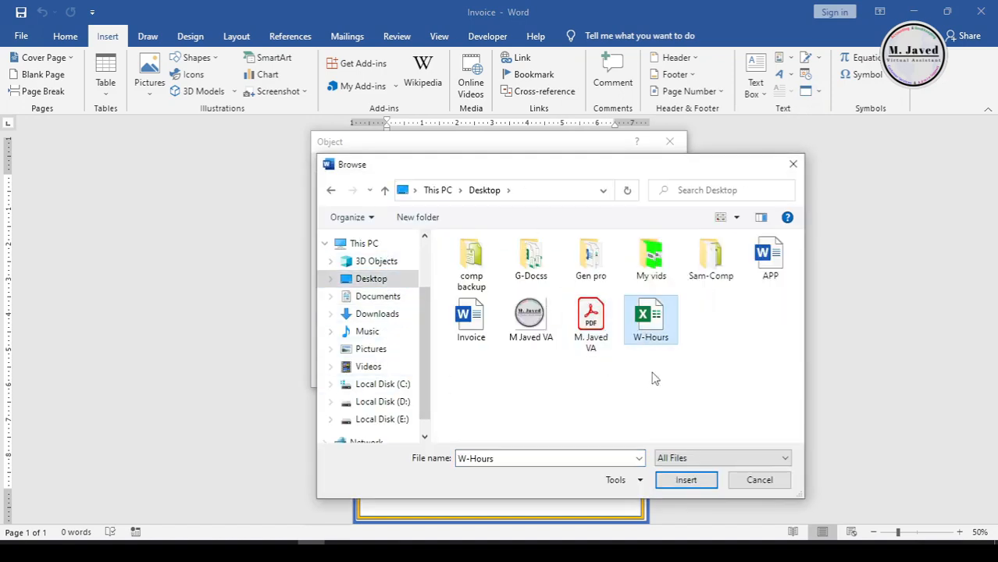
click(686, 479)
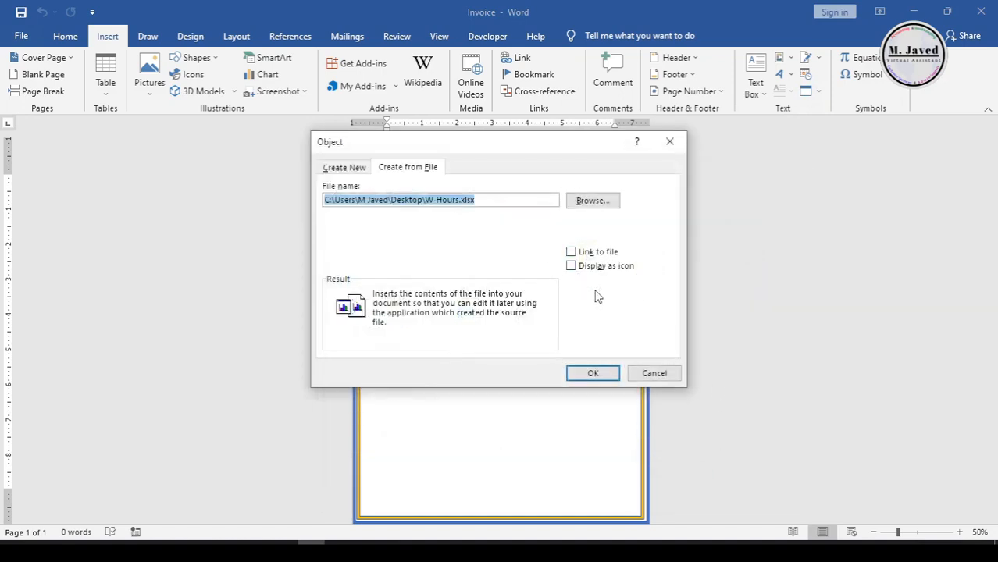
click(594, 374)
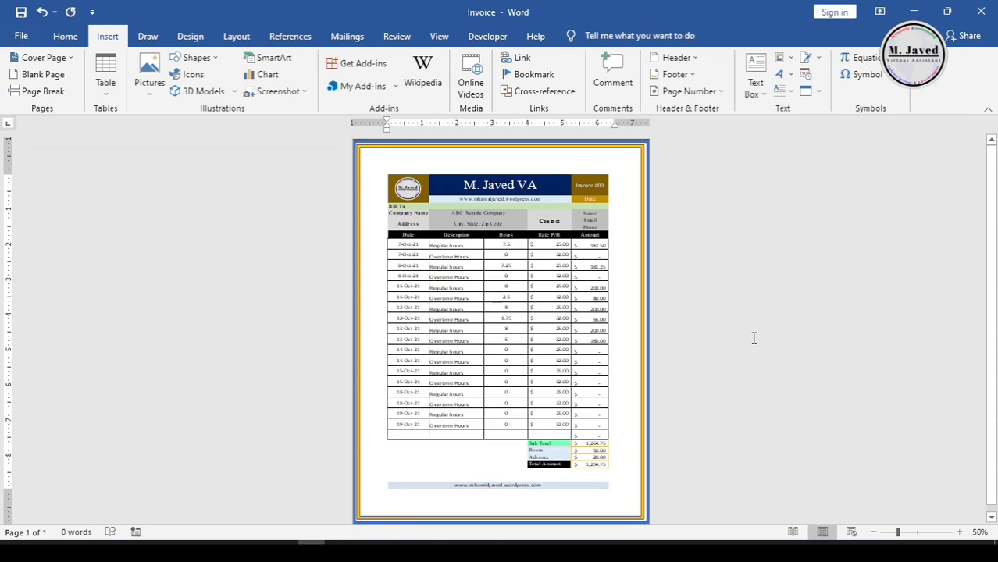
Step: Check how the embedded invoice sits inside the page border, from its header down to the website footer
click(536, 324)
scroll(535, 324, up, 1)
mouse_move(364, 131)
mouse_down()
mouse_move(342, 131)
mouse_move(448, 150)
mouse_move(340, 151)
mouse_move(365, 150)
mouse_up()
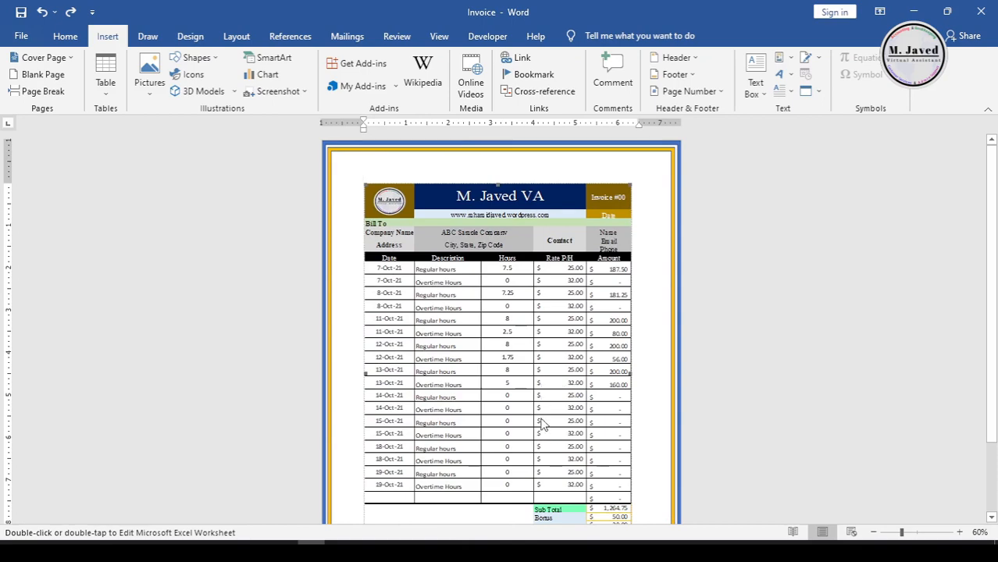
click(650, 349)
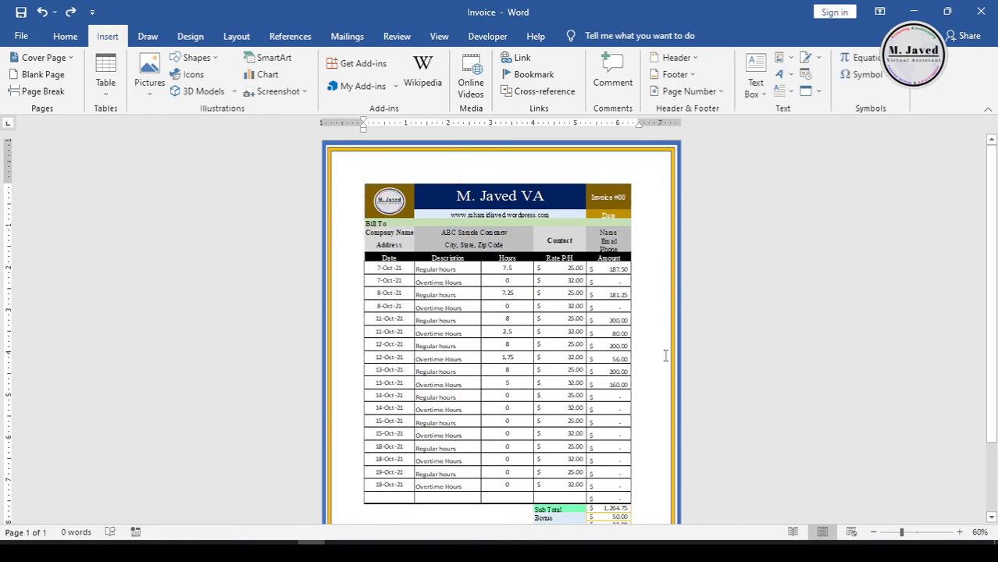
click(533, 318)
scroll(543, 358, down, 2)
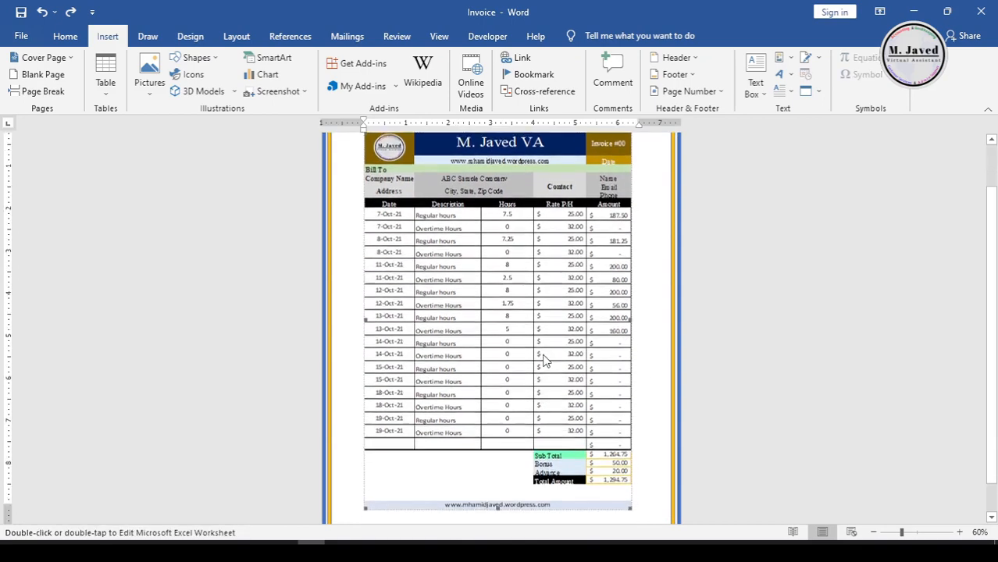
scroll(545, 359, up, 2)
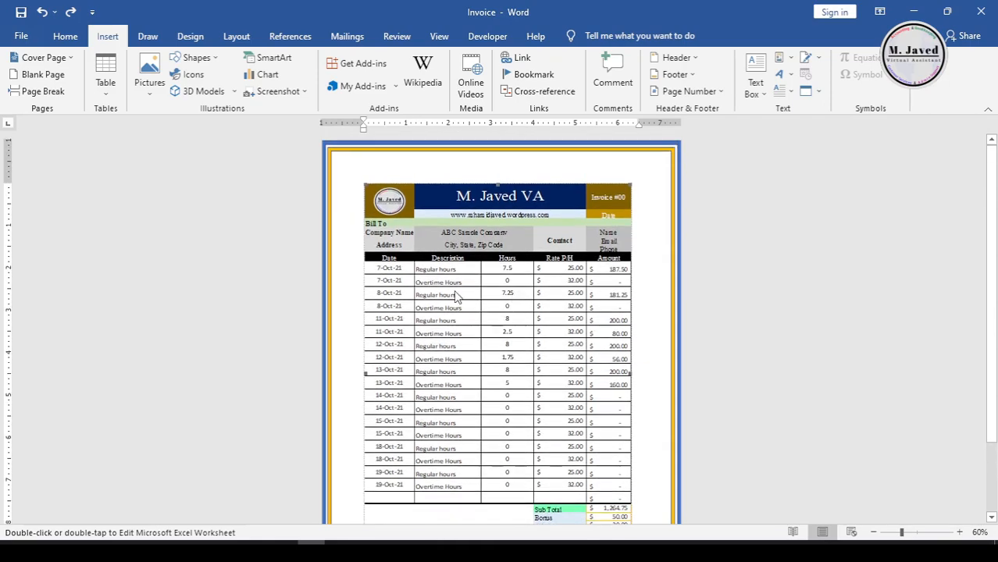
Step: Open the embedded invoice for in-place editing and inspect its linked hours, rate and amount cells in rows 9 and 11
double_click(453, 290)
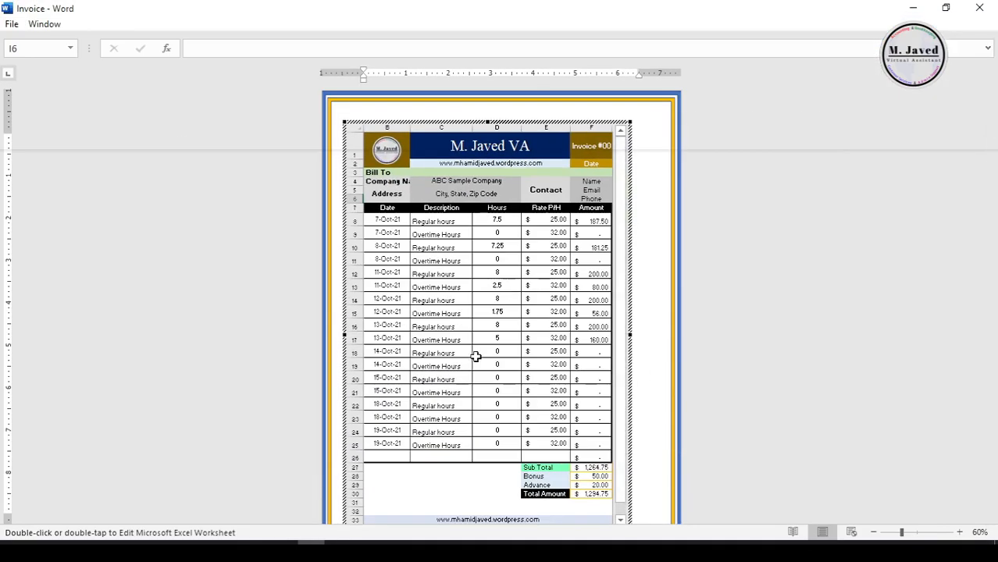
click(959, 532)
click(960, 532)
click(960, 533)
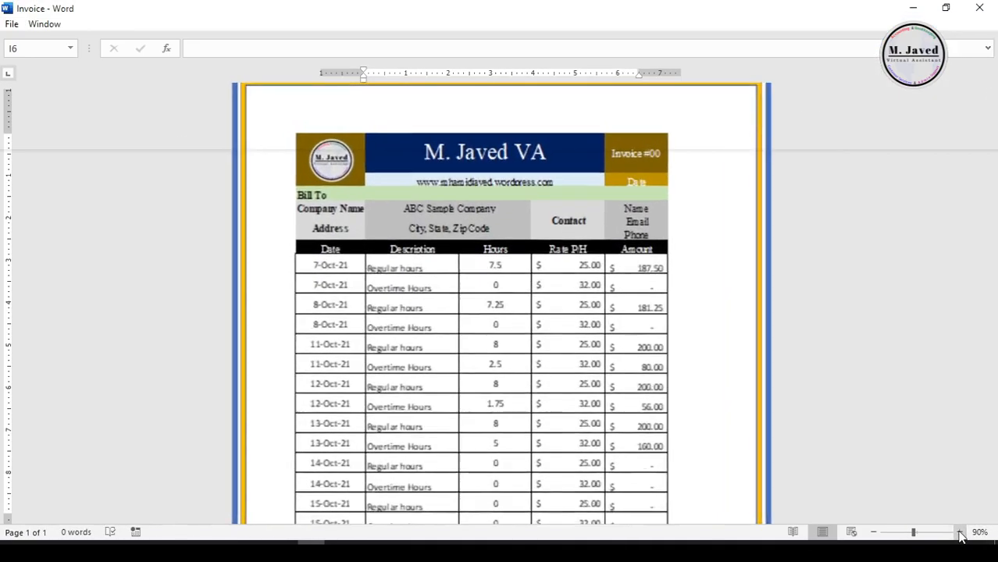
click(960, 532)
click(959, 532)
click(404, 322)
click(496, 320)
click(581, 318)
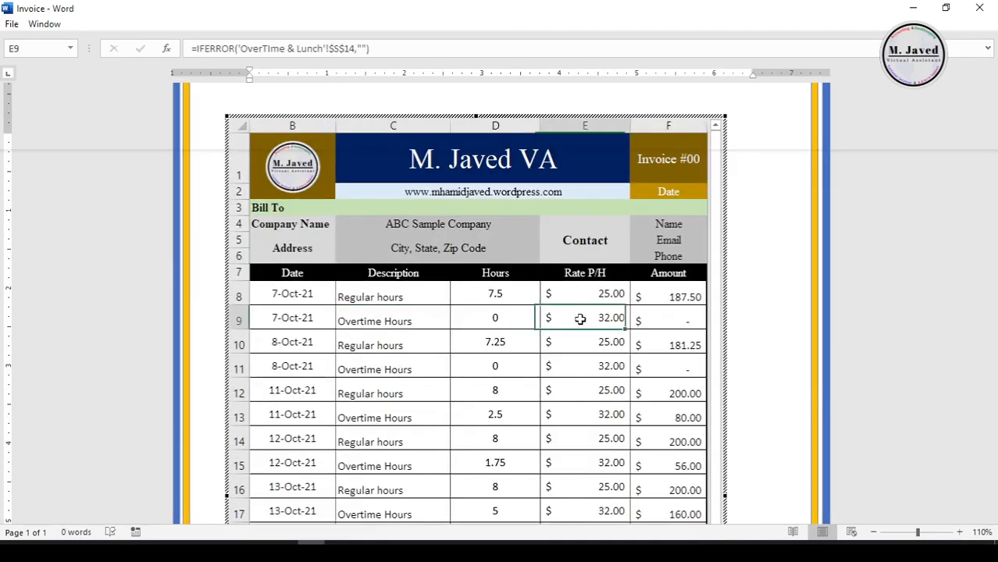
click(678, 319)
click(498, 367)
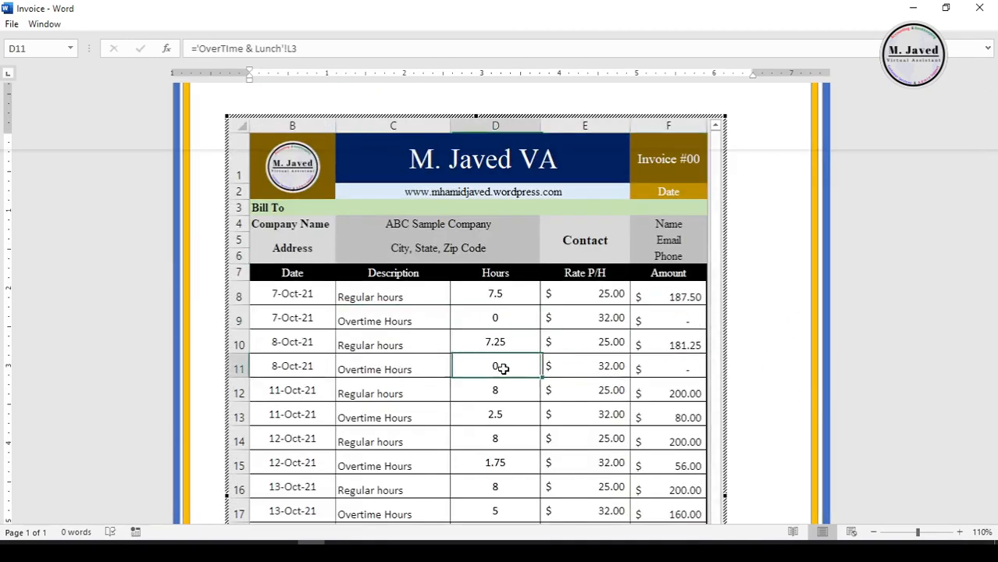
Step: Inspect the invoice's description entries from C12 down and leave in-place editing of the embedded worksheet
click(407, 385)
key(Down)
key(Down)
key(Down)
click(408, 385)
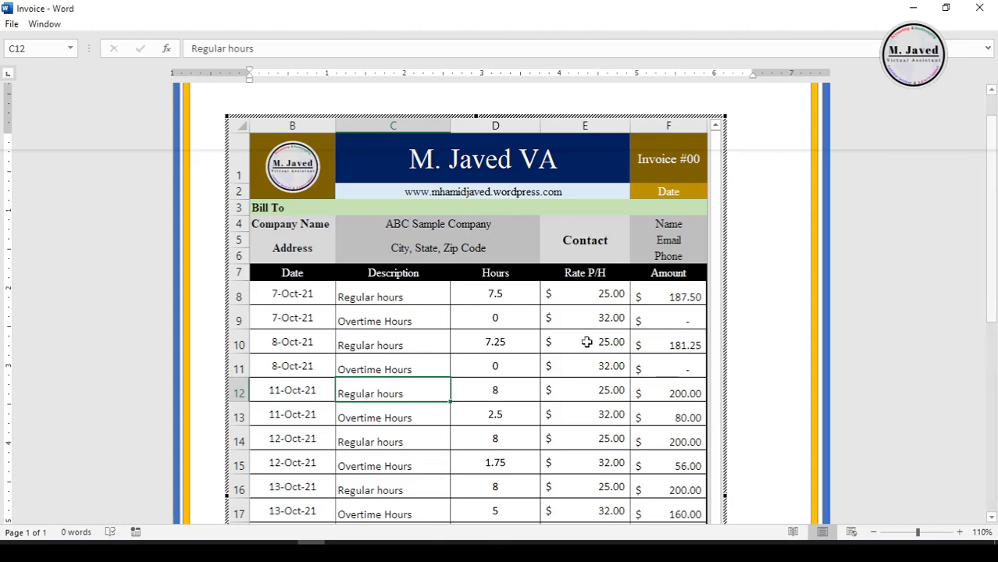
click(790, 354)
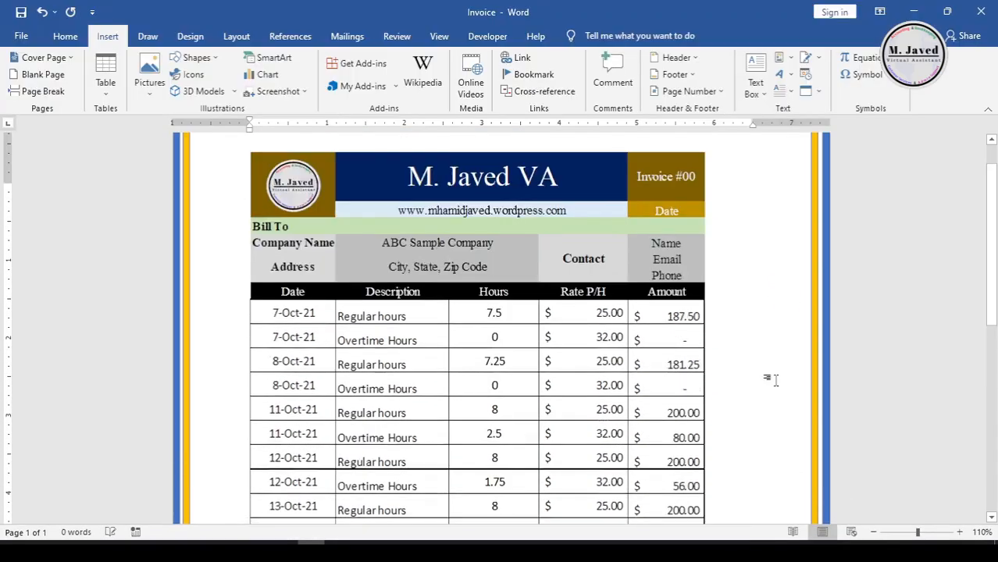
Step: Review the whole invoice page in the document, including the line items, totals block and footer
click(874, 532)
click(874, 533)
click(874, 533)
click(874, 532)
click(874, 532)
click(873, 532)
click(874, 532)
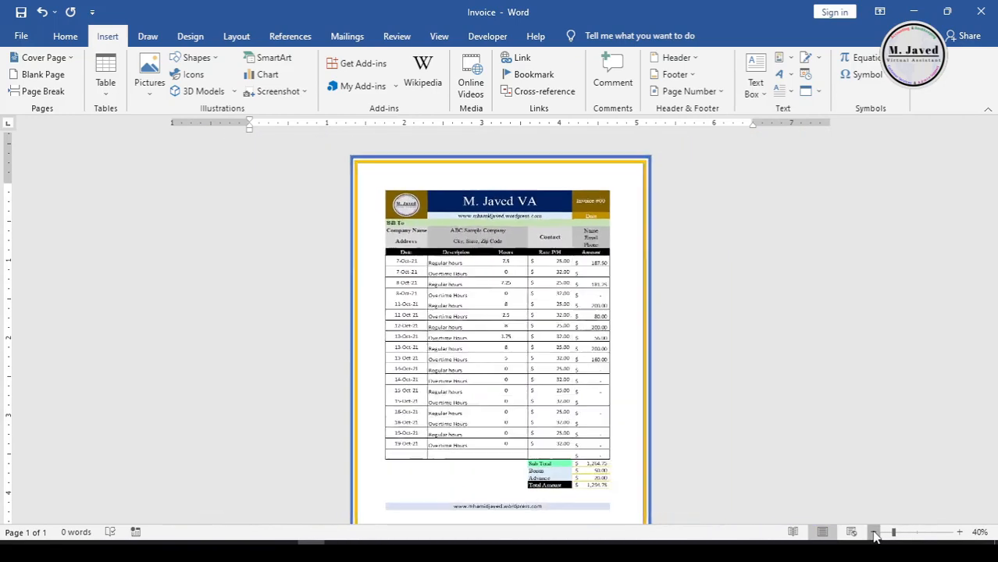
click(959, 533)
click(960, 533)
scroll(764, 405, down, 2)
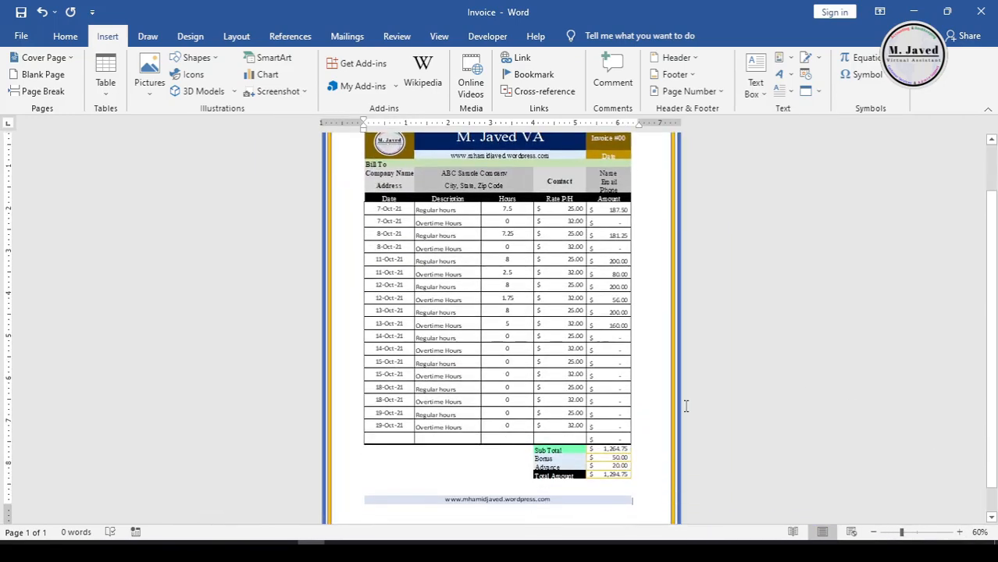
scroll(706, 389, up, 2)
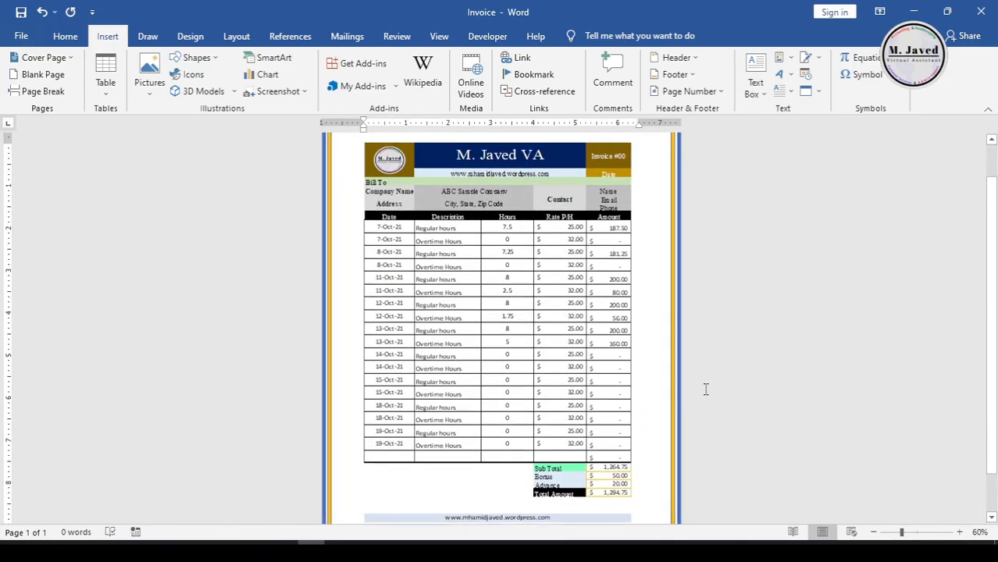
Step: Save the document to the Desktop as a PDF named Weekly Invoice
key(F12)
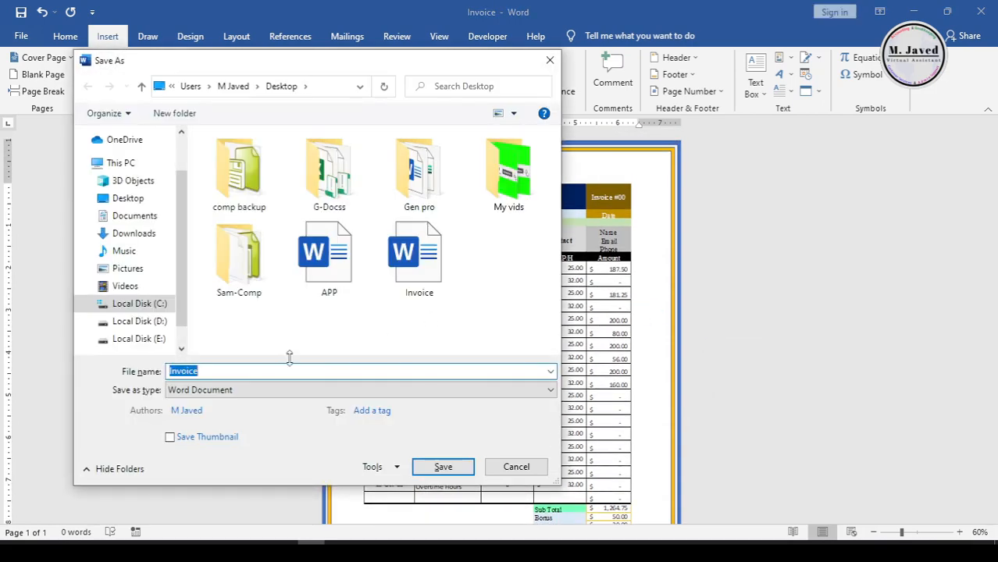
click(129, 198)
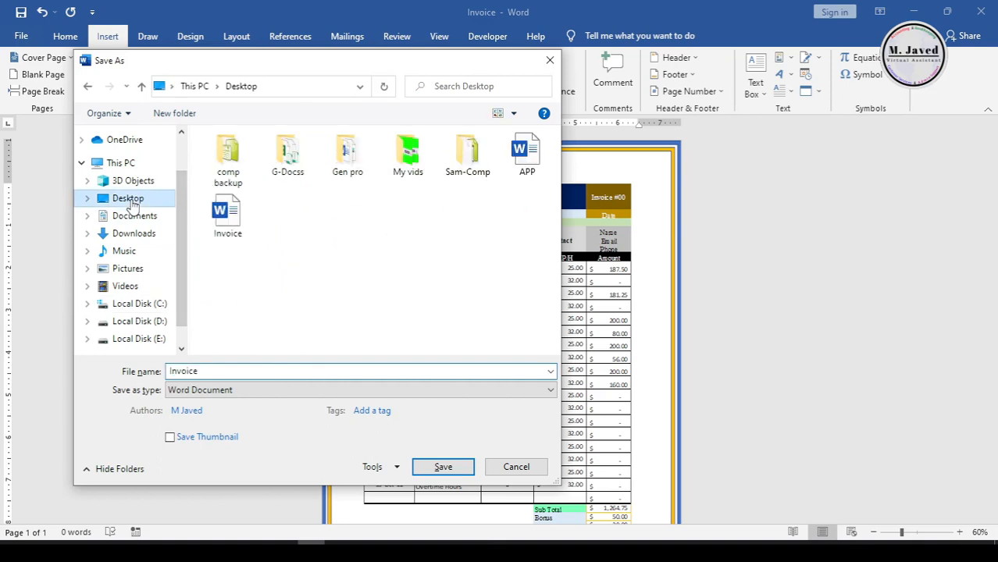
click(315, 394)
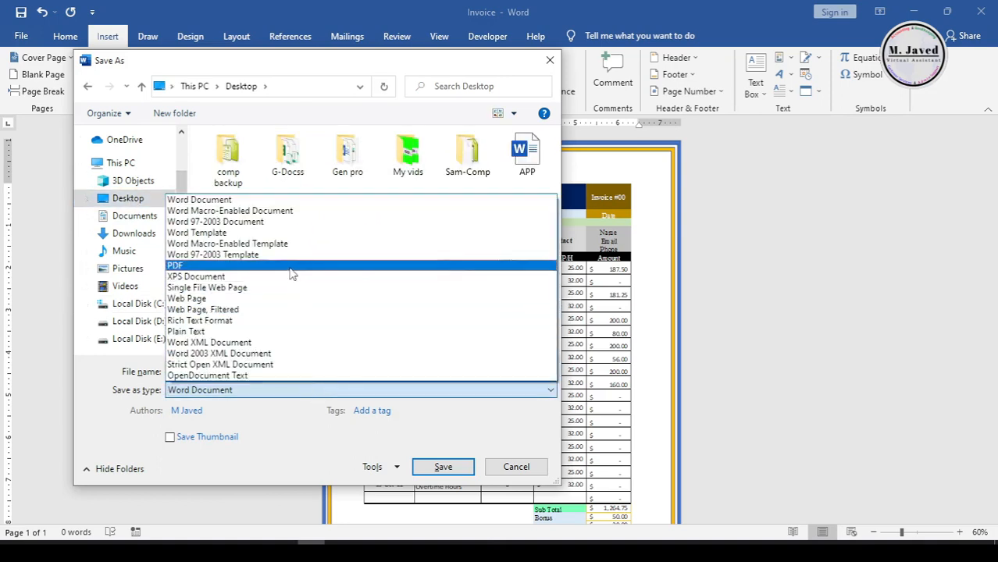
click(293, 269)
click(315, 373)
text(Weekly Invoice)
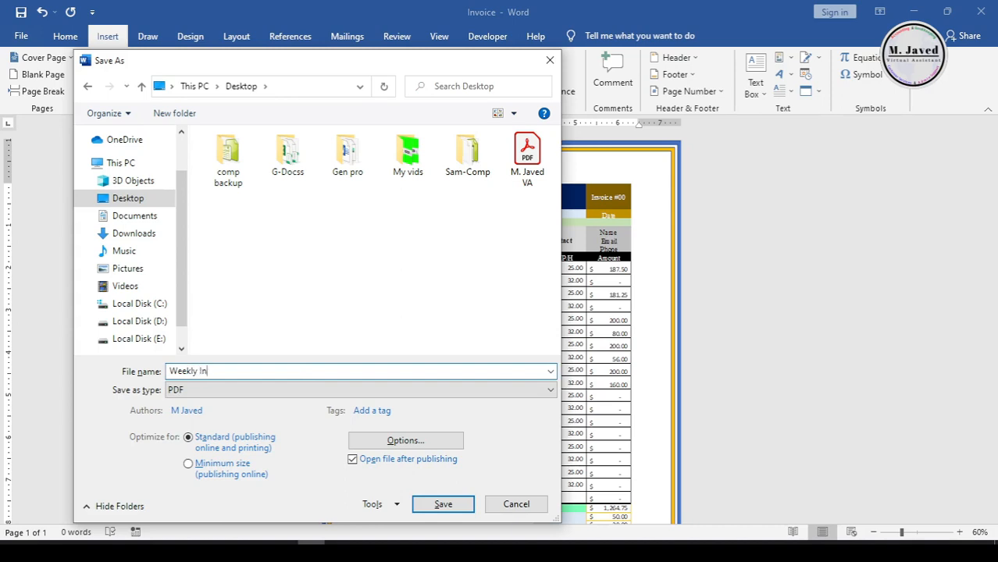
click(441, 503)
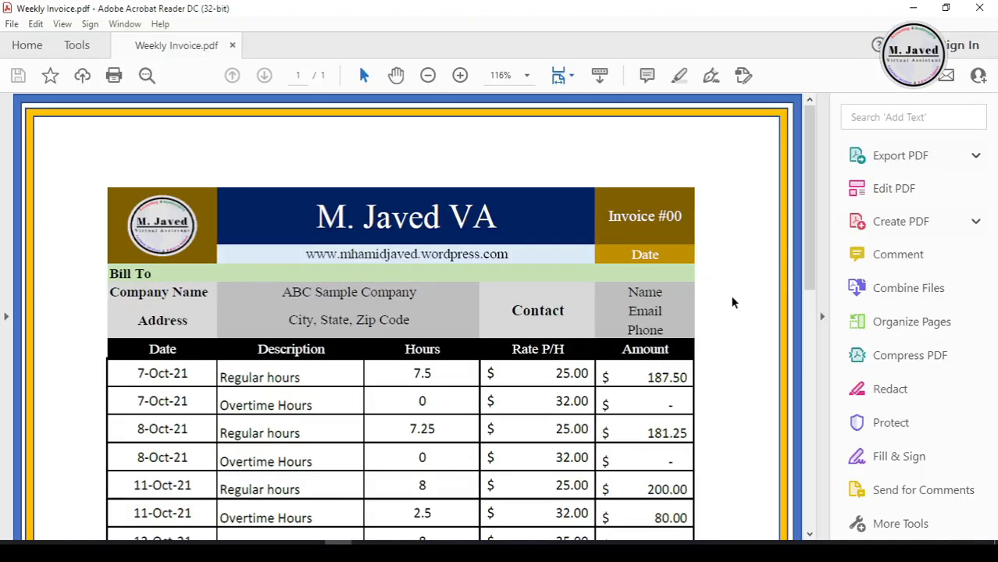
Step: Review the exported Weekly Invoice PDF from header to totals and set its zoom to 50%
scroll(732, 302, down, 10)
scroll(733, 302, up, 6)
scroll(733, 302, down, 2)
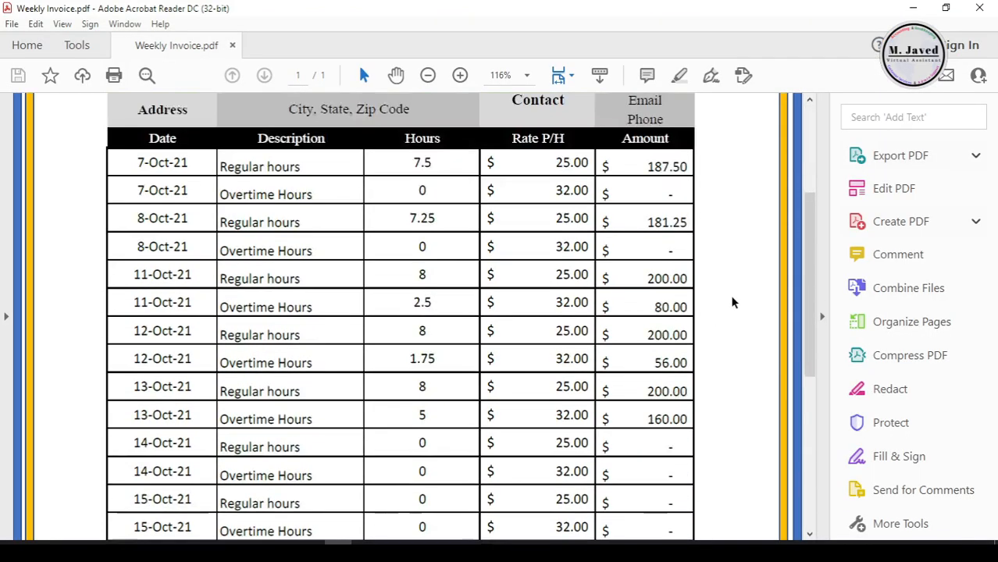
scroll(733, 303, down, 5)
scroll(732, 303, up, 7)
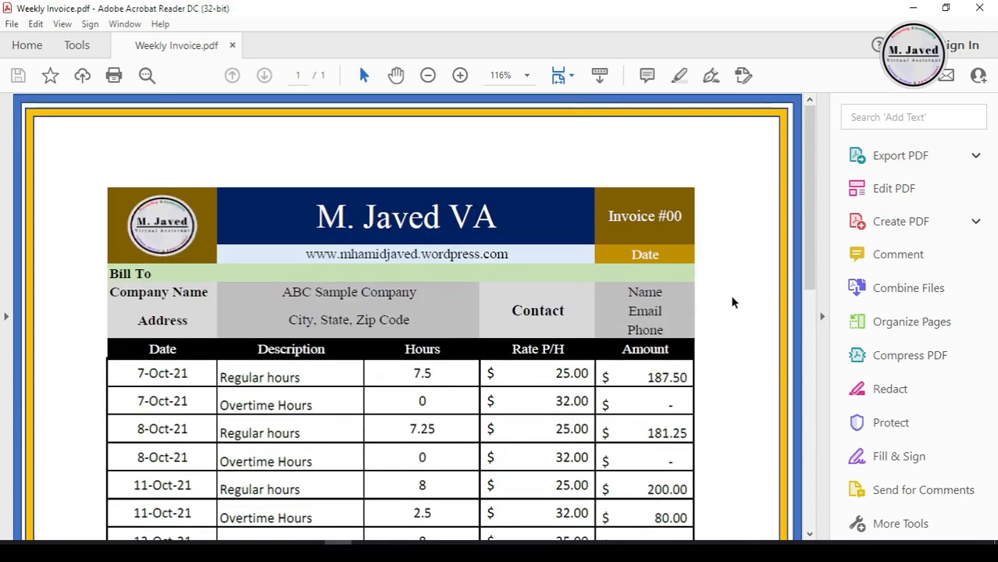
click(527, 76)
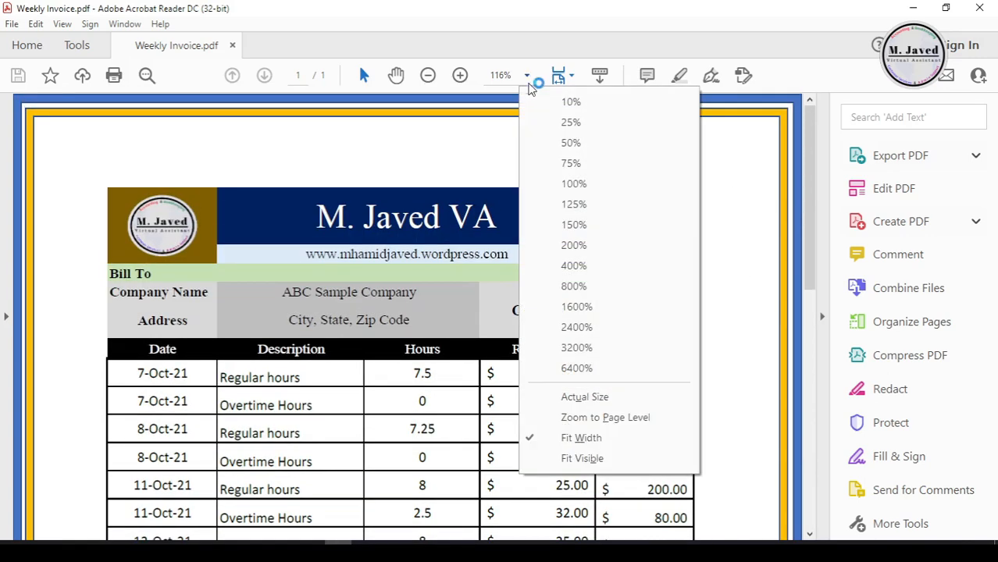
click(608, 145)
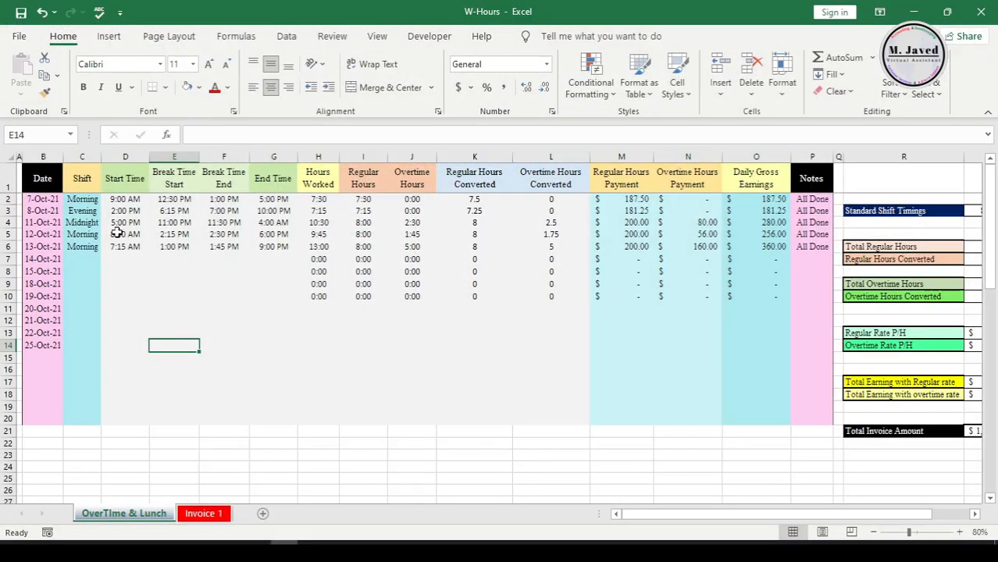
Step: Switch to the Excel timesheet, extend the shift times in D5:G6 down through row 8, and check the earnings summary
drag(116, 224, 299, 283)
click(233, 259)
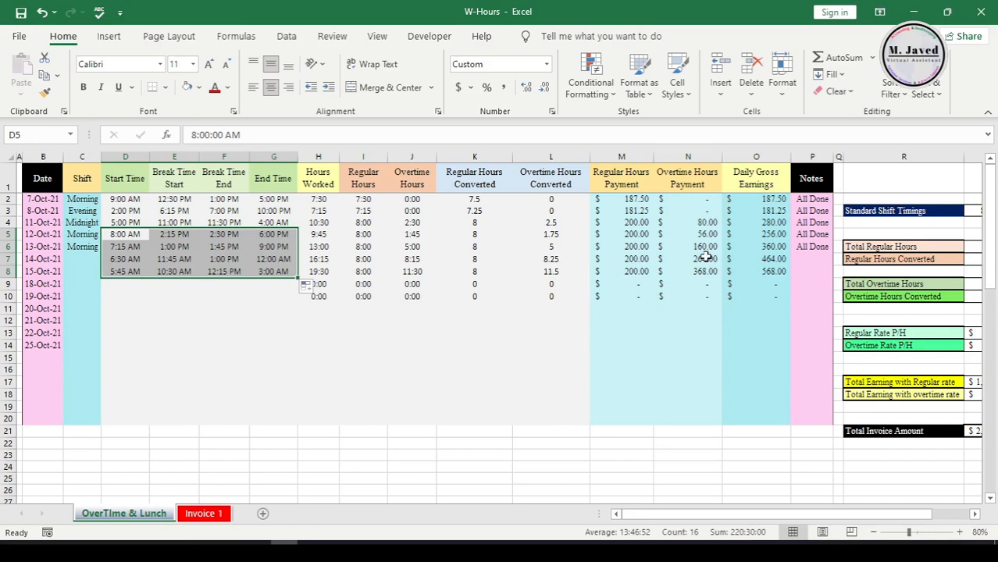
mouse_move(832, 514)
mouse_down()
mouse_move(869, 514)
mouse_move(836, 515)
mouse_up()
click(923, 455)
click(128, 309)
click(217, 300)
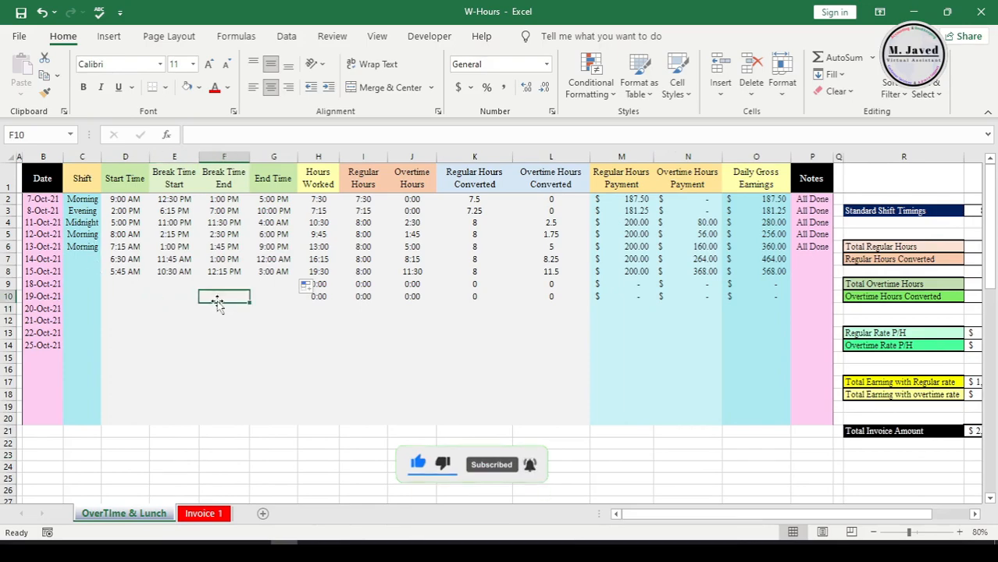
double_click(194, 321)
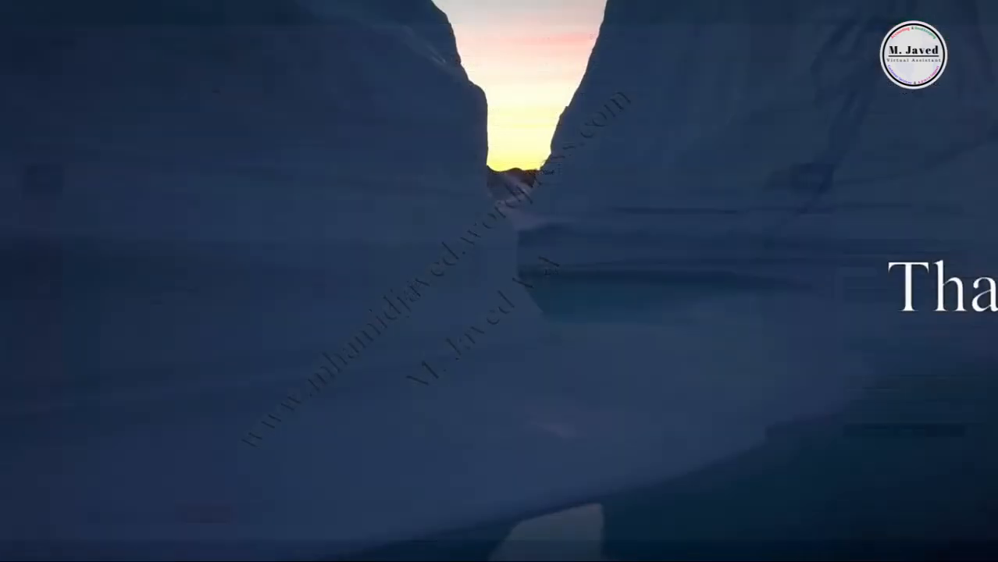